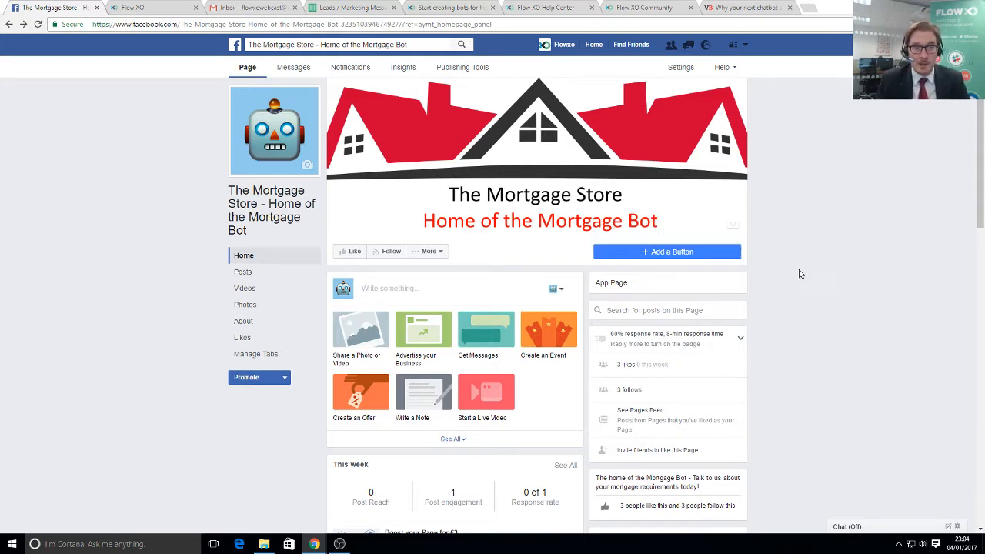
- Scroll The Mortgage Store page, then switch to the Leads / Marketing Messages spreadsheet
scroll(800, 273, "down", 2)
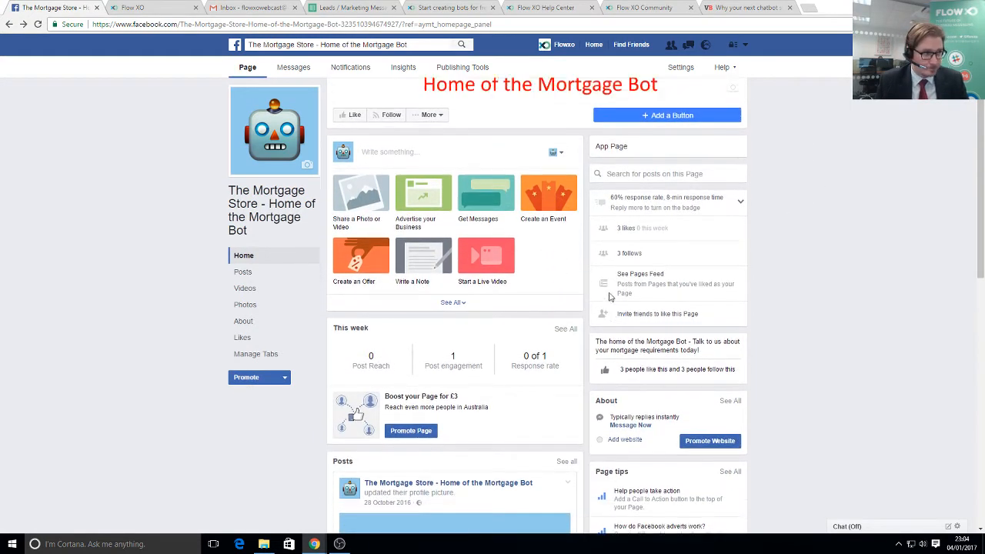
scroll(552, 293, "up", 2)
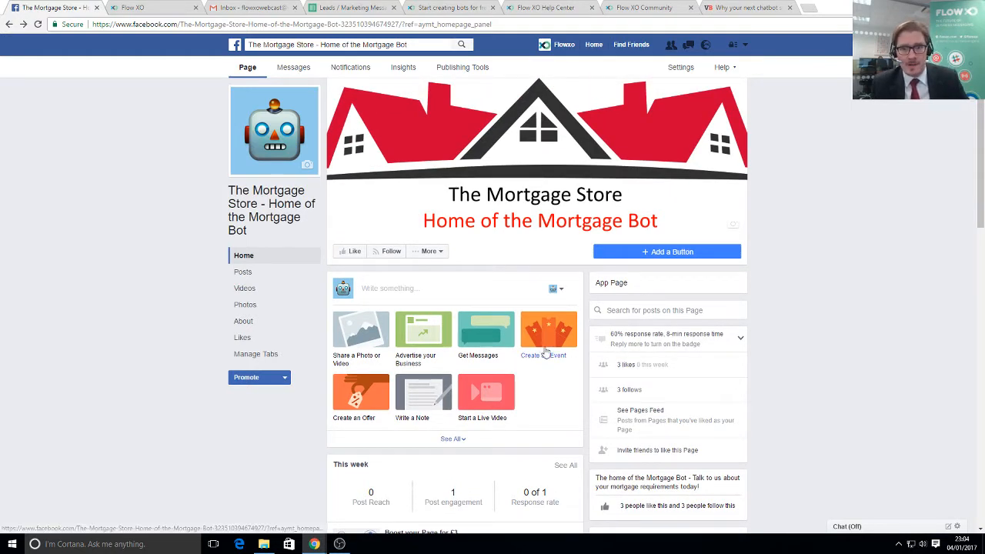
left_click(351, 7)
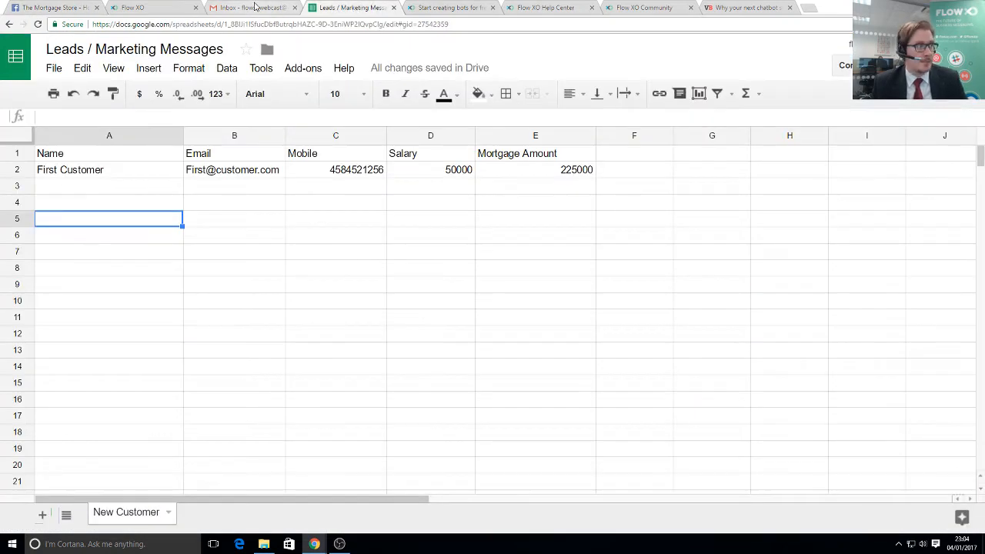
- Go through the Name, Email, Mobile, Salary and Mortgage Amount column headers of the leads sheet
left_click(254, 7)
left_click(136, 7)
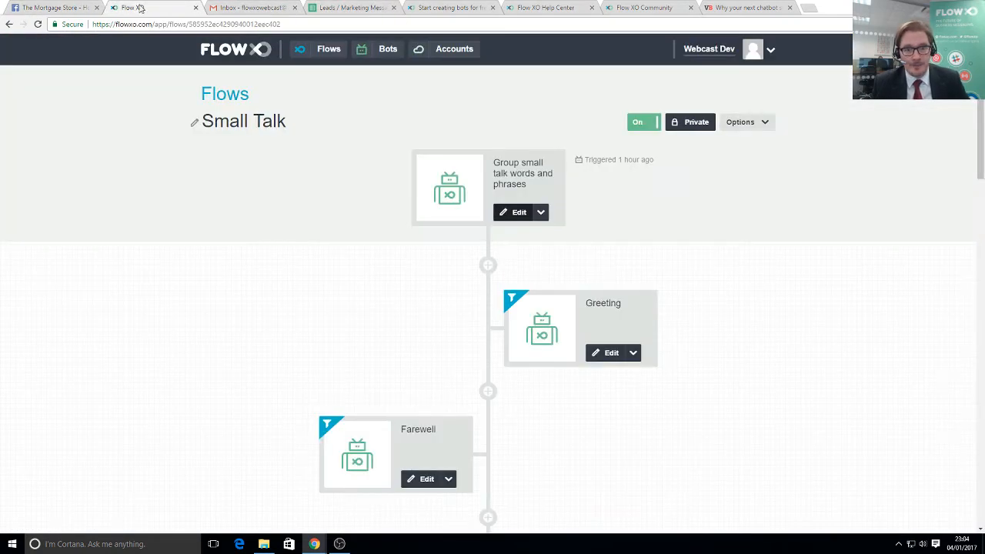
left_click(342, 8)
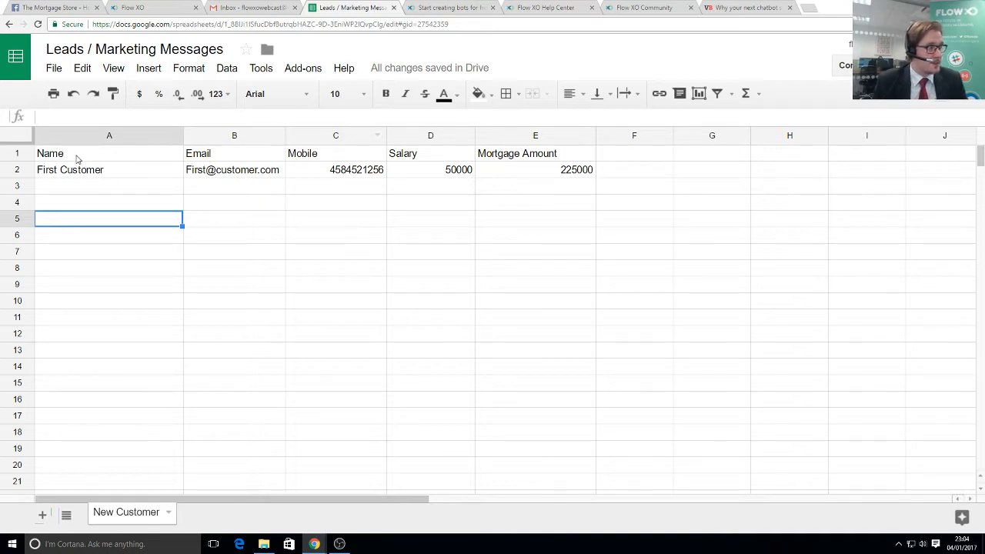
left_click(81, 158)
left_click(267, 156)
left_click(325, 157)
left_click(424, 154)
left_click(514, 157)
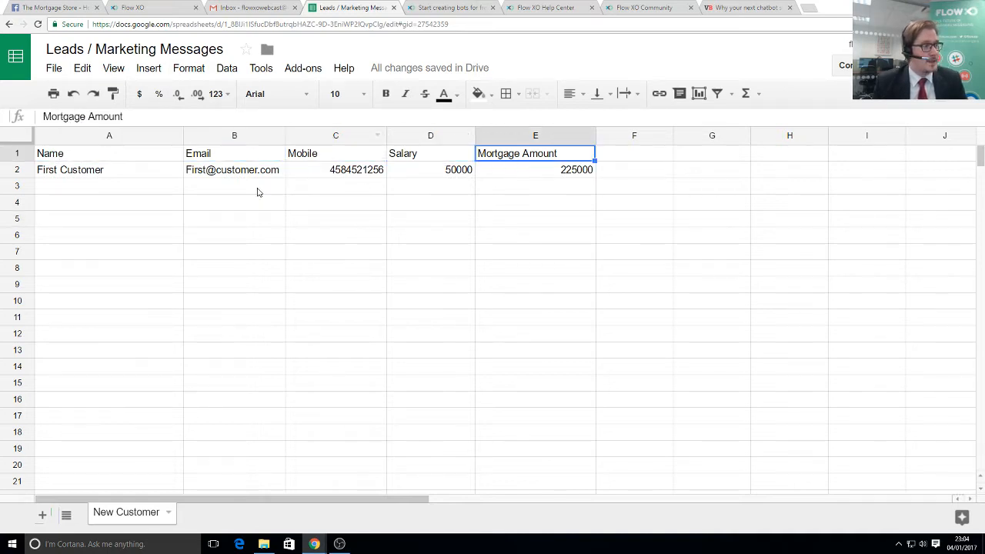
- Review the first customer's row: salary 50000 and the =D2*4.5 Mortgage Amount formula in E2
left_click(123, 169)
left_click(239, 175)
left_click(343, 178)
left_click(470, 176)
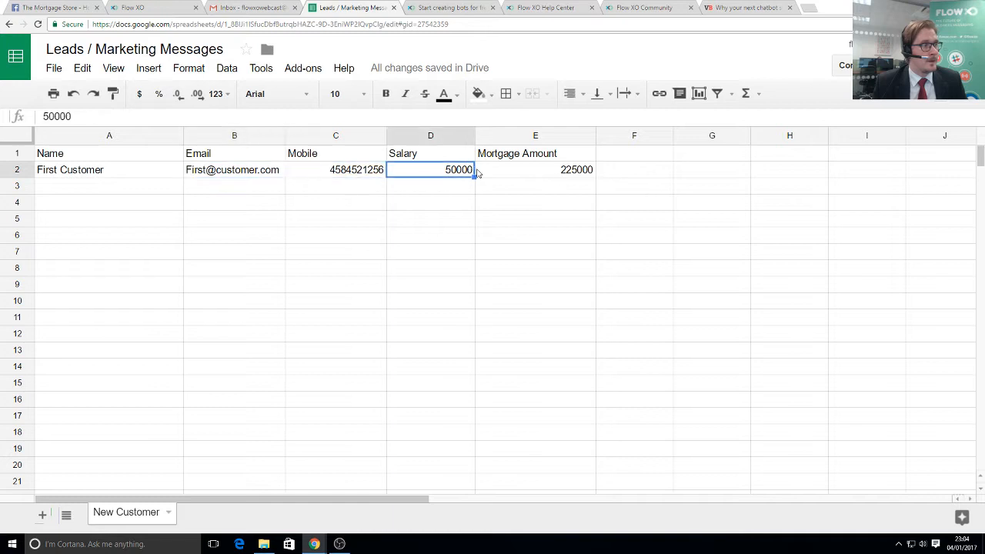
left_click(531, 171)
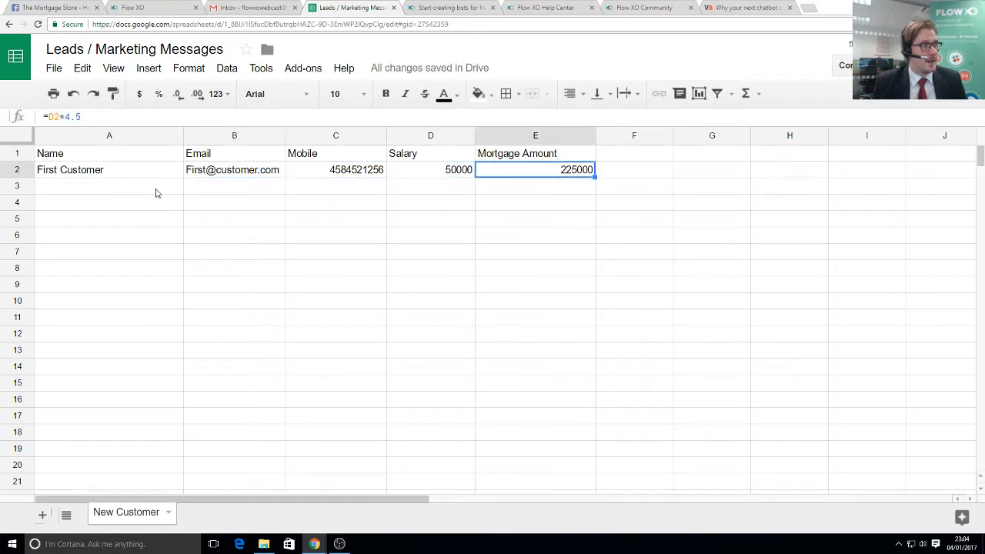
left_click(156, 191)
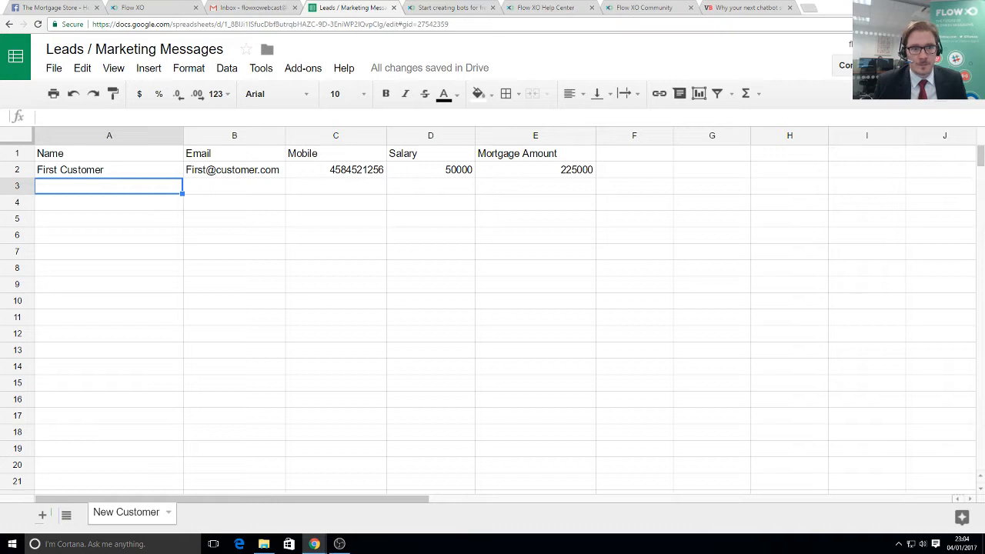
left_click(348, 190)
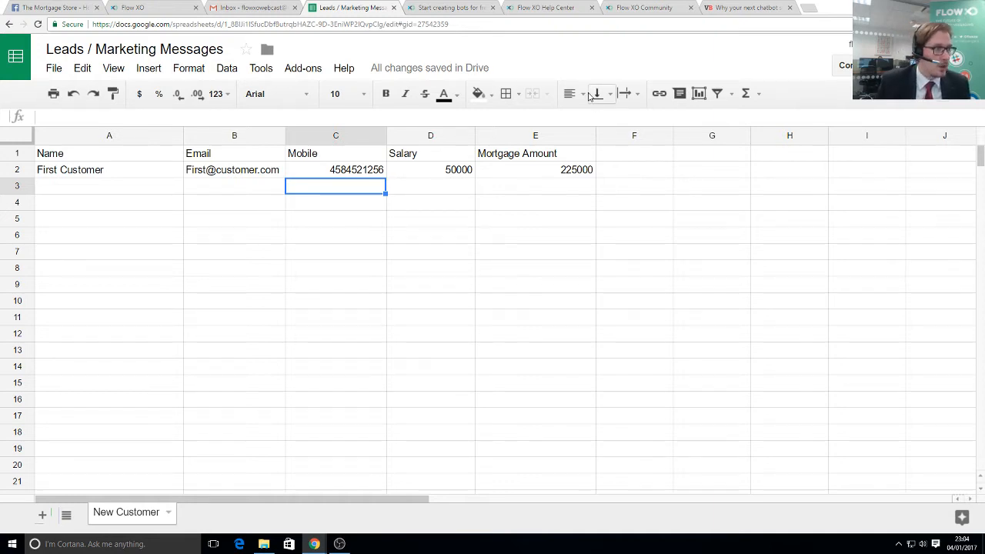
left_click(121, 7)
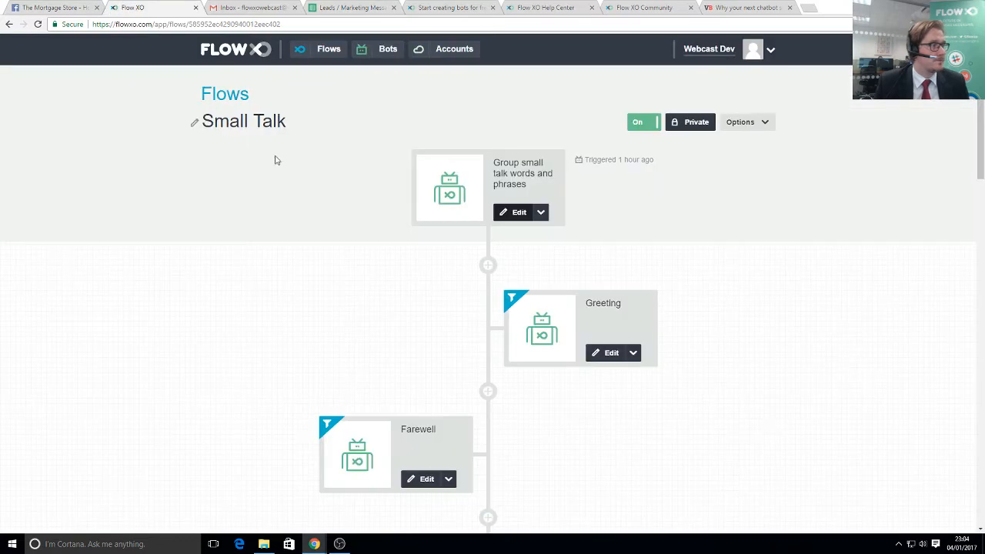
- Open The Mortgage Bot from the Bots list and launch a Messenger test chat with Message Us
left_click(386, 53)
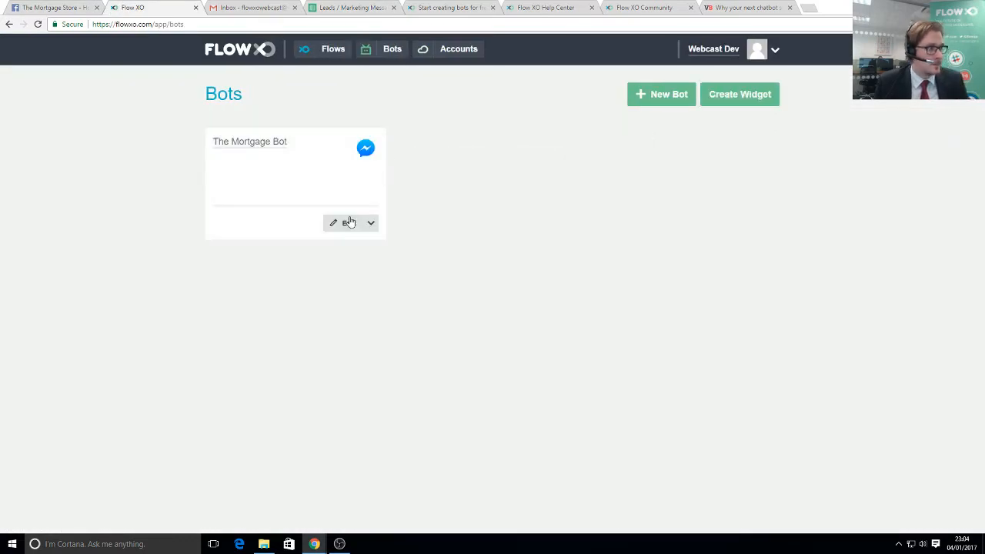
left_click(342, 222)
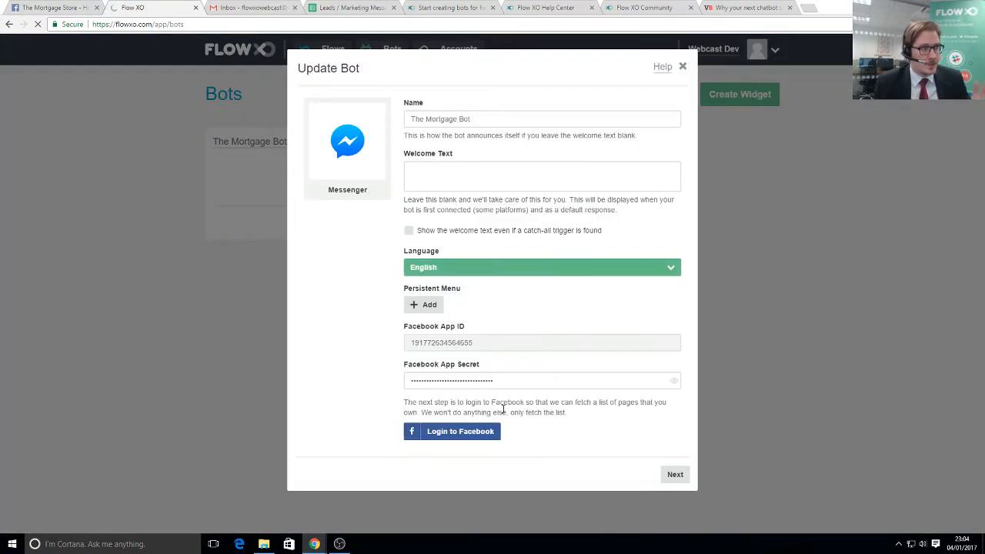
left_click(680, 476)
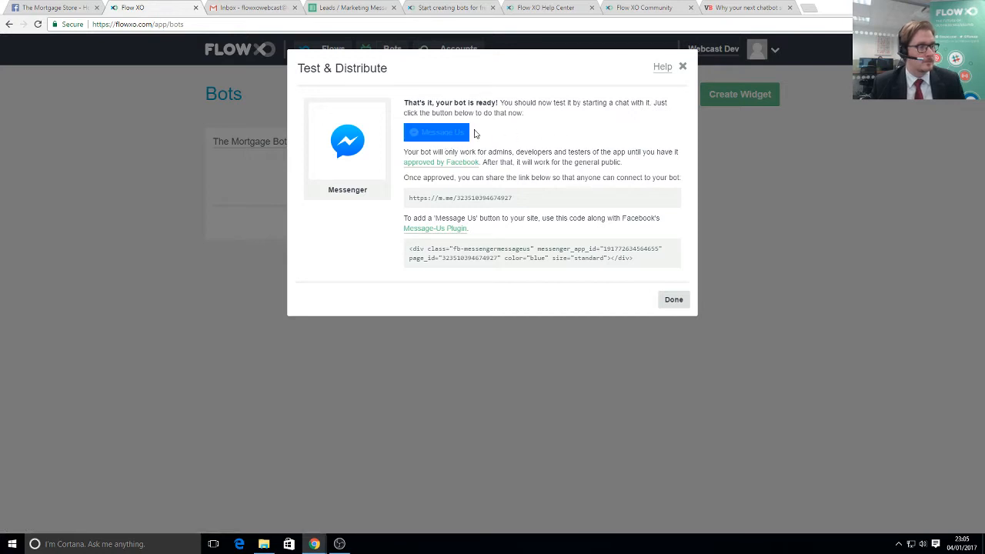
left_click(457, 132)
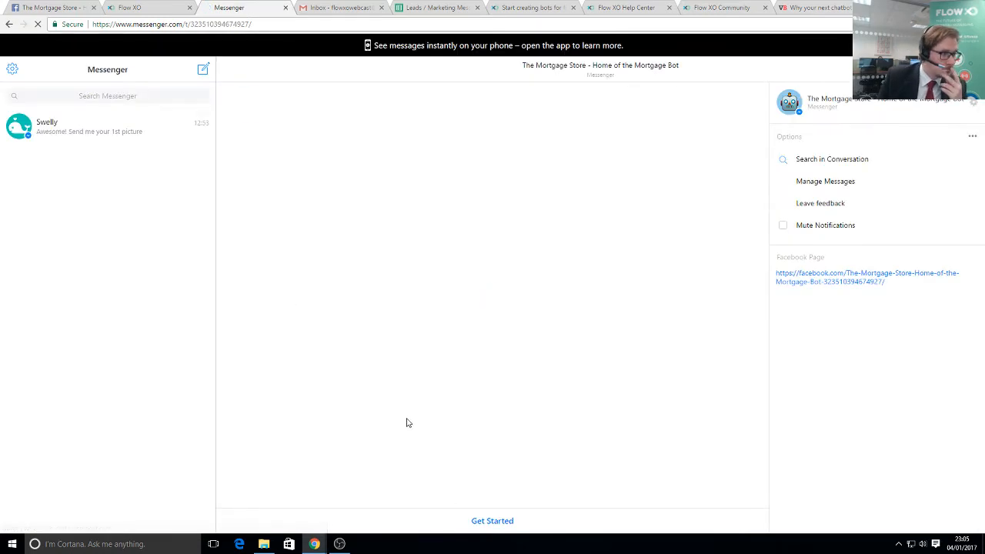
- Press Get Started, then send the bot 'Hello' and 'What's your name?'
left_click(493, 521)
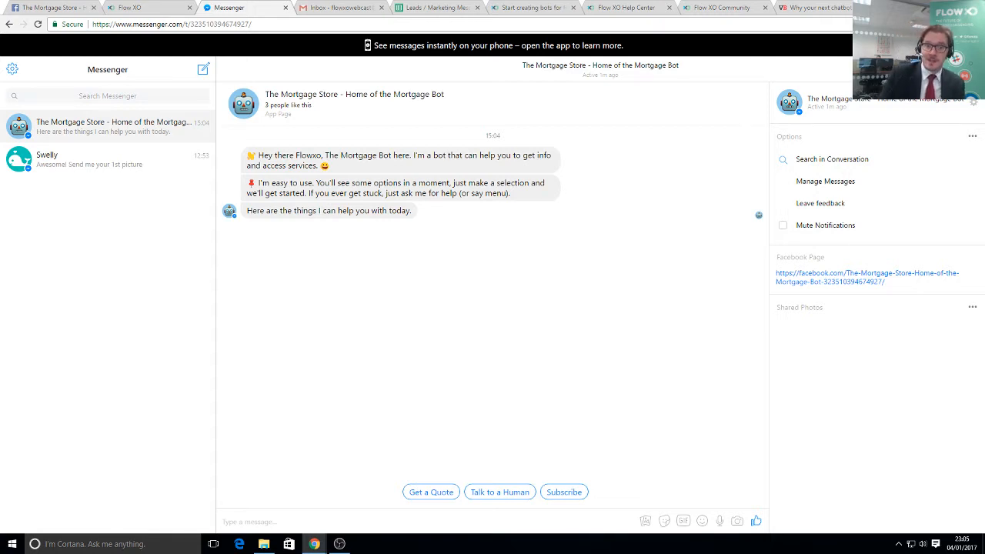
left_click(300, 522)
type("Hello")
key("Return")
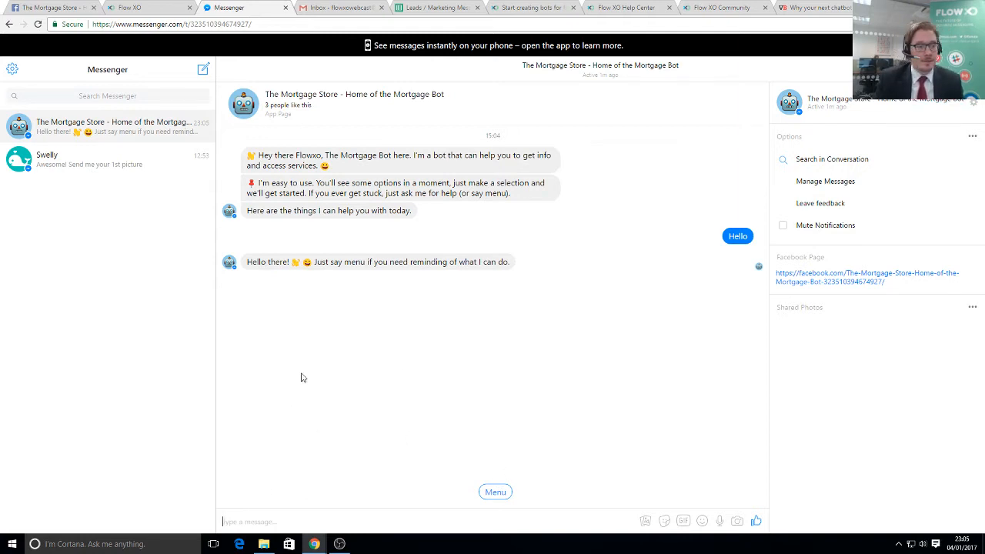
left_click(255, 520)
type("W")
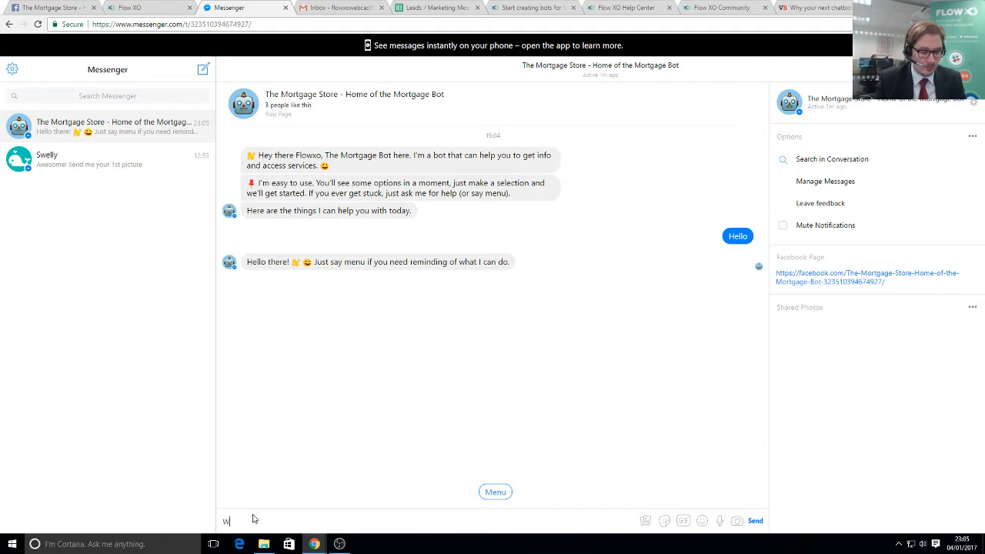
type("hat's your n")
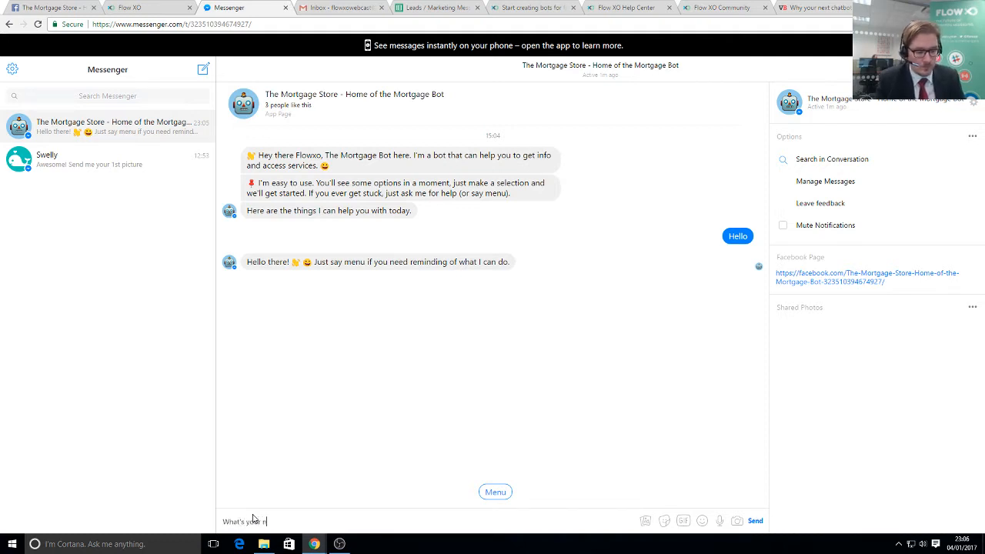
type("ame?")
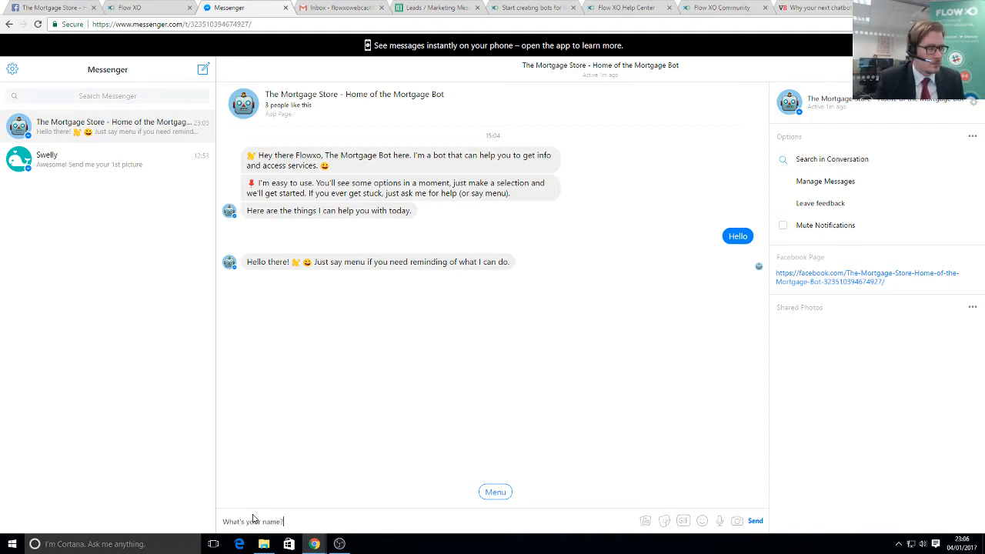
key("Return")
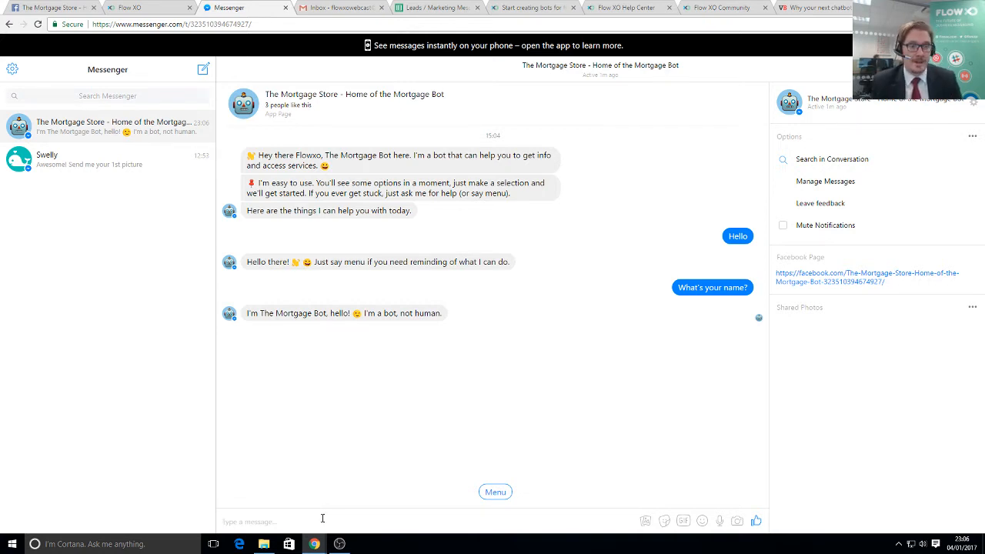
- Send 'Tell me a joke', recall the Menu and choose 'Talk to a Human', then return to Flow XO
type("Tell me ")
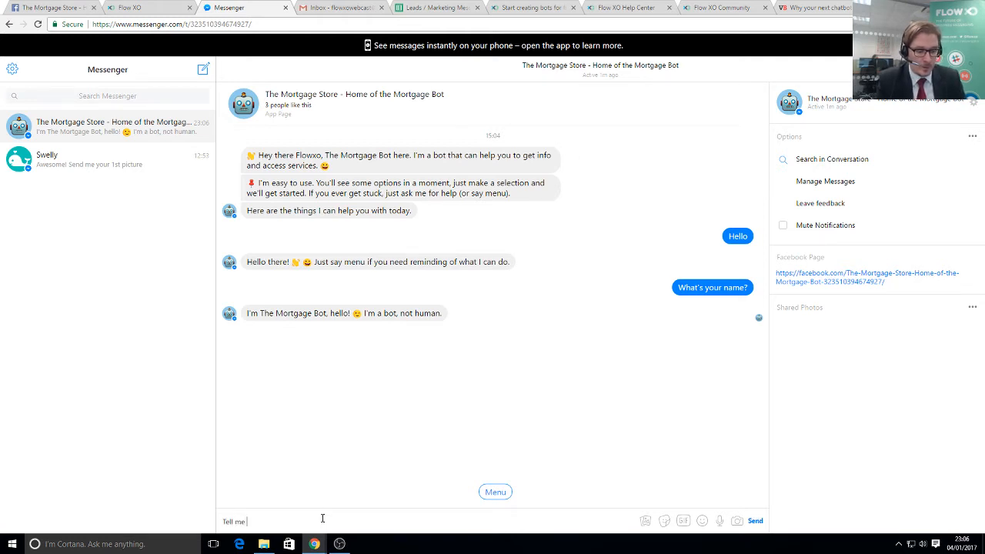
type("a joke")
key("Return")
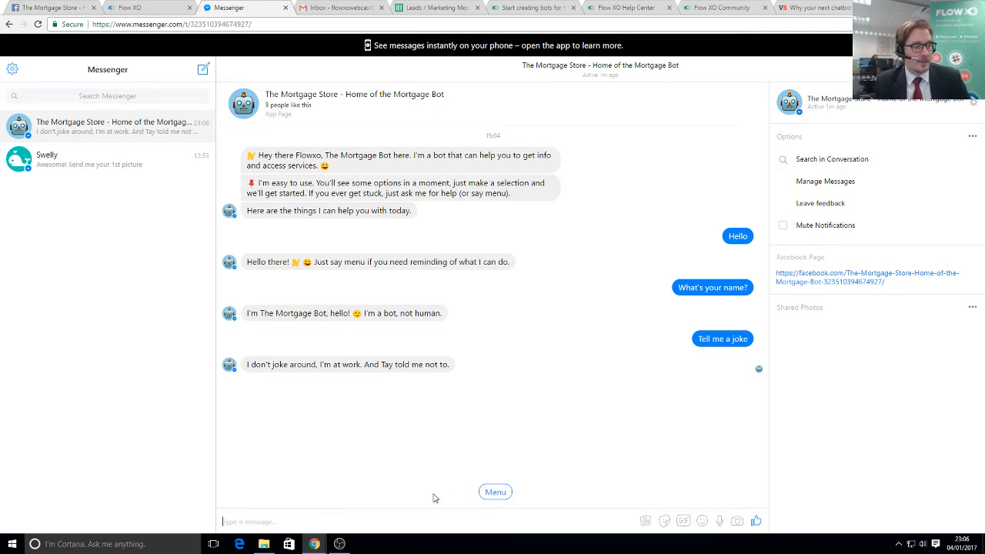
left_click(496, 493)
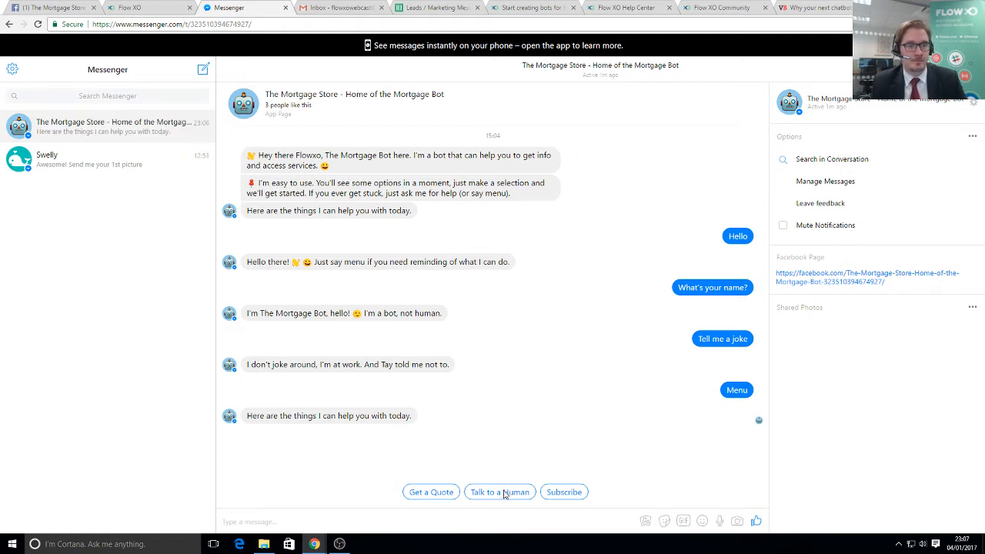
left_click(503, 494)
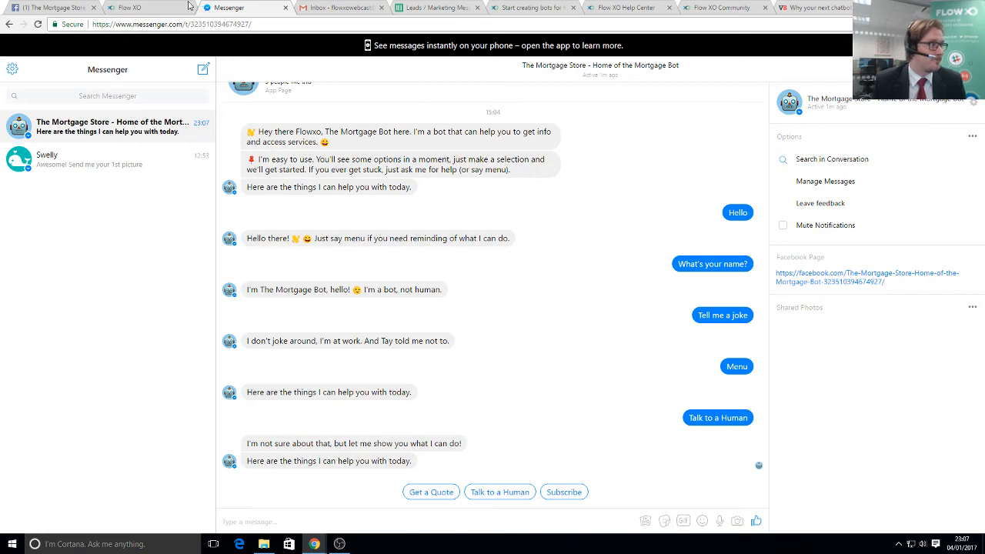
left_click(137, 7)
- Close the Test & Distribute dialog and go to the Flows page
left_click(689, 305)
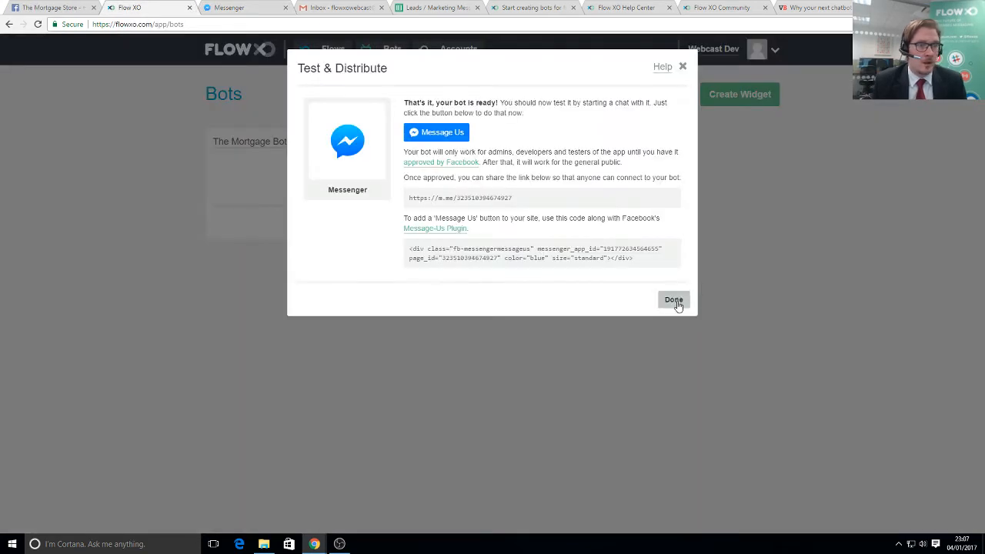
left_click(261, 52)
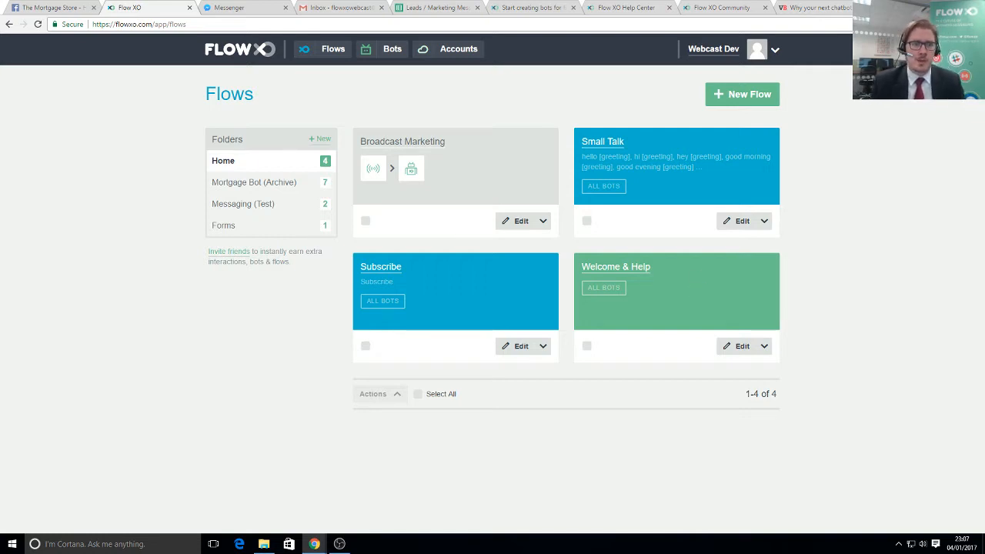
- Create a Talk to a Human flow from its template, switch it On, and edit its trigger
left_click(746, 93)
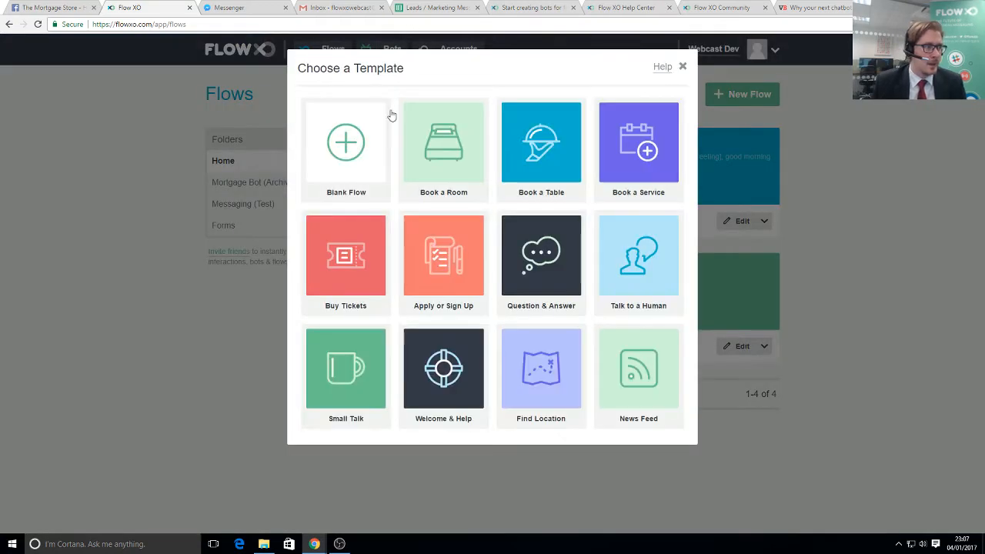
left_click(640, 257)
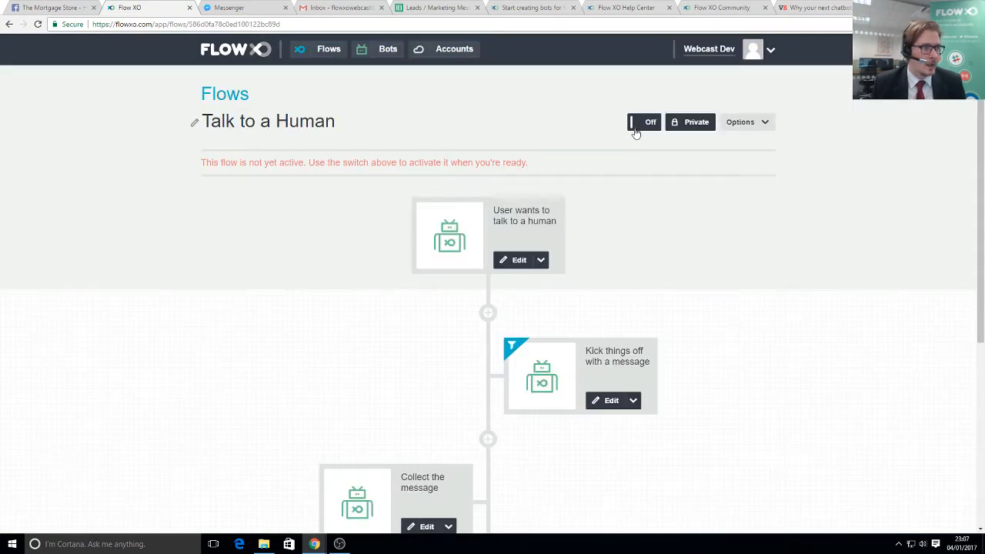
left_click(645, 127)
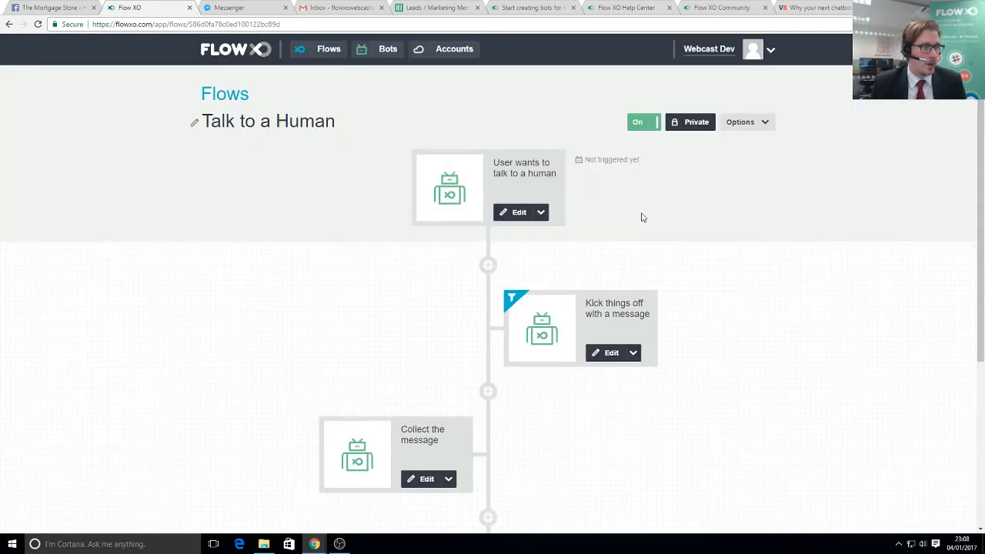
scroll(616, 197, "down", 1)
scroll(528, 204, "up", 1)
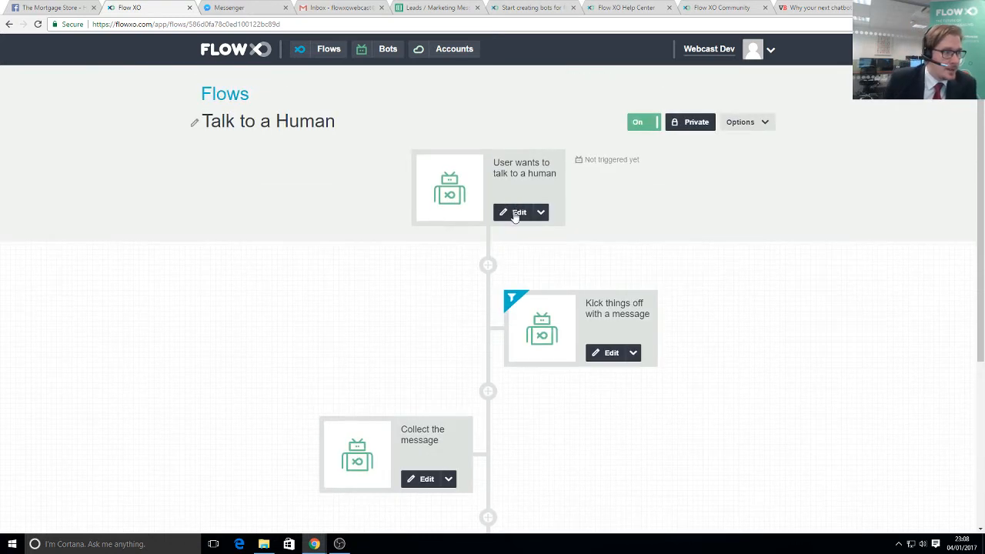
left_click(517, 215)
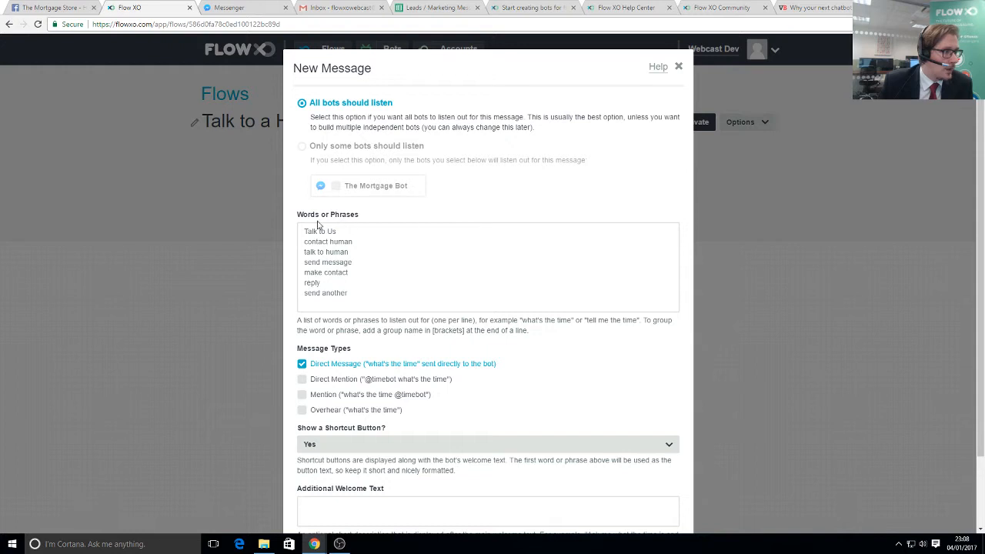
- Accept the trigger's message, filter and name settings so it reads 'User wants to talk to a human'
scroll(538, 366, "down", 2)
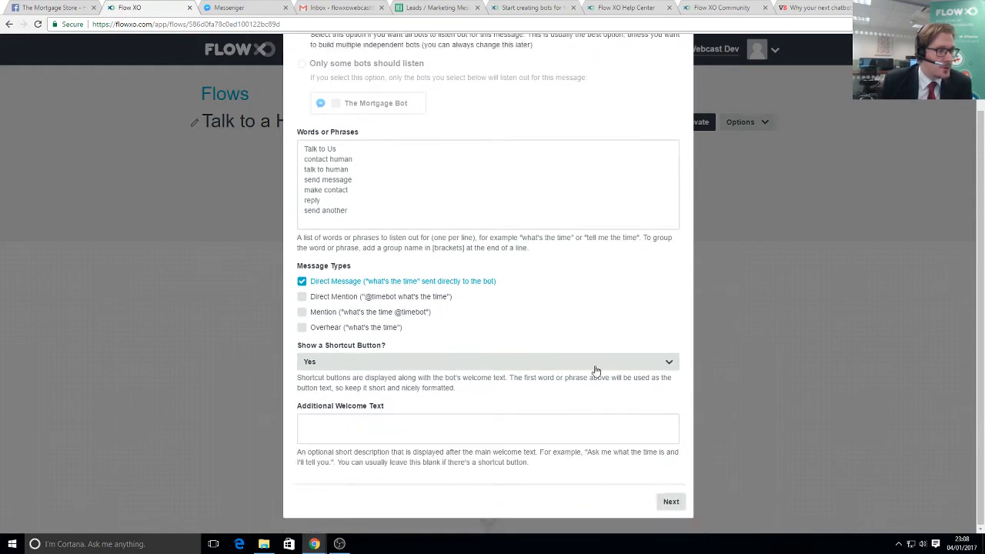
left_click(672, 498)
left_click(672, 213)
left_click(674, 213)
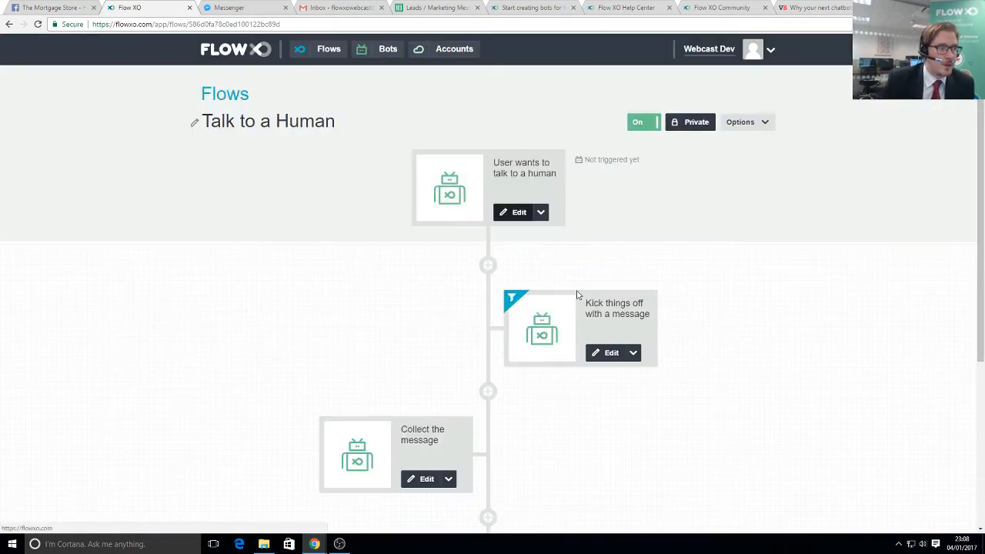
- Scroll to the 'Important! Add your email address' step and open its settings
scroll(627, 231, "down", 3)
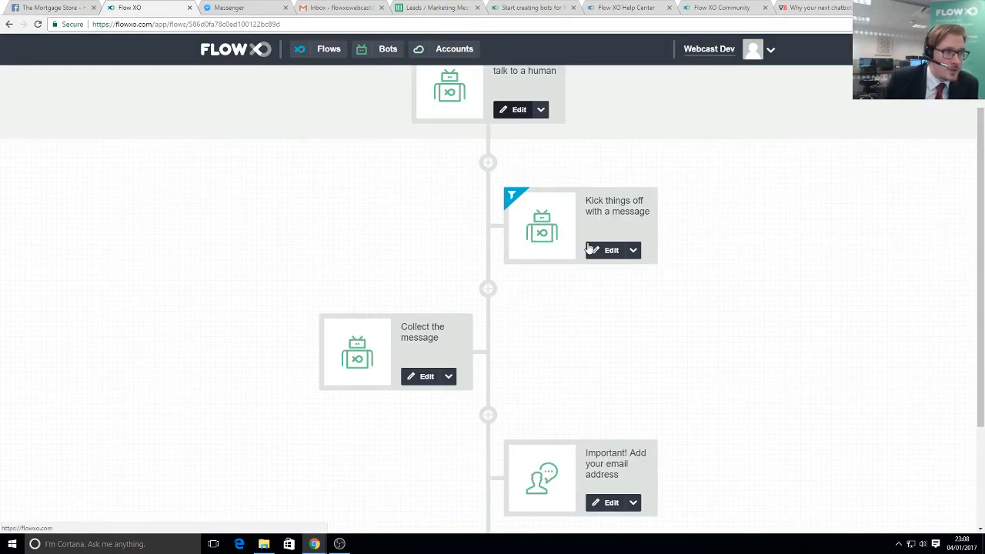
scroll(528, 297, "down", 1)
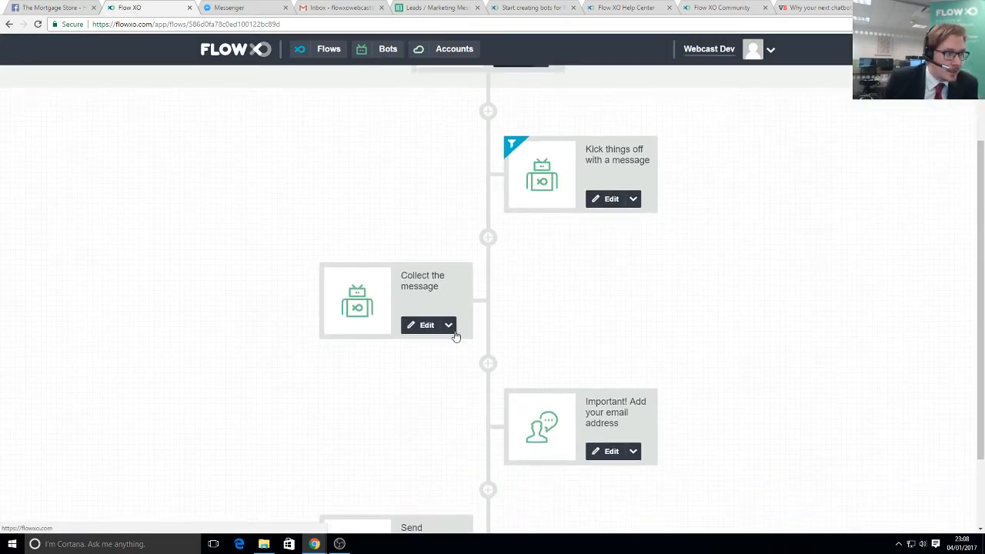
scroll(541, 318, "down", 2)
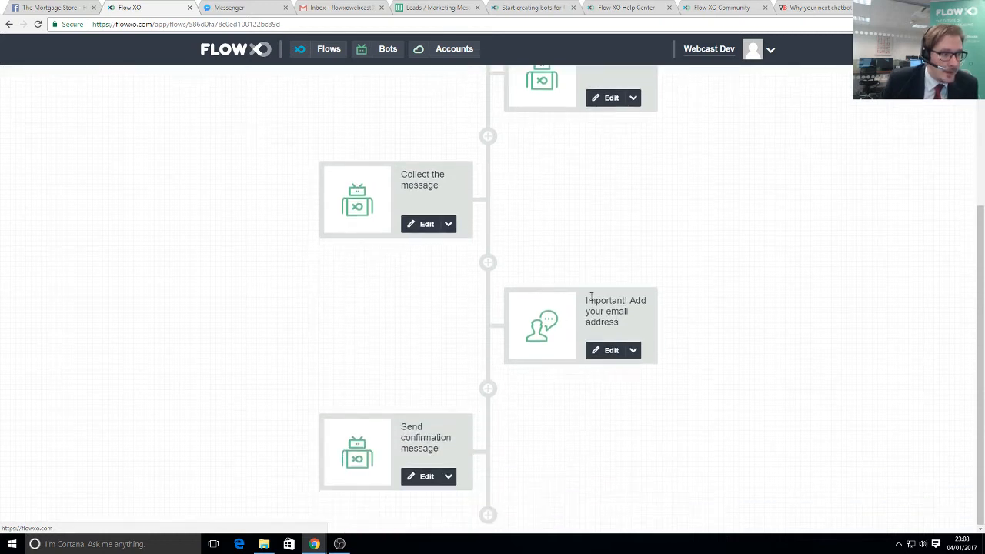
left_click_drag(590, 301, 628, 322)
left_click(599, 300)
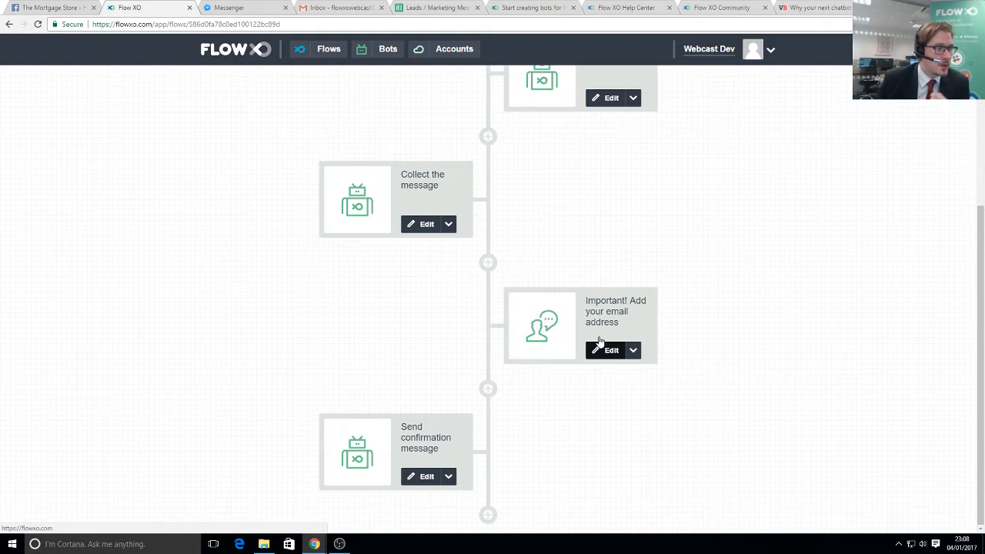
left_click(600, 348)
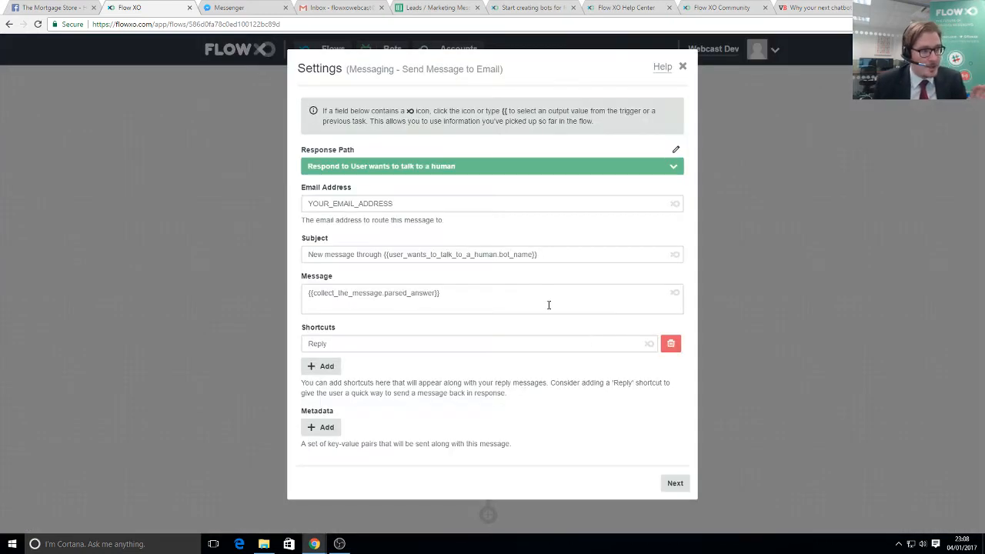
- Replace the YOUR_EMAIL_ADDRESS placeholder with the adviser's Gmail address
left_click_drag(393, 203, 303, 201)
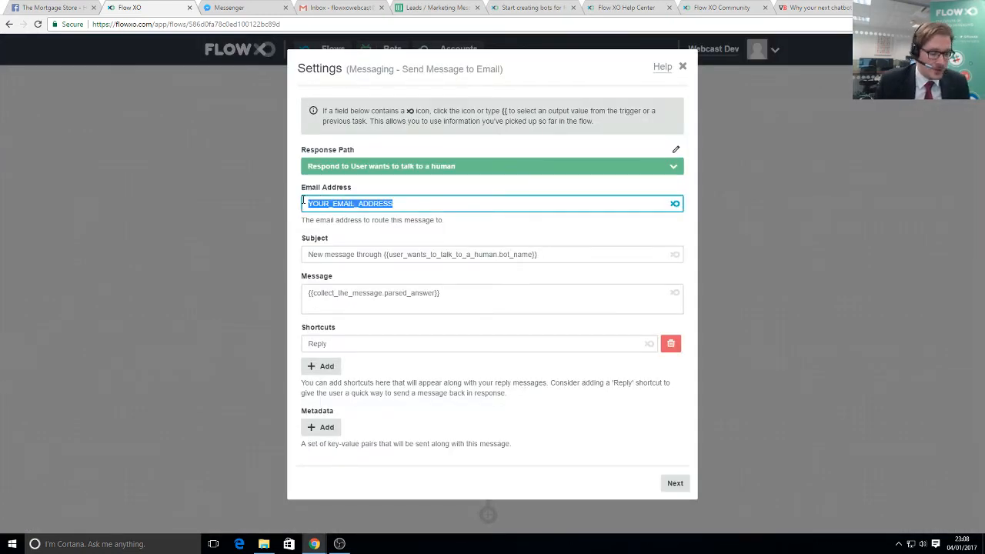
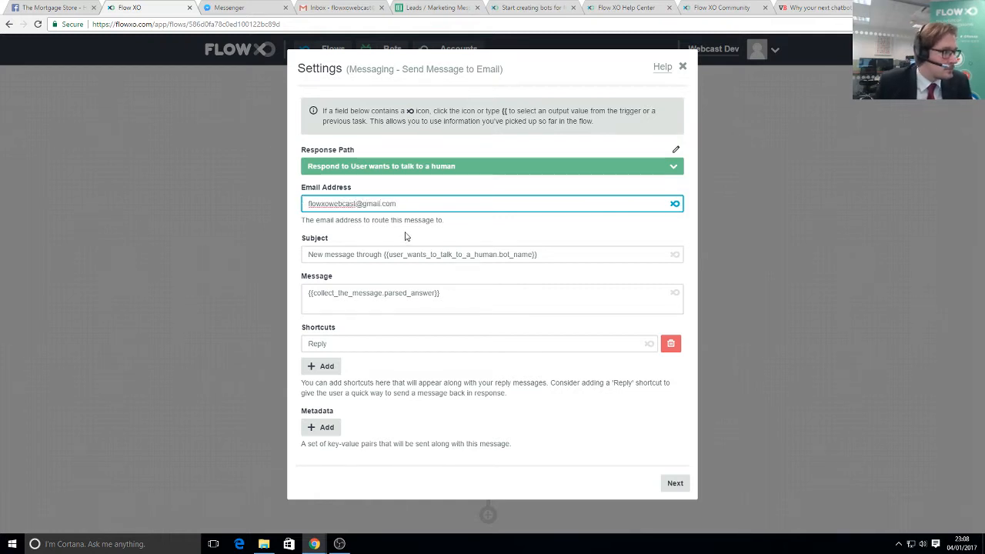
left_click(457, 234)
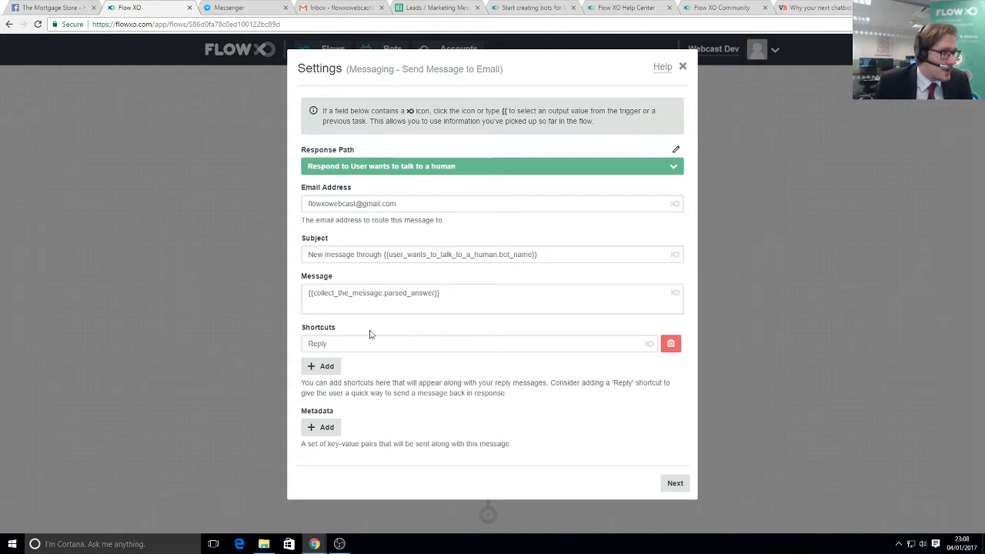
- Skip the step filter, rename the step 'Message an Agent' and save it
left_click(675, 485)
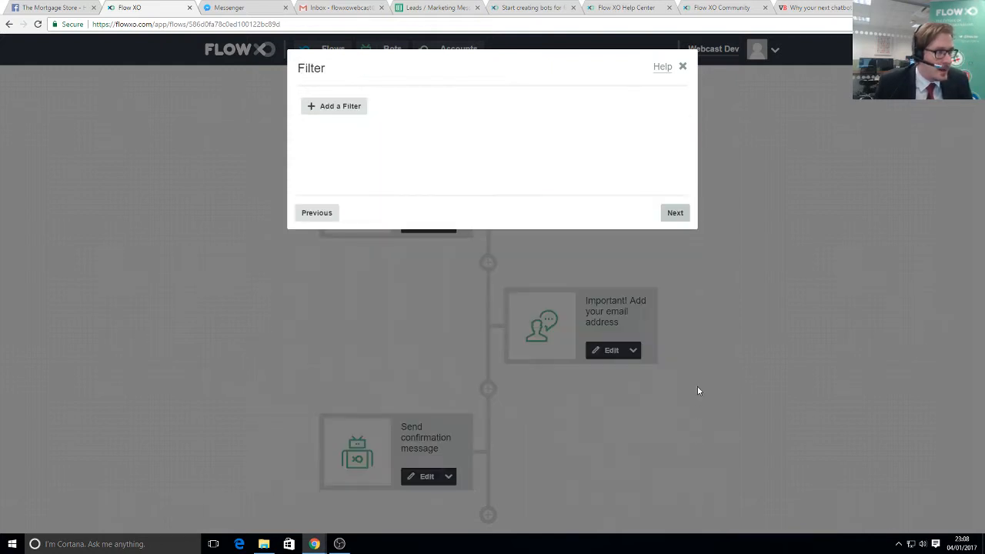
left_click(673, 214)
left_click_drag(427, 120, 299, 112)
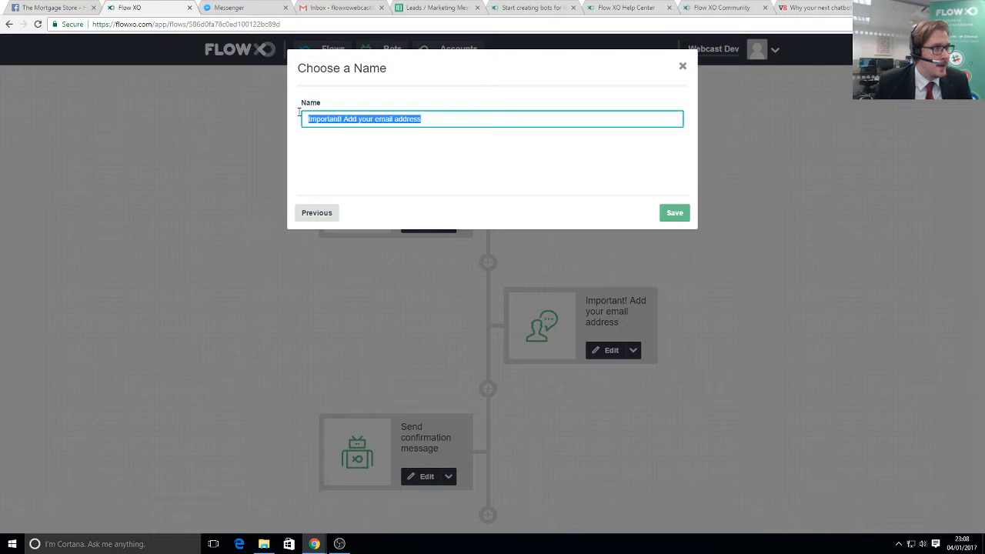
type("Mes")
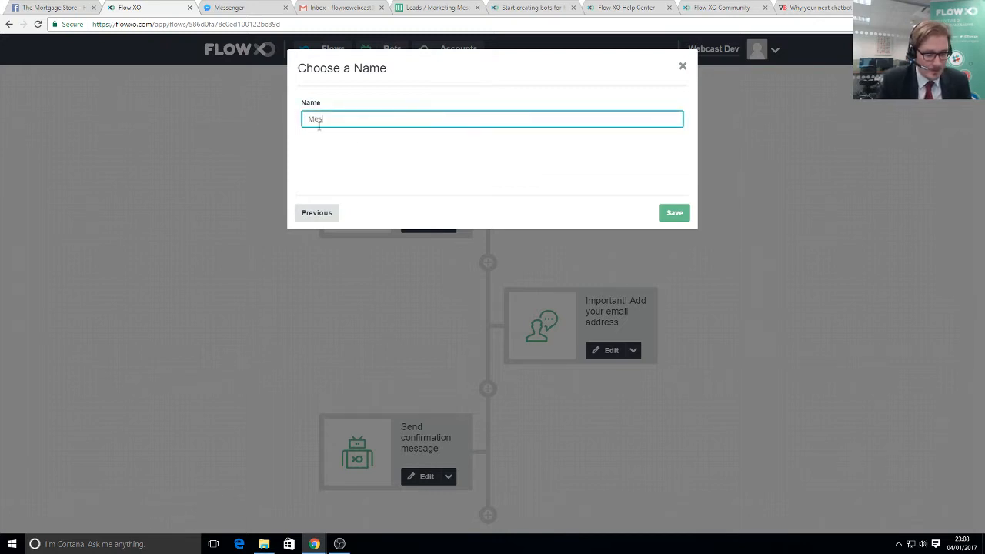
type("sage an Agent")
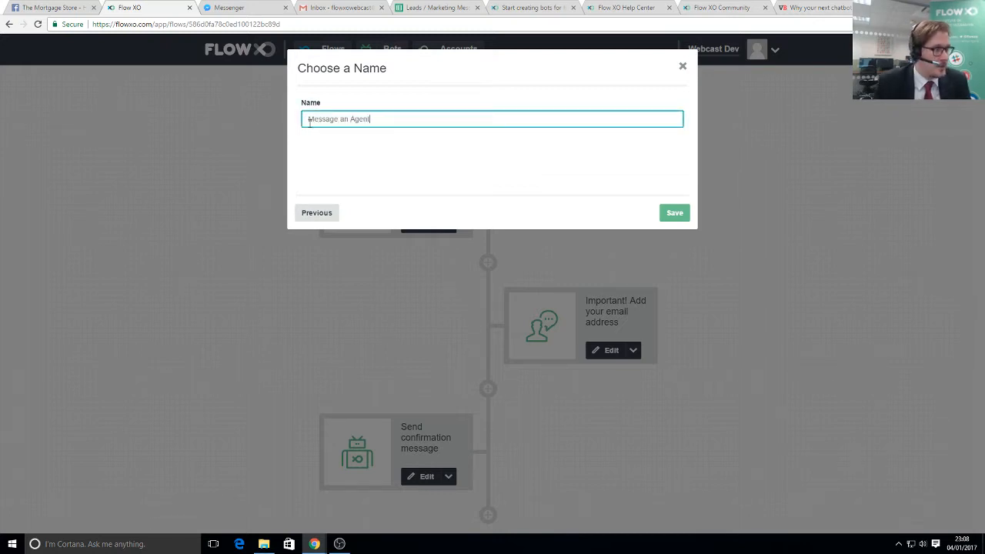
left_click(674, 212)
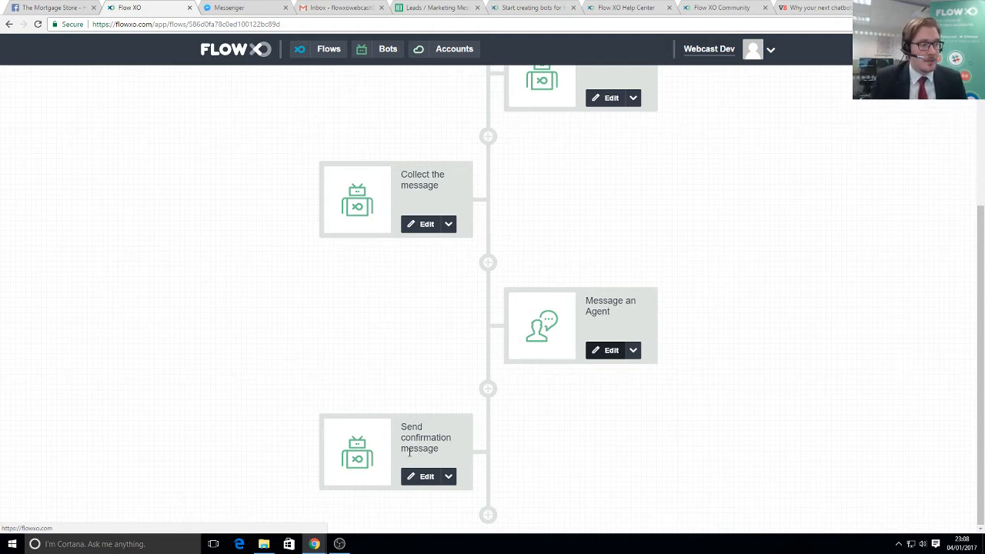
scroll(472, 433, "up", 3)
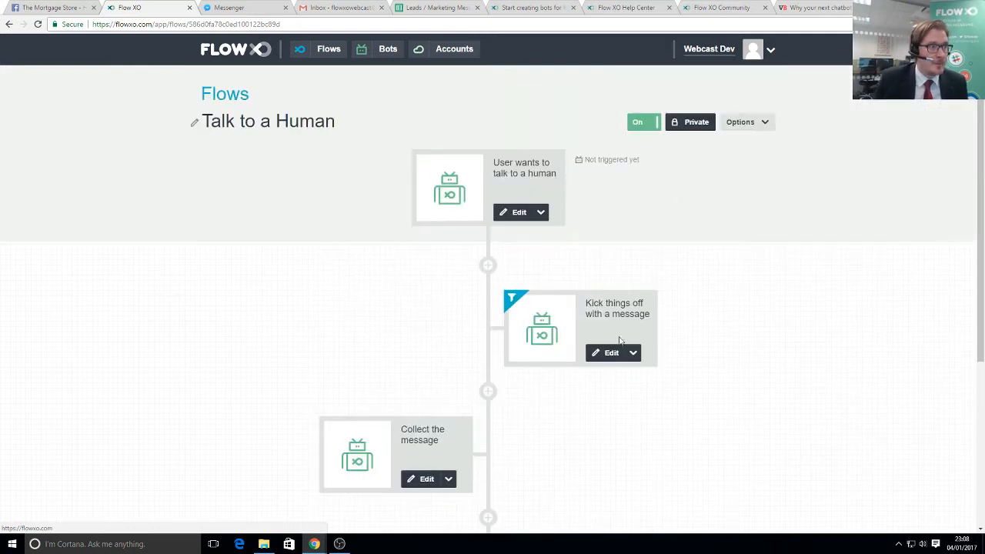
- In Messenger, choose 'Talk to a Human' and send 'I'd like an update!', then switch to Gmail
left_click(235, 7)
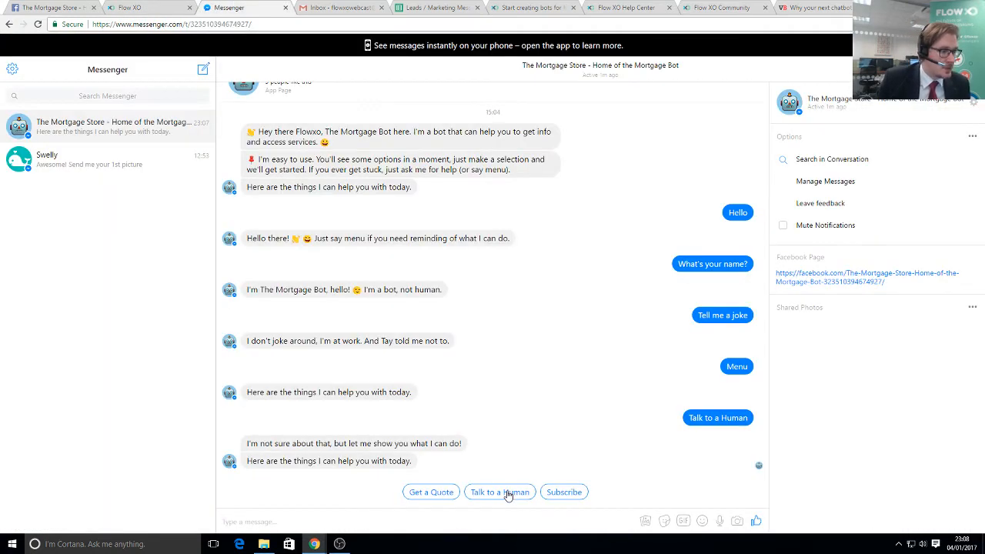
left_click(506, 492)
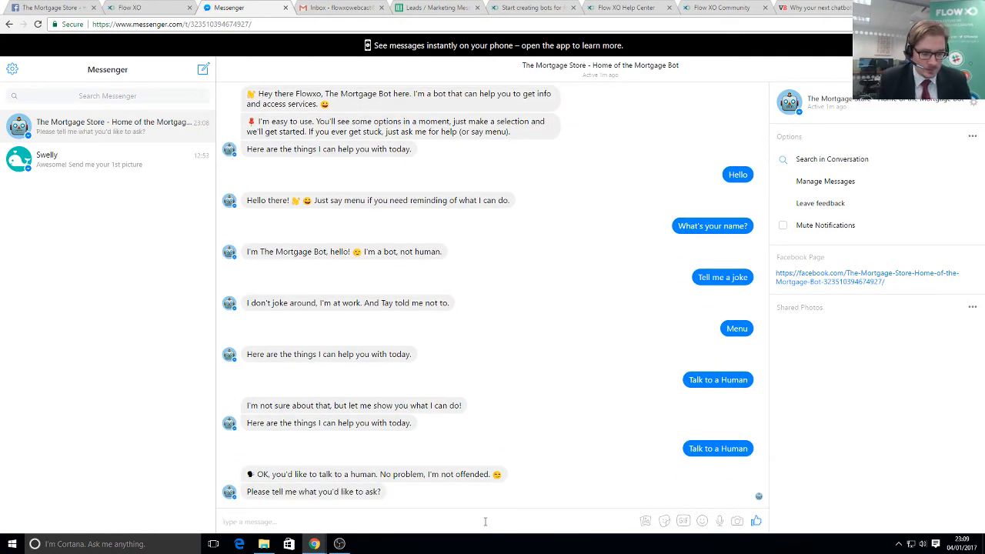
left_click(484, 521)
type("I'd like an update!")
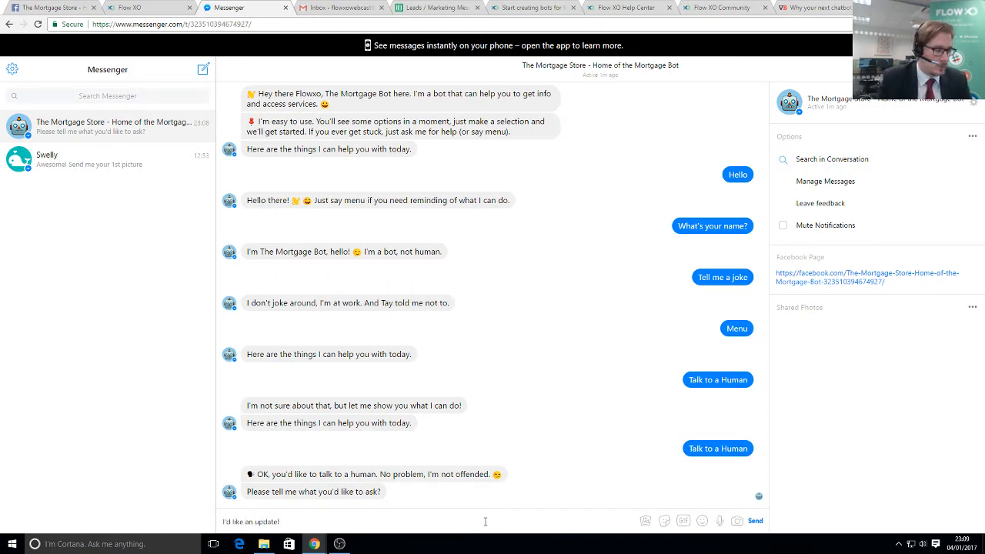
key("Return")
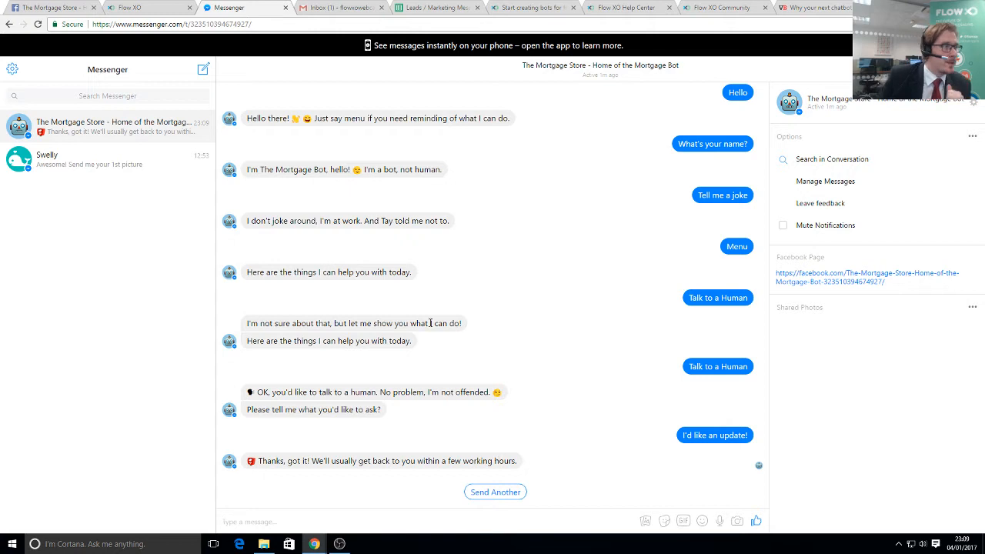
left_click(335, 10)
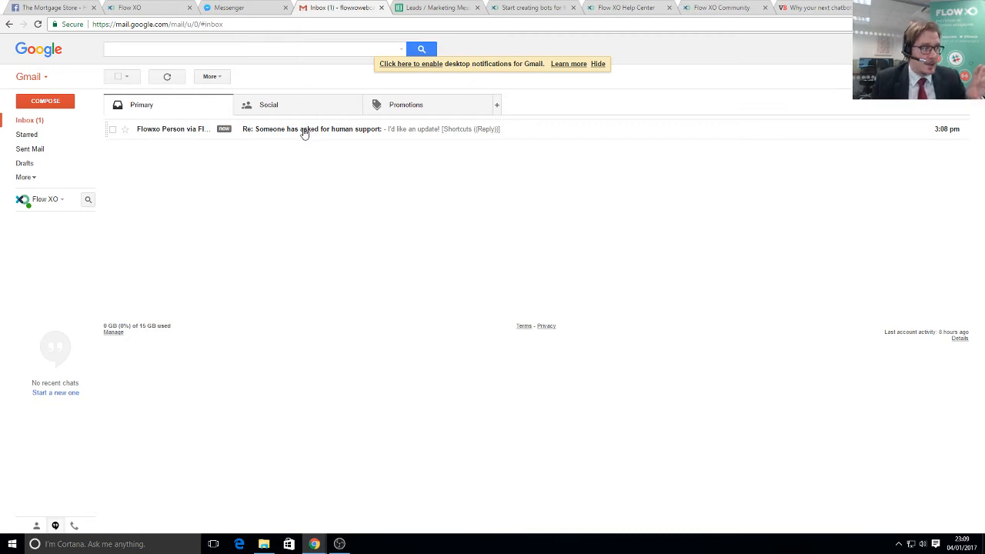
- Answer the human-support request email with 'Sure, let me see how I can help....'
left_click(305, 132)
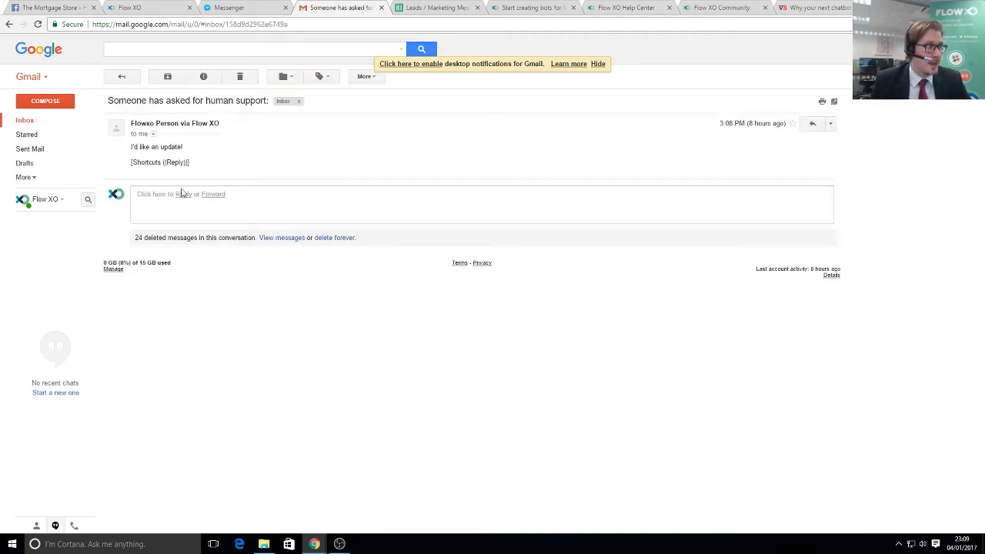
left_click_drag(131, 147, 193, 153)
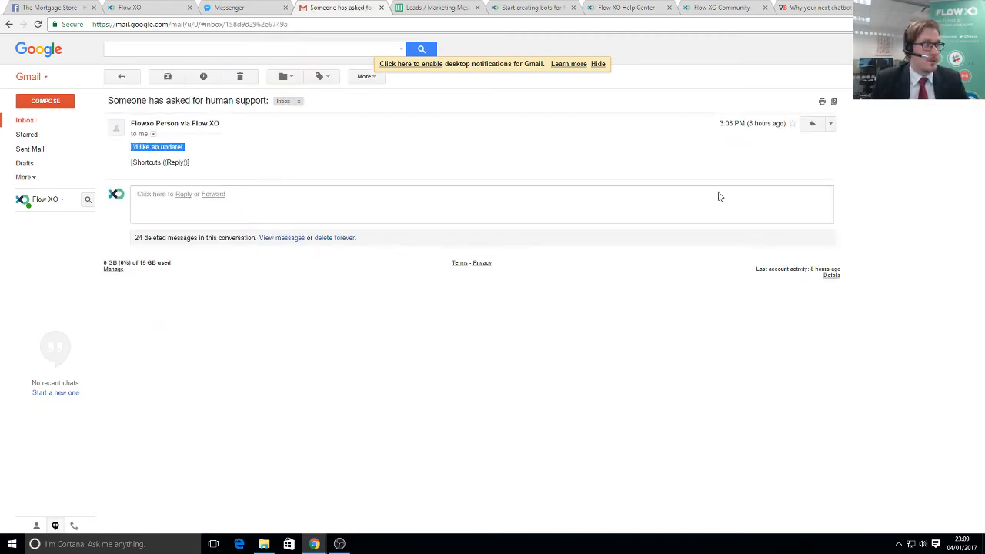
left_click(293, 189)
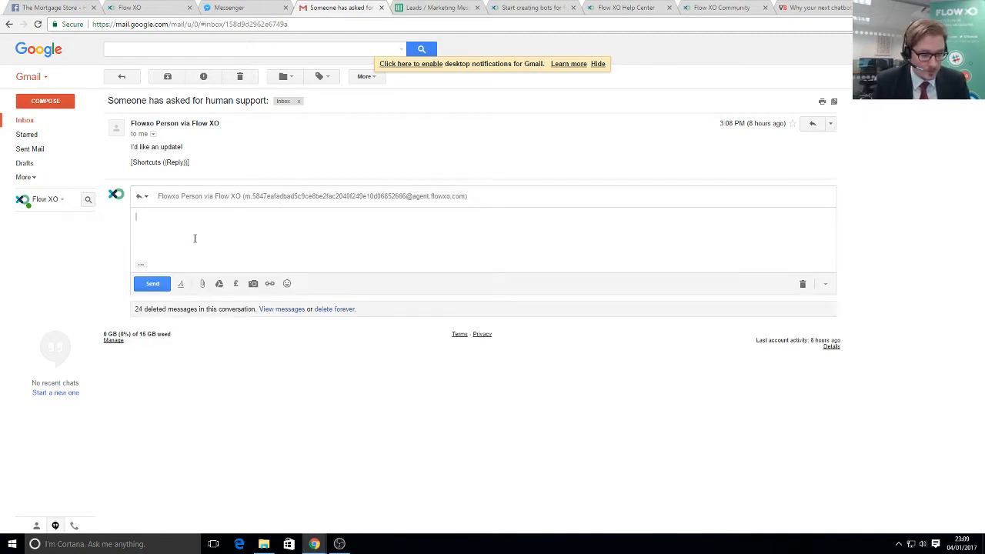
type("Sure, let me ")
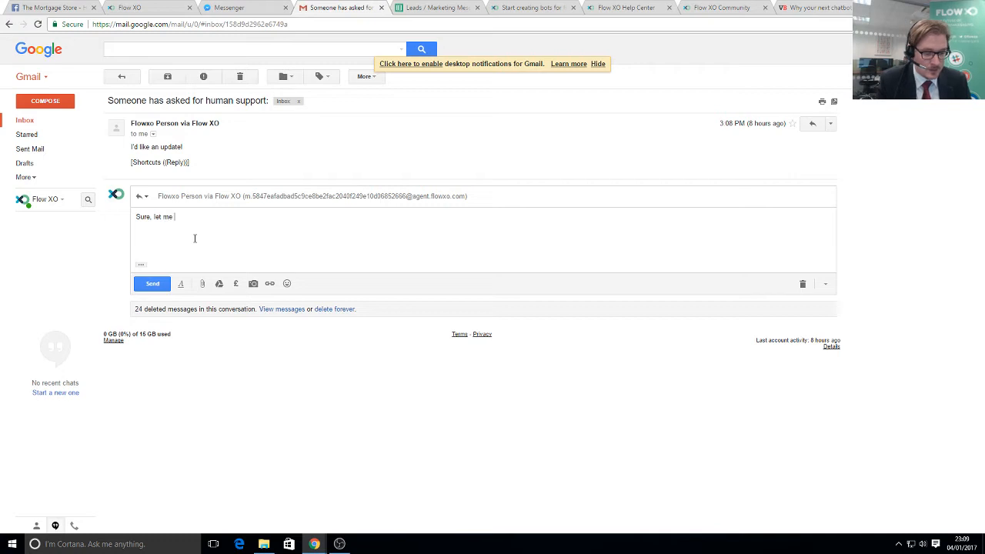
type("see how I can help...")
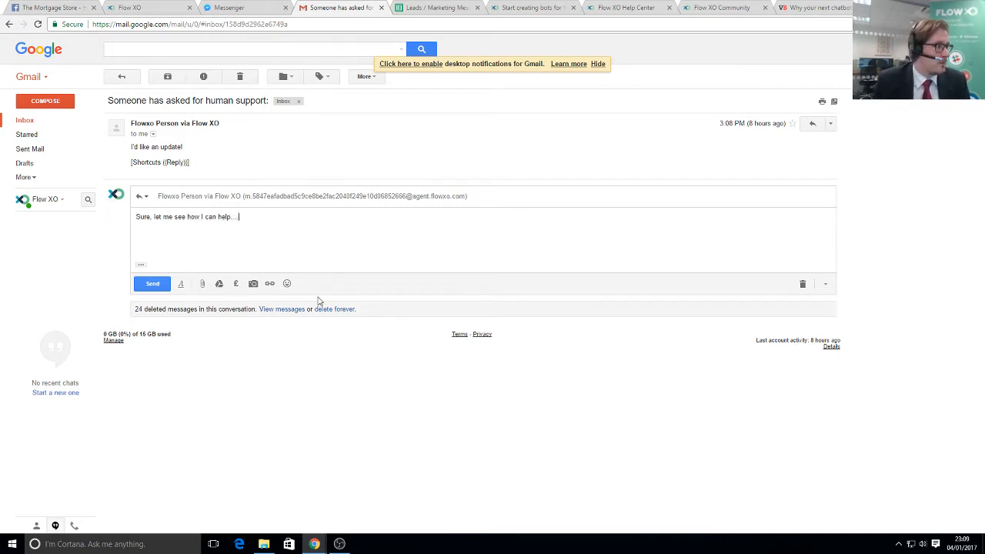
left_click(169, 287)
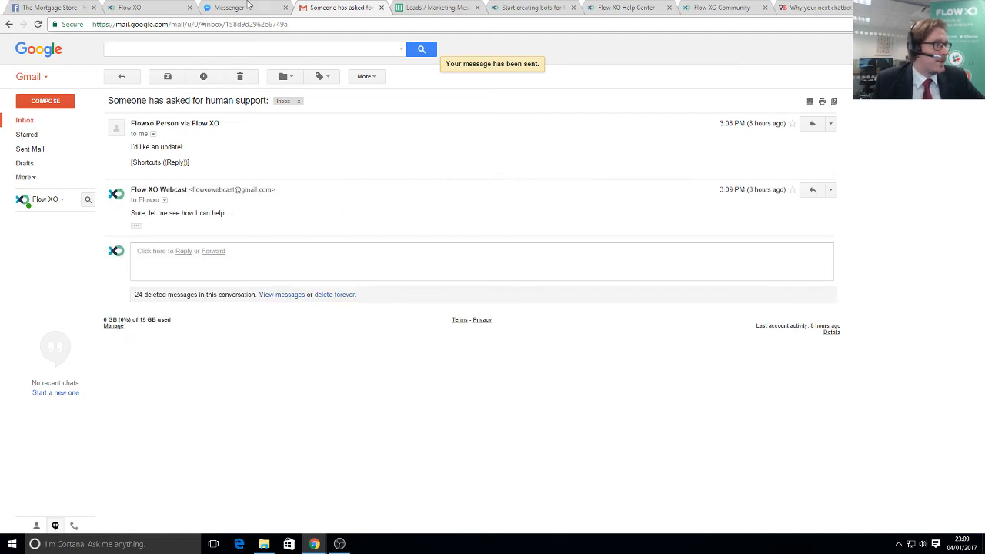
key("ctrl+shift+Tab")
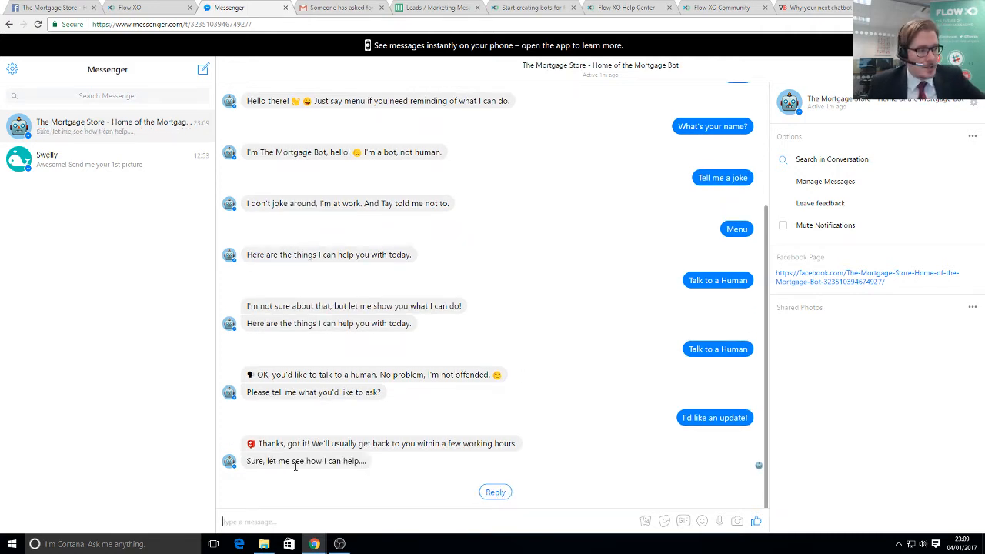
- Highlight the adviser's emailed reply 'Sure, let me see how I can help....' in the Mortgage Bot chat
left_click_drag(280, 460, 349, 464)
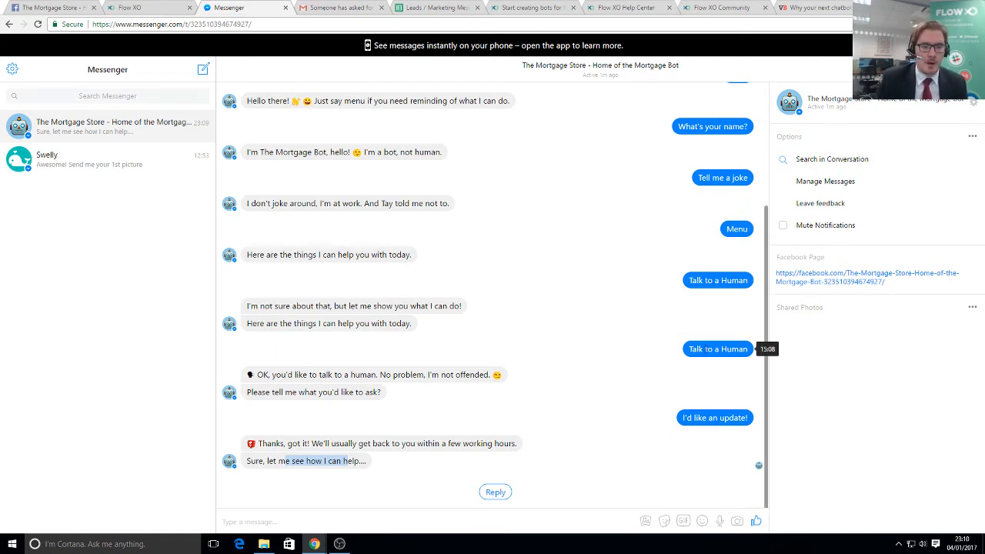
- Send 'menue' to the Mortgage Bot, then pick the 'Get a Quote' quick reply
left_click(345, 521)
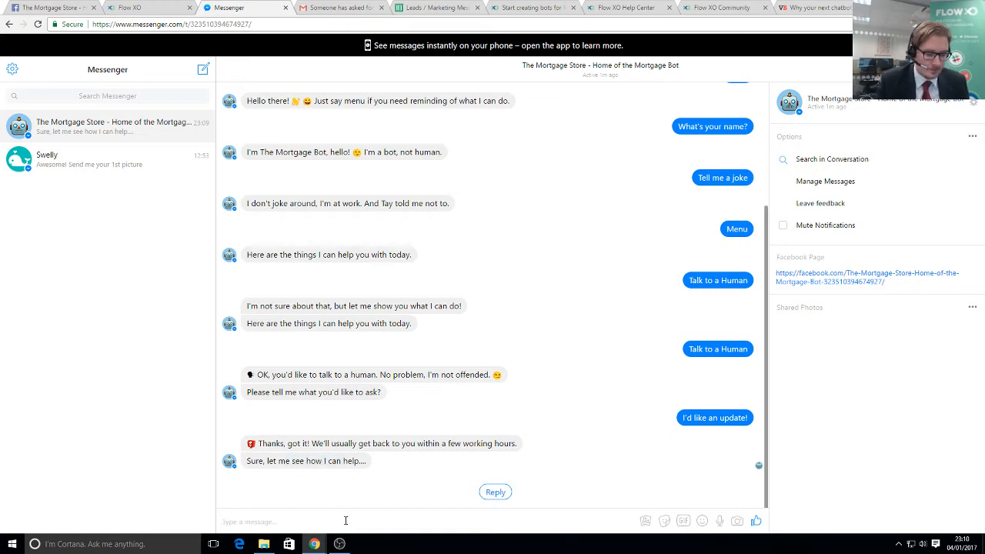
type("me")
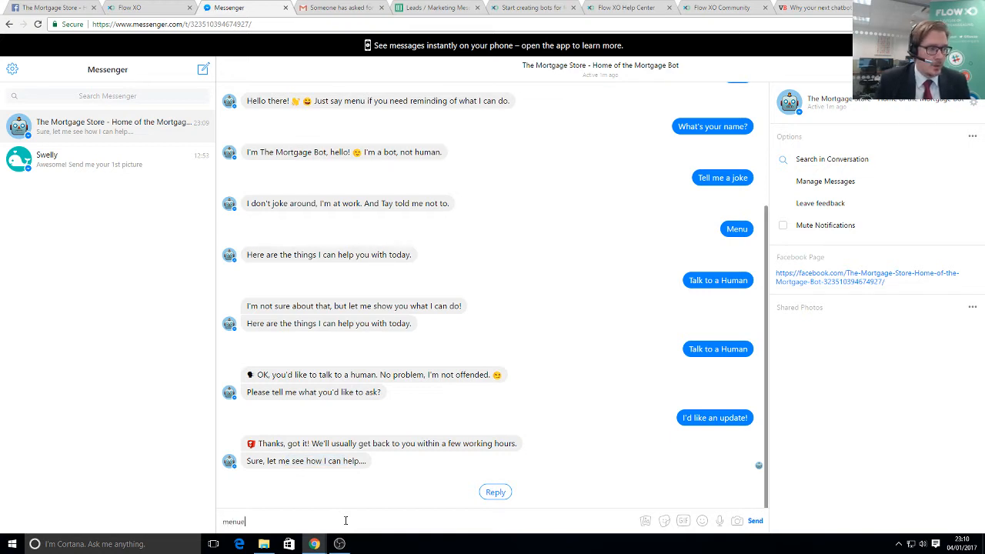
type("nue")
key("Return")
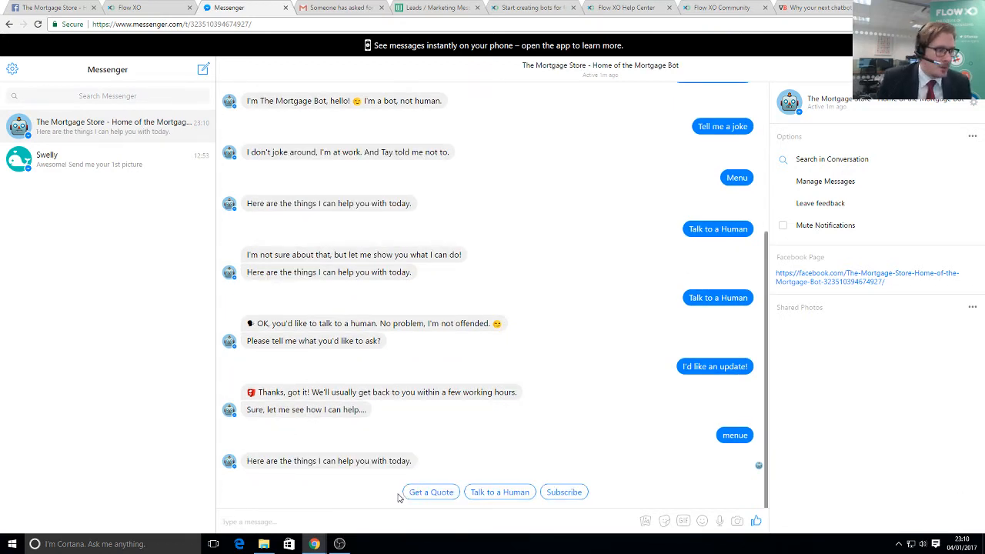
left_click(415, 494)
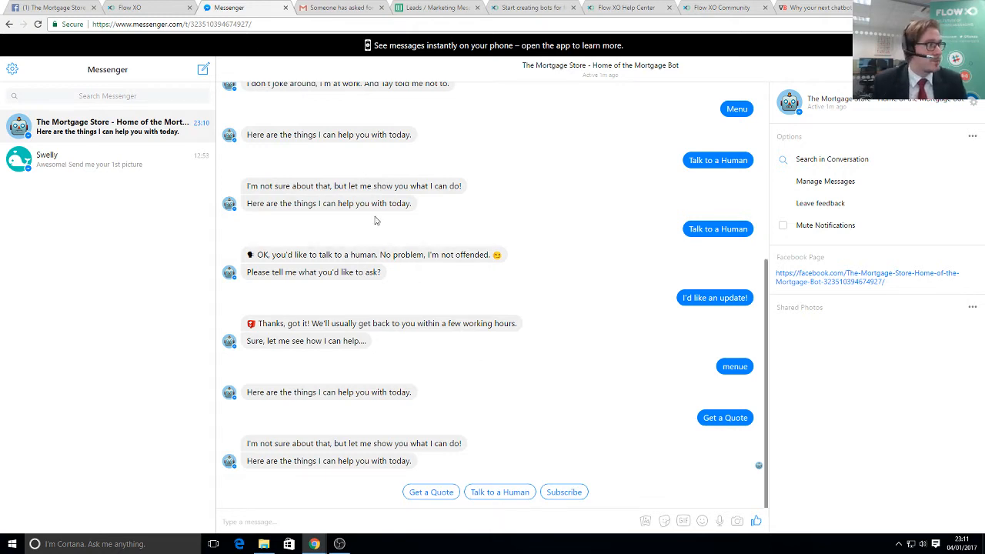
- Open the Get a Quote flow from the Forms folder for editing
left_click(130, 7)
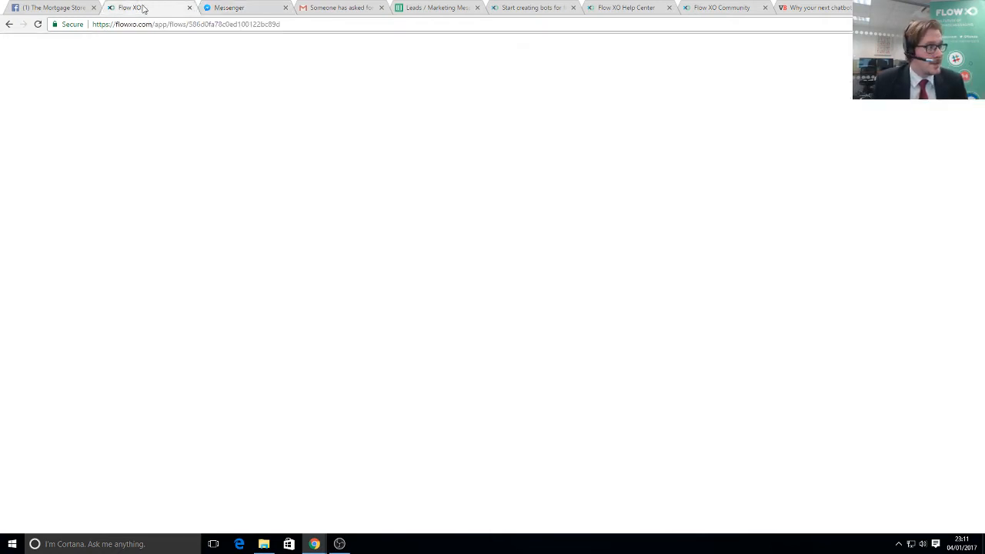
left_click(248, 59)
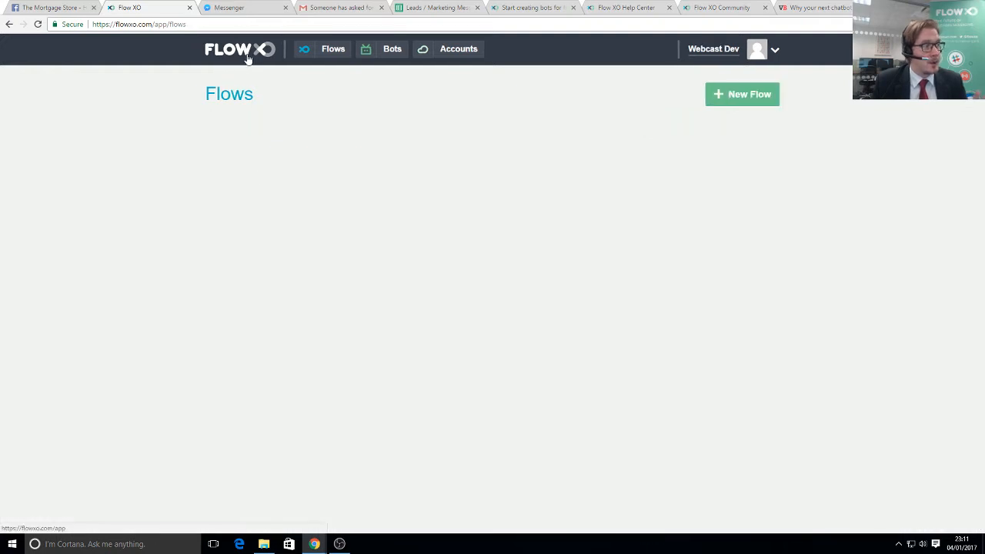
left_click(228, 227)
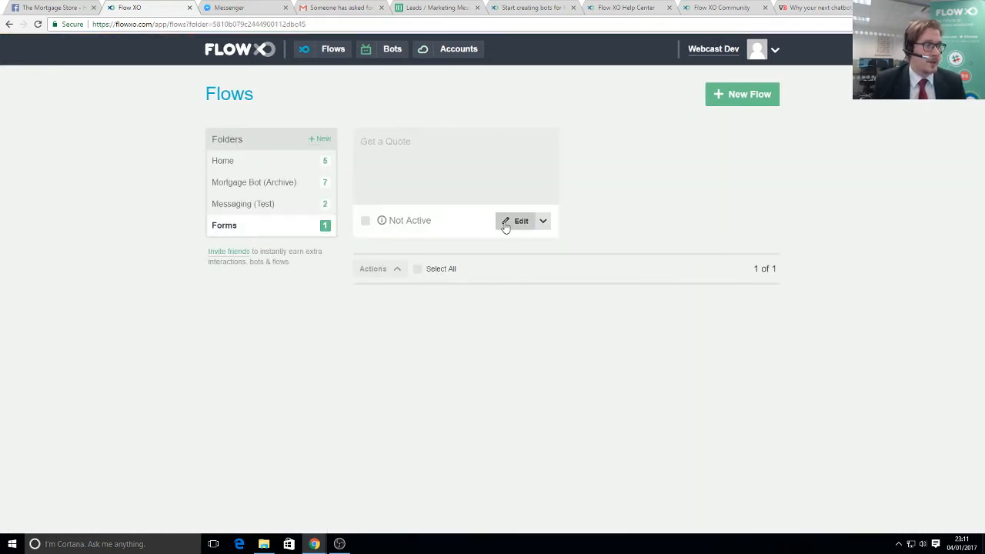
left_click(503, 224)
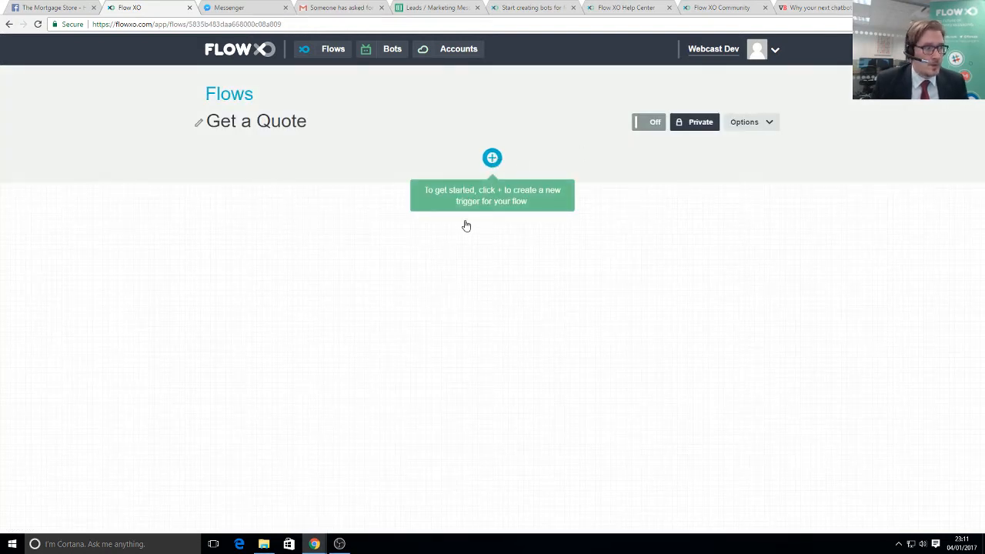
- Add a Bot New Message trigger listening for 'Quote' and switch the flow On
left_click(468, 243)
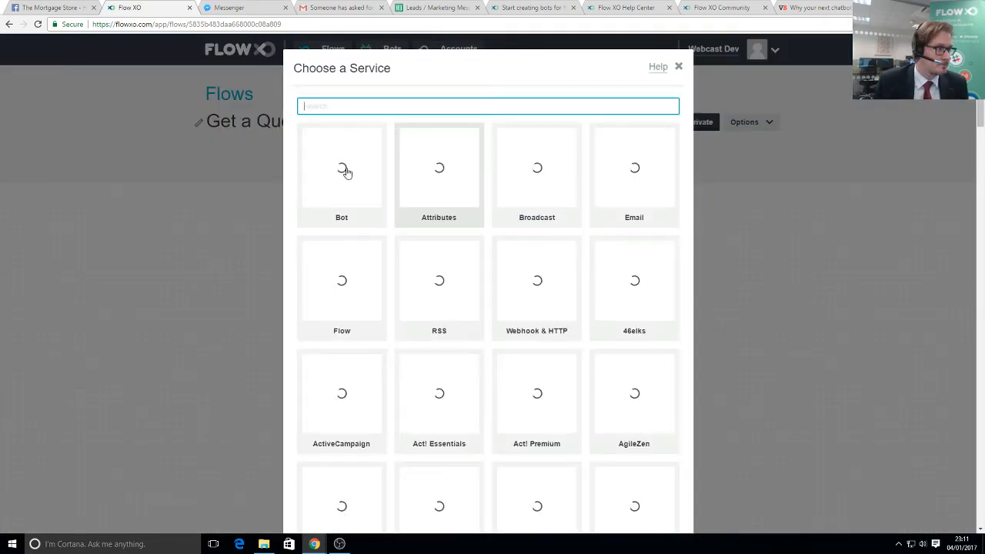
left_click(347, 174)
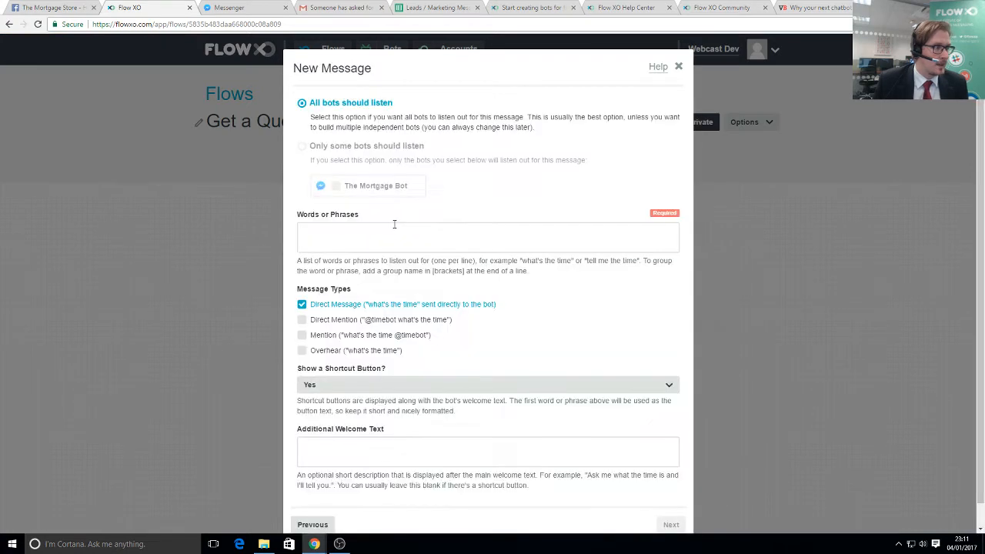
left_click(362, 232)
type("Quote")
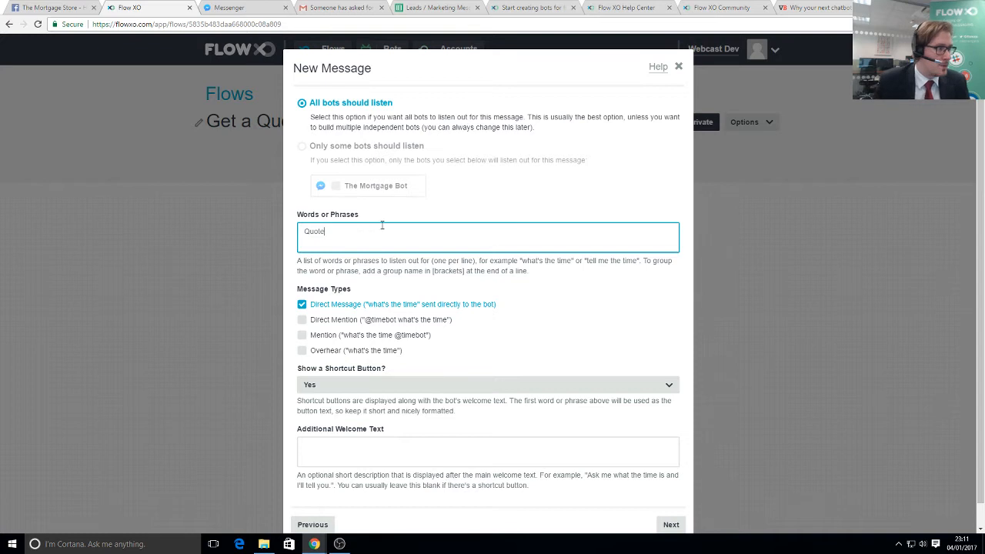
scroll(451, 297, "down", 1)
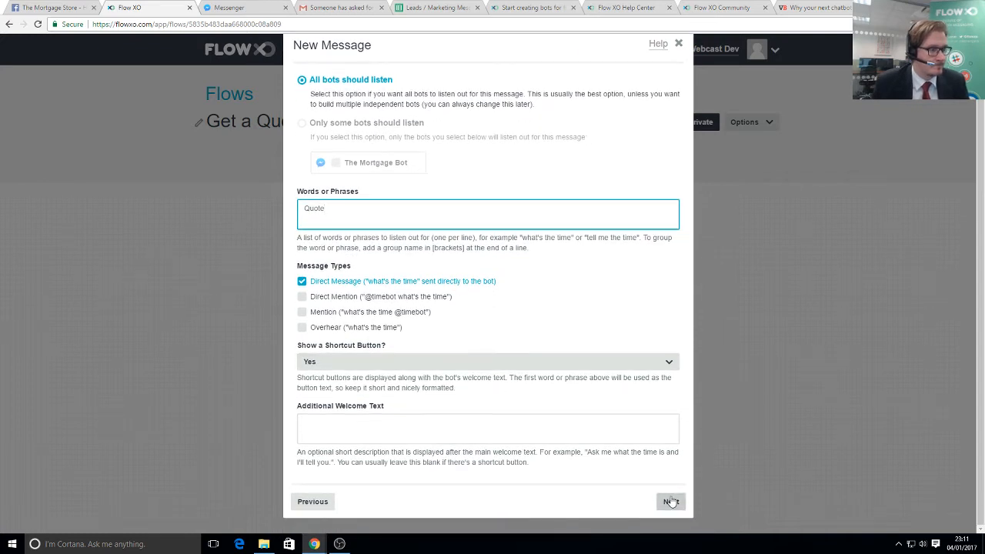
left_click(669, 502)
left_click(675, 215)
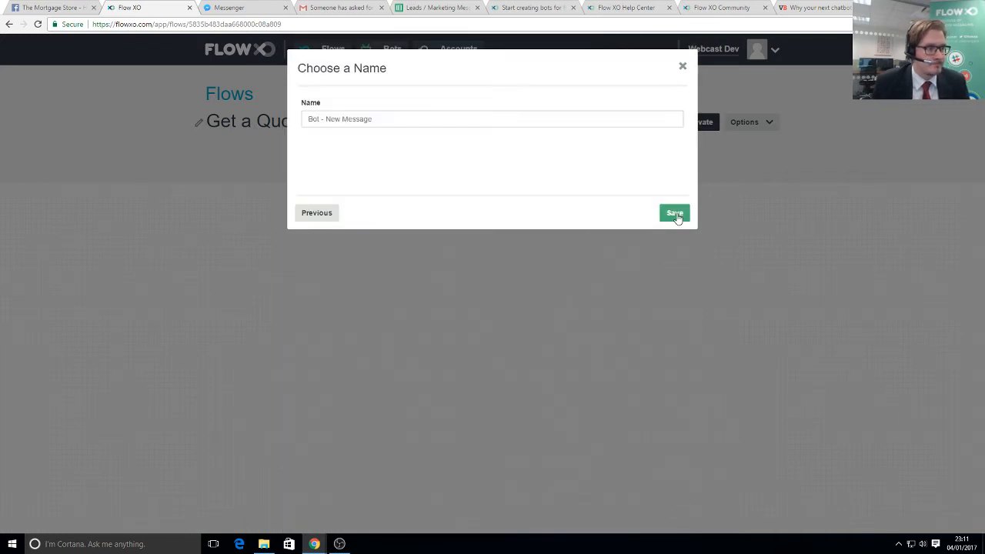
left_click(676, 216)
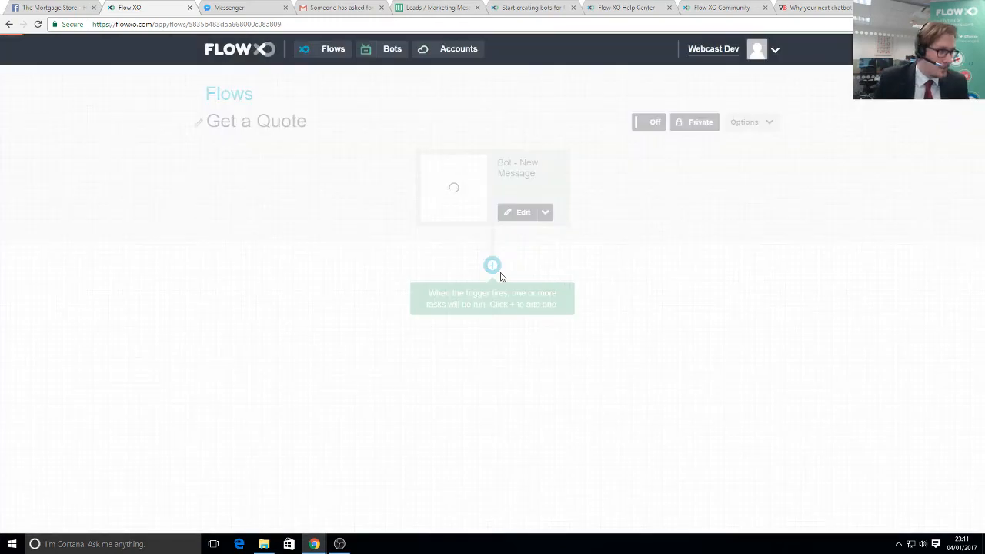
left_click(653, 121)
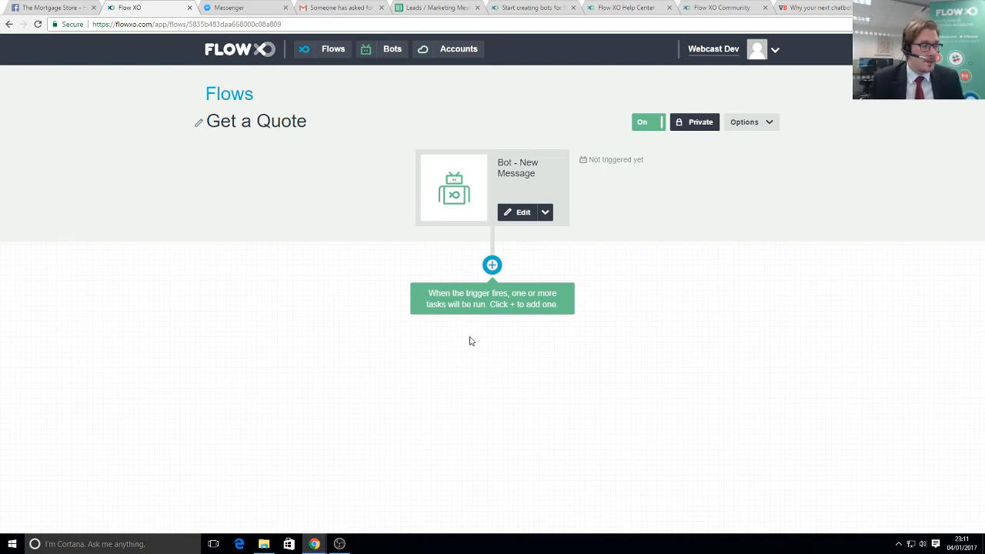
- Add a Bot Send a Message step replying 'Let me take some more information'
left_click(442, 300)
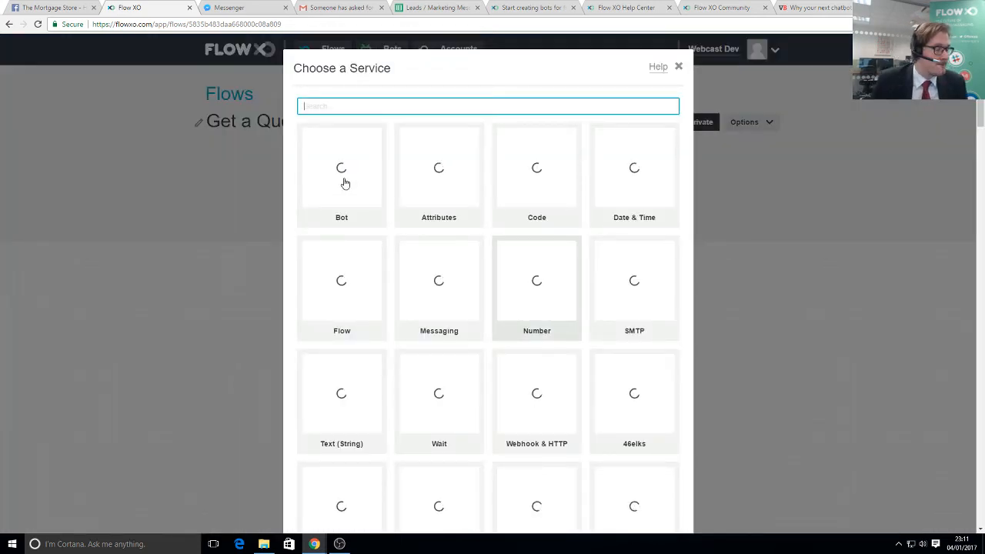
left_click(344, 183)
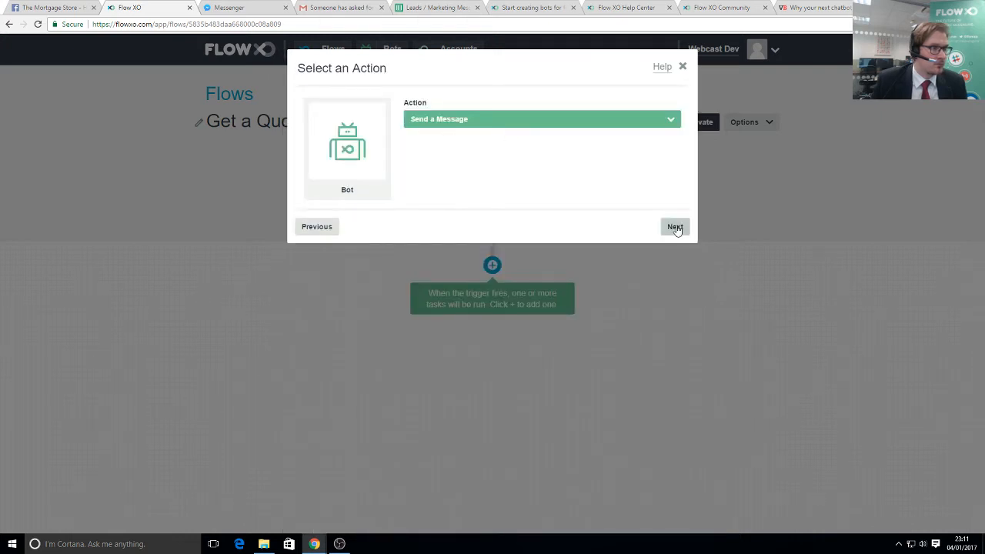
left_click(675, 225)
left_click(392, 210)
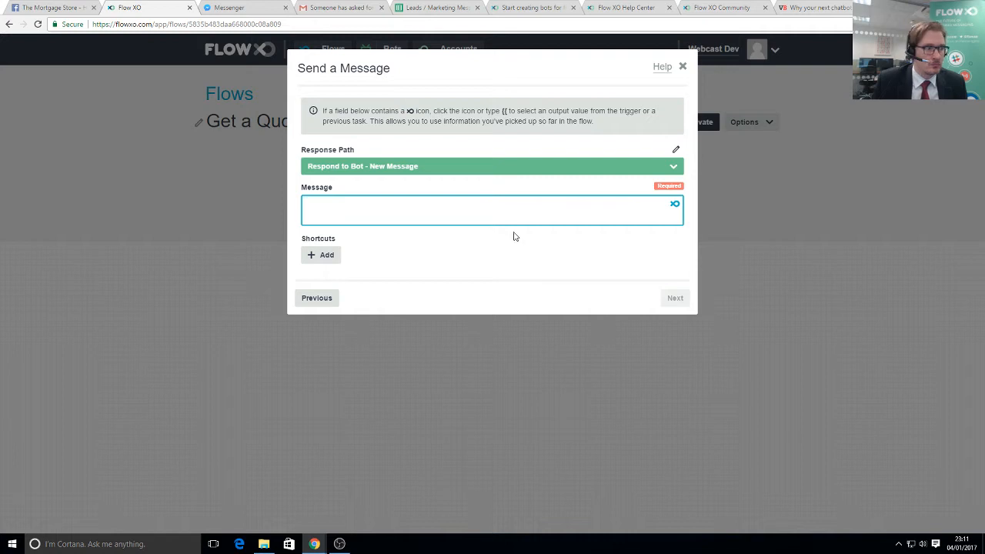
type("Let me")
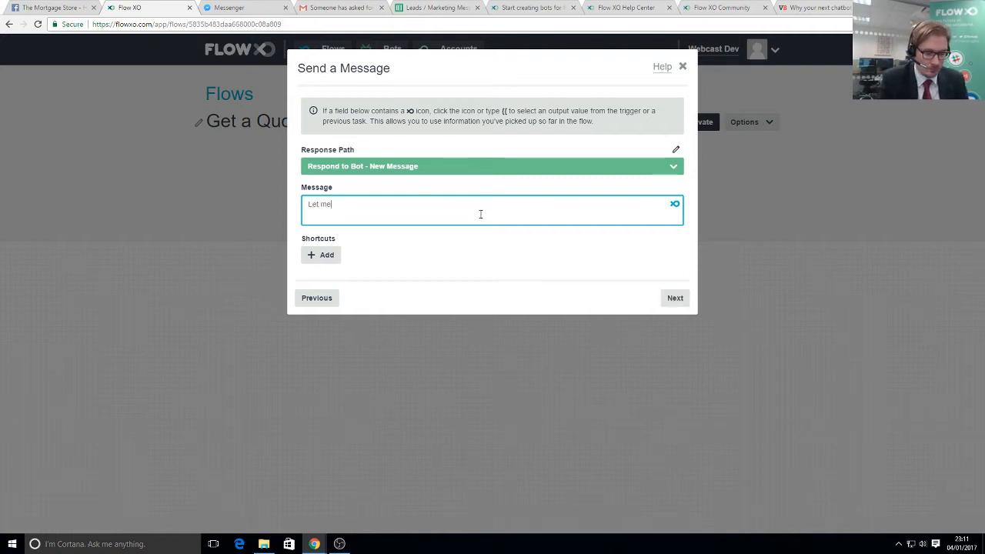
type(" take some more in")
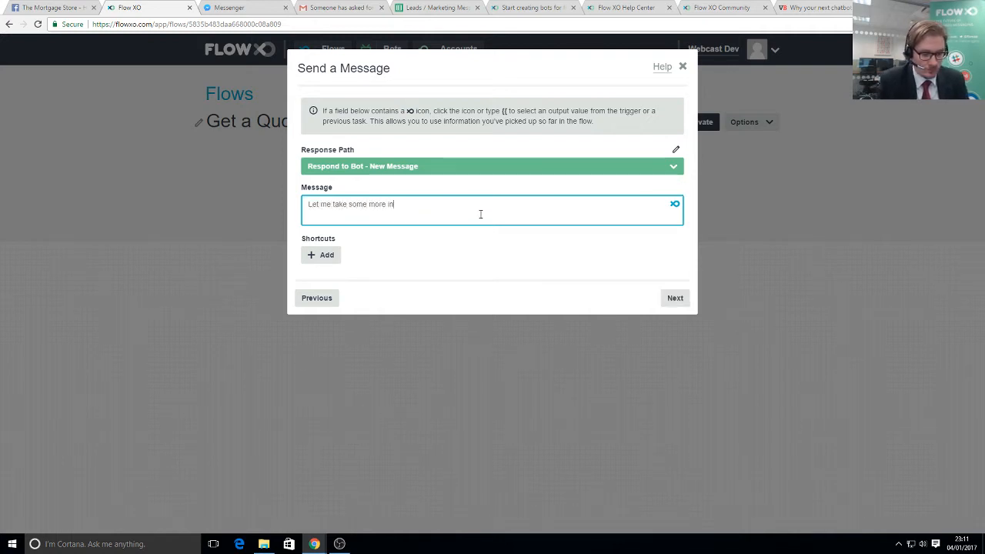
type("formation....")
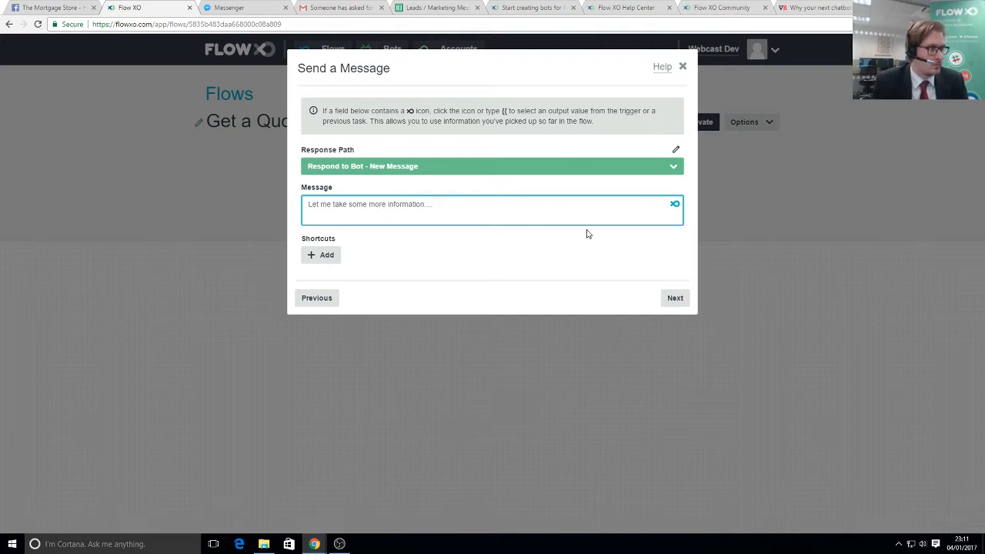
left_click(674, 300)
left_click(673, 214)
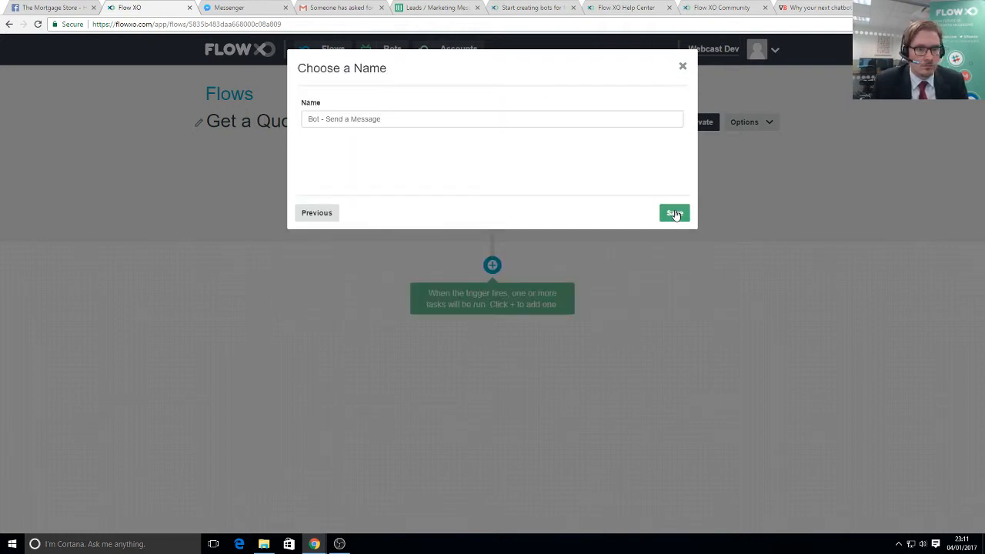
left_click(674, 215)
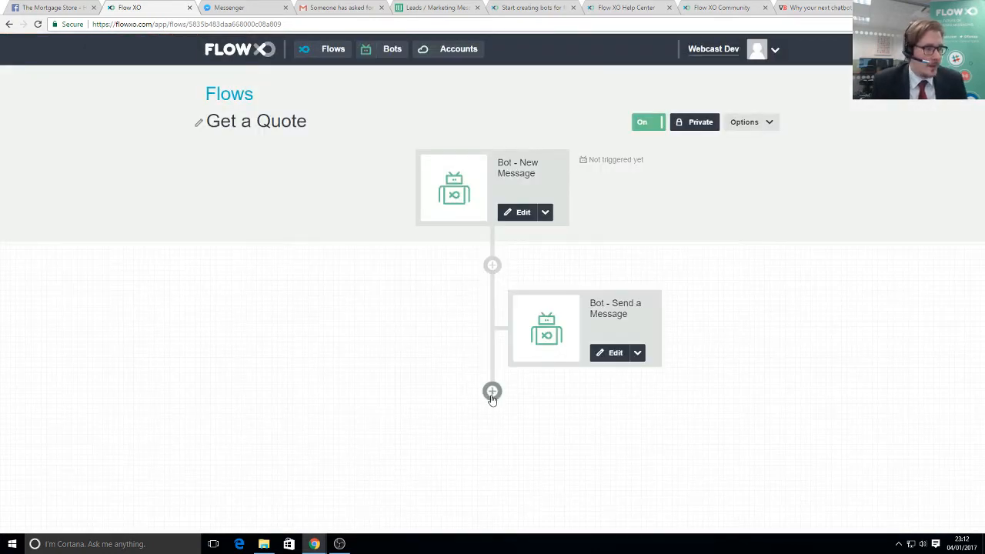
left_click(492, 392)
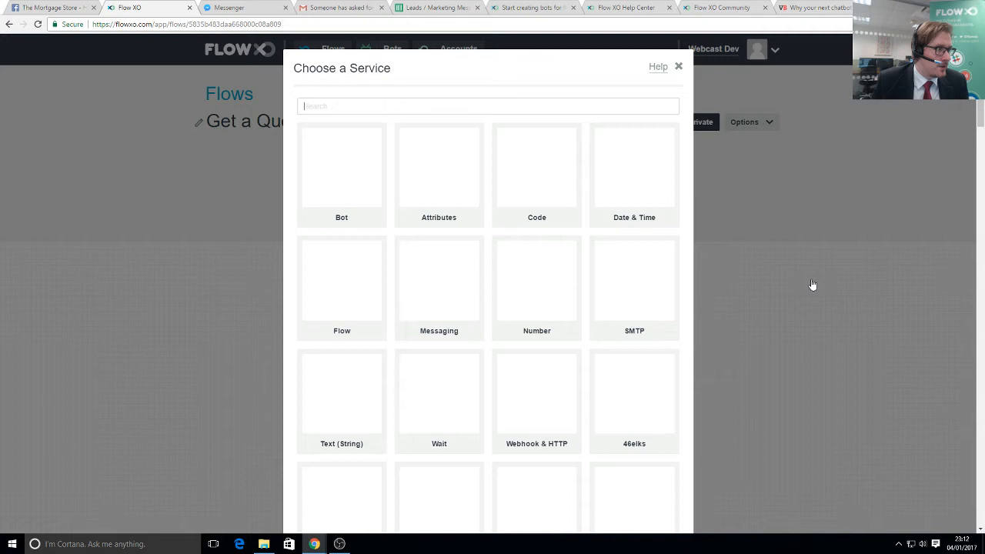
- Add a Bot Ask a Question step: 'I have your name down as [name] - Please could I take your email'
left_click(382, 174)
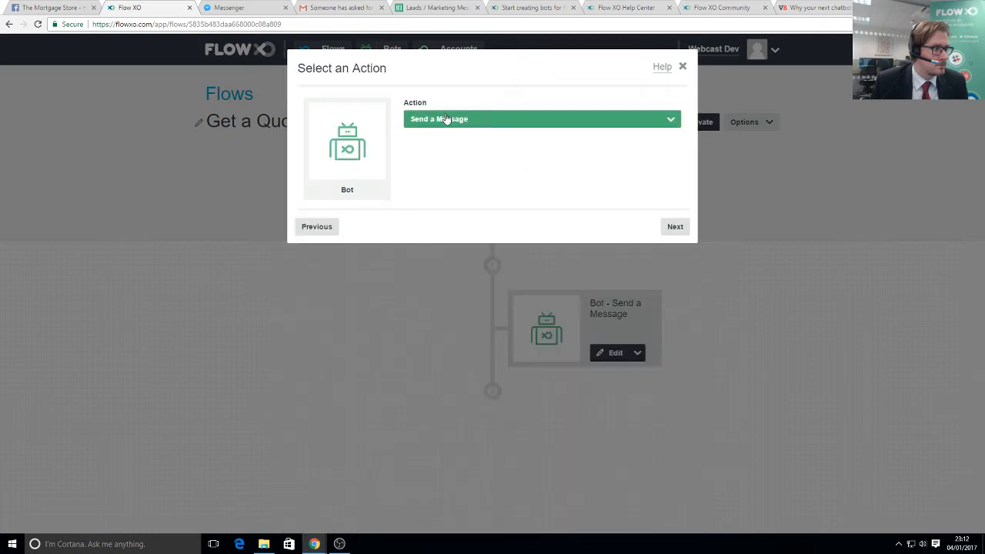
left_click(446, 119)
left_click(624, 214)
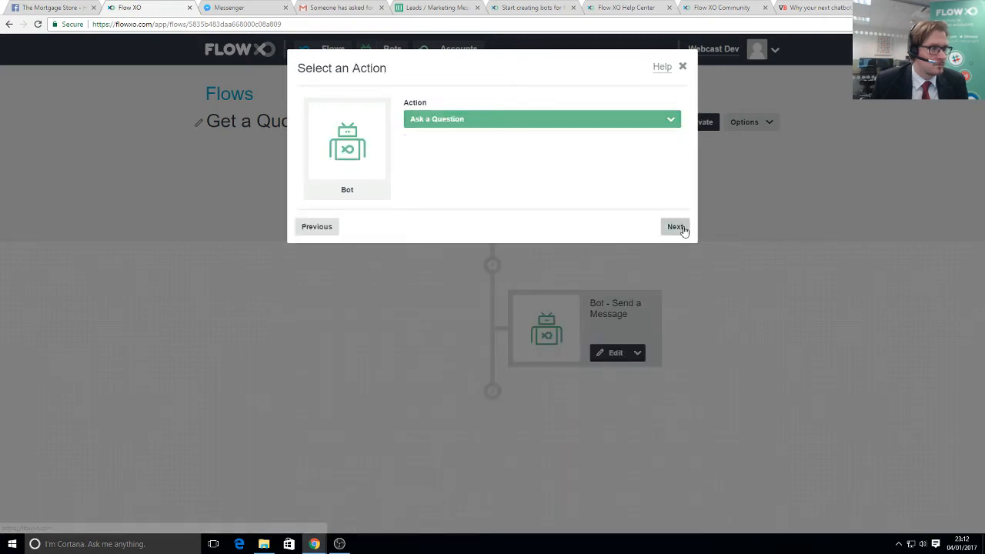
left_click(675, 227)
left_click(346, 239)
type("I")
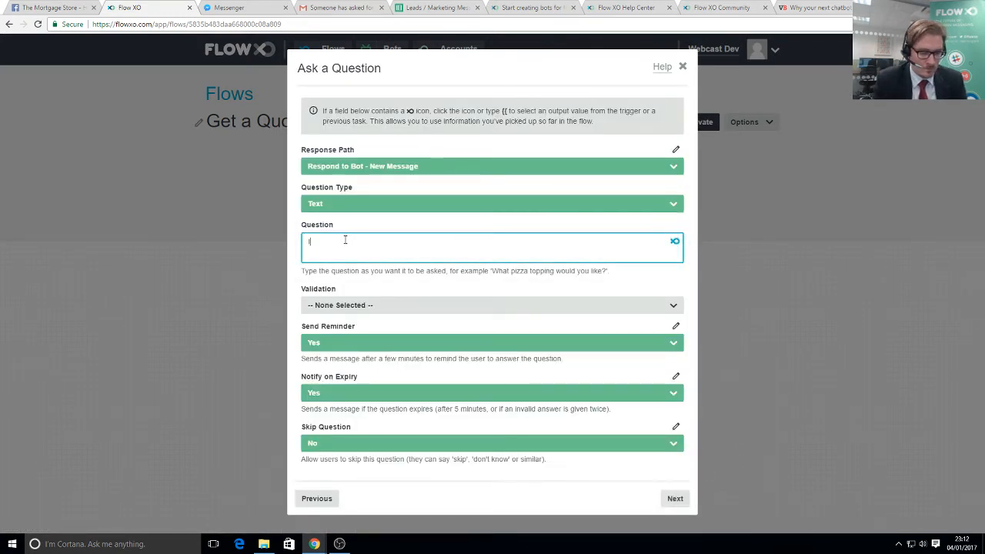
type(" have your")
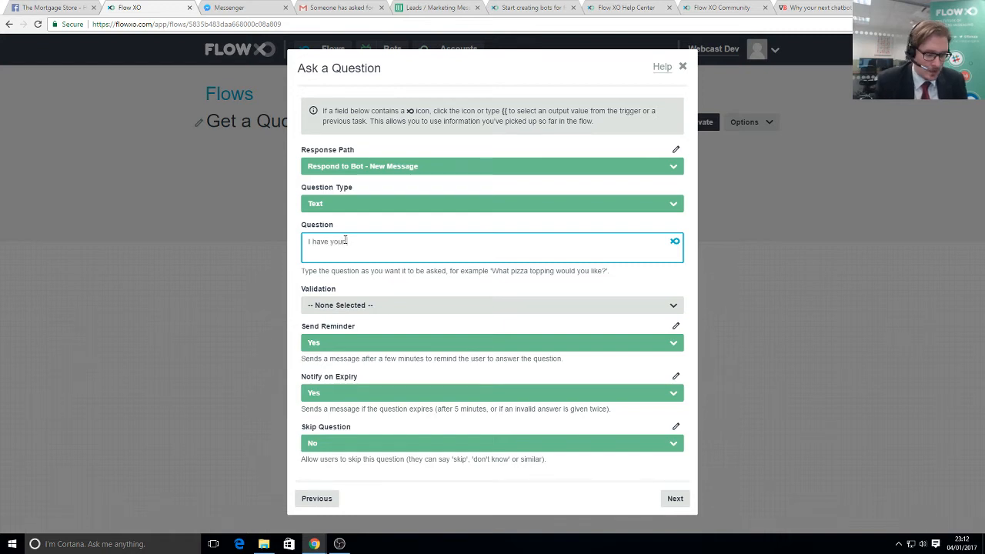
type(" name down as")
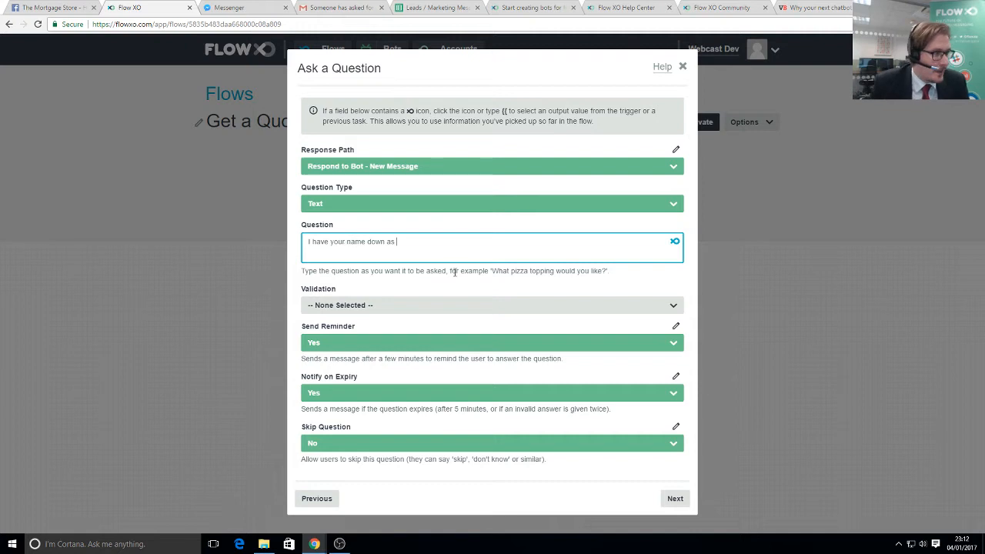
left_click(674, 244)
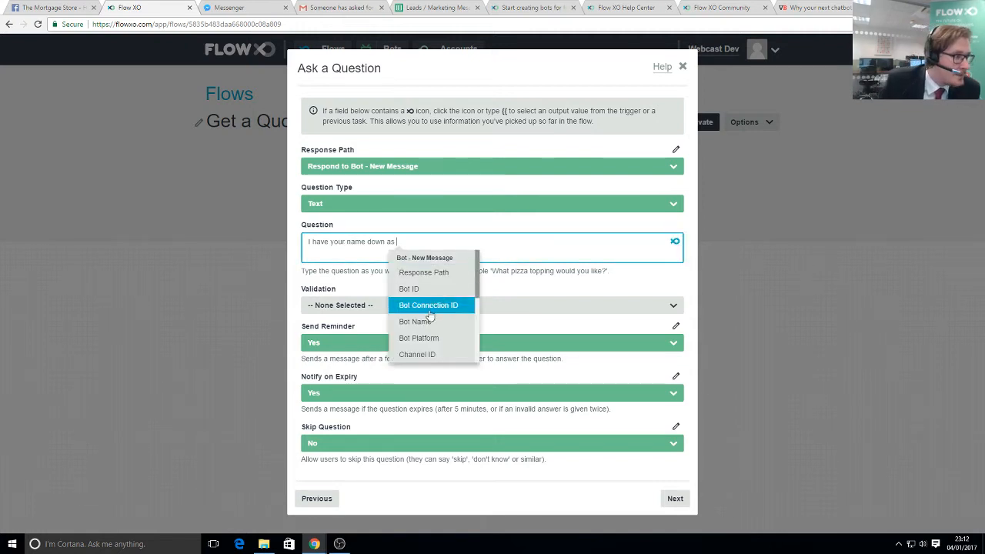
scroll(446, 327, "down", 1)
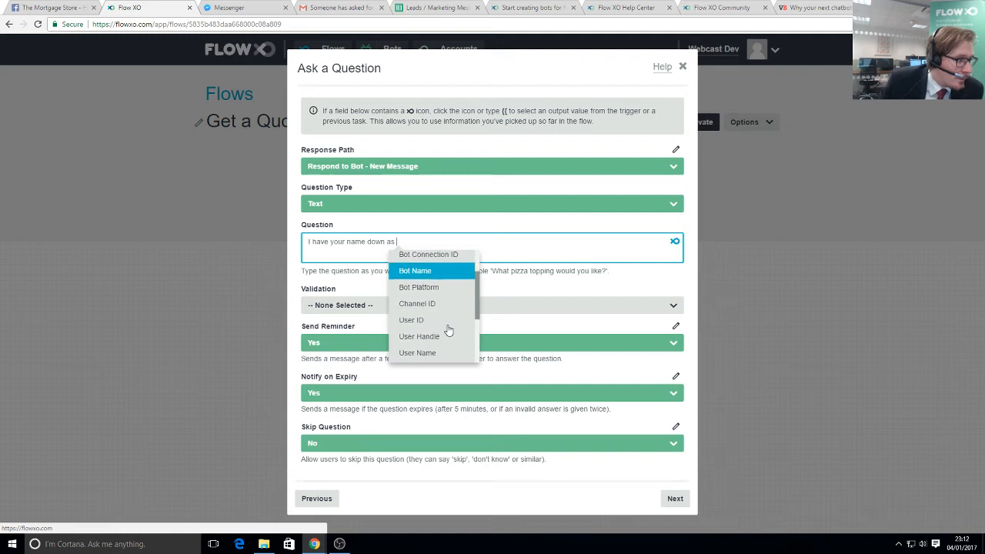
left_click(414, 353)
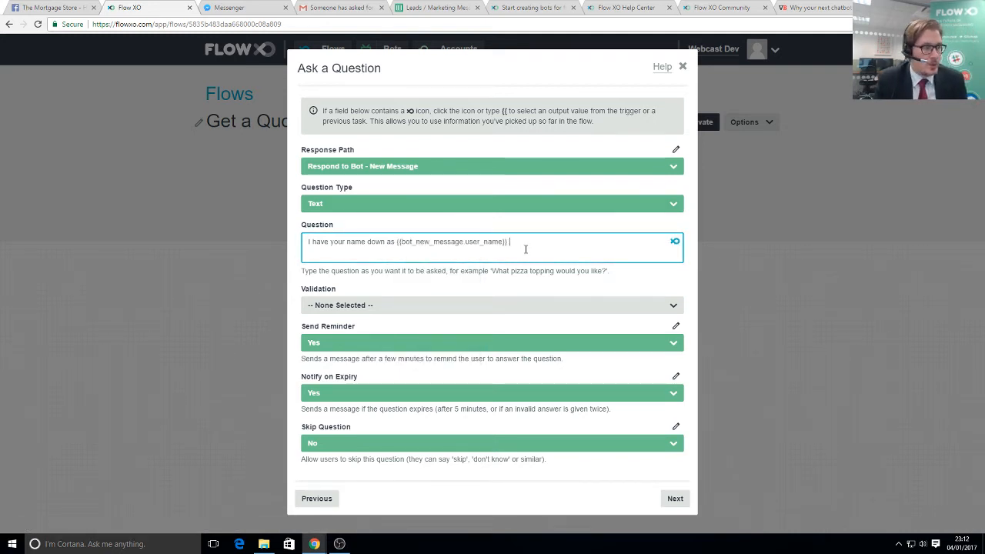
type("- ")
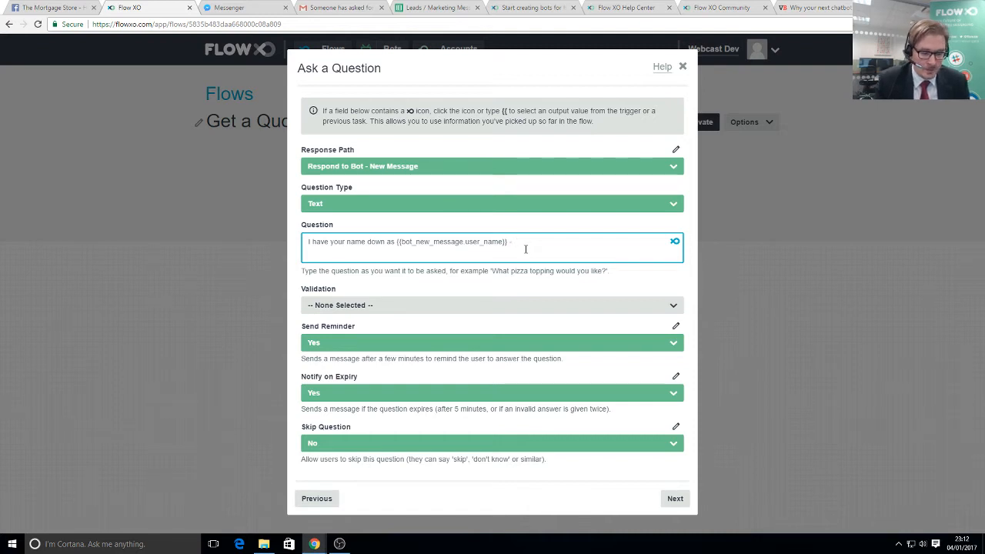
type("Please ")
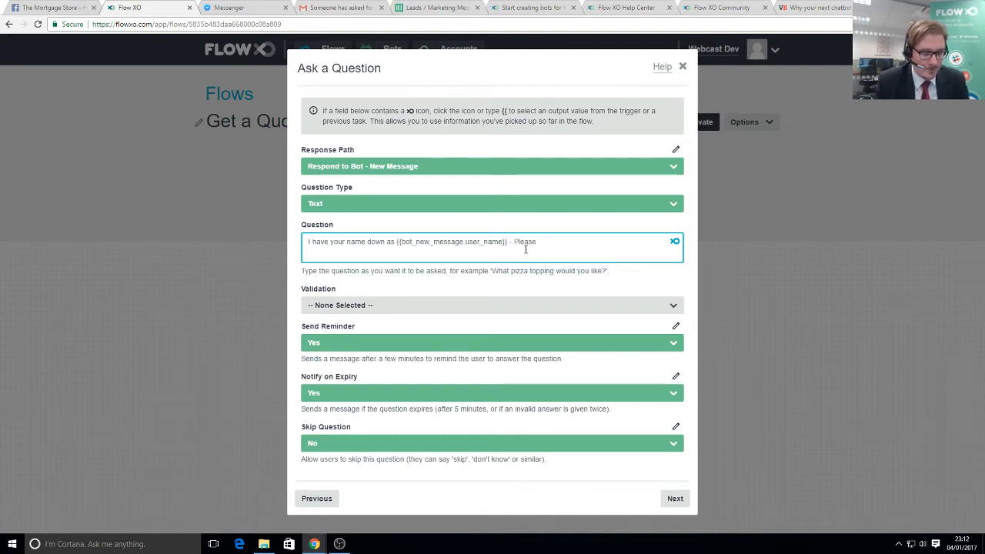
type("could I take")
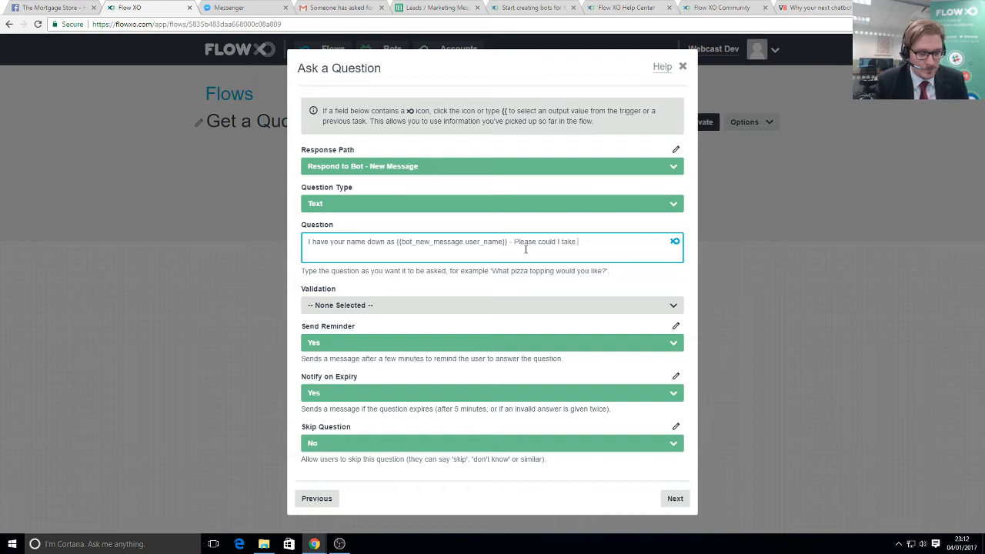
type(" your email")
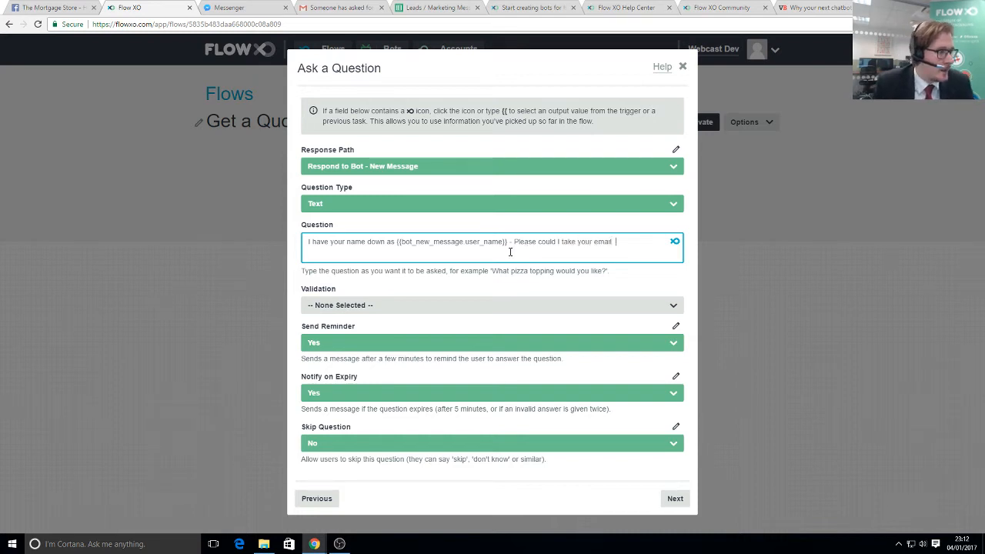
- Set the email question's validation to Email and save the step
left_click_drag(301, 288, 315, 289)
left_click(343, 306)
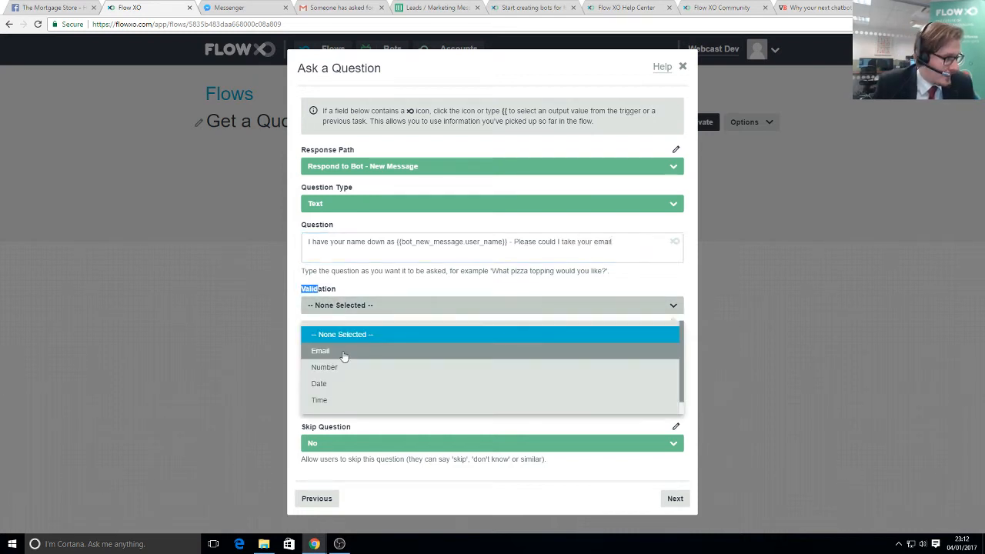
left_click(329, 352)
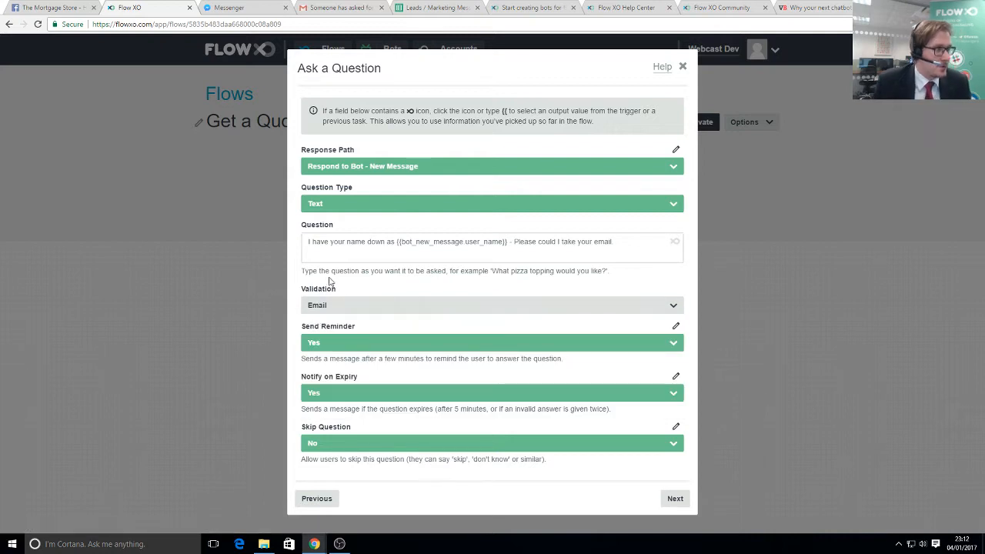
left_click(675, 499)
left_click(676, 211)
left_click(675, 212)
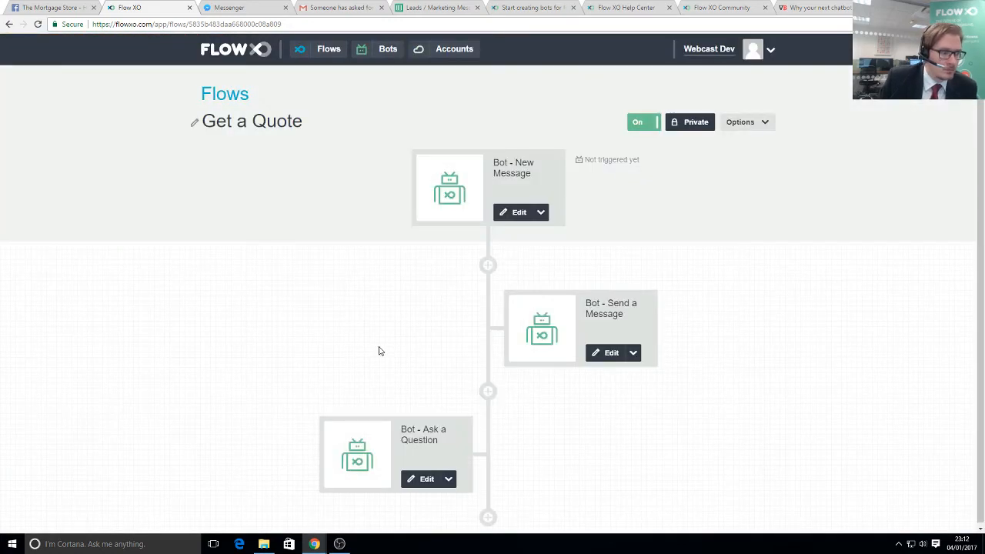
- Add a Bot Ask a Question step asking 'Thanks, could I take your mobile / cell?'
left_click(494, 489)
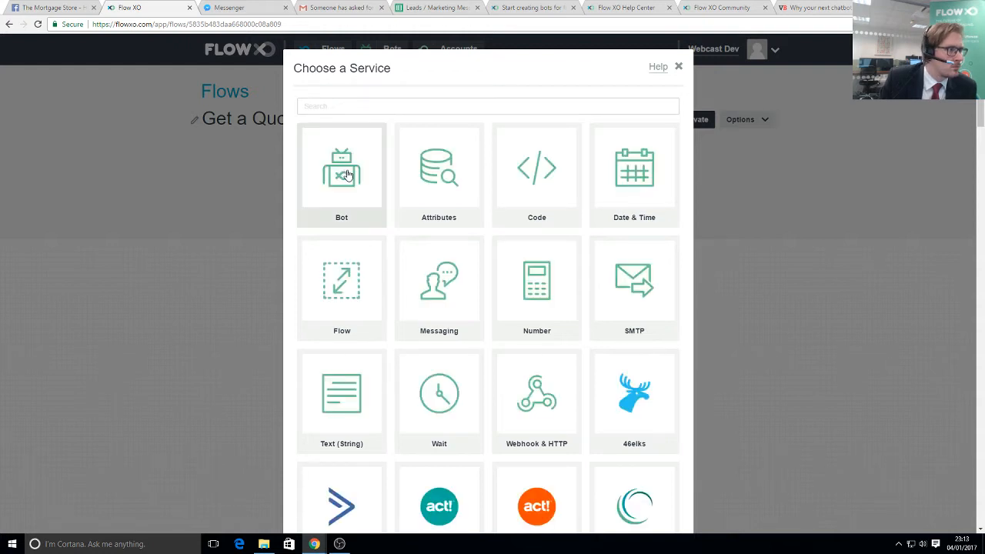
left_click(347, 175)
left_click(450, 119)
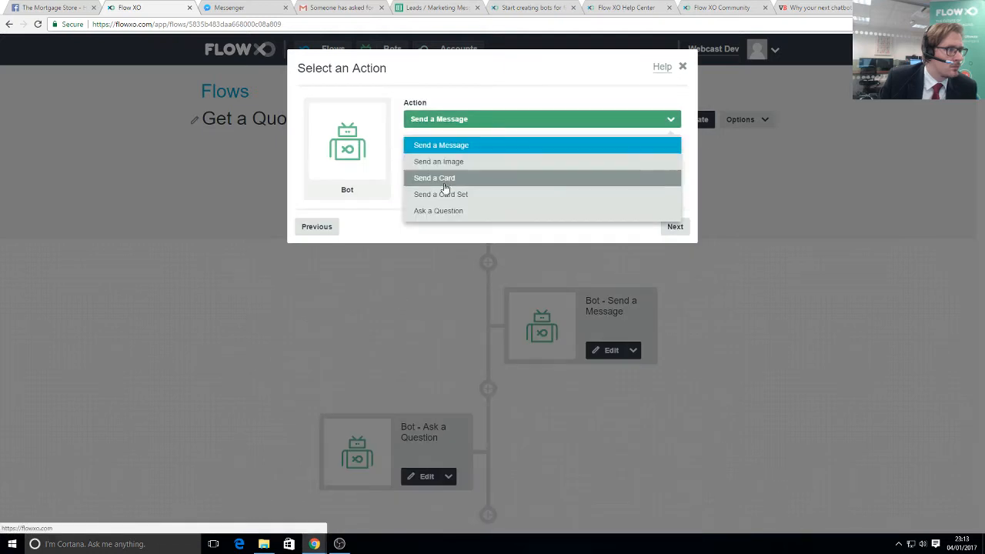
left_click(440, 211)
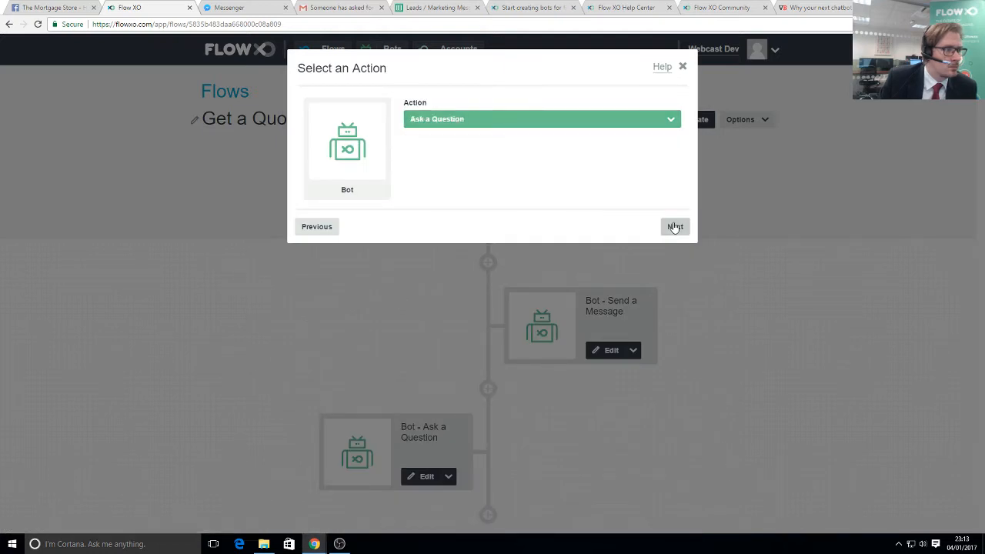
left_click(674, 226)
left_click(392, 241)
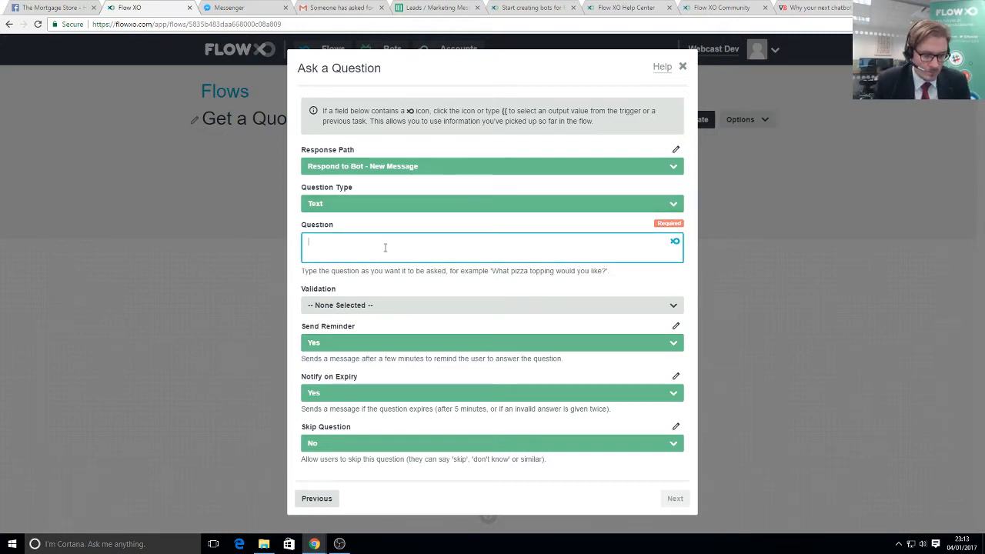
type("Thanks, ")
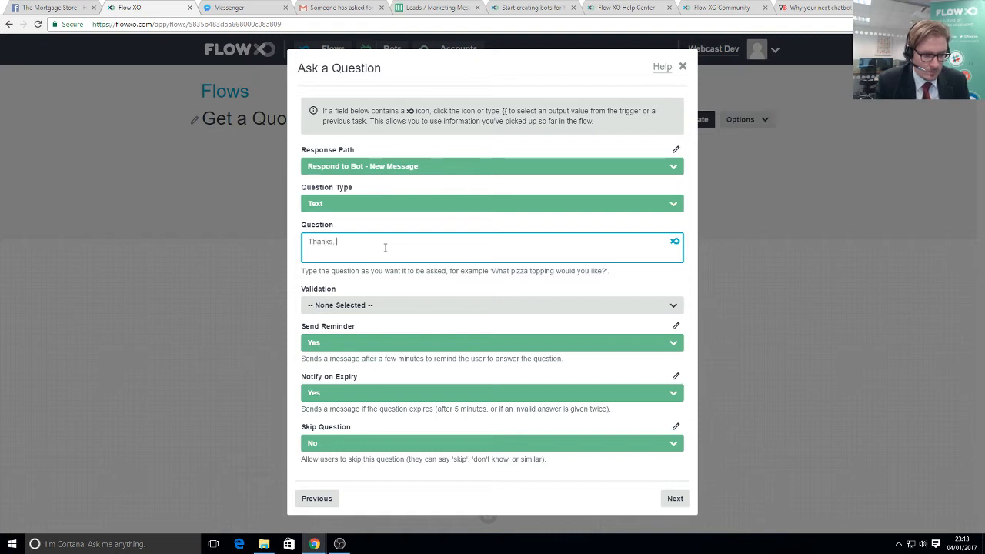
type("could I take you")
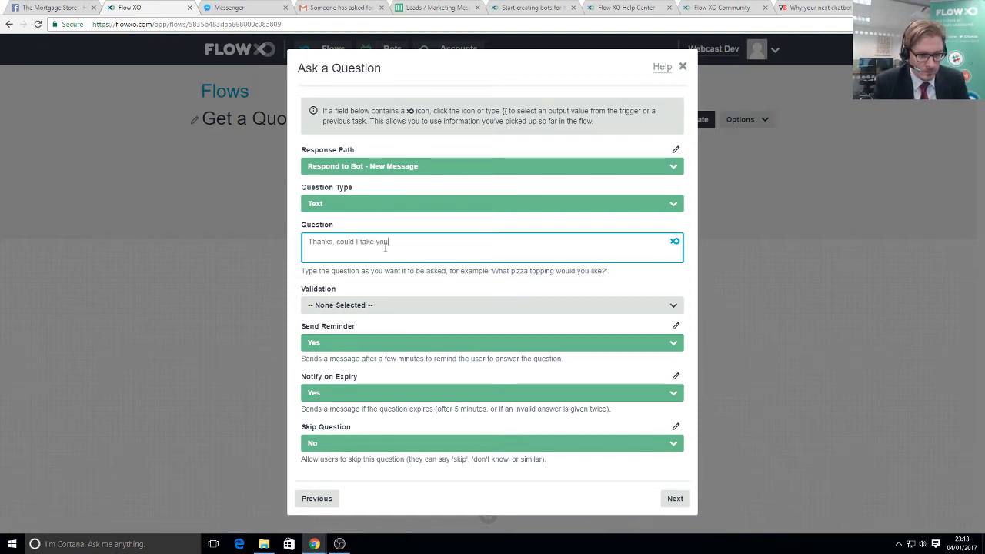
type("r mobile")
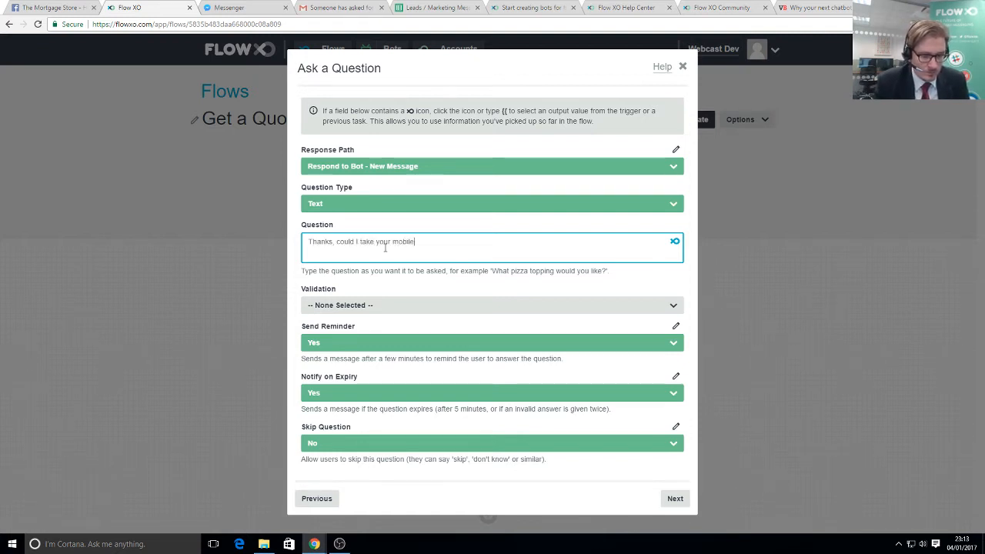
type(" / cell?")
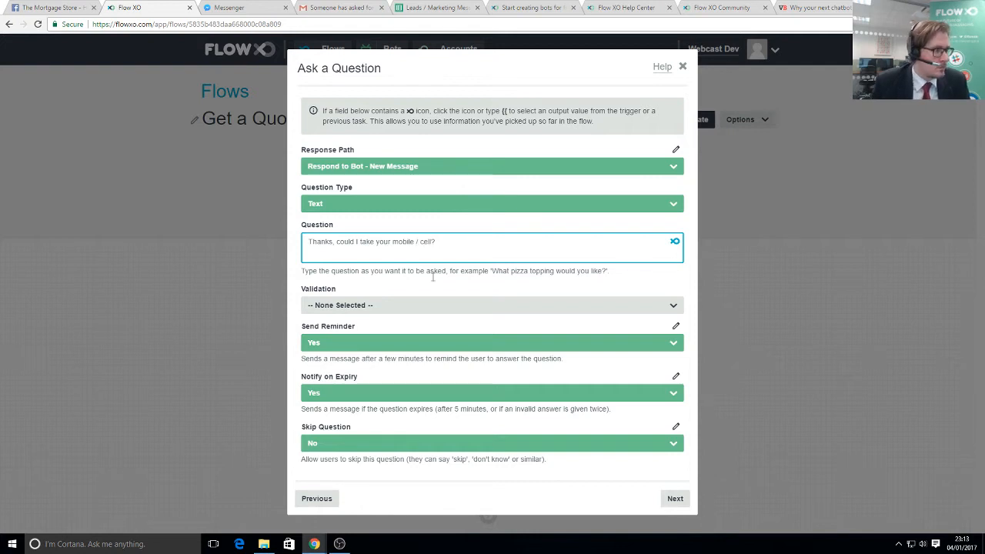
- Validate the mobile answer as Number and save the question step
left_click(341, 305)
left_click(336, 371)
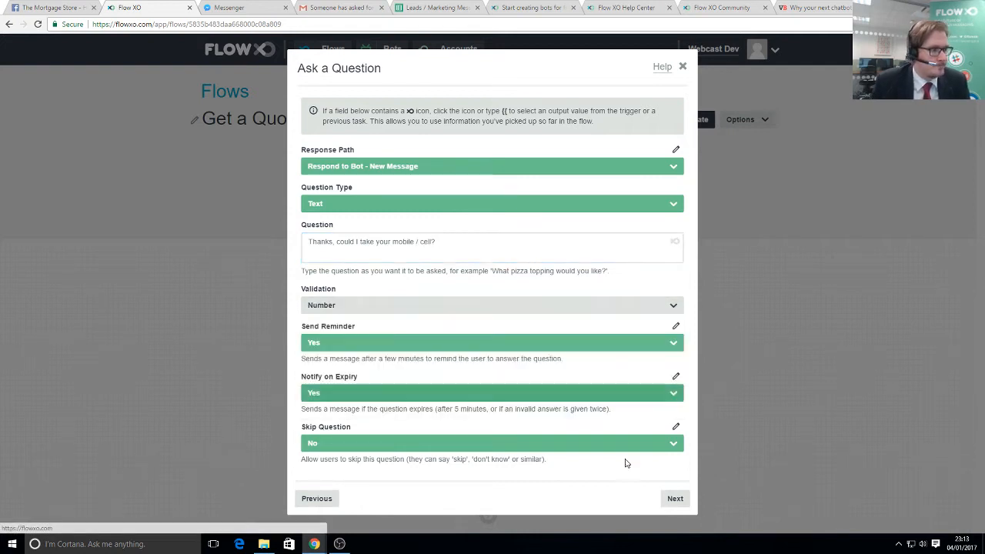
left_click(673, 496)
left_click(674, 213)
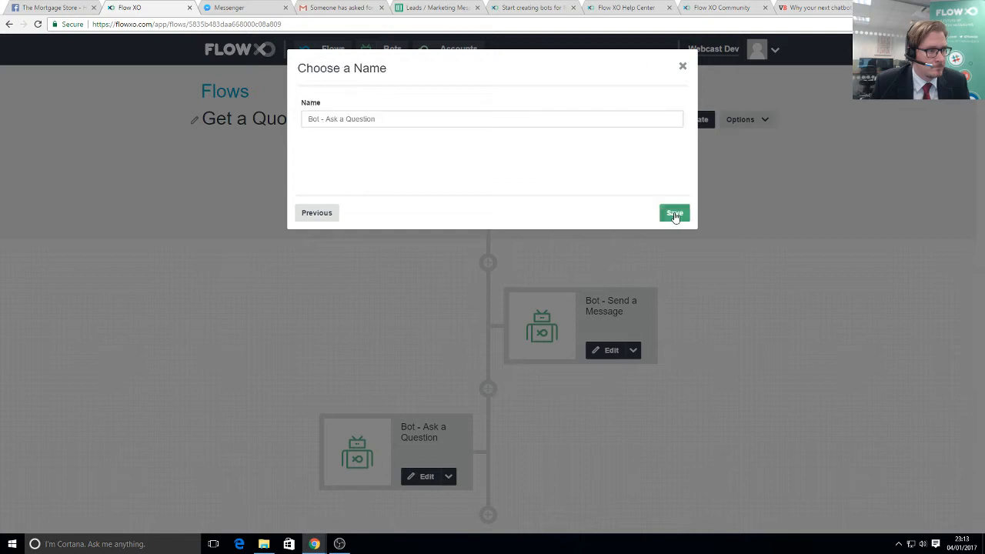
left_click(674, 214)
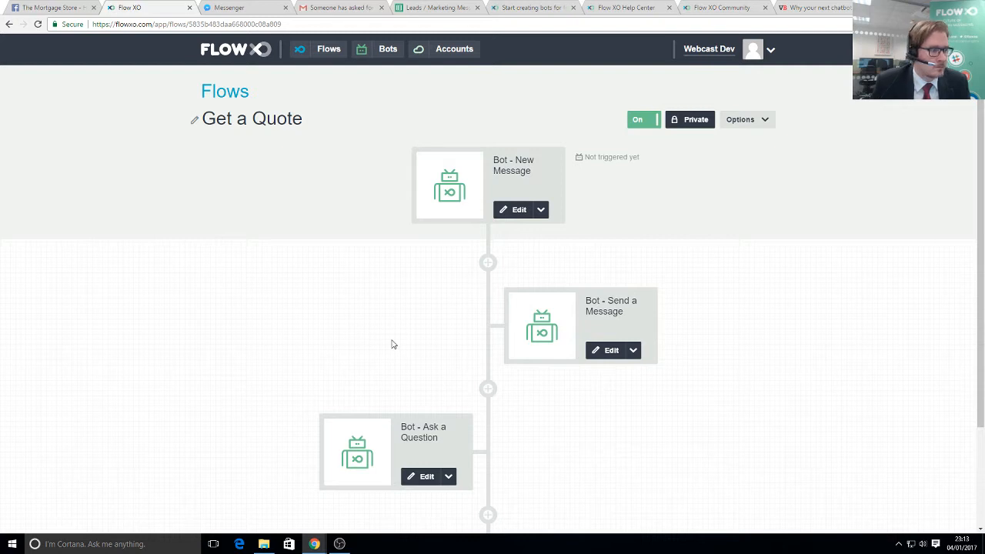
scroll(461, 431, "down", 2)
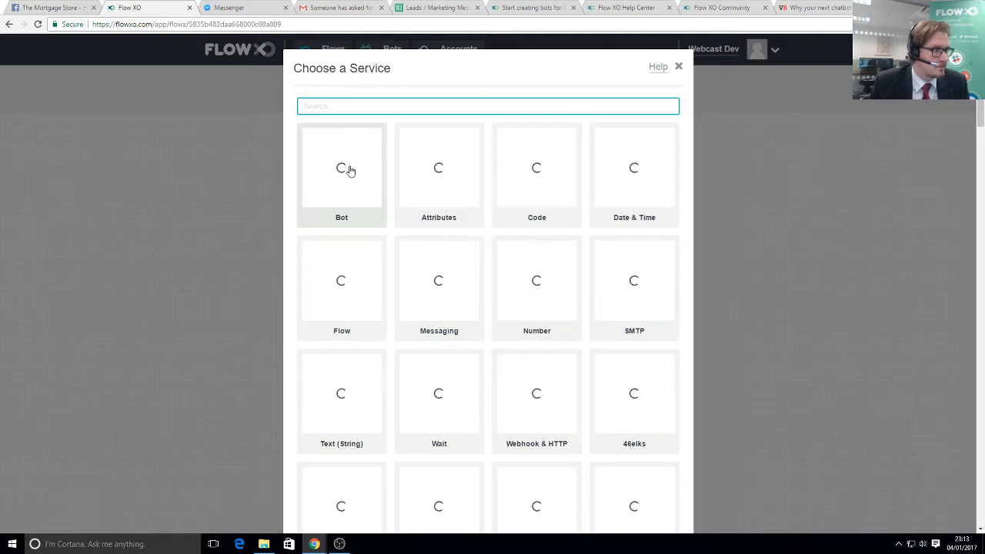
- Add a Bot Ask a Question step with the pasted confidential salary question
left_click(348, 170)
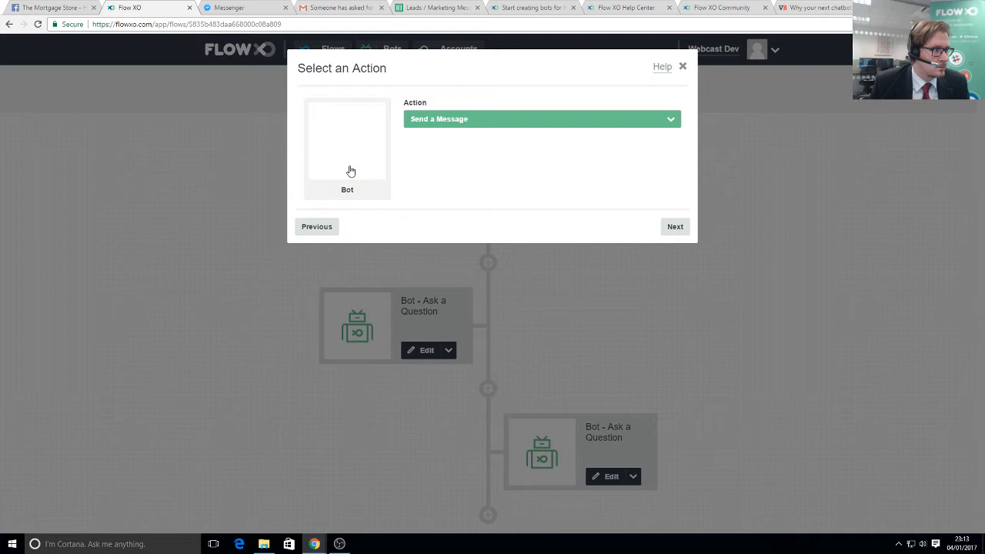
left_click(435, 121)
left_click(435, 211)
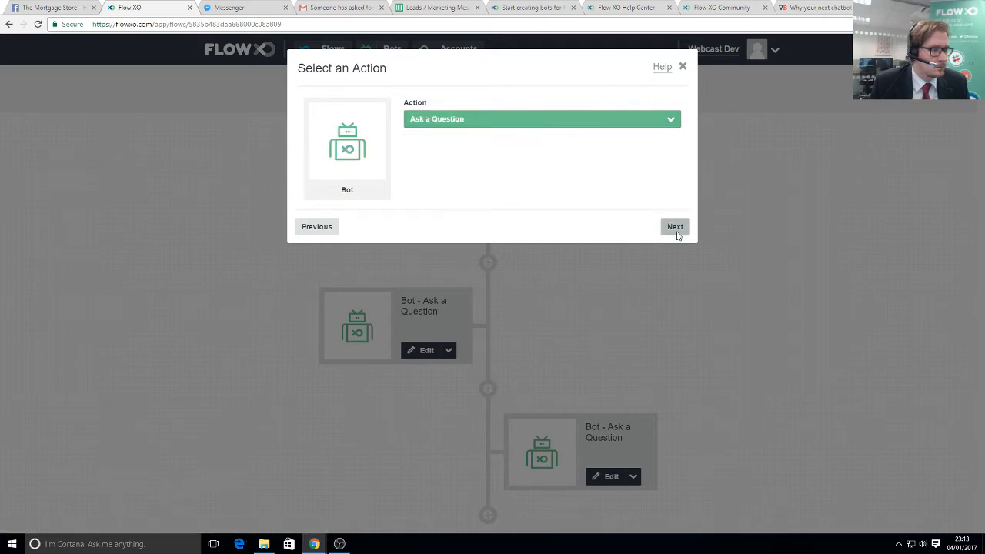
left_click(674, 227)
left_click(327, 242)
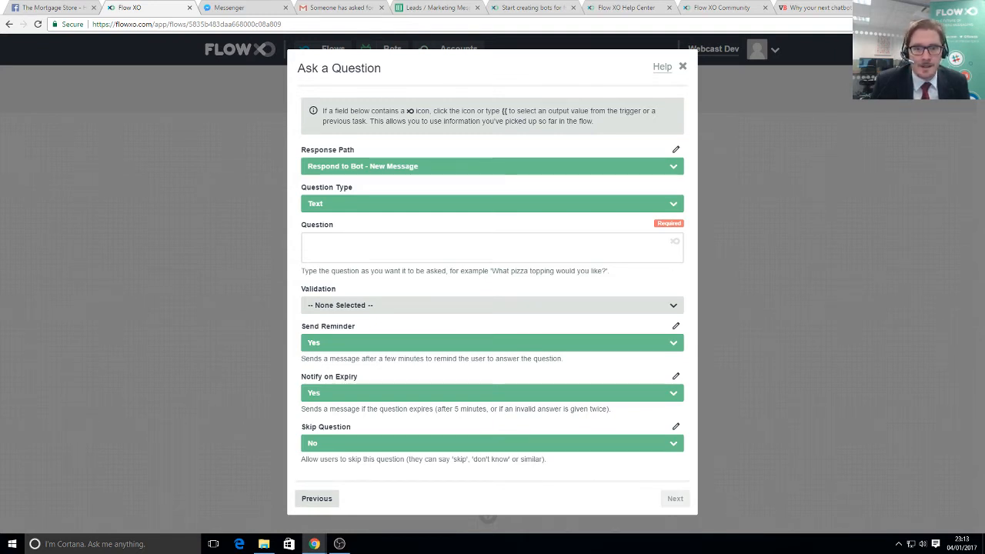
right_click(360, 246)
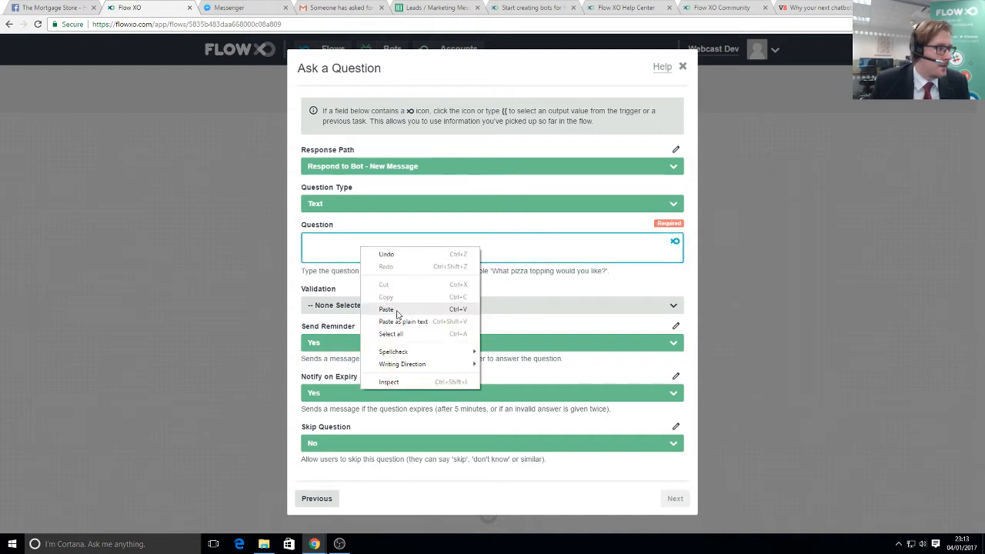
left_click(387, 309)
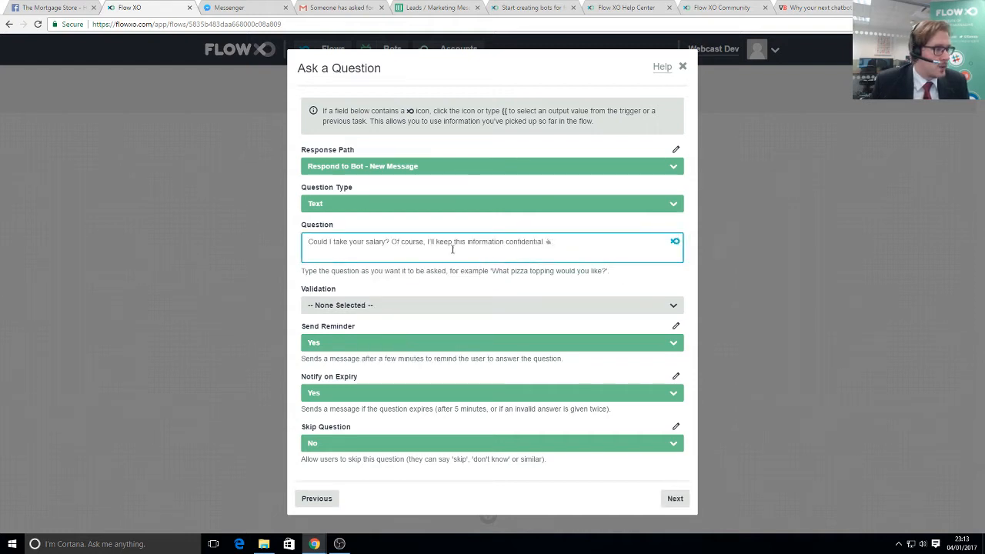
- Validate the salary answer as Number and save the question step
left_click(331, 311)
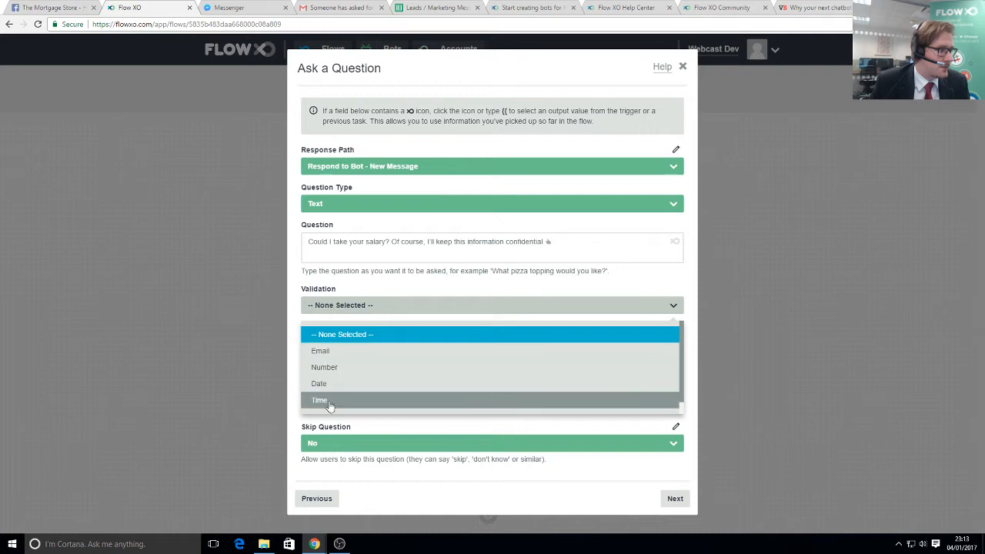
left_click(329, 368)
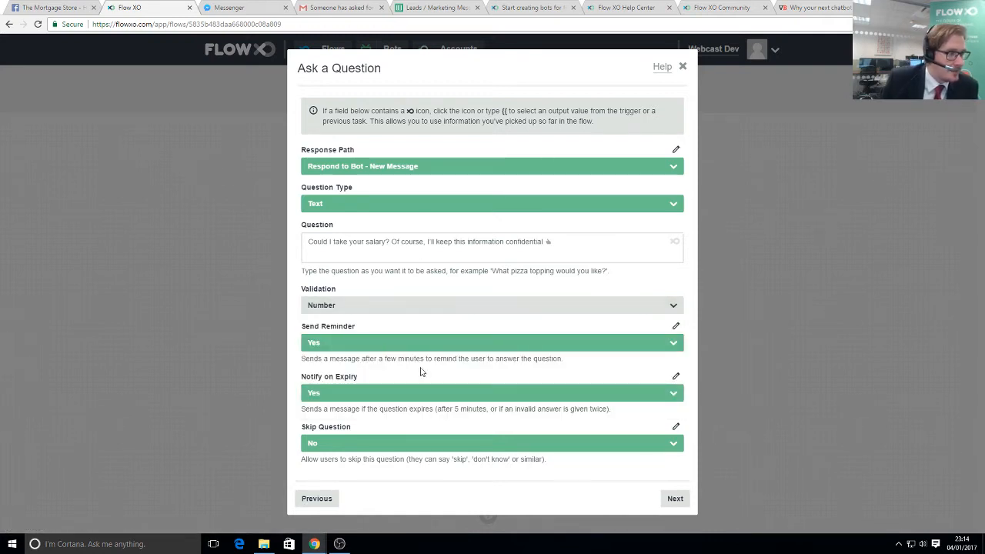
left_click(668, 497)
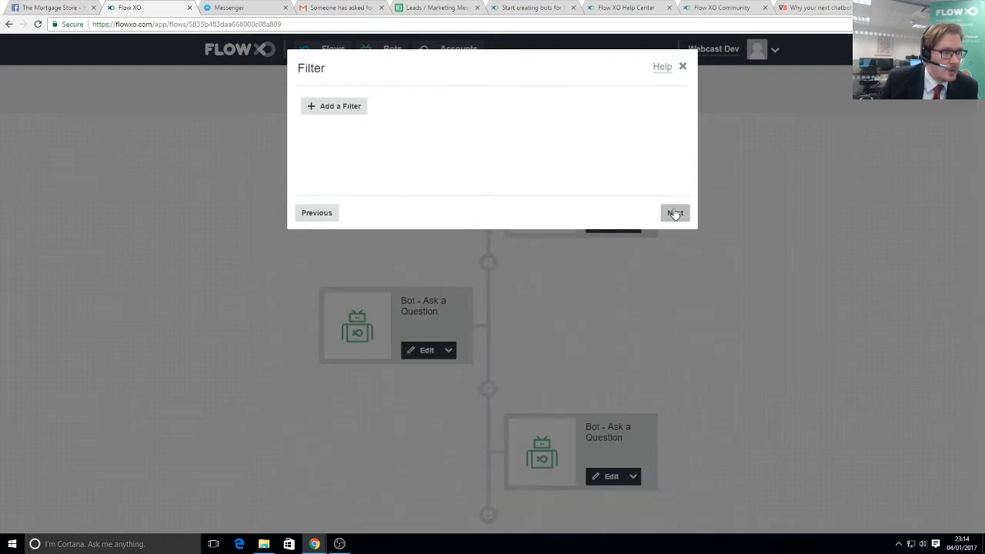
left_click(674, 213)
left_click(675, 213)
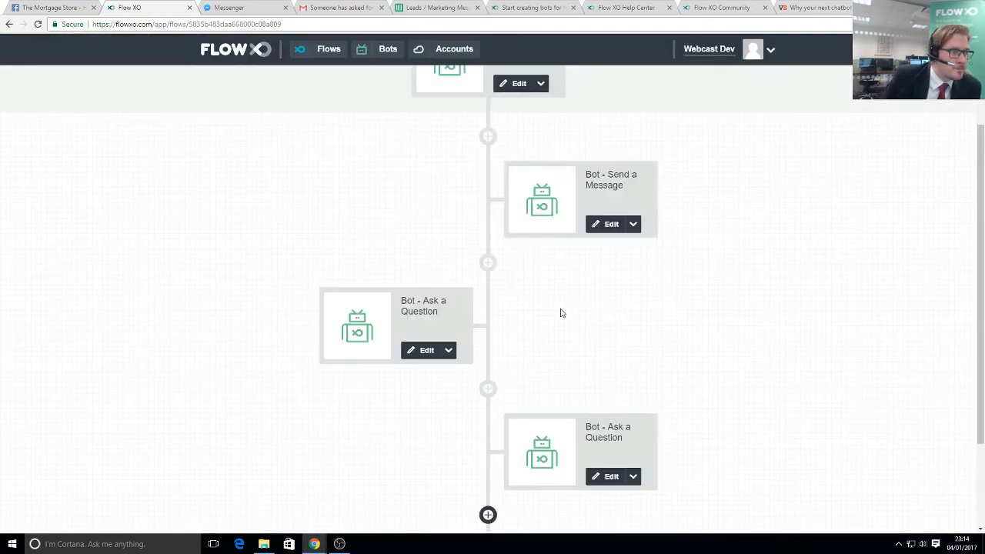
- Add a Number - Calculate step whose expression multiplies the salary answer by 4.5
left_click(487, 514)
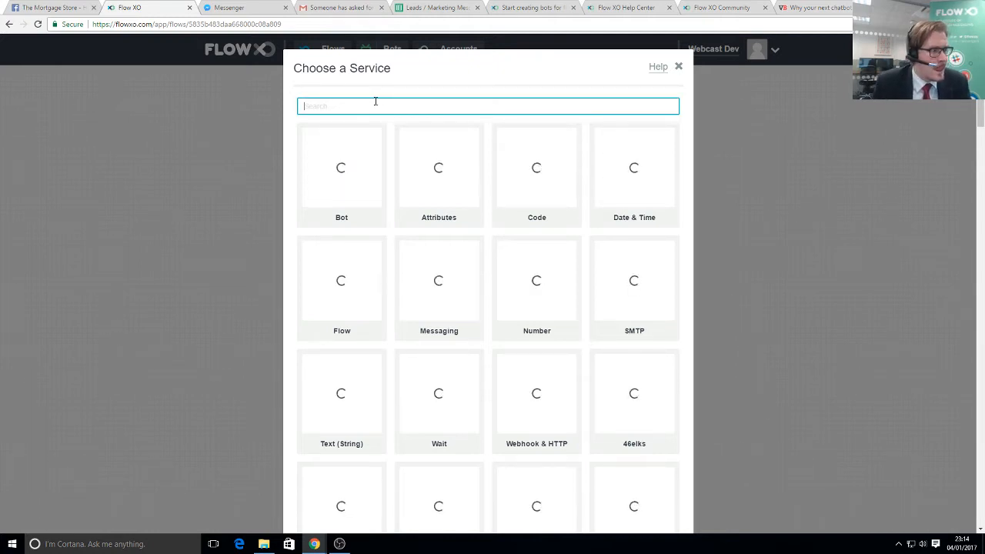
type("number")
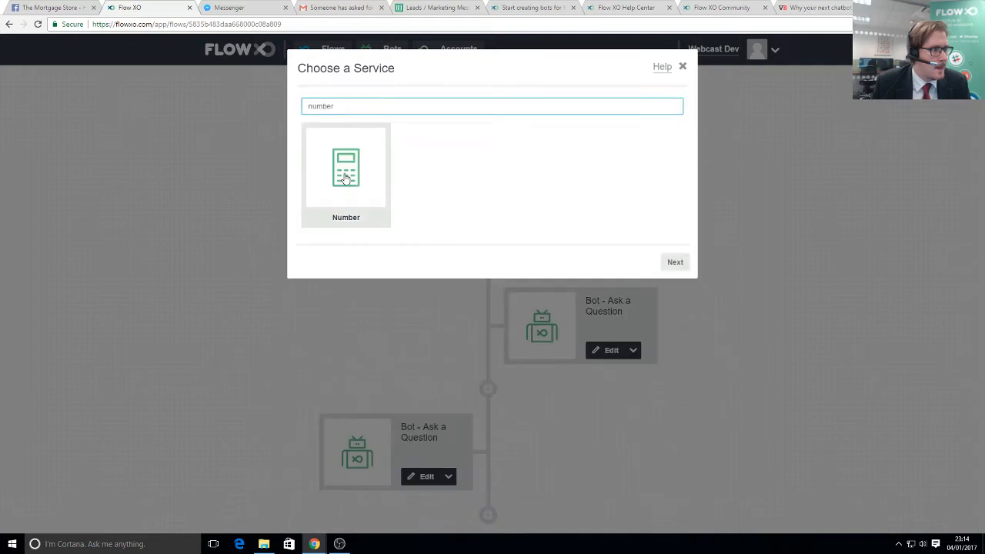
left_click(346, 179)
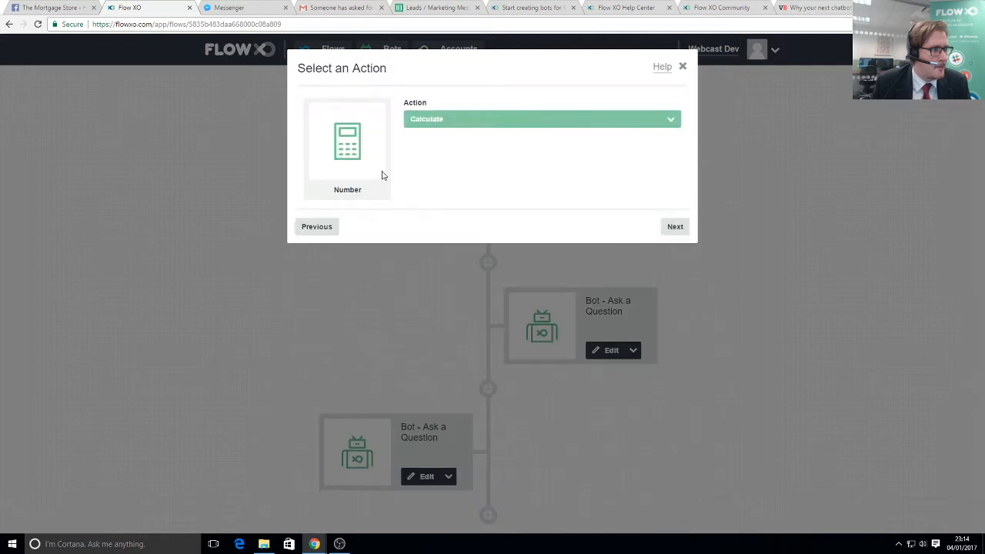
left_click(675, 227)
left_click(352, 163)
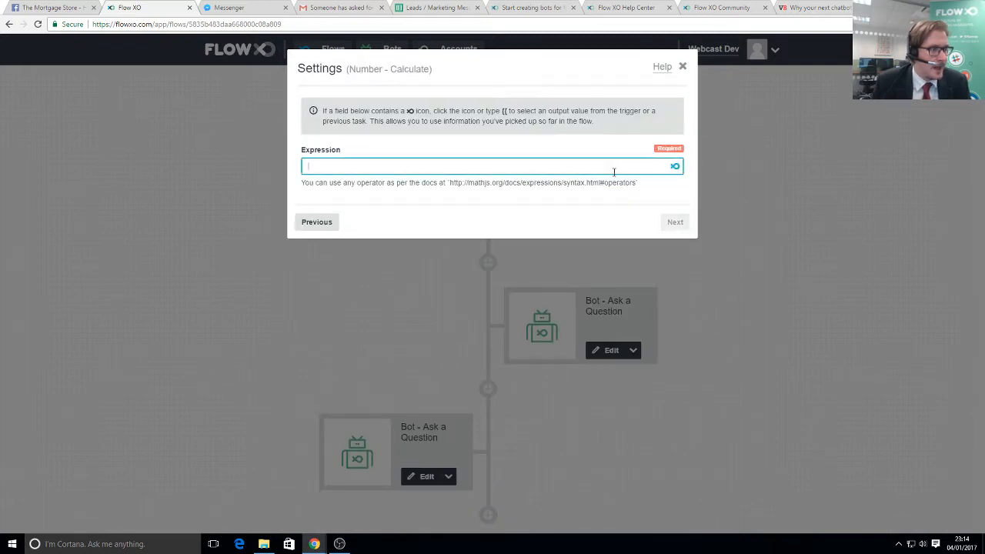
left_click(676, 168)
scroll(342, 231, "down", 3)
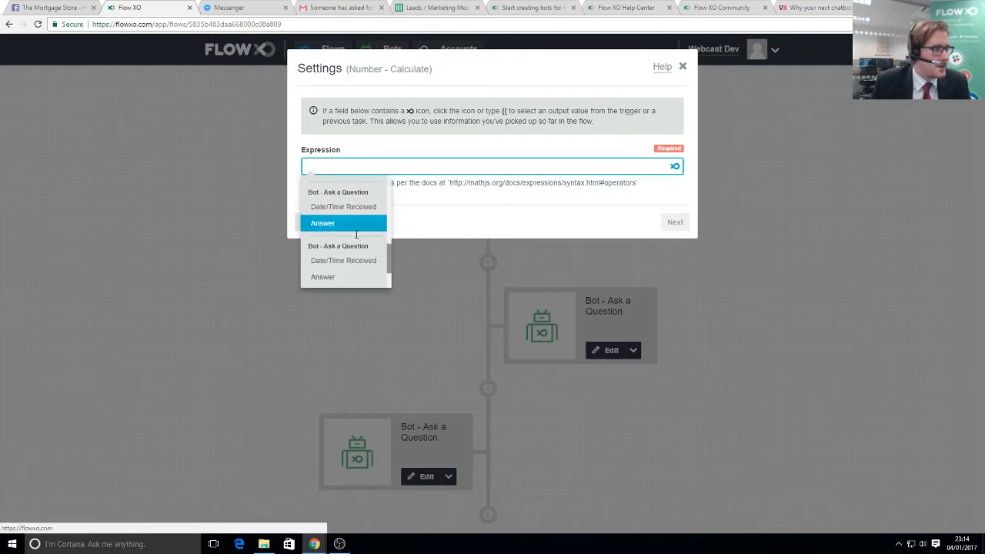
left_click(329, 277)
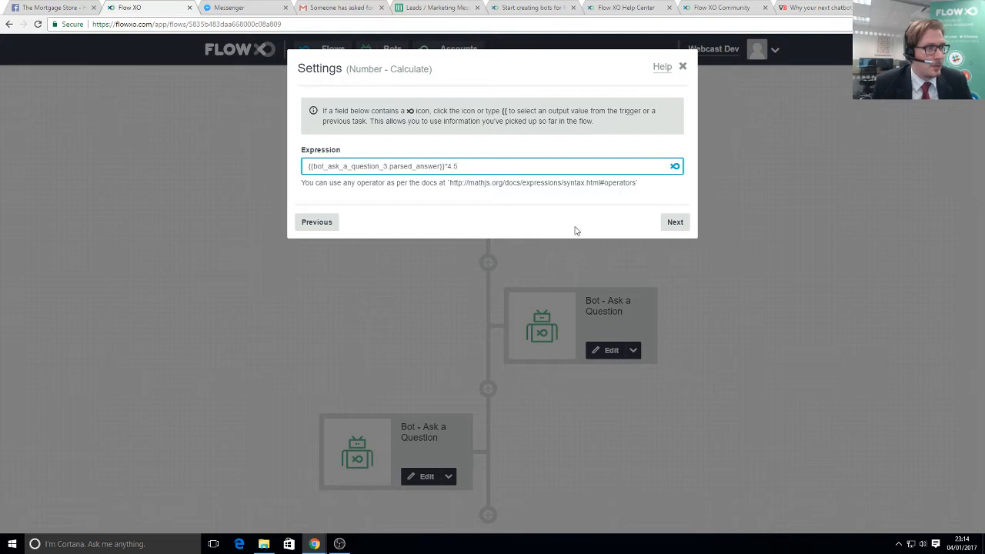
- Save the Number - Calculate step without a filter and review the flow's end
left_click(674, 222)
left_click(675, 212)
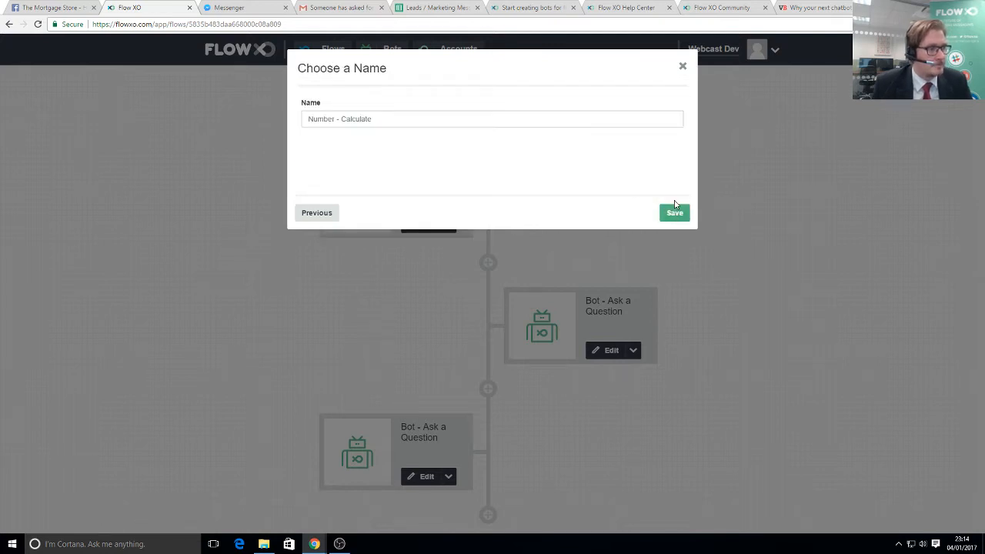
left_click(675, 211)
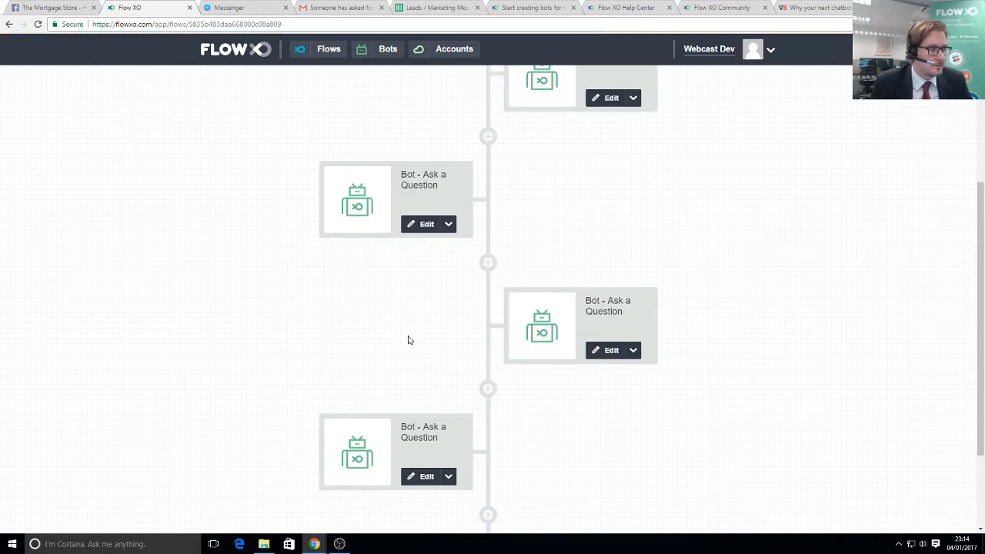
scroll(446, 400, "down", 2)
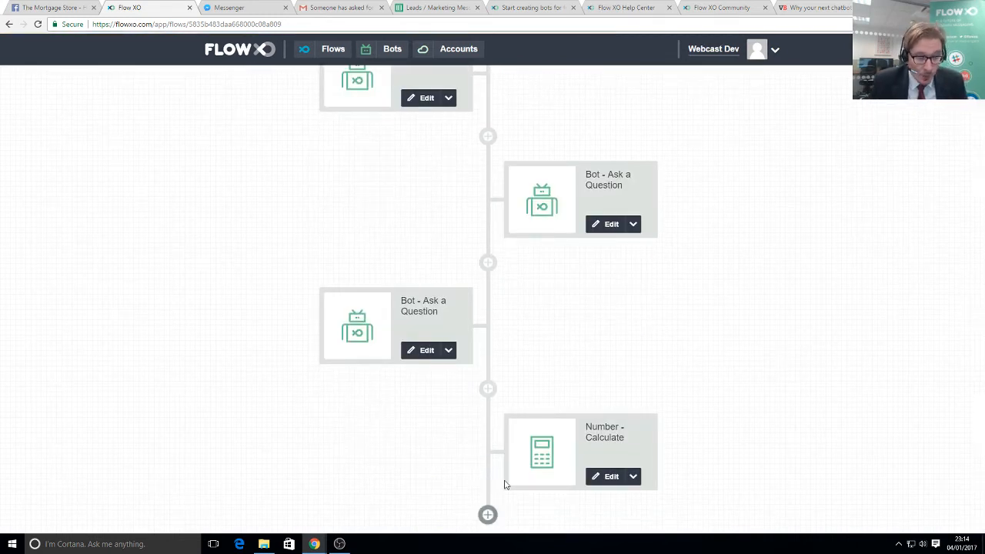
left_click(488, 515)
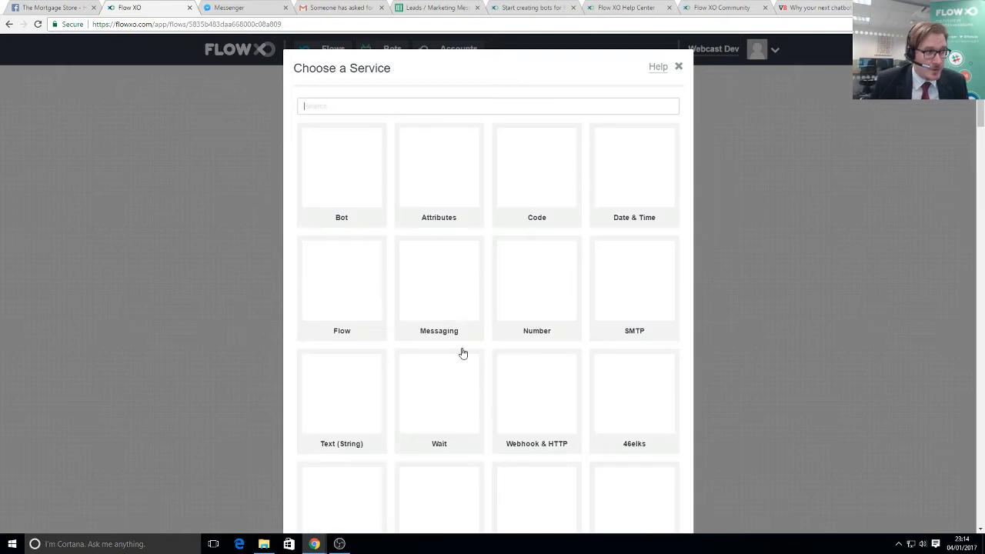
- Add a Bot Send a Message step containing the pasted mortgage quote text at 1.9%
left_click(337, 175)
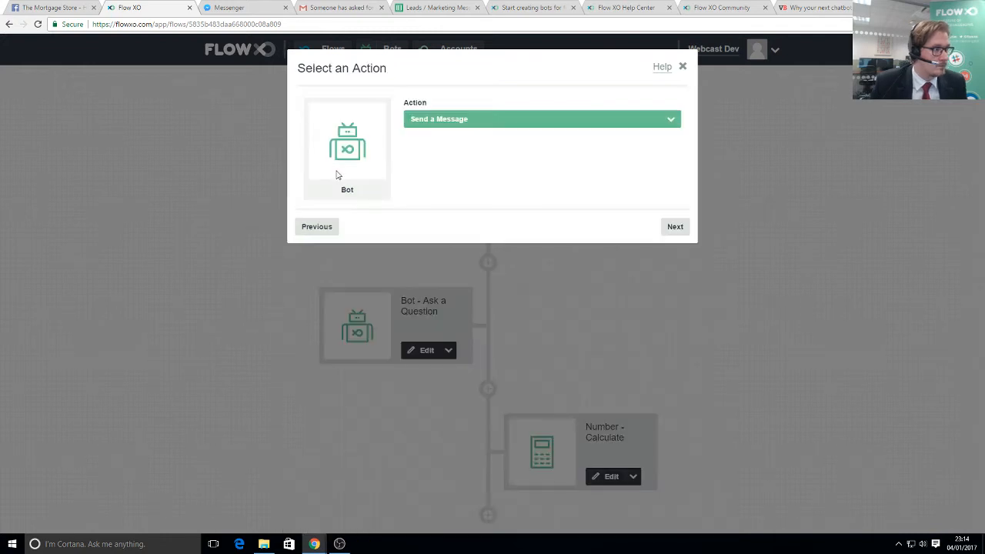
left_click(675, 226)
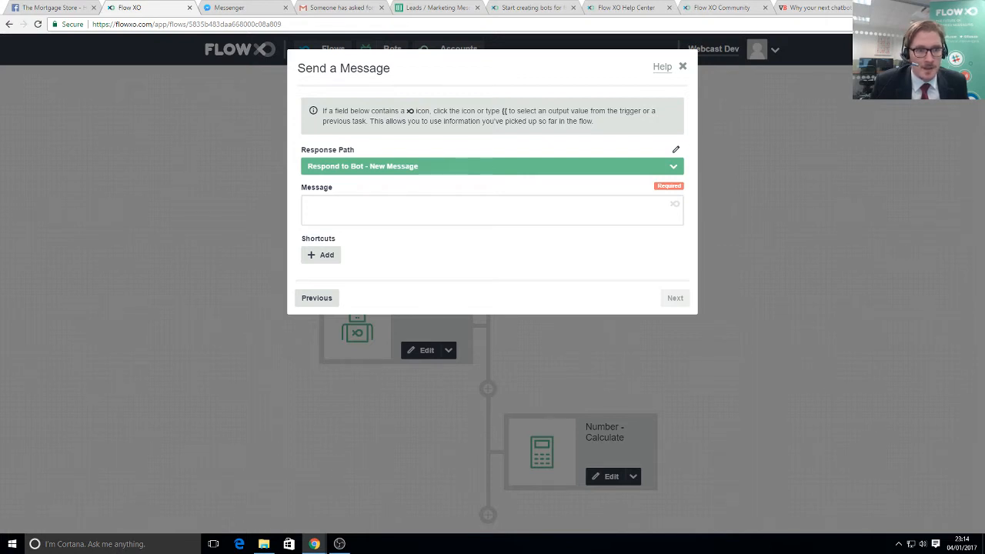
right_click(404, 214)
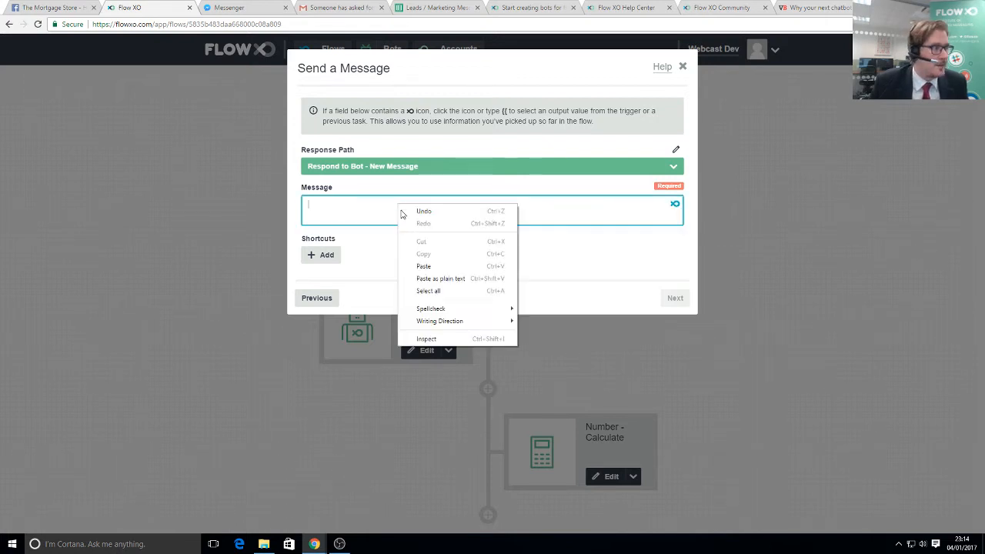
left_click(419, 268)
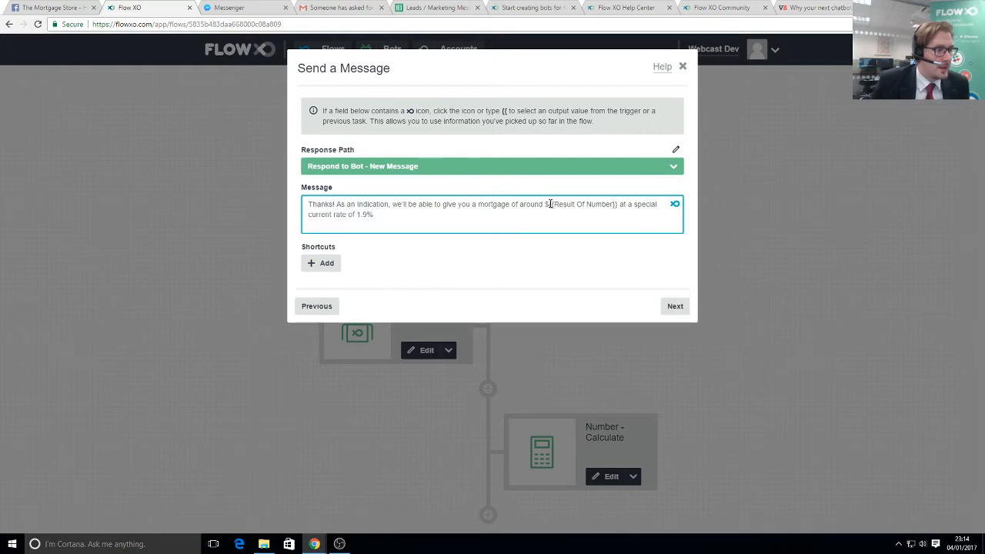
- Replace the outdated placeholder with the Number - Calculate Result and save the message step
left_click_drag(548, 206, 612, 207)
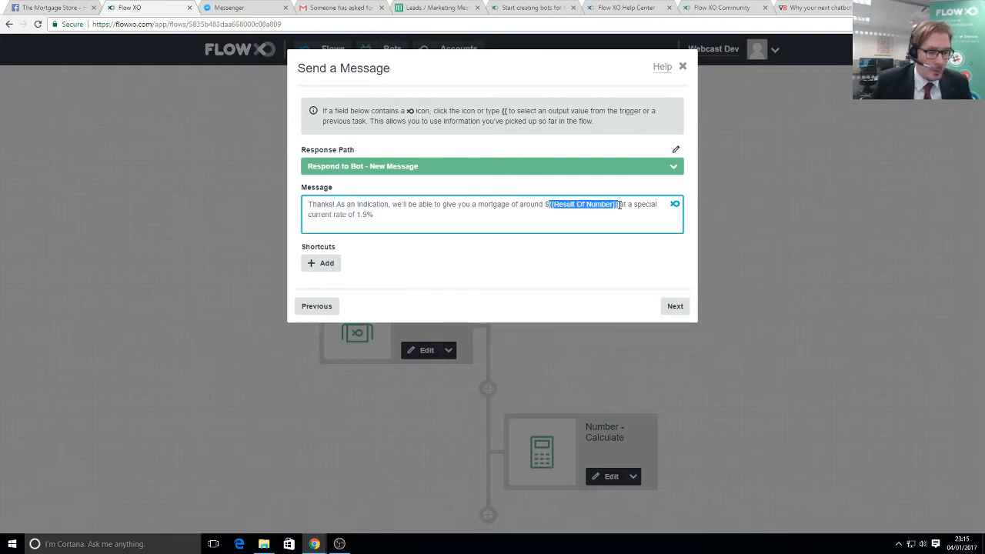
key("BackSpace")
left_click(677, 205)
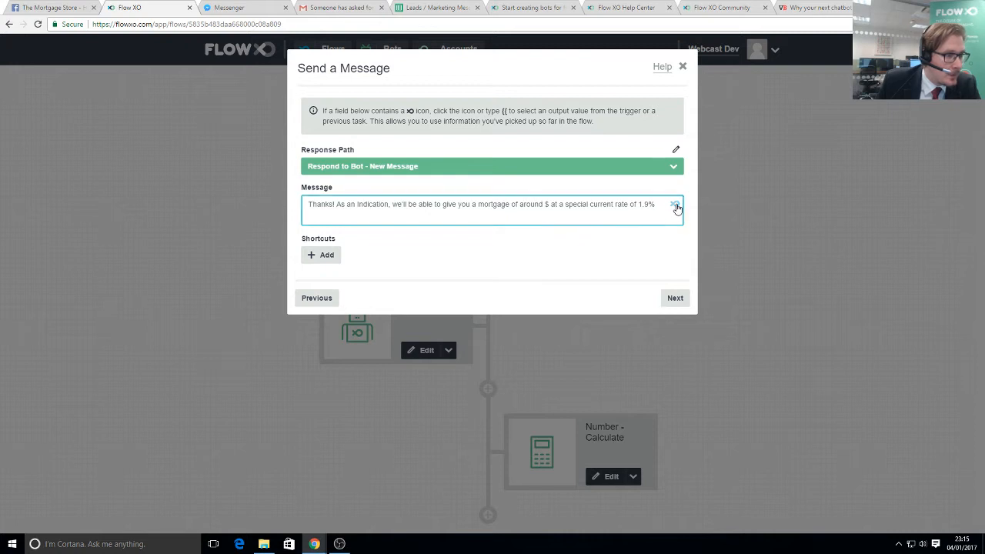
scroll(589, 274, "down", 3)
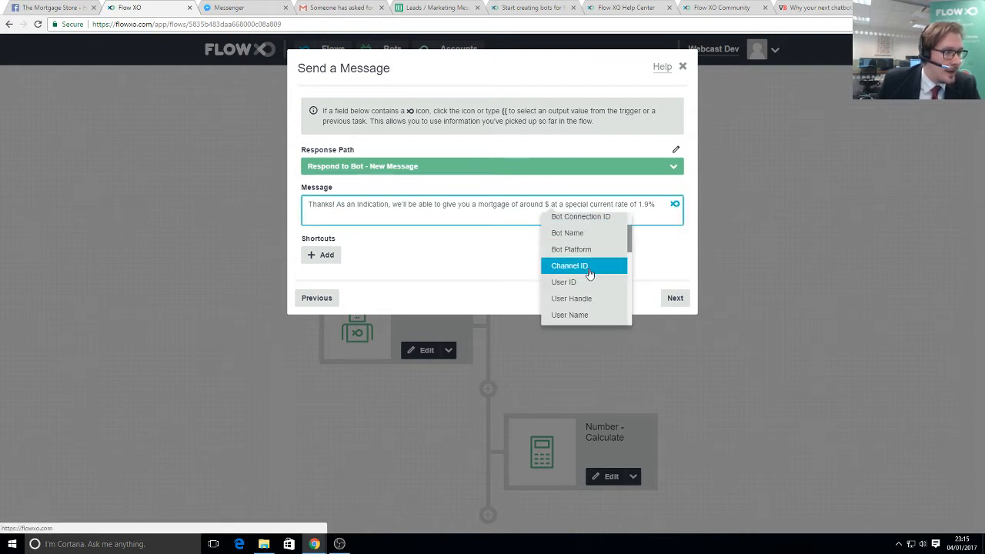
scroll(585, 284, "down", 5)
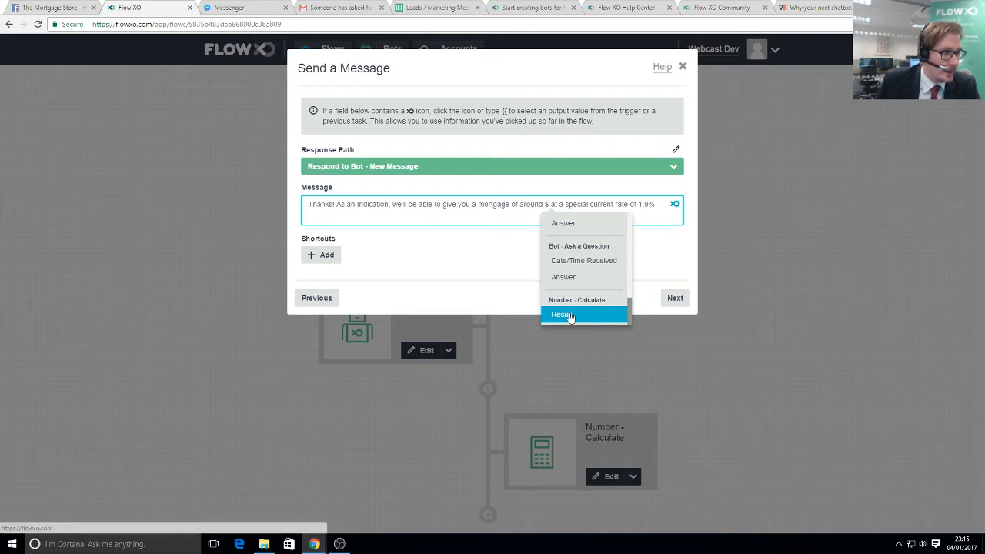
left_click(572, 315)
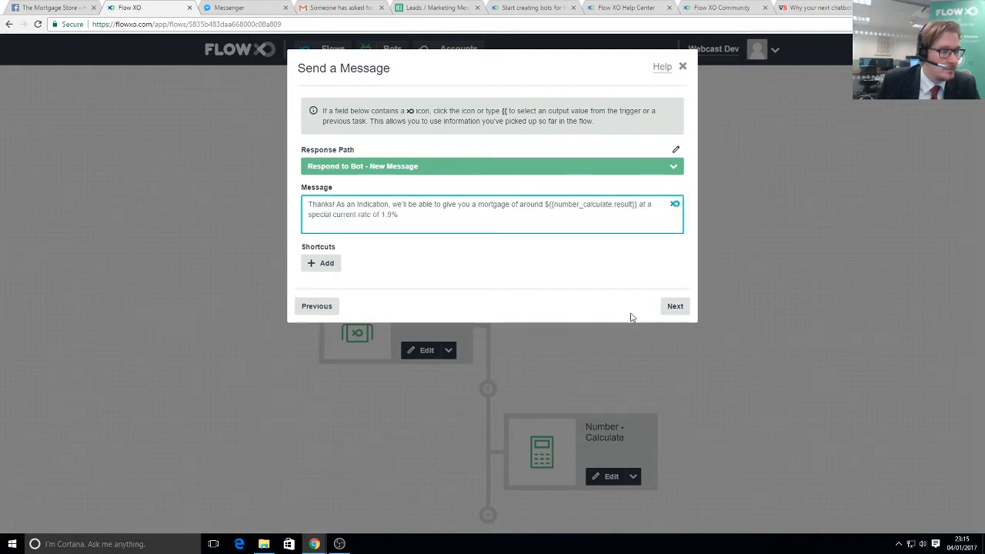
left_click(672, 308)
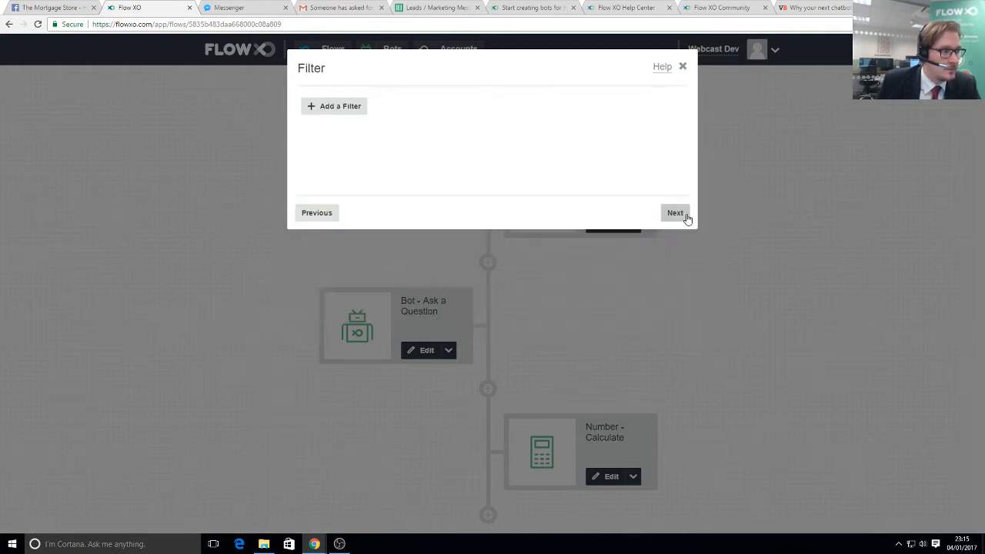
left_click(683, 218)
left_click(683, 215)
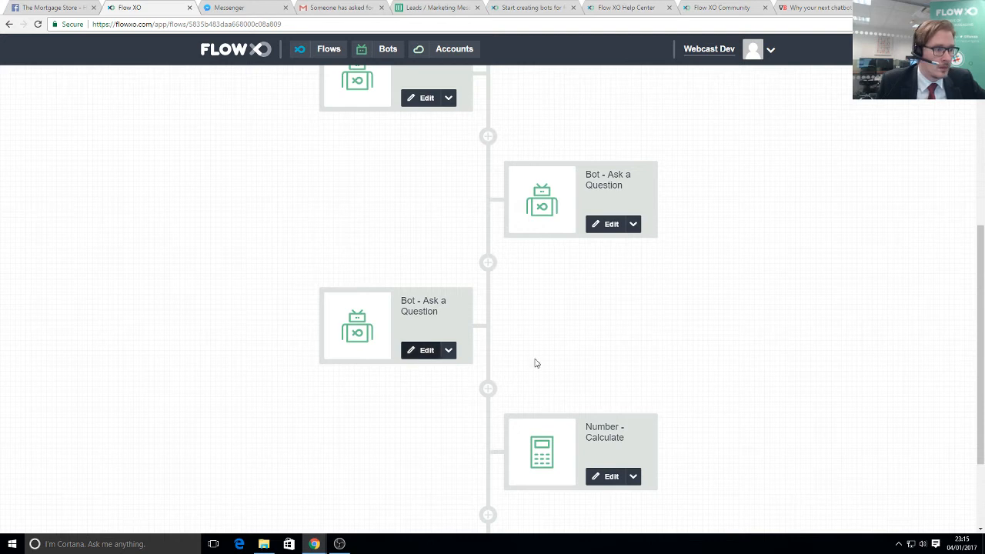
scroll(534, 360, "down", 2)
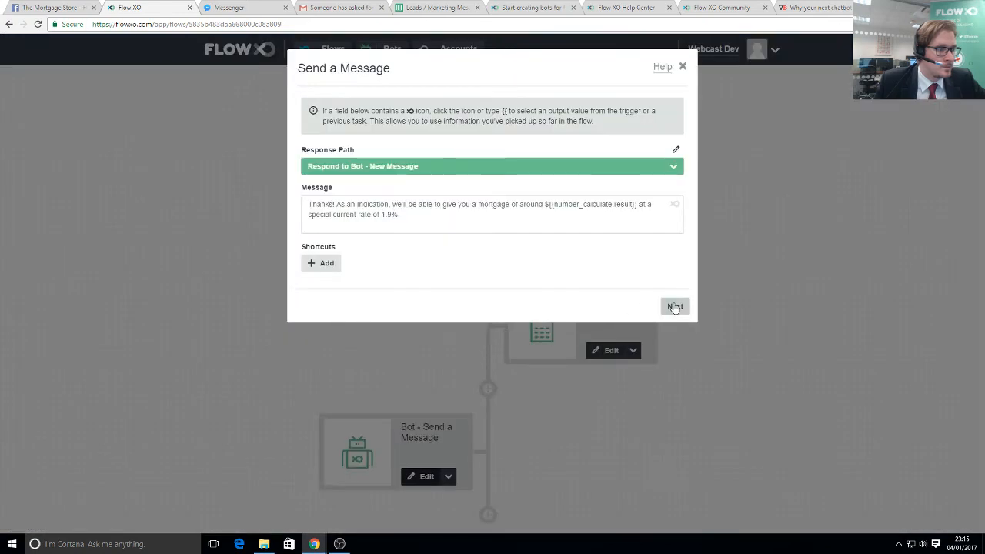
- Paste a second paragraph into the quote message saying an adviser will be in touch within minutes, then save the step
left_click(674, 306)
left_click(316, 213)
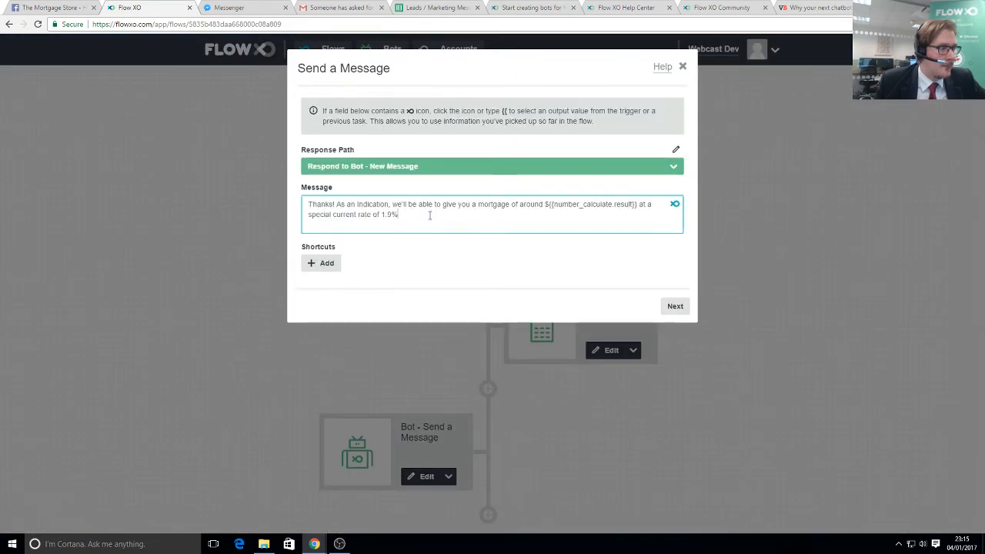
key("Return")
key("Return")
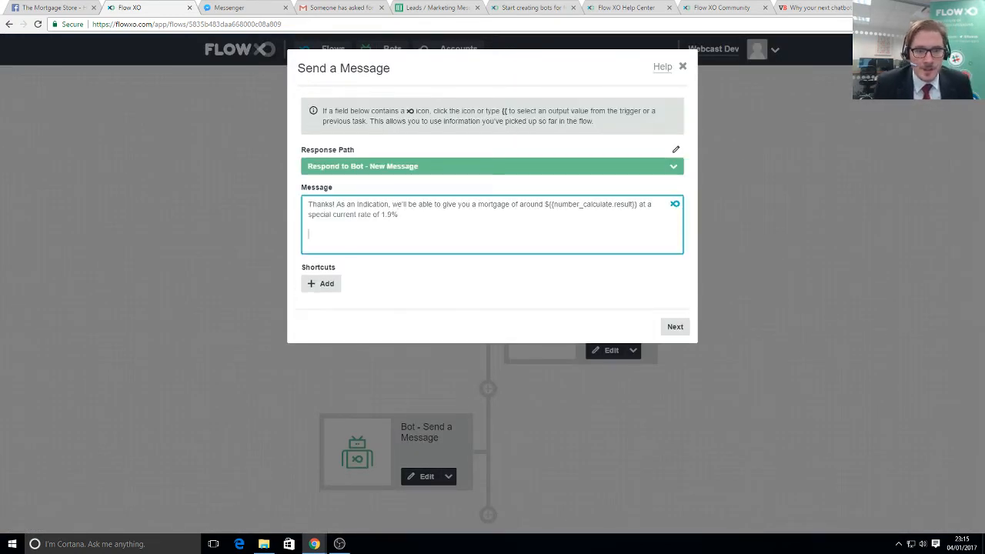
key("alt+Tab")
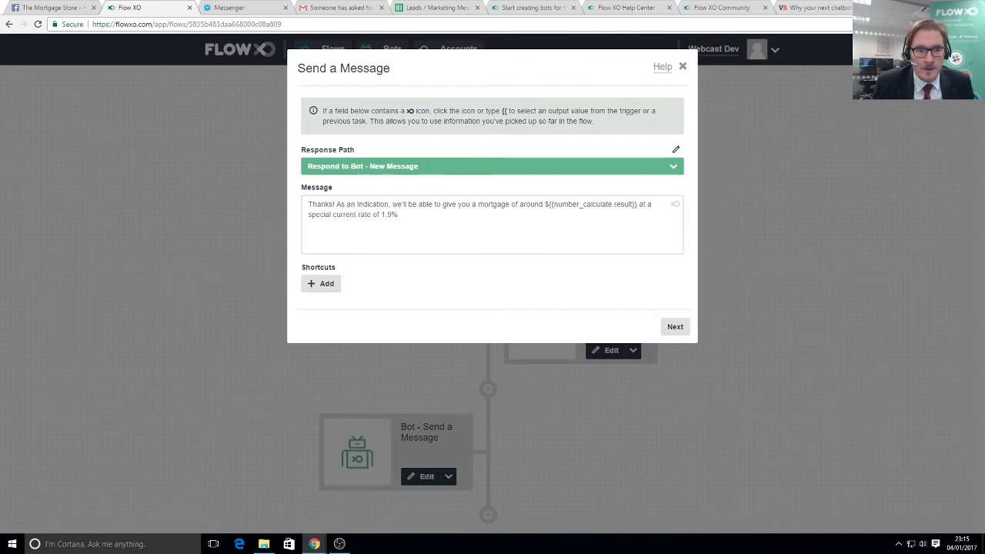
left_click(351, 243)
right_click(337, 235)
left_click(374, 300)
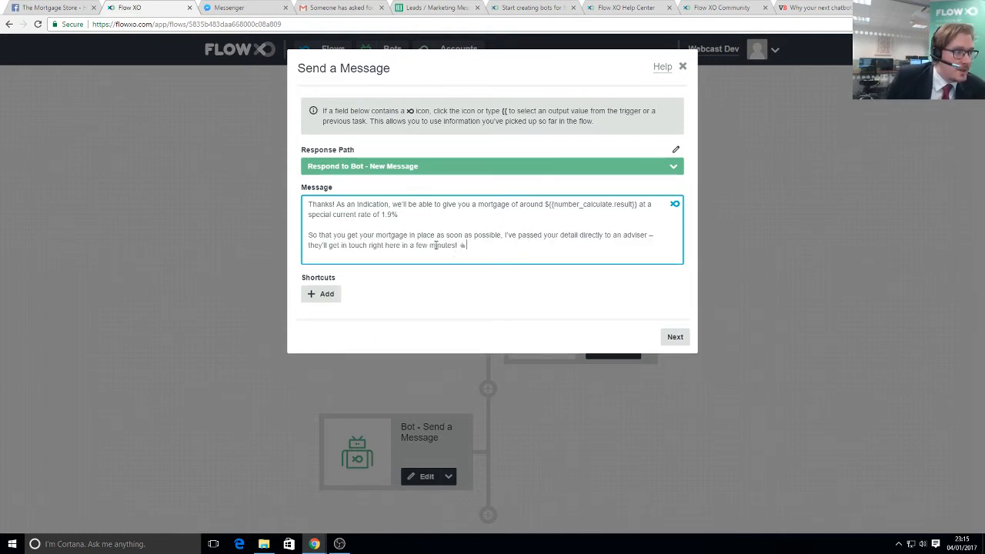
left_click(675, 336)
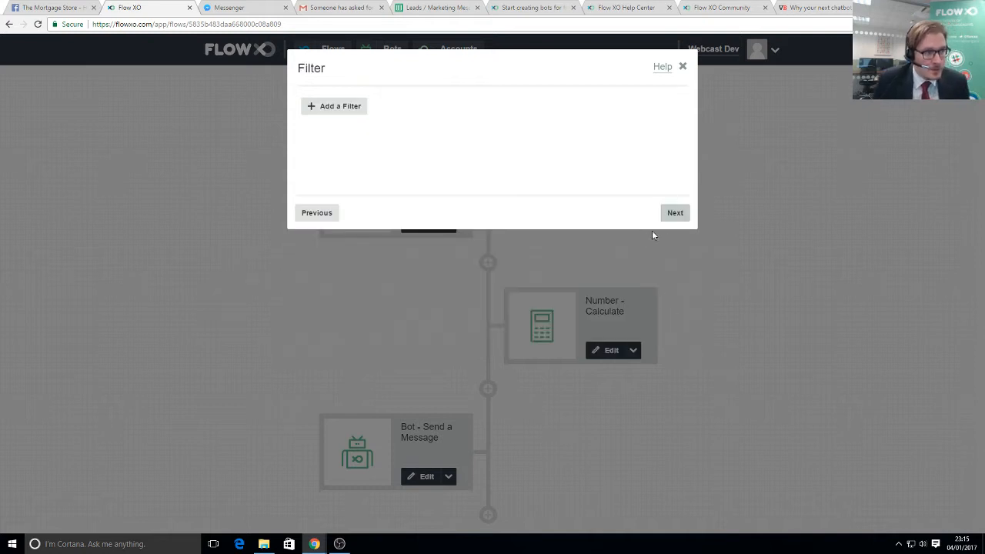
left_click(680, 218)
left_click(679, 216)
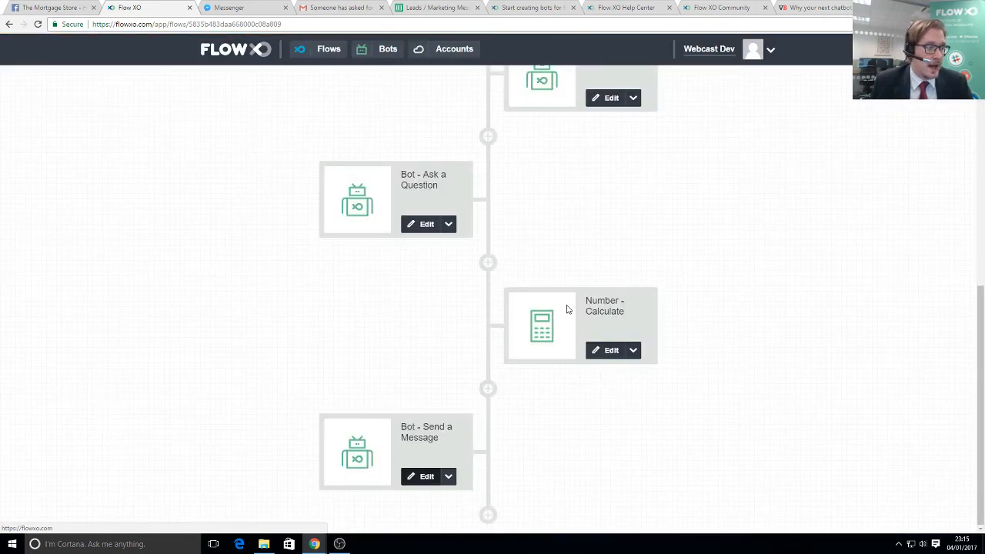
left_click(812, 6)
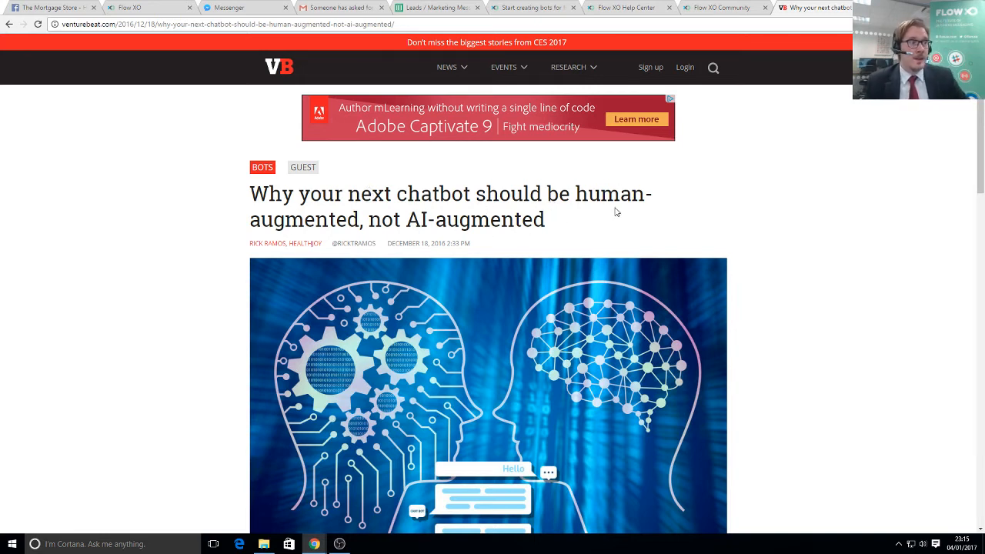
- Skim the VentureBeat 'human-augmented chatbot' article, then return to the Get a Quote flow
scroll(437, 305, "down", 5)
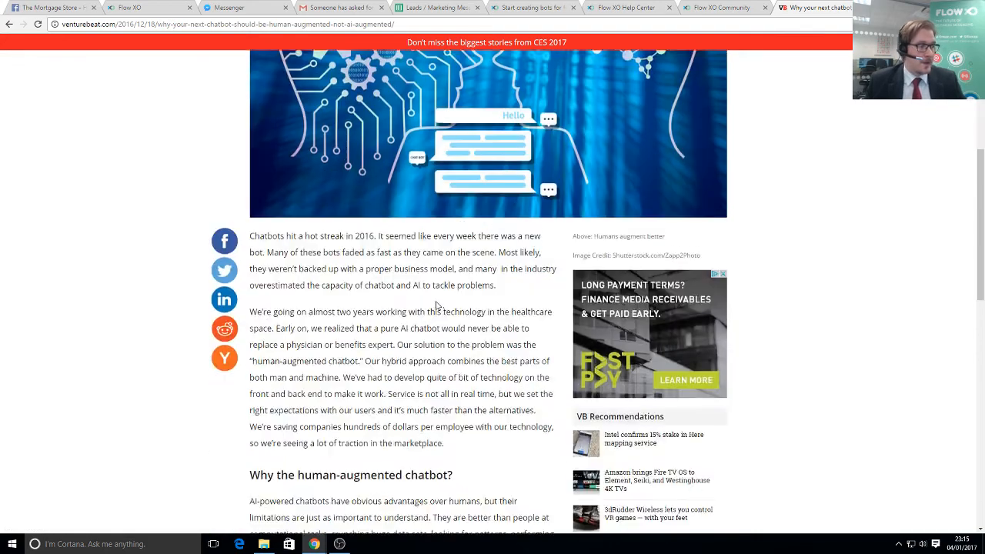
scroll(436, 305, "up", 4)
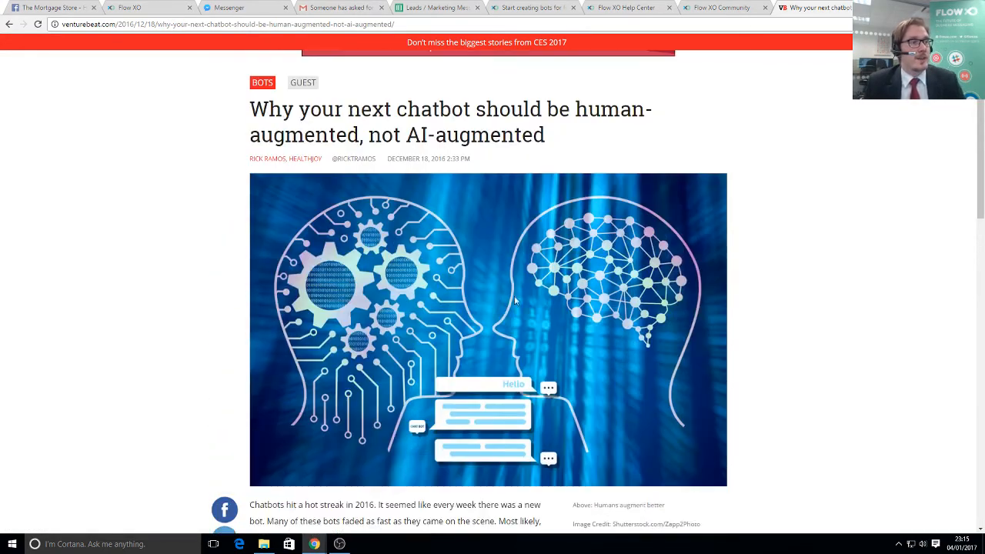
scroll(515, 302, "up", 1)
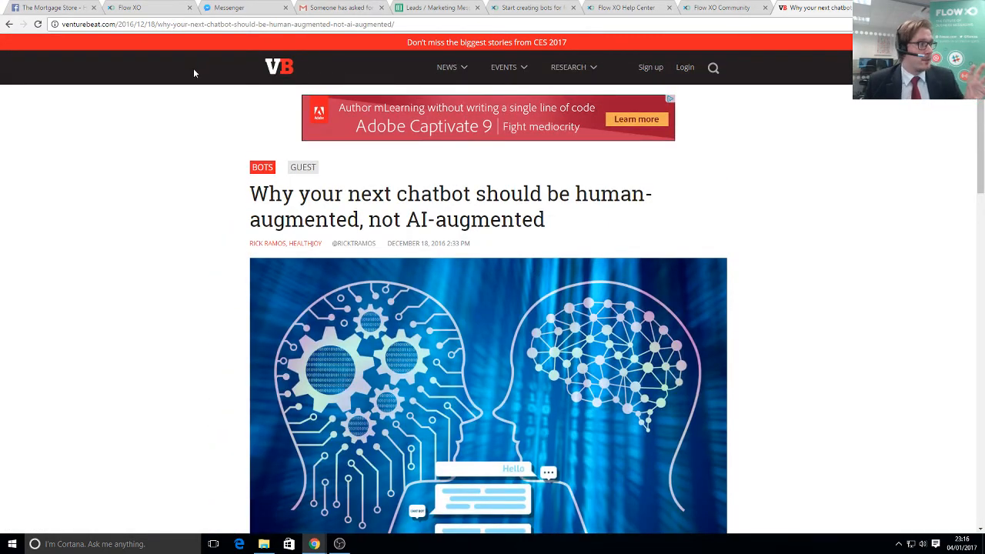
left_click(131, 8)
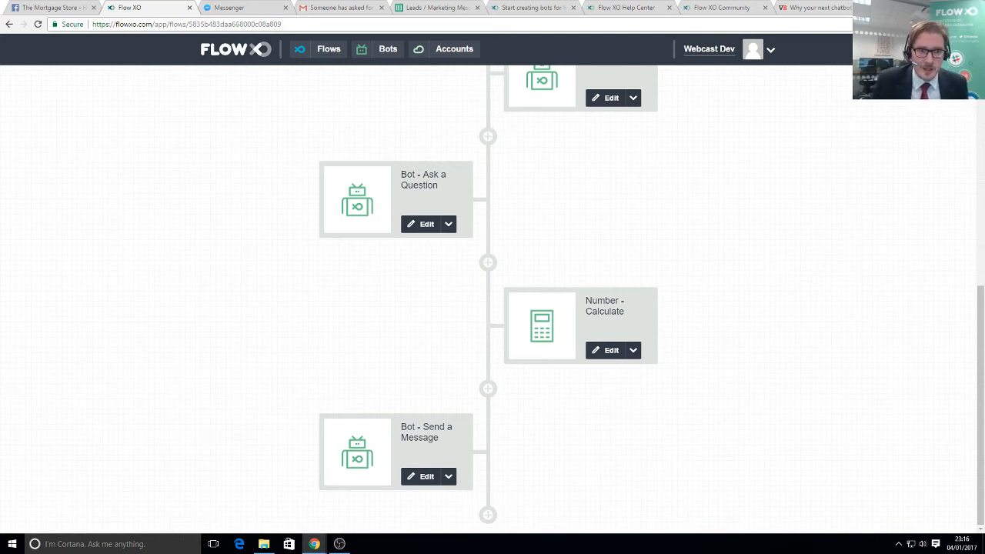
- Add a Messaging 'Send Message to Email' step at the end of the flow
left_click(489, 515)
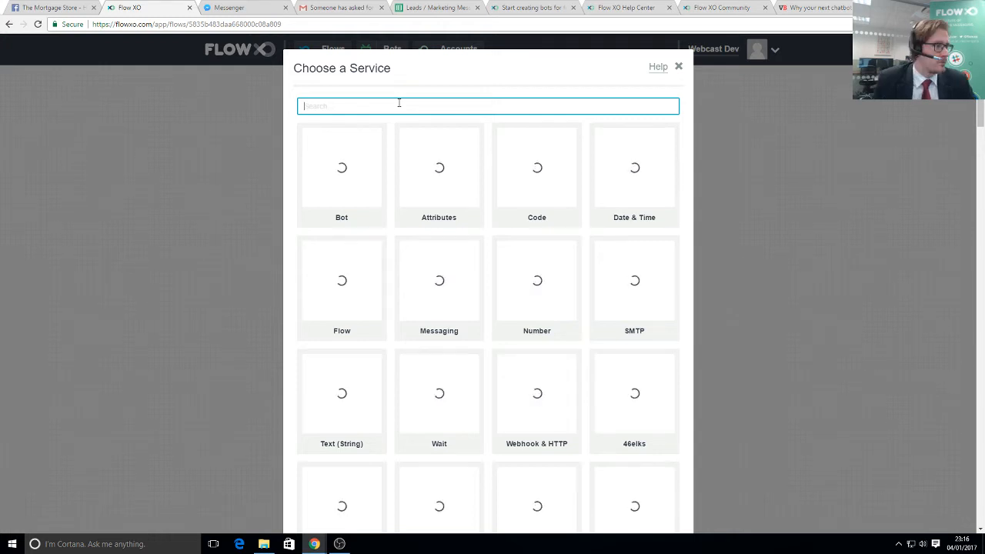
type("m")
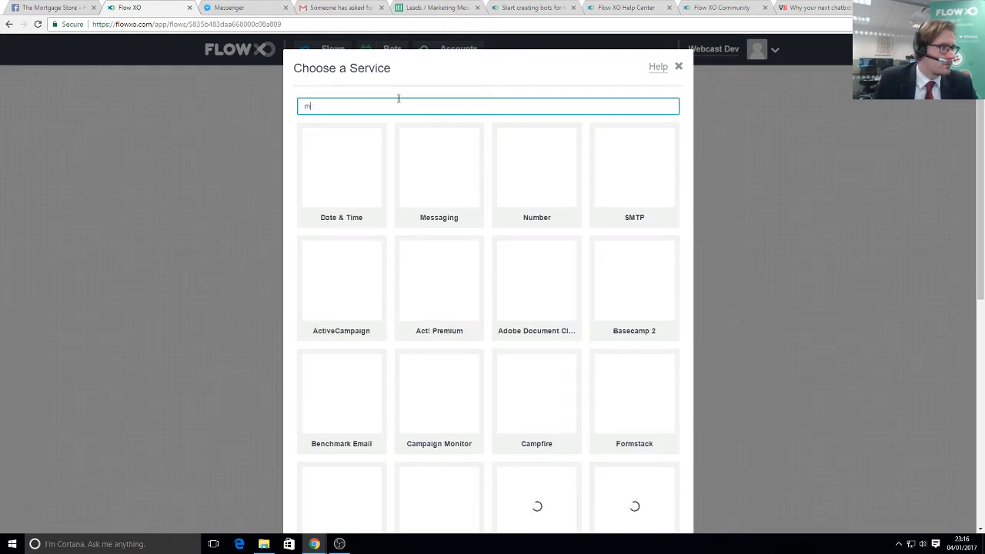
type("essaging")
left_click(338, 169)
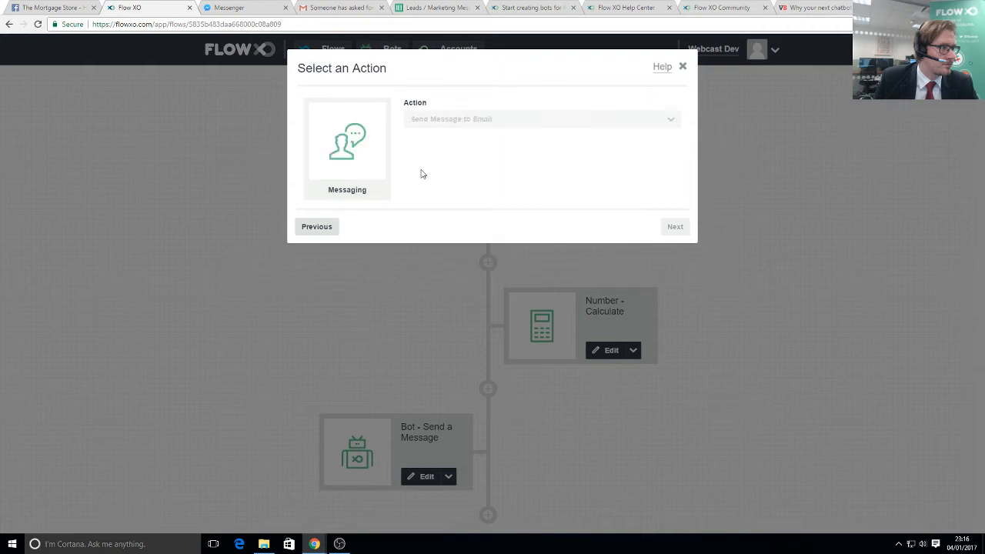
left_click(677, 227)
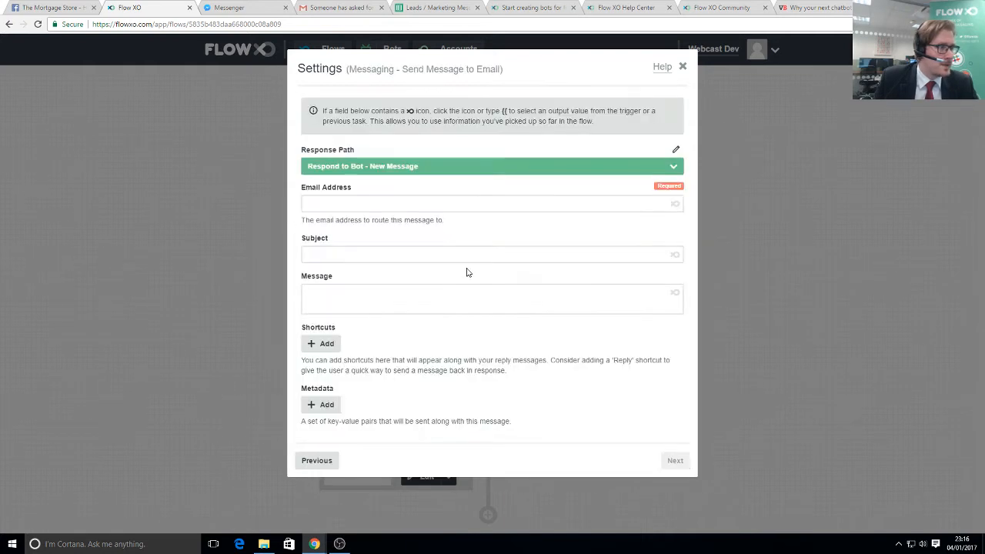
- Enter the adviser's email address, subject 'A new hot lead' and paste the lead-details message template
left_click(352, 202)
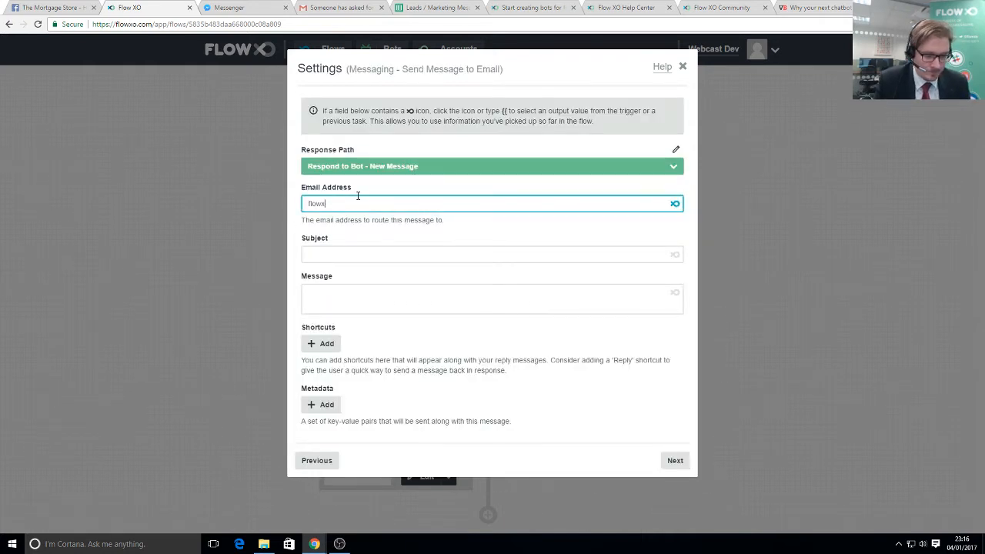
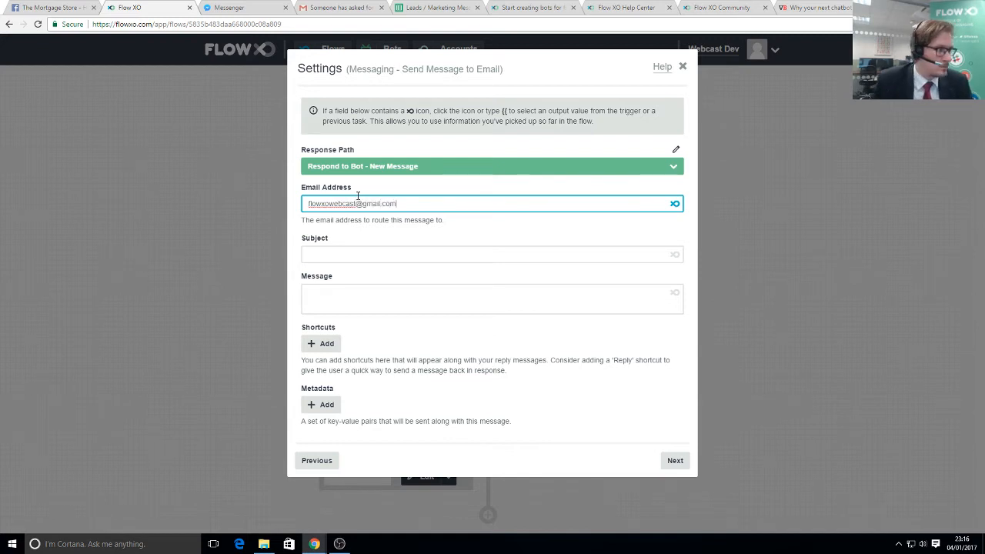
left_click(401, 256)
type("A")
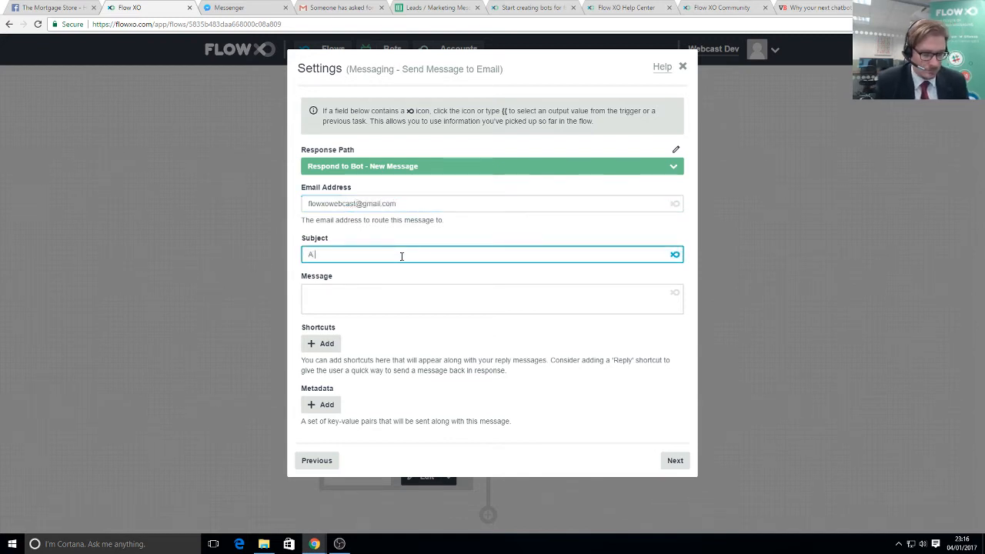
type(" new hot lead!")
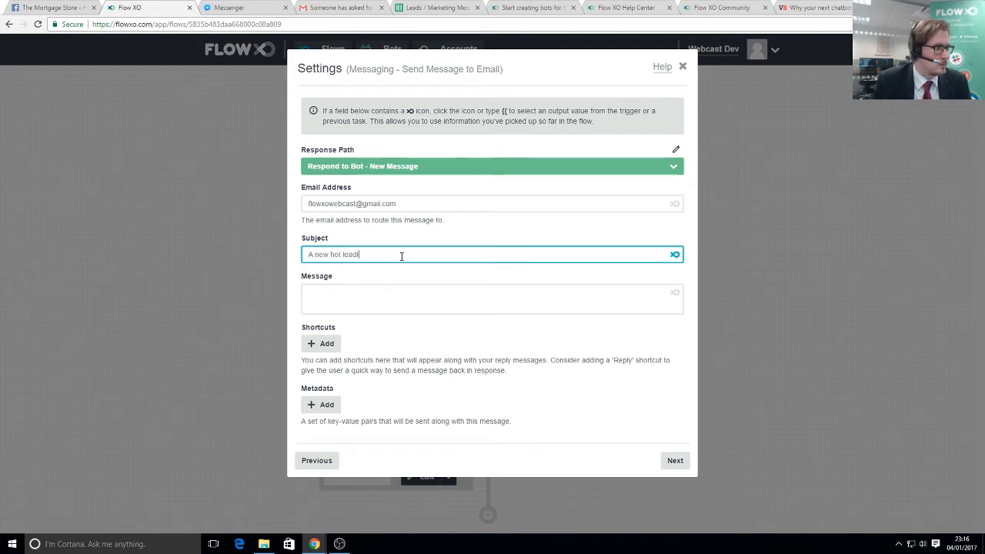
left_click(429, 313)
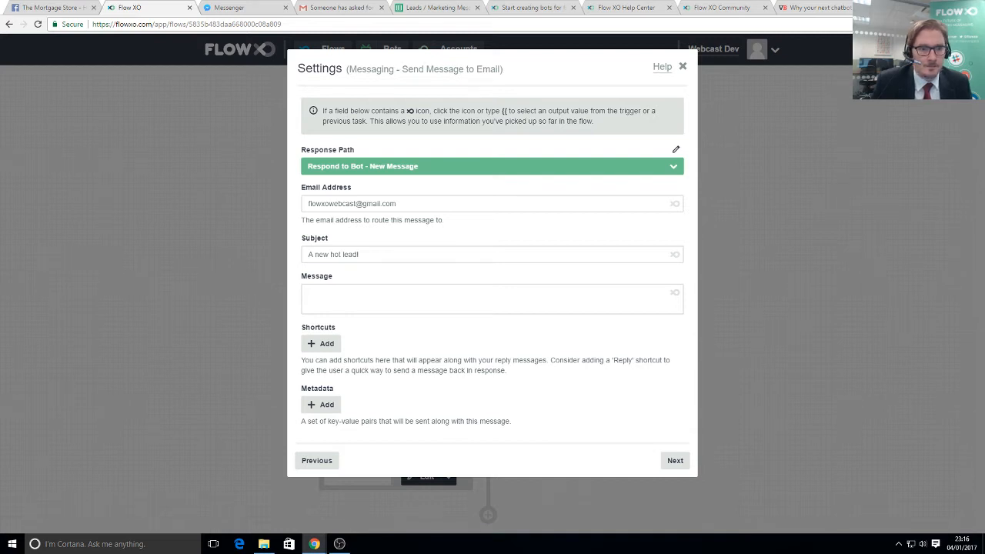
right_click(349, 294)
left_click(380, 352)
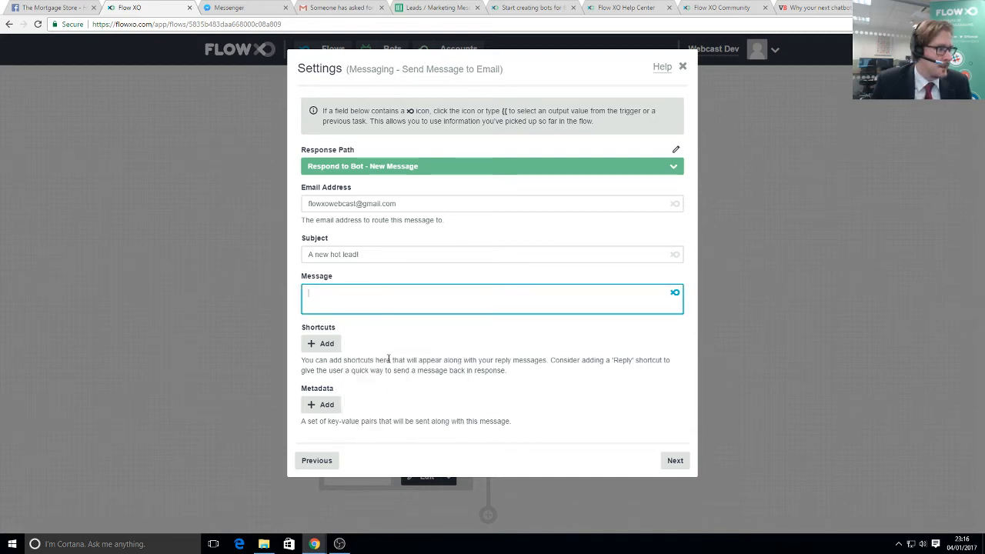
- Replace the name and mortgage placeholders with the User Name and Number - Calculate Result variables
left_click_drag(329, 334, 463, 336)
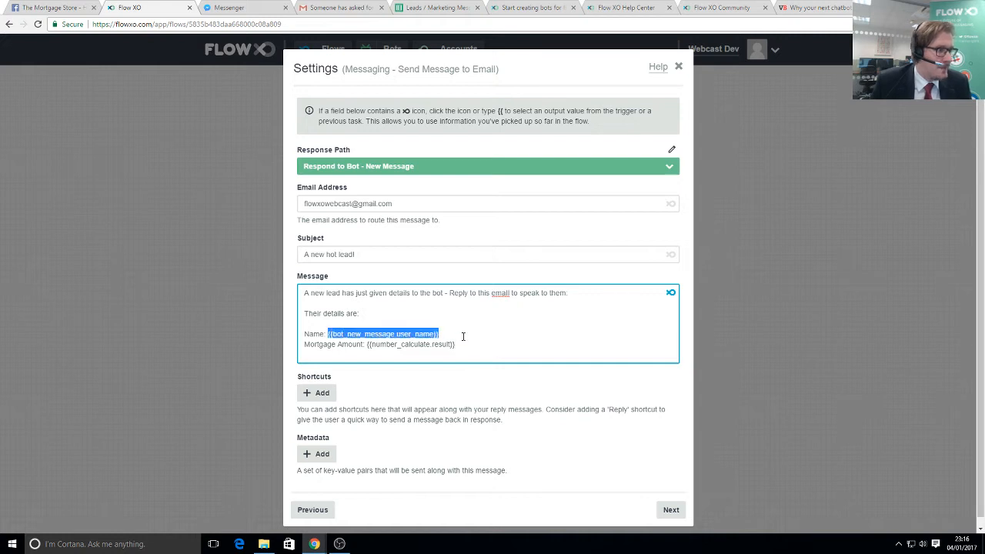
key("BackSpace")
left_click(671, 293)
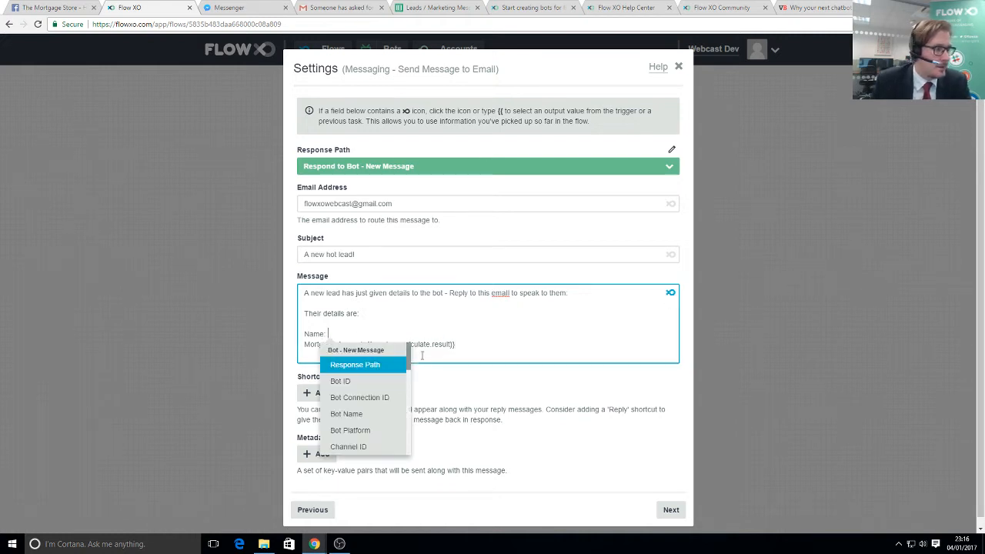
scroll(363, 430, "down", 1)
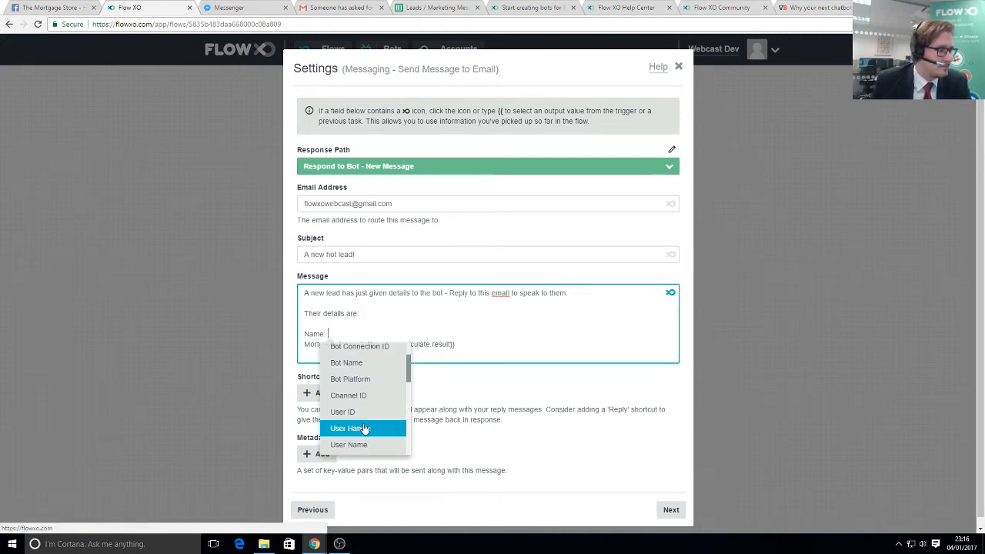
left_click(359, 444)
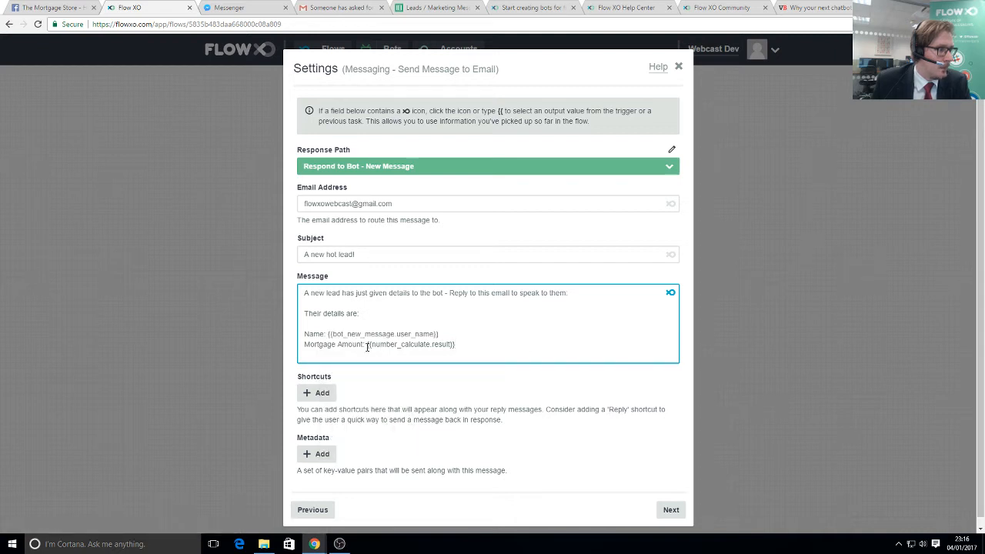
left_click_drag(367, 346, 457, 346)
key("BackSpace")
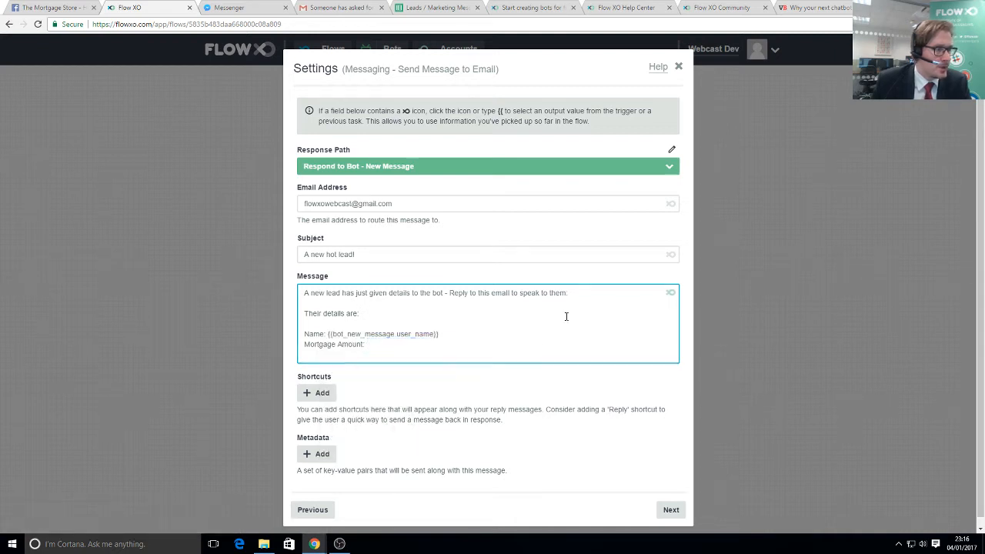
type("{{")
scroll(404, 423, "down", 5)
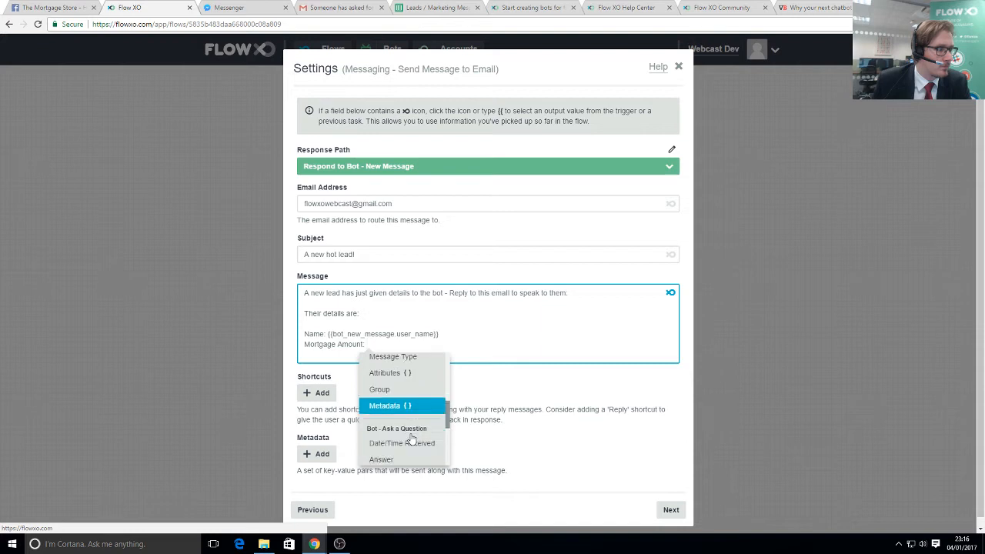
scroll(412, 438, "down", 5)
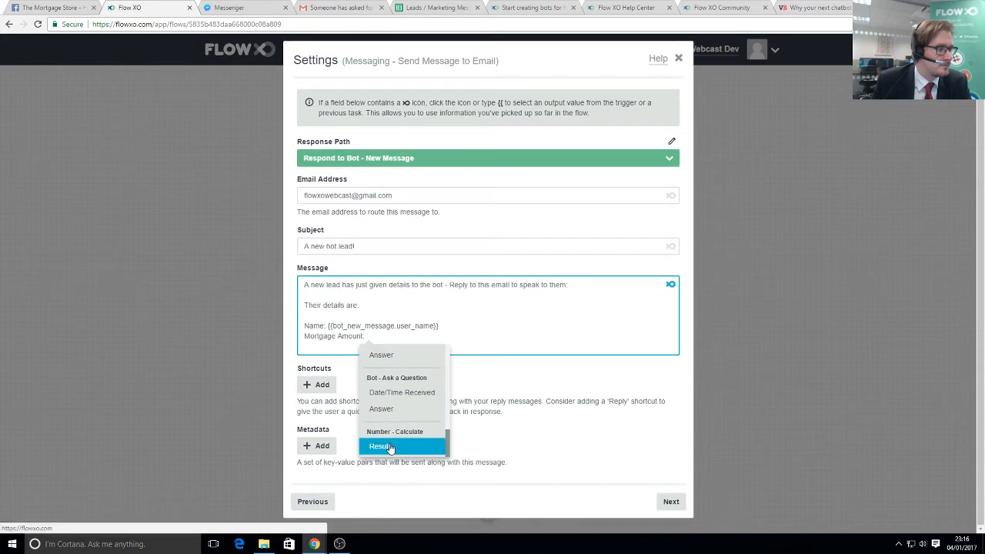
left_click(383, 446)
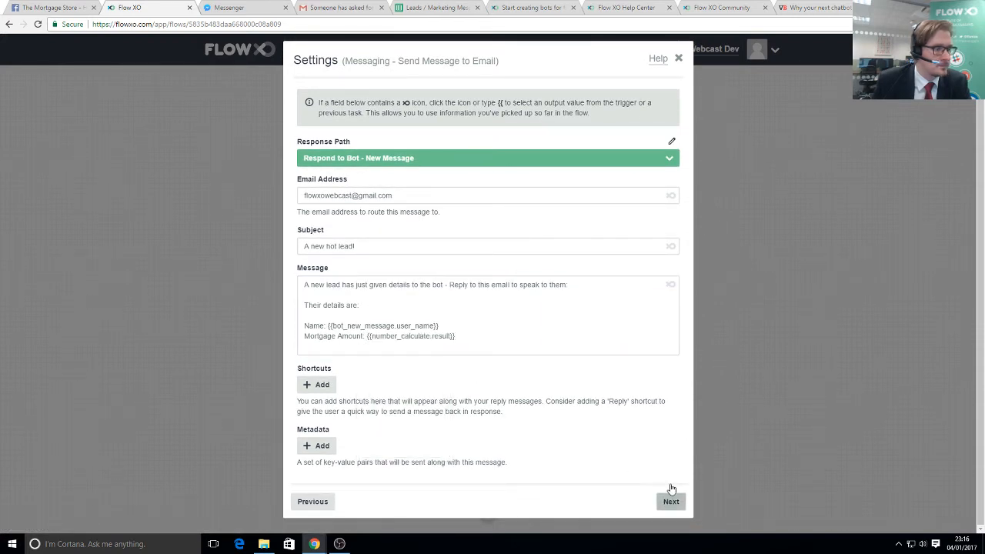
- Save the email step with its default name and view the Leads spreadsheet
left_click(671, 501)
left_click(675, 212)
left_click(677, 214)
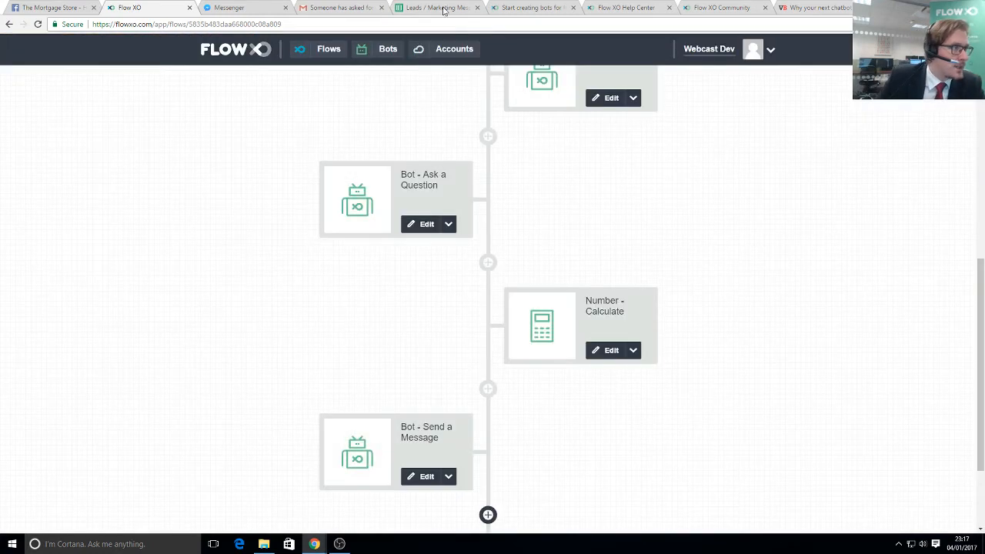
left_click(442, 8)
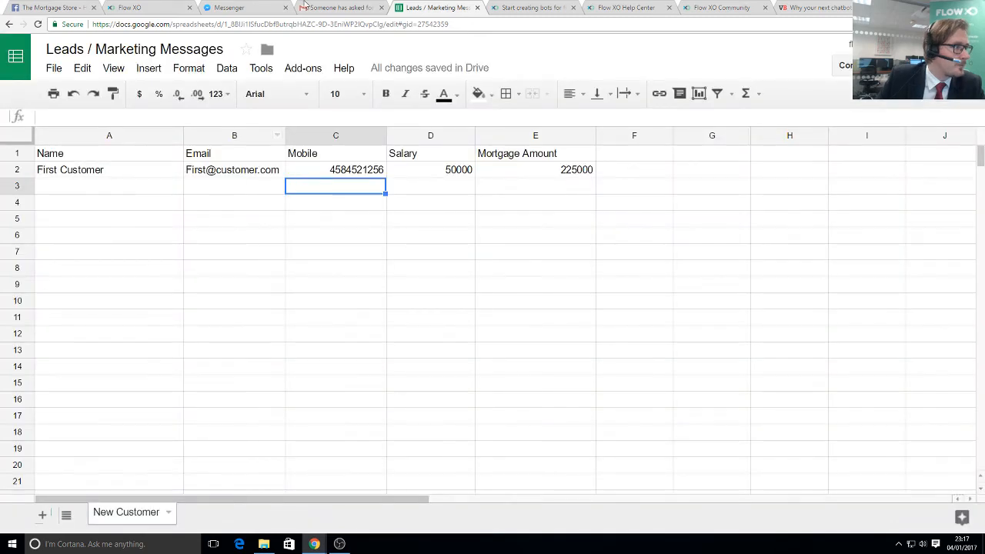
- Add a new step at the end of the flow using the Google Sheets service
left_click(150, 8)
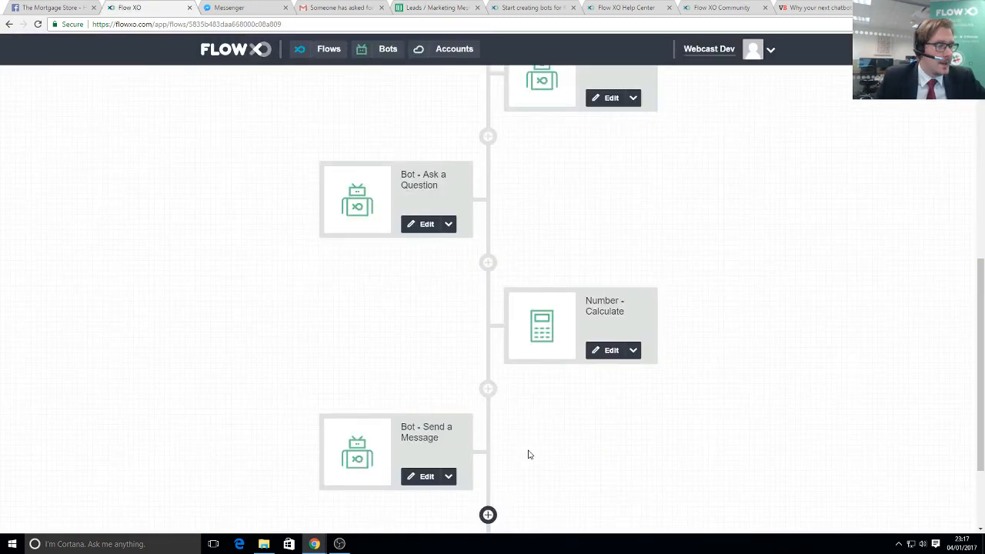
scroll(492, 514, "down", 2)
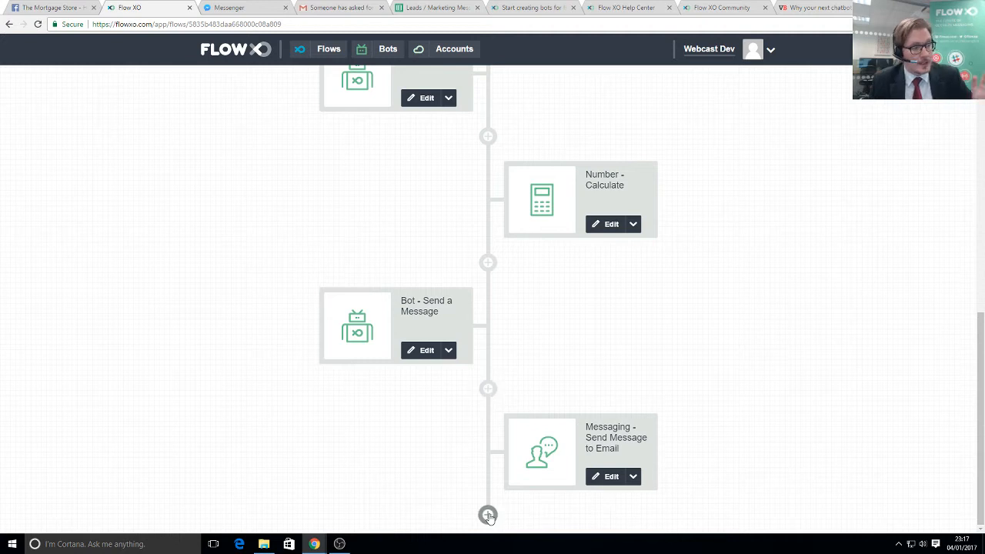
left_click(487, 515)
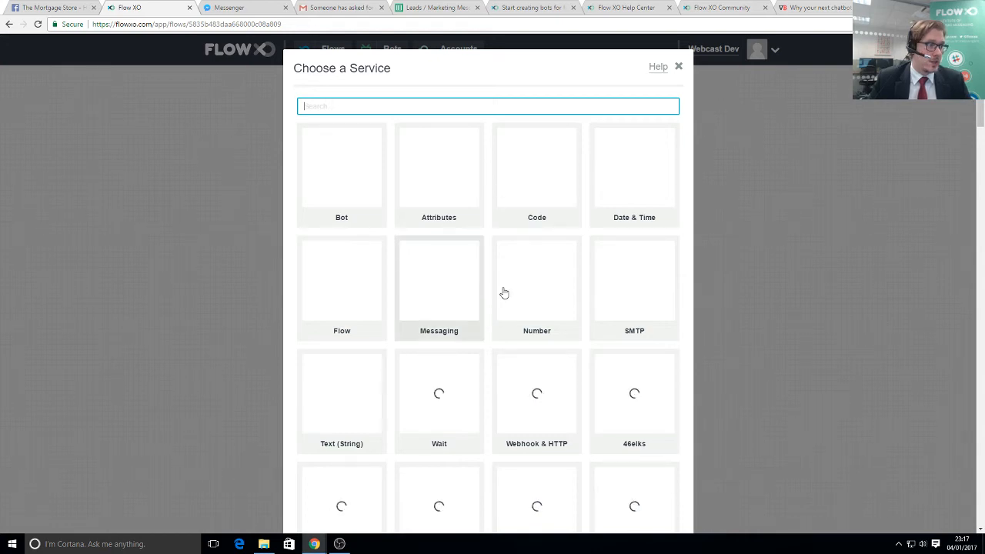
scroll(510, 378, "down", 3)
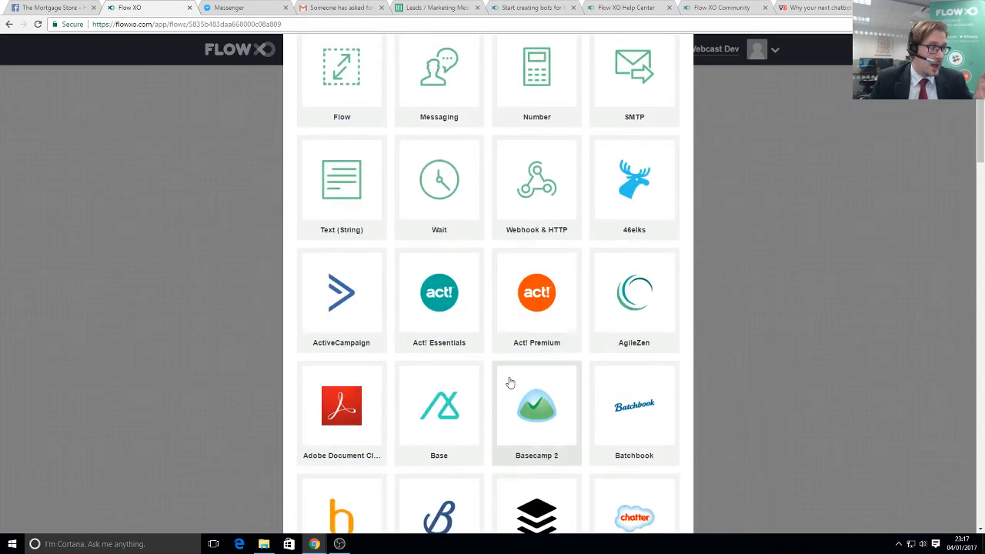
scroll(510, 382, "up", 3)
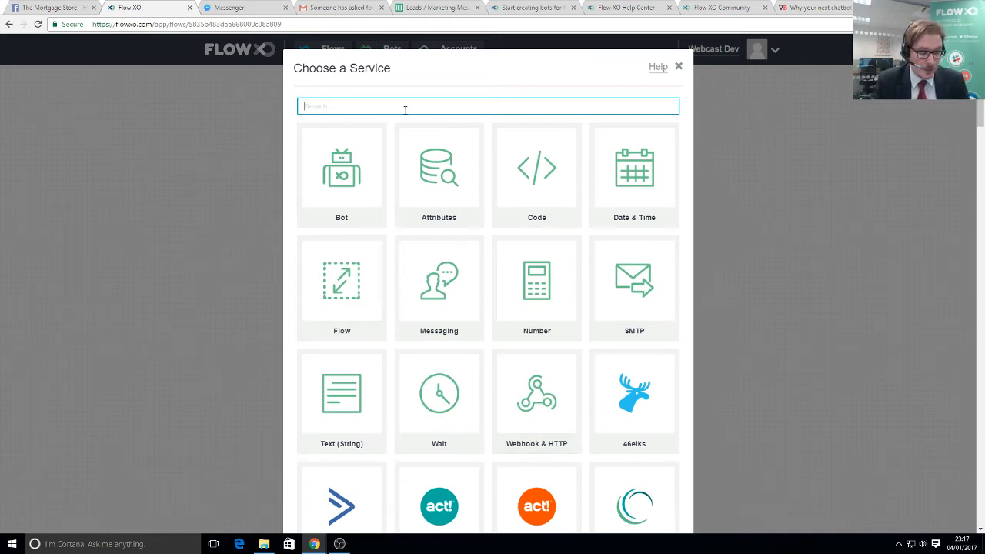
type("google")
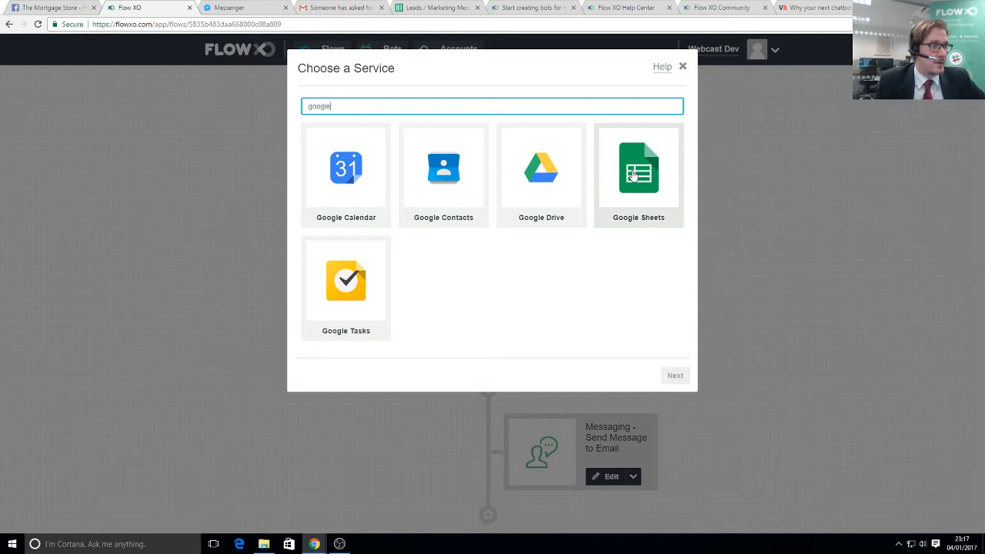
left_click(632, 174)
- Choose the Add a Row action and confirm the connected Google account
left_click(450, 122)
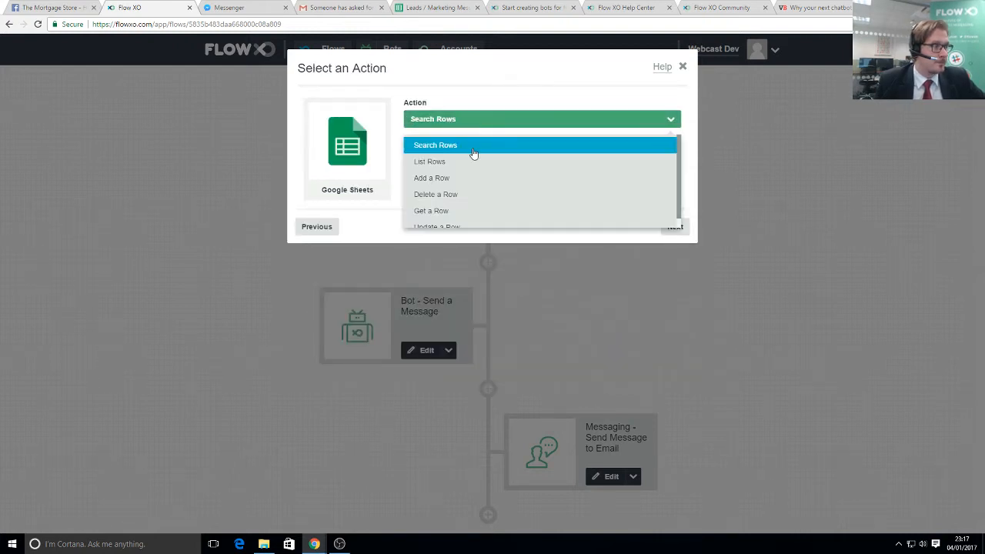
left_click(436, 179)
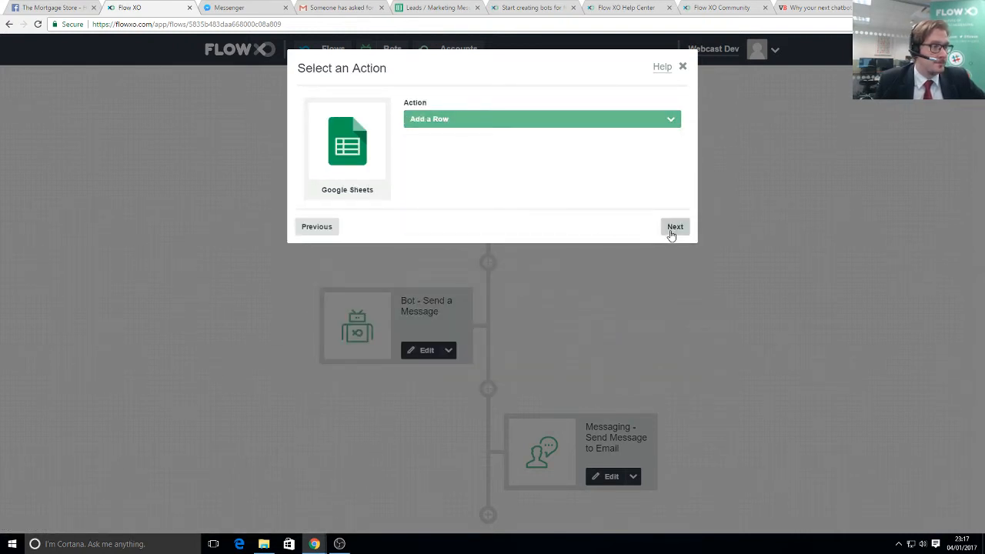
left_click(671, 229)
left_click(674, 284)
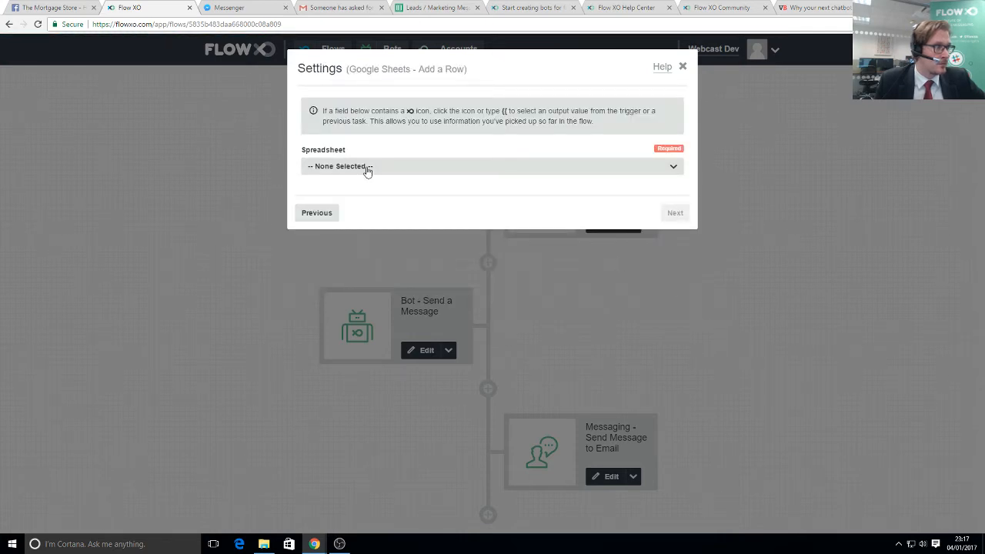
- Target the Leads / Marketing Messages spreadsheet's New Customer worksheet
left_click(367, 167)
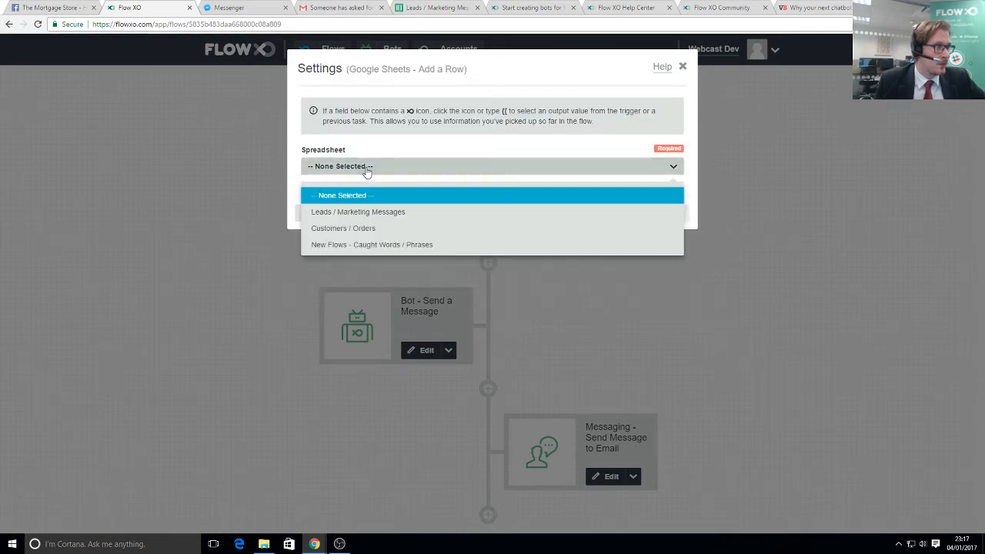
left_click(376, 215)
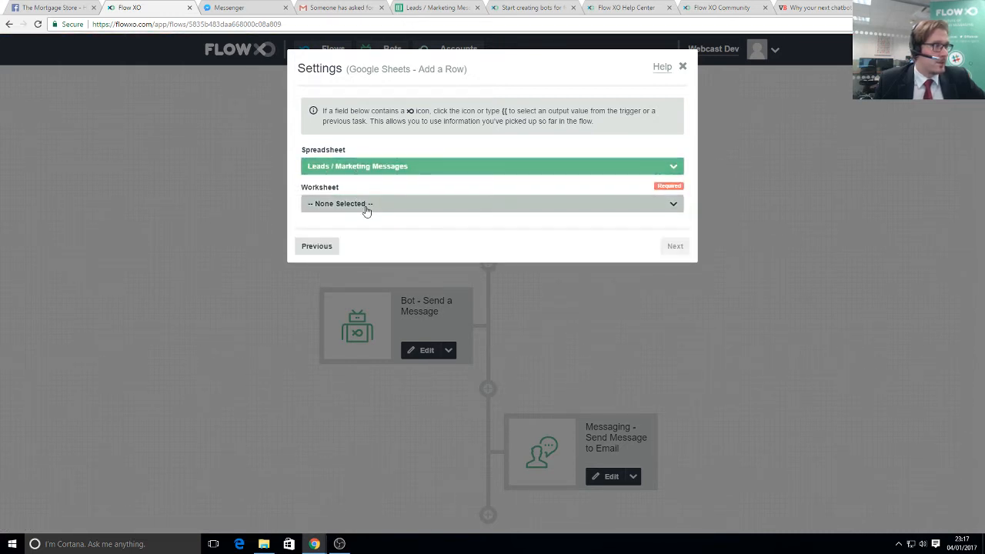
left_click(366, 205)
left_click(336, 250)
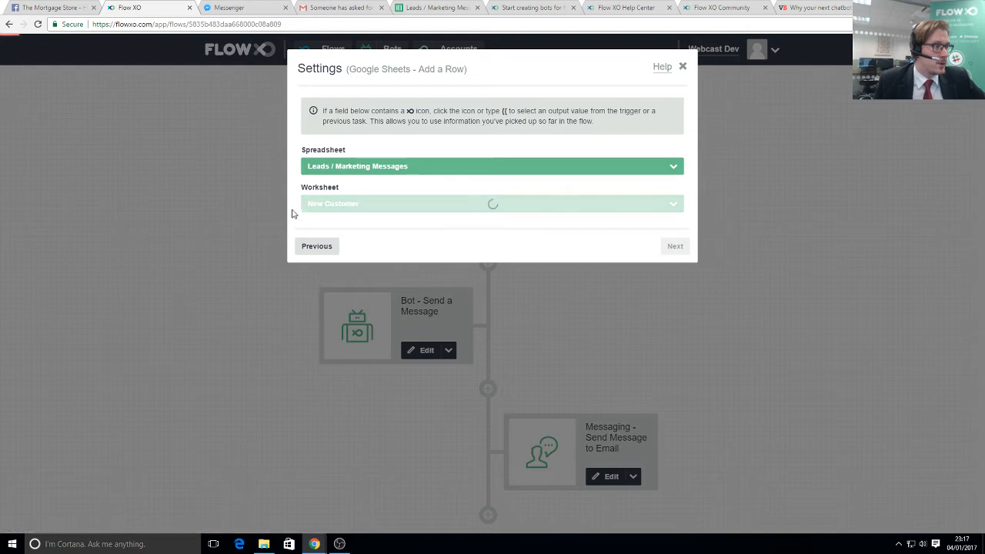
left_click(326, 243)
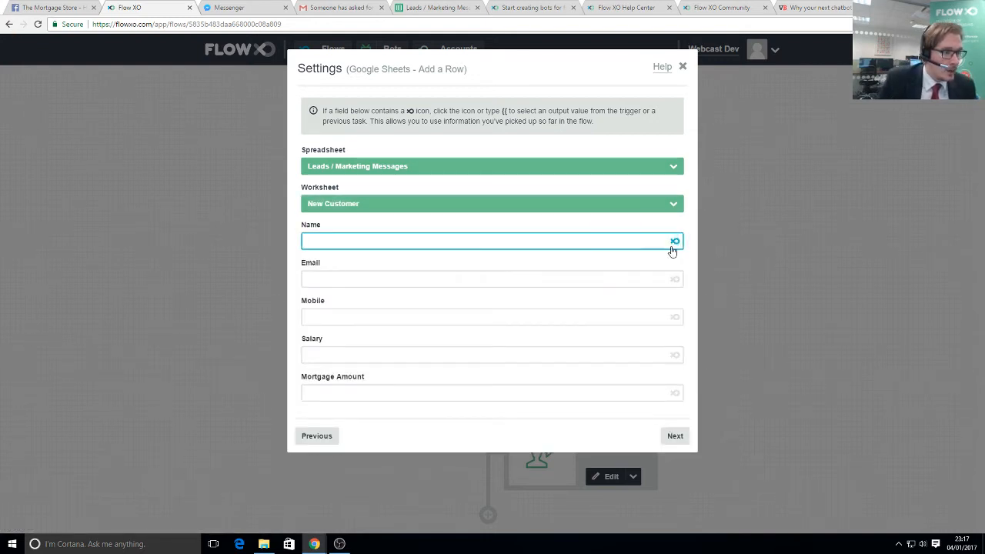
left_click_drag(303, 226, 312, 228)
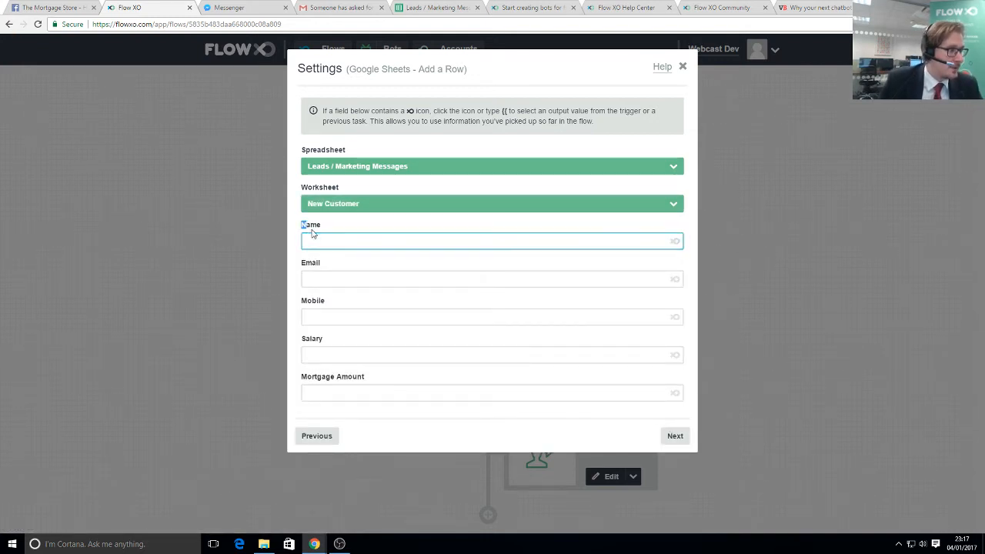
left_click_drag(306, 263, 318, 265)
double_click(309, 300)
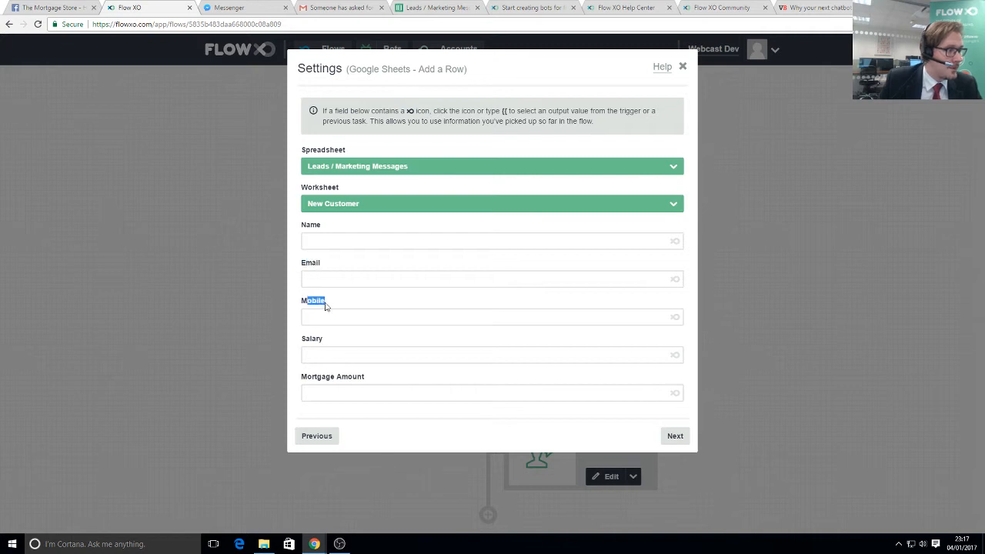
- Map the Name column to User Name and Email to the first question's answer
left_click(622, 244)
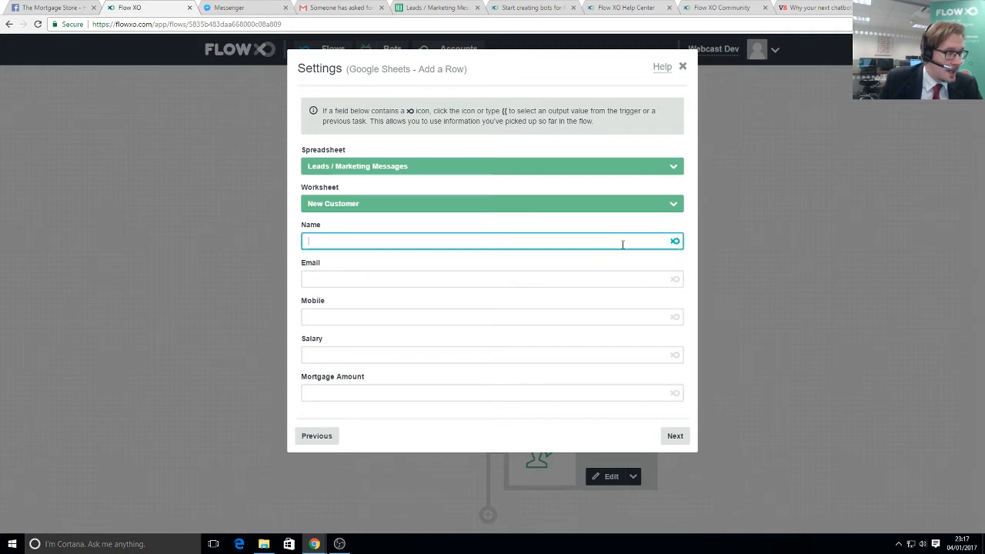
left_click(676, 243)
scroll(361, 294, "down", 1)
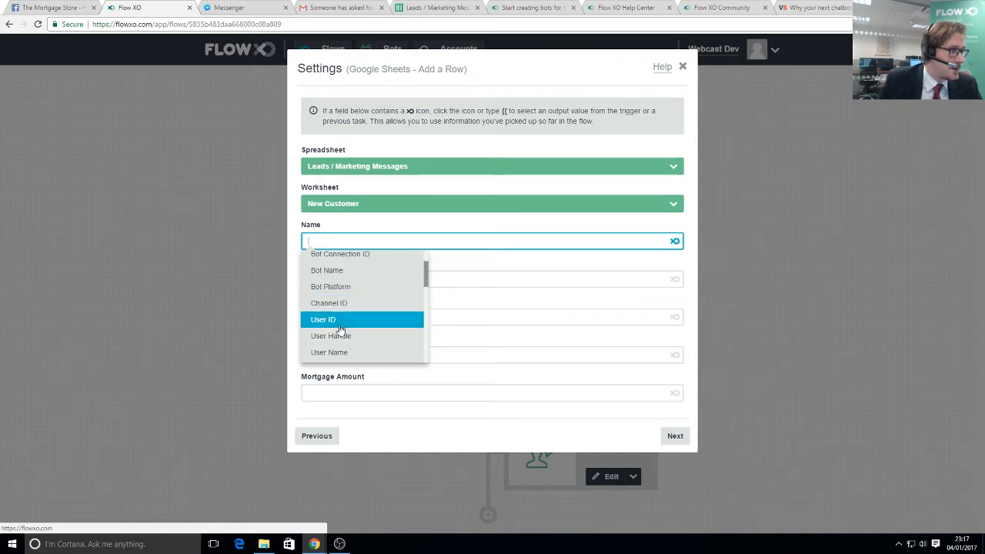
left_click(341, 352)
left_click(344, 281)
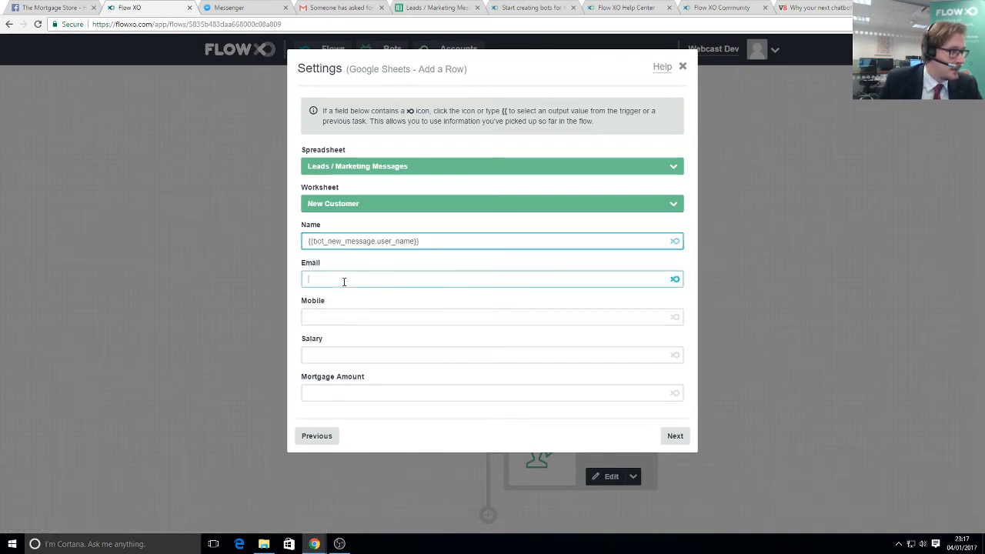
left_click(674, 279)
scroll(326, 354, "down", 1)
scroll(362, 363, "down", 4)
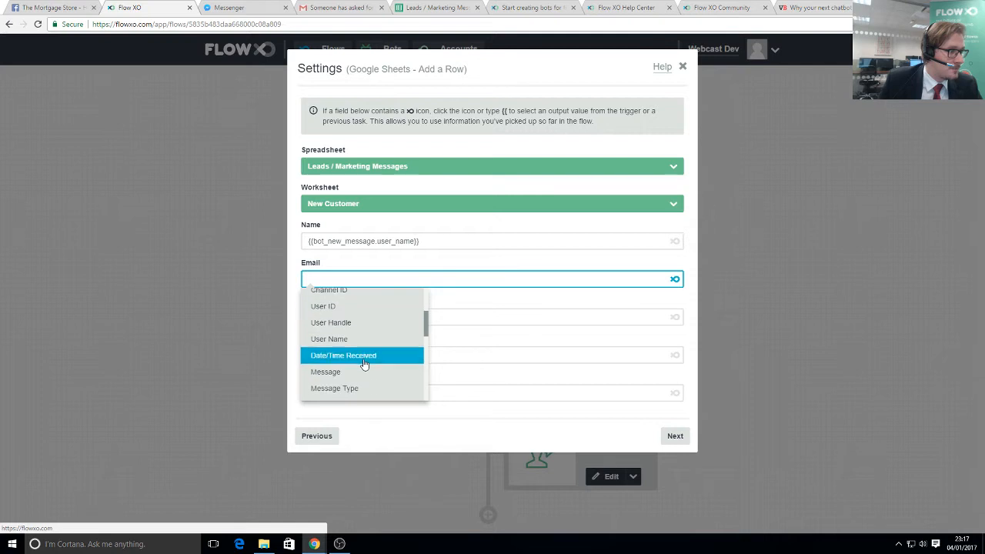
left_click(330, 388)
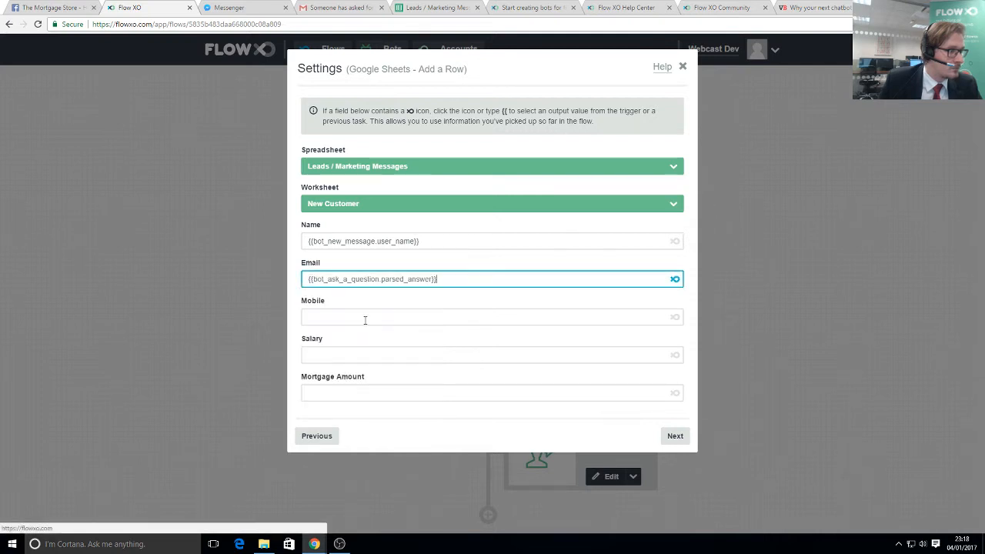
- Map the Mobile column to the third question's answer and Salary to a later answer
left_click(373, 319)
left_click(675, 317)
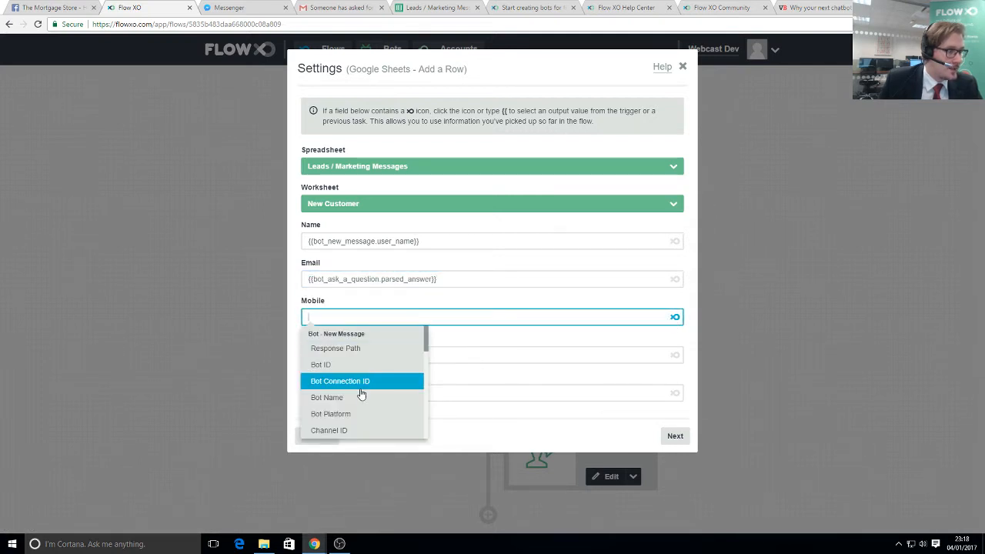
scroll(362, 396, "down", 4)
scroll(373, 405, "down", 4)
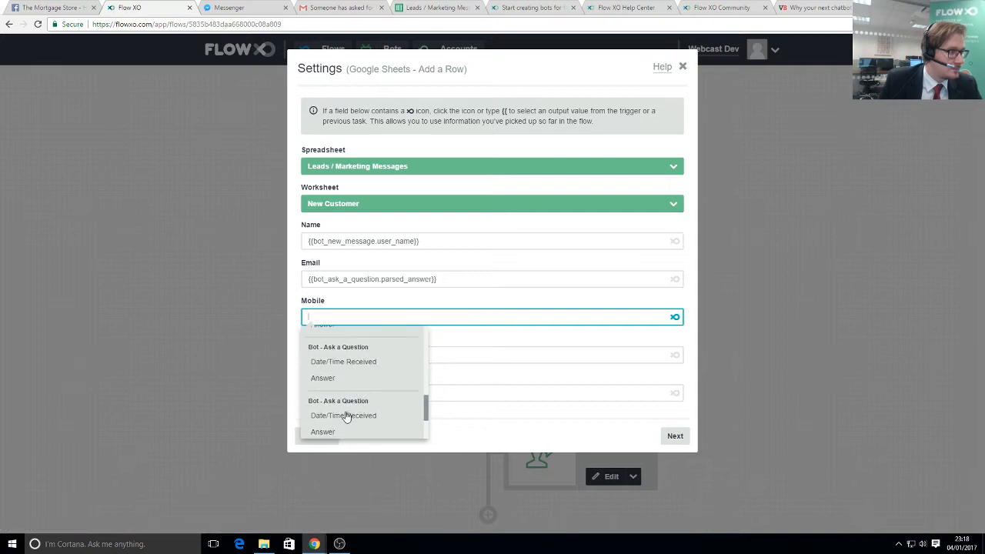
left_click(330, 431)
left_click(346, 356)
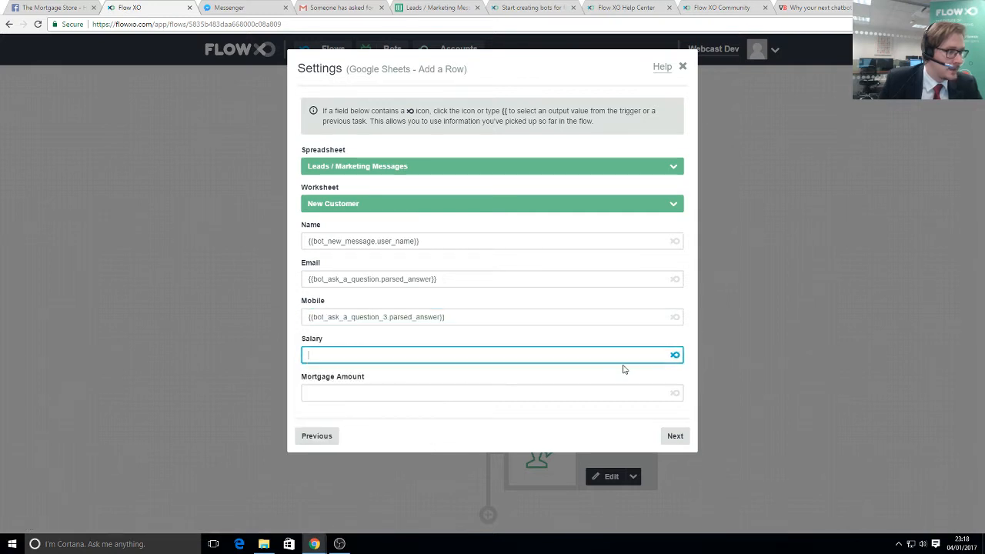
left_click(675, 356)
scroll(358, 437, "down", 6)
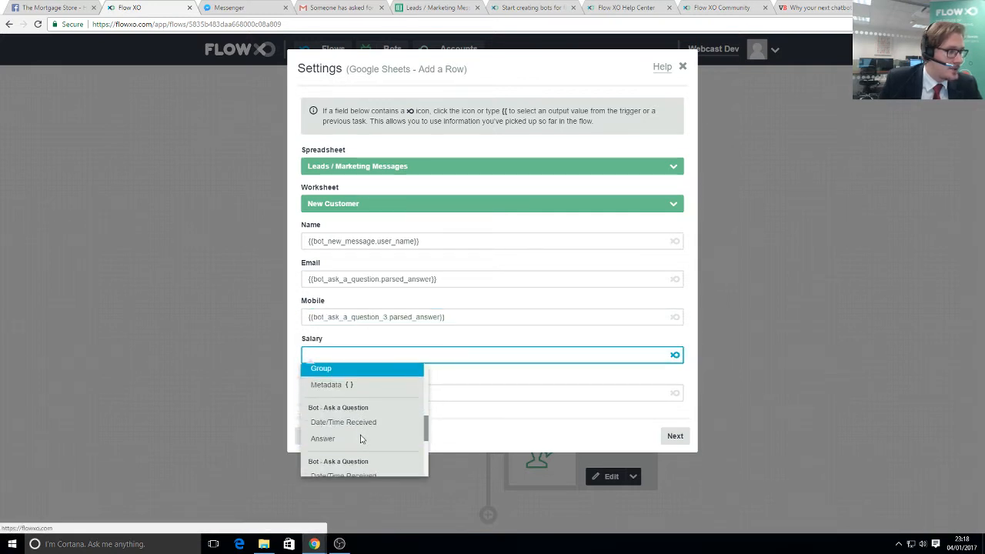
scroll(361, 439, "down", 3)
left_click(339, 423)
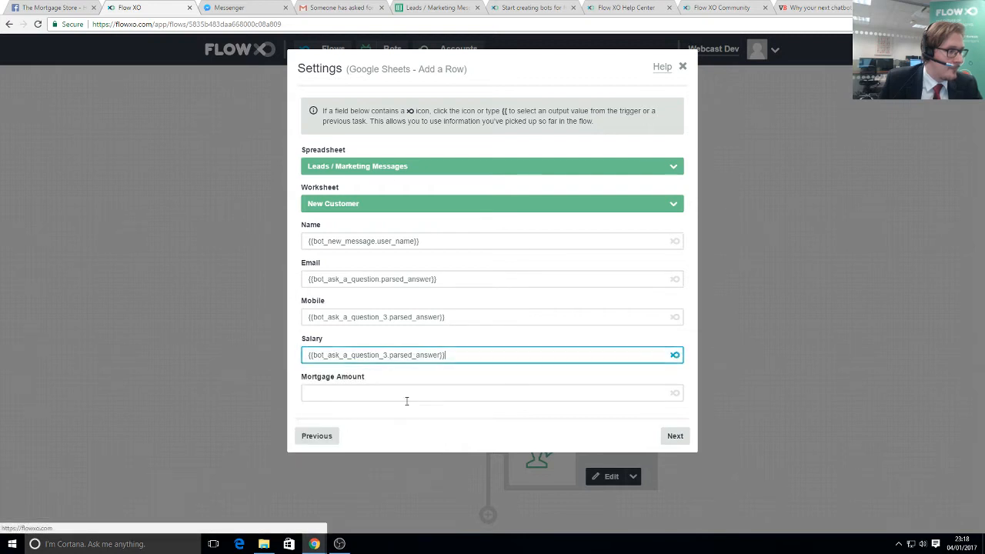
- Map Mortgage Amount to the Calculate Result and continue past the filter
left_click(412, 398)
left_click(675, 393)
scroll(363, 461, "down", 2)
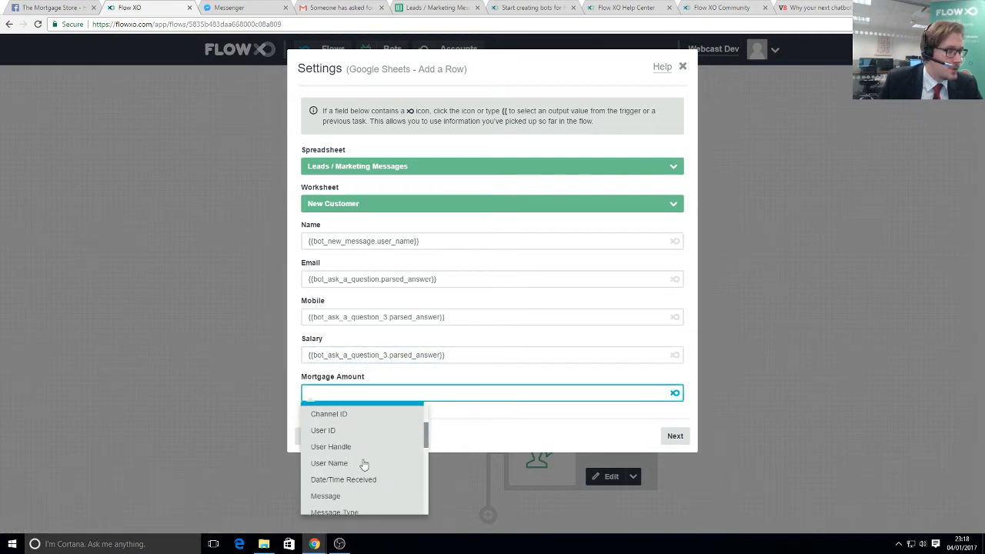
scroll(364, 464, "down", 6)
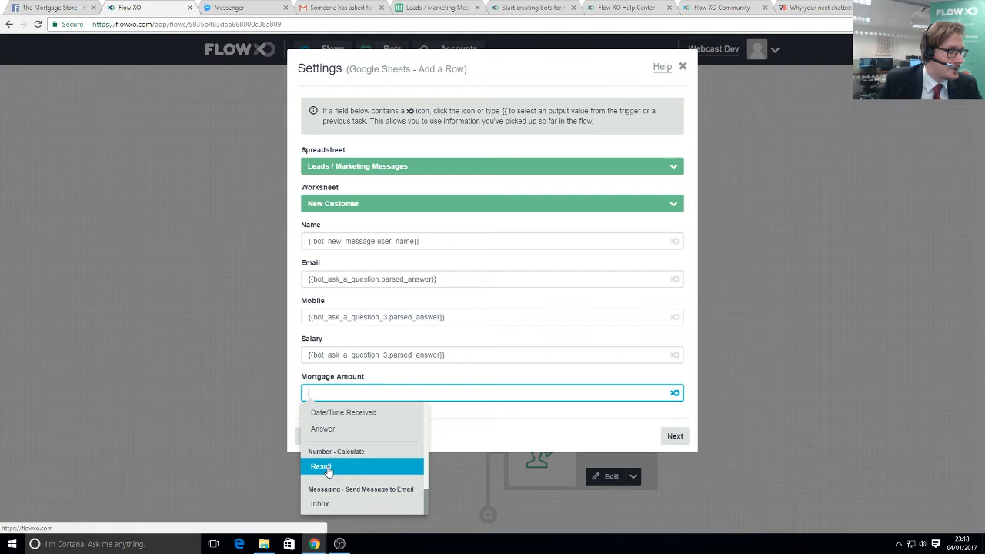
left_click(327, 467)
left_click(675, 435)
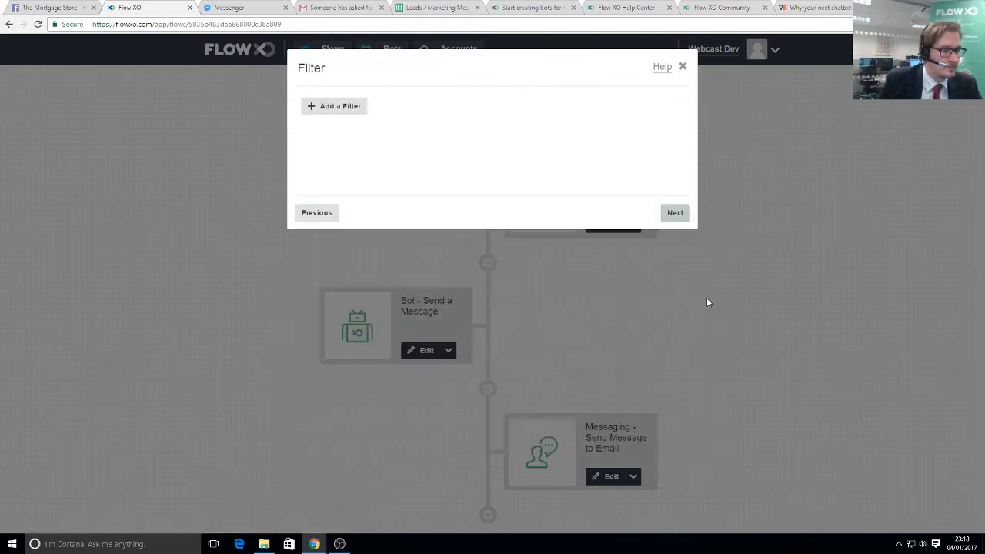
left_click(674, 212)
- Save the Google Sheets step and check it now follows Send Message to Email
left_click(674, 213)
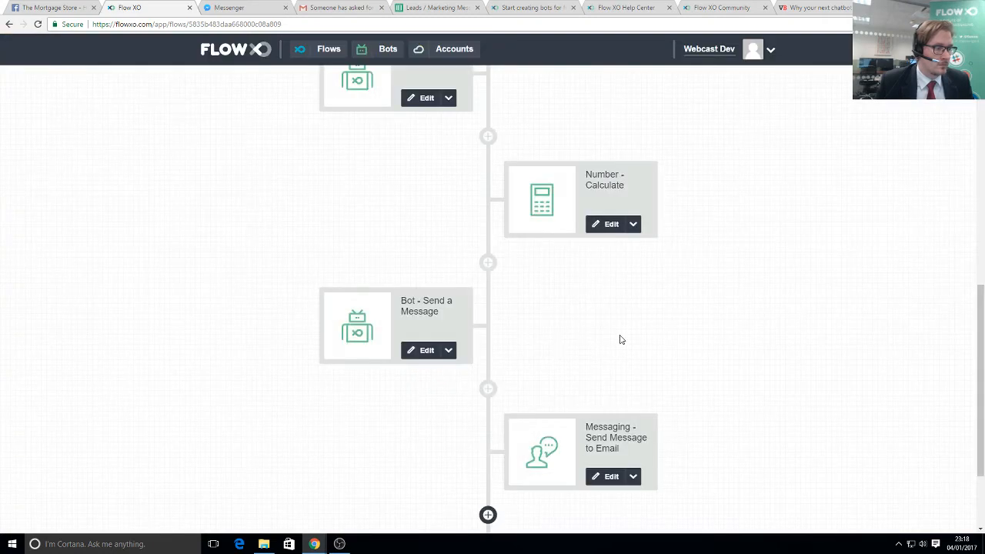
scroll(528, 372, "down", 1)
scroll(541, 372, "down", 1)
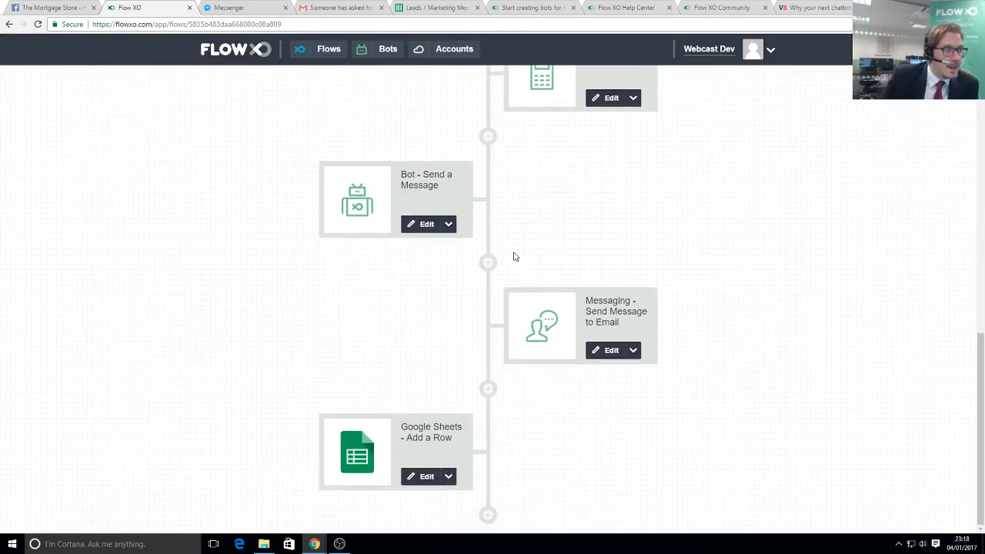
scroll(516, 299, "up", 1)
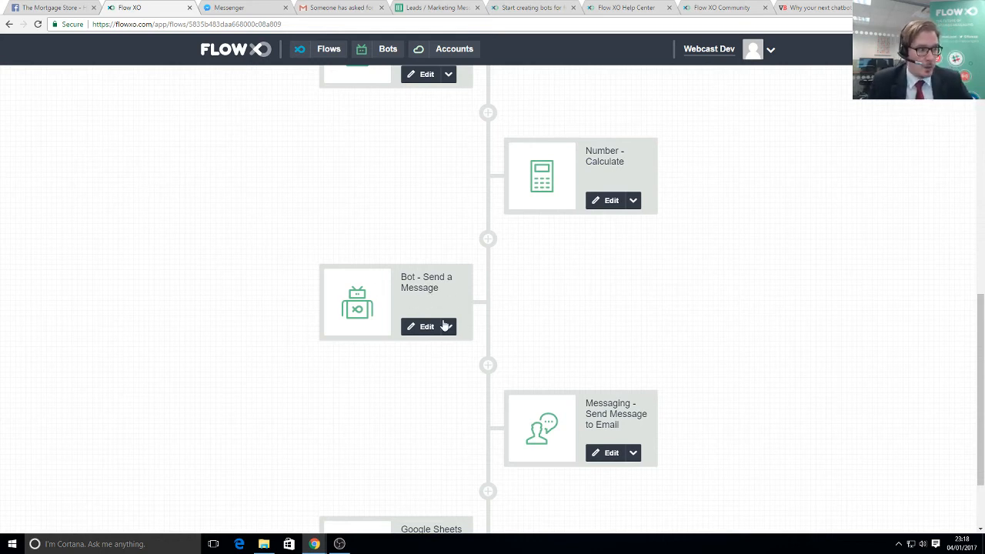
scroll(440, 325, "down", 1)
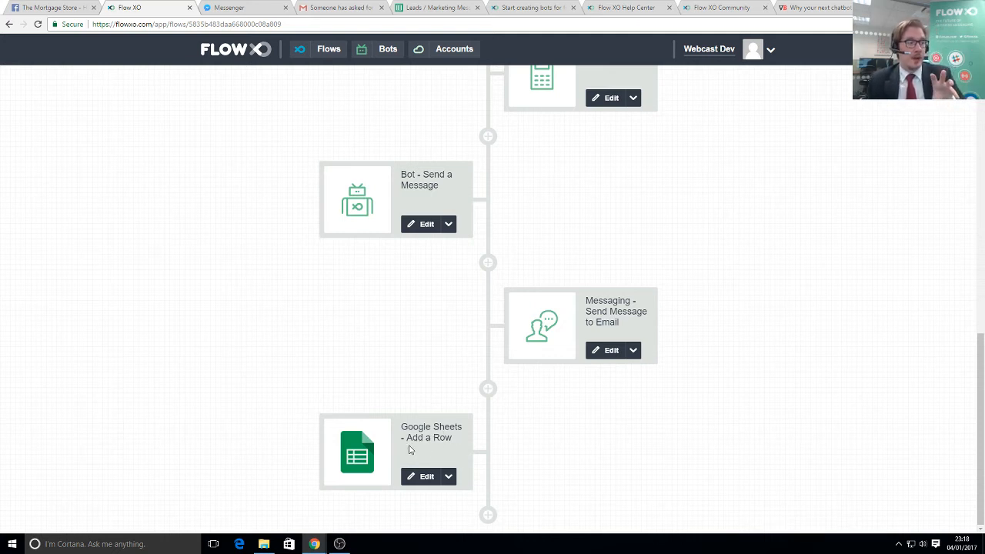
left_click(227, 8)
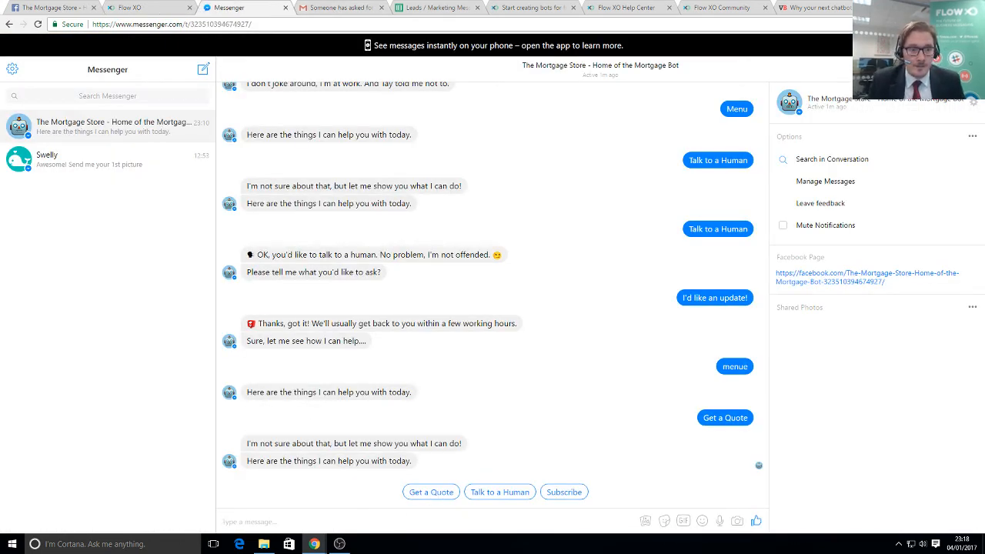
- Start Get a Quote and answer with an email address, a mobile number and a 40000 salary
left_click(445, 497)
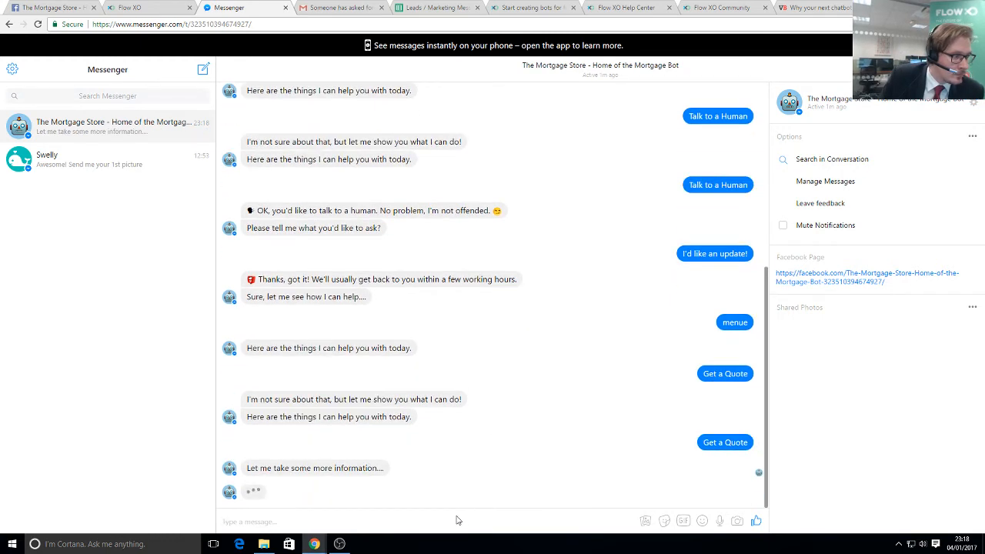
left_click(455, 520)
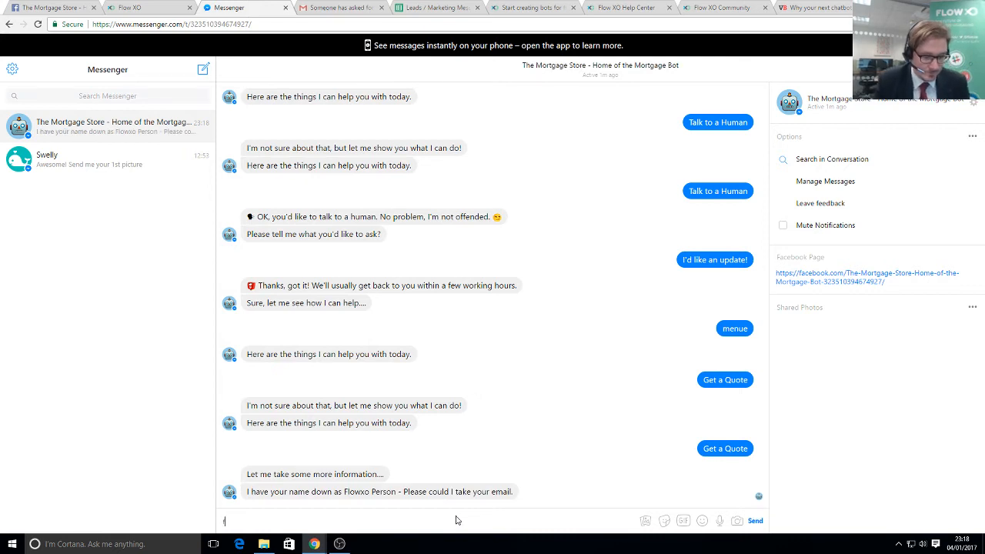
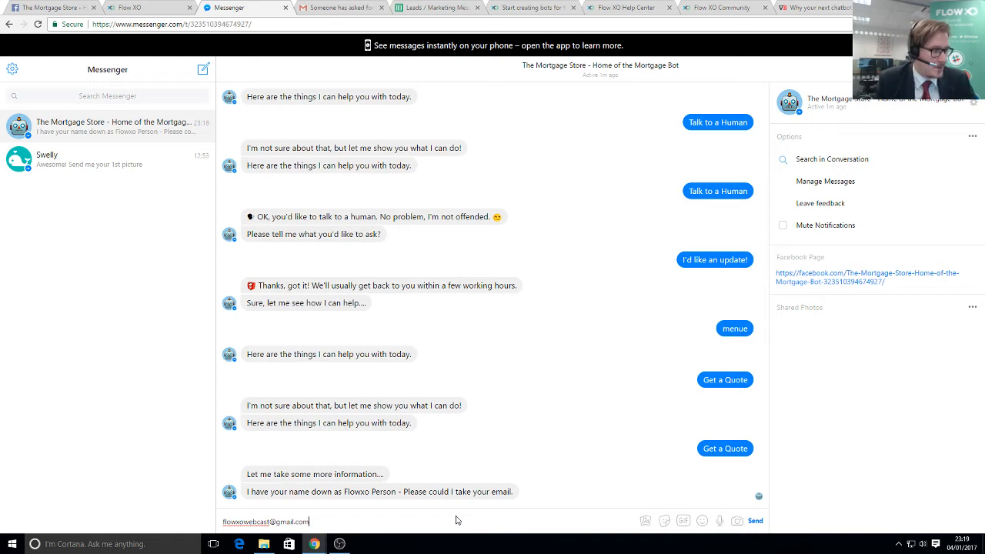
key("Return")
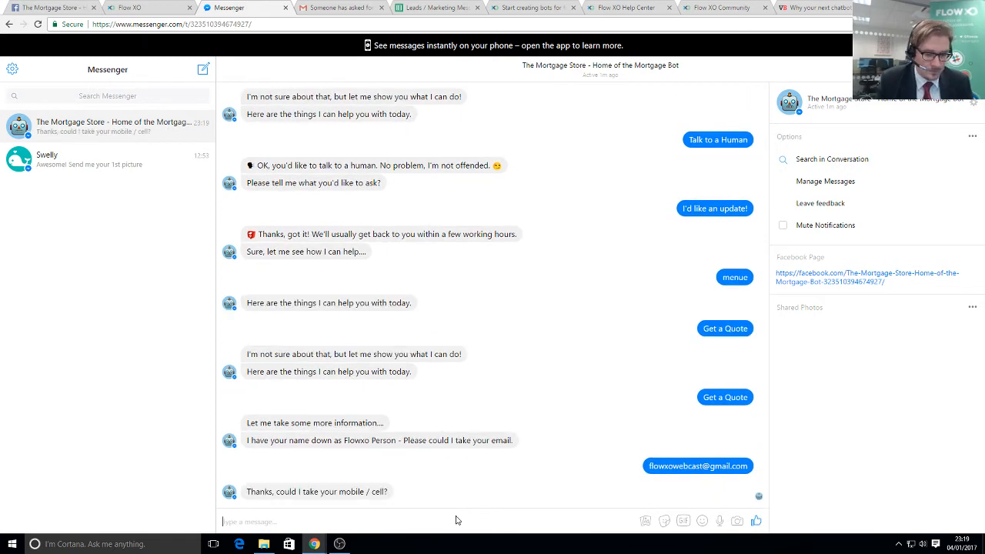
type("01234567890")
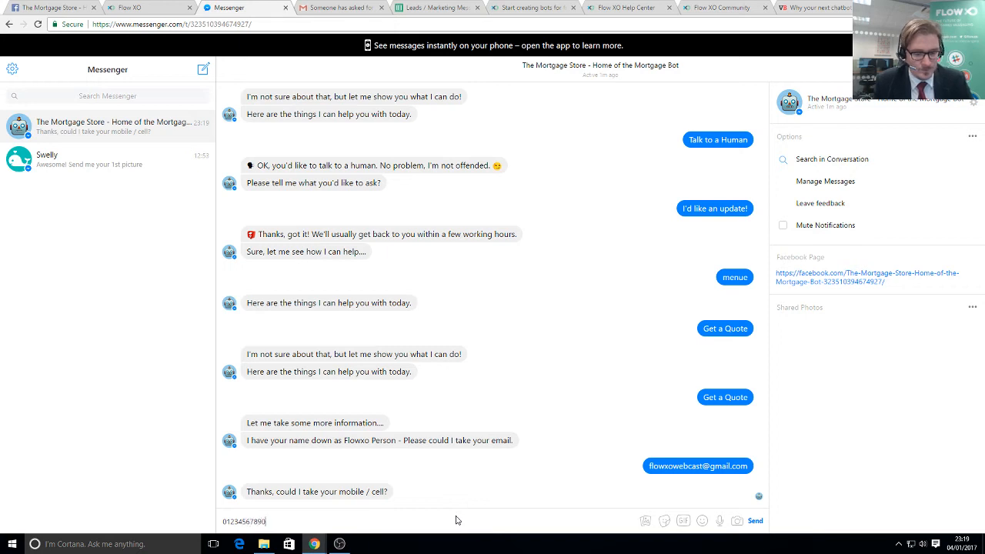
key("Return")
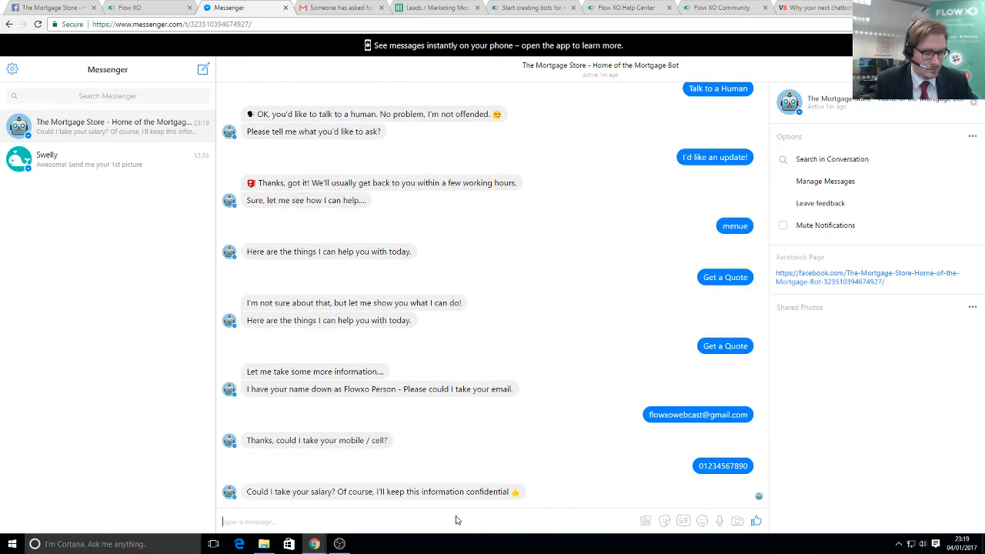
type("40000")
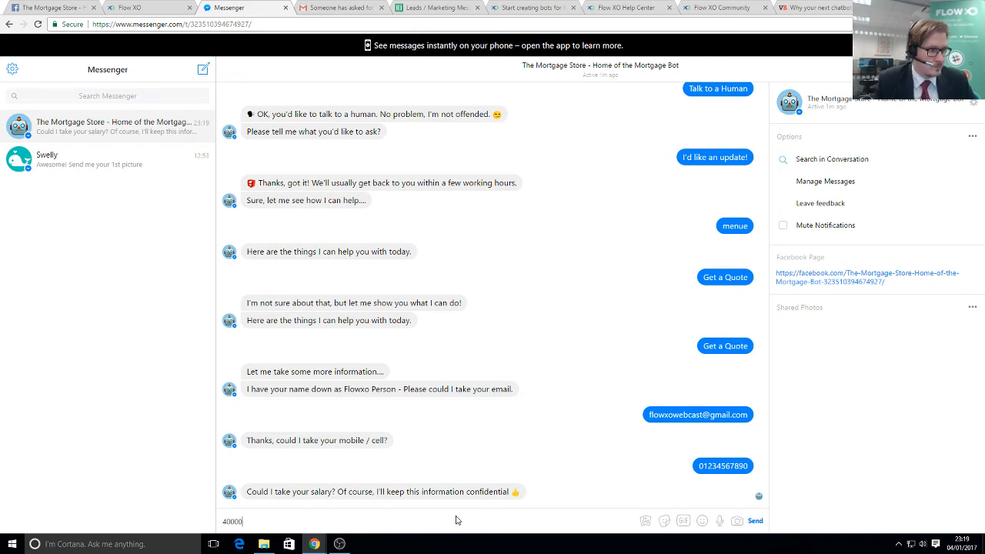
key("Return")
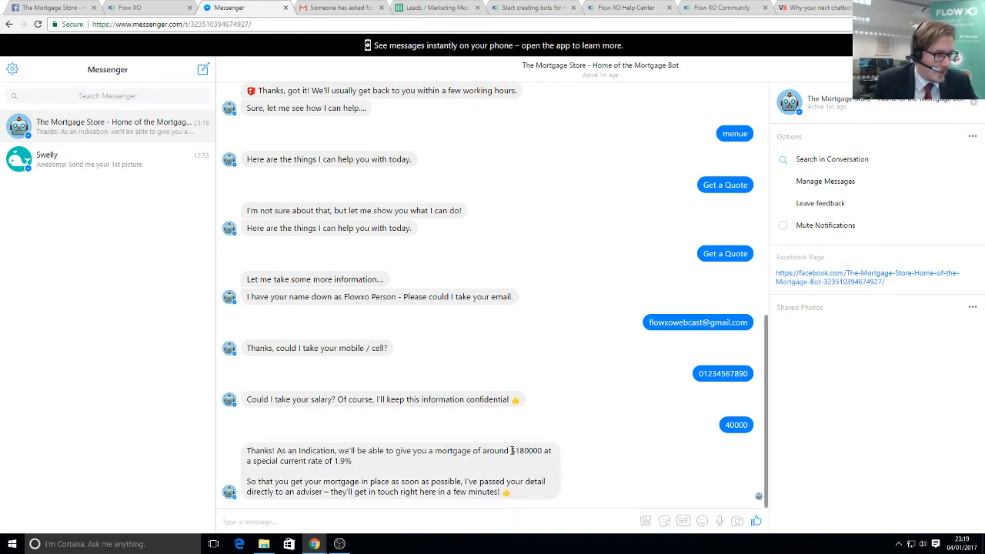
- Highlight the returned $180000 quote and 1.9% rate
left_click_drag(510, 450, 542, 451)
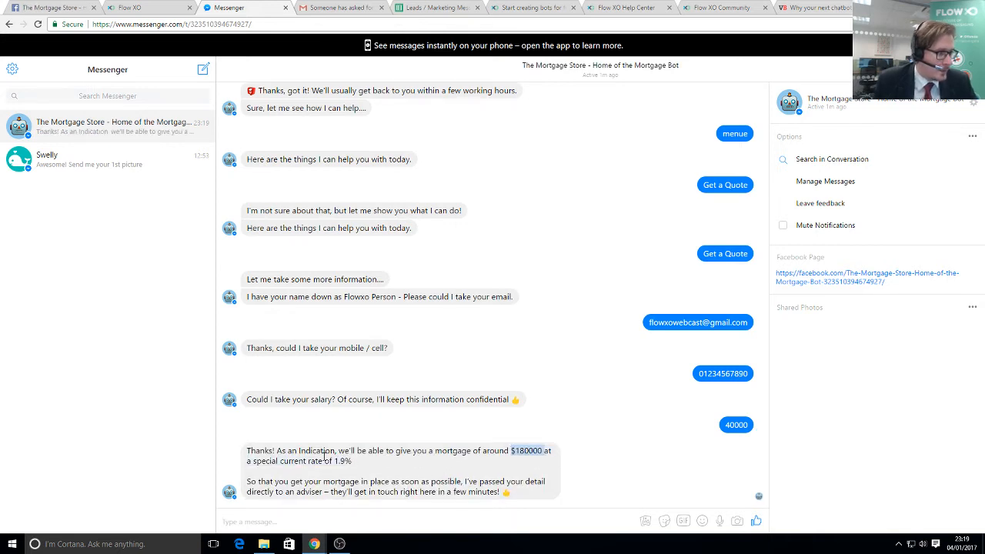
left_click_drag(324, 461, 352, 461)
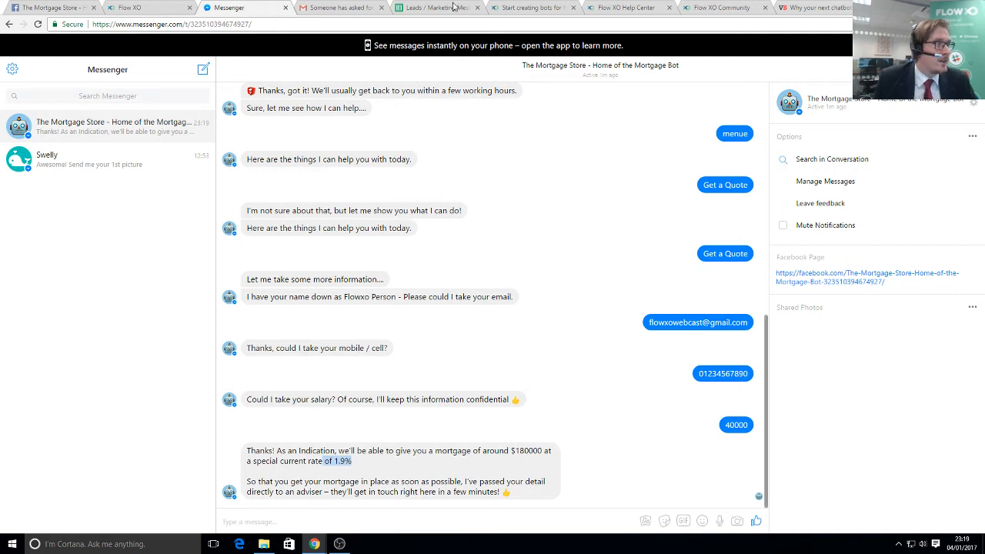
left_click(343, 7)
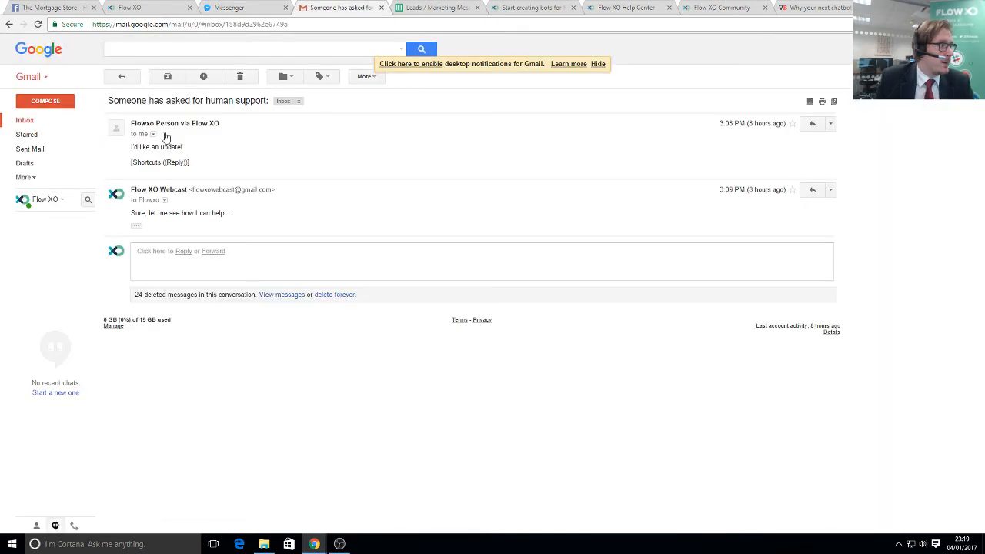
- Check the Gmail inbox for new mail, then go back to the Flow XO flow
left_click(33, 123)
left_click(166, 79)
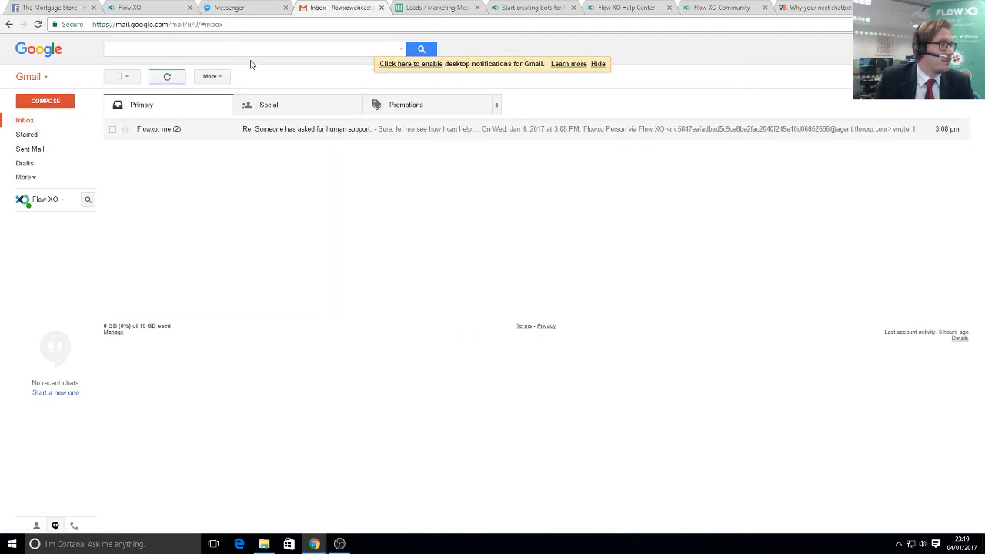
left_click(144, 5)
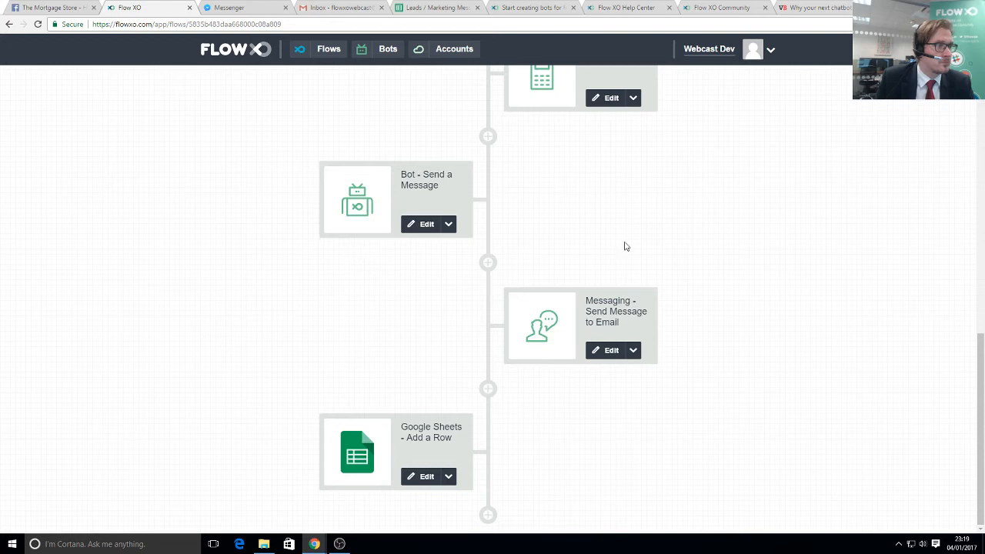
scroll(776, 248, "up", 10)
- View the Get a Quote logs and expand the Send Message to Email entry's recipient details
left_click(765, 129)
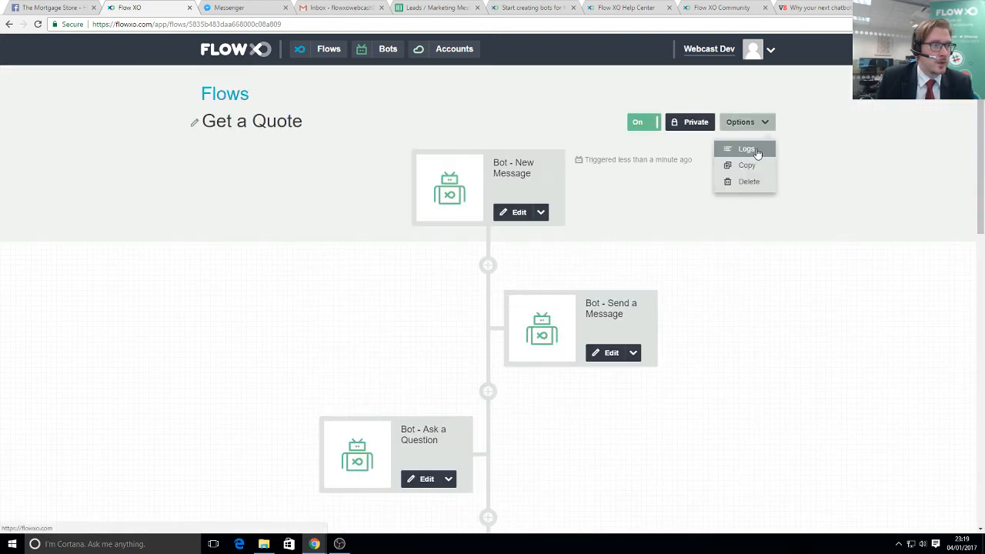
left_click(756, 151)
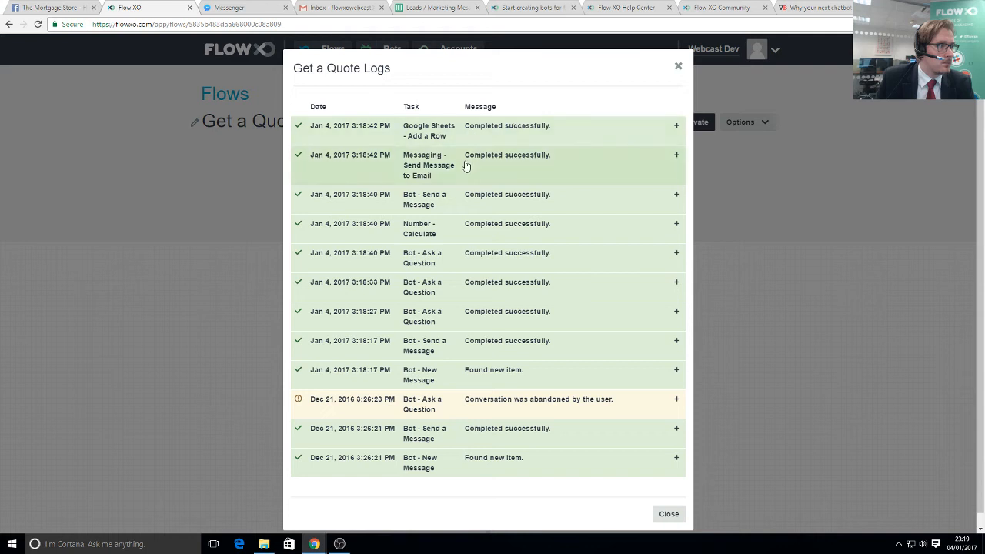
left_click(466, 163)
left_click_drag(307, 249, 377, 247)
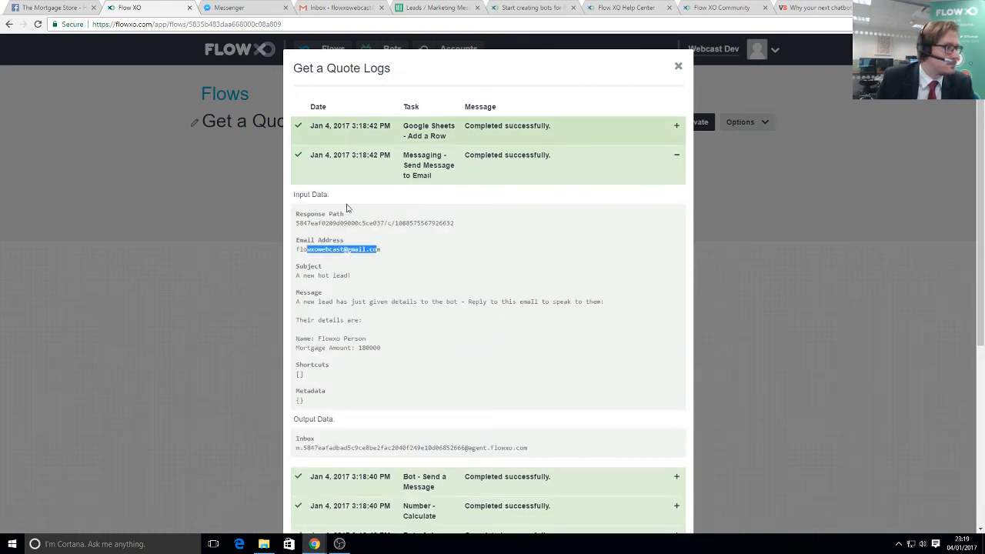
left_click(320, 250)
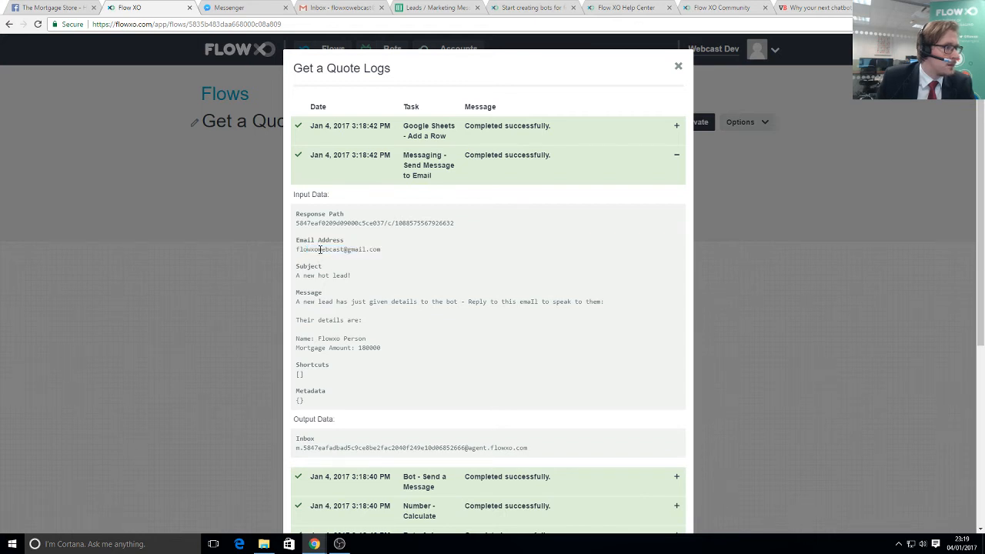
left_click(333, 6)
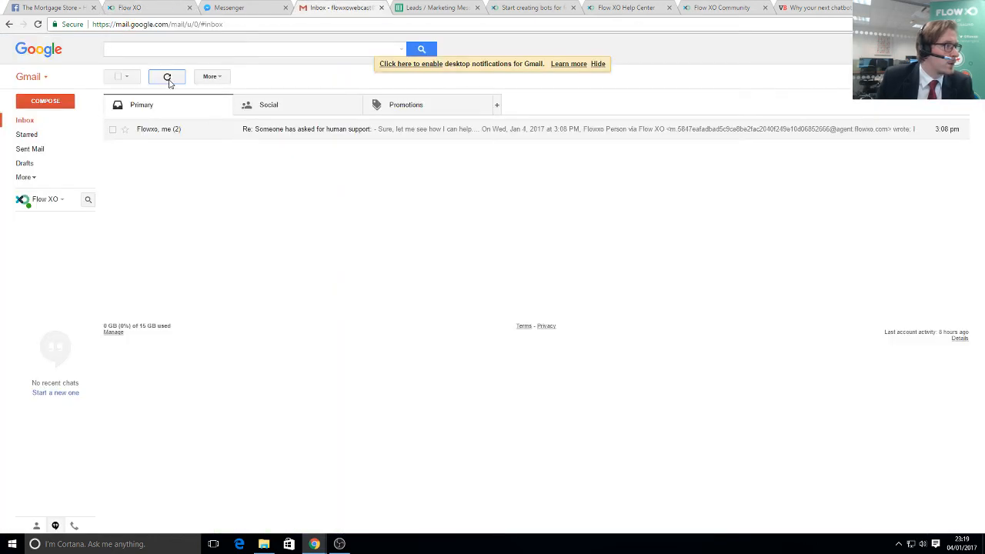
- Reply 'Sure! let me get this quote sorted out for you!' in the human support thread
left_click(168, 79)
left_click(308, 131)
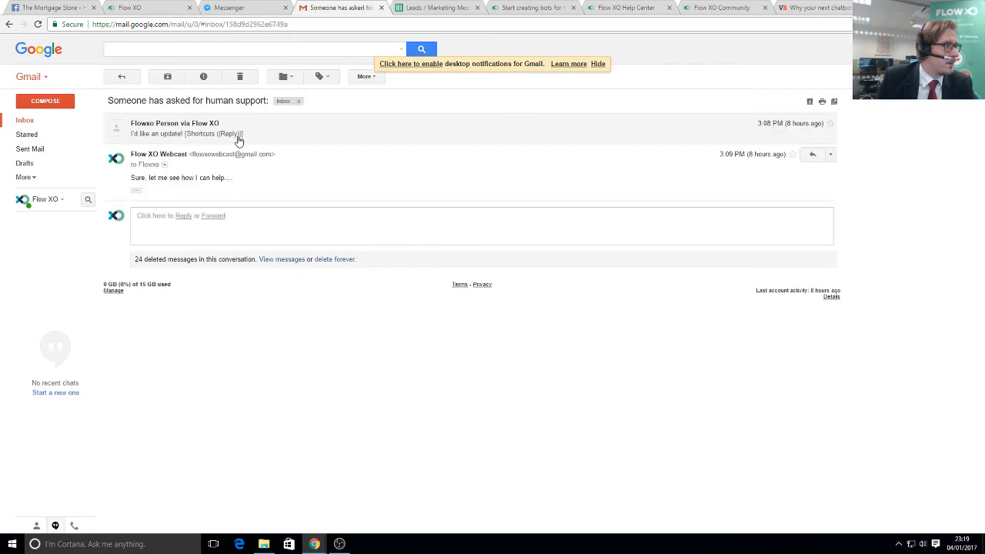
left_click(283, 131)
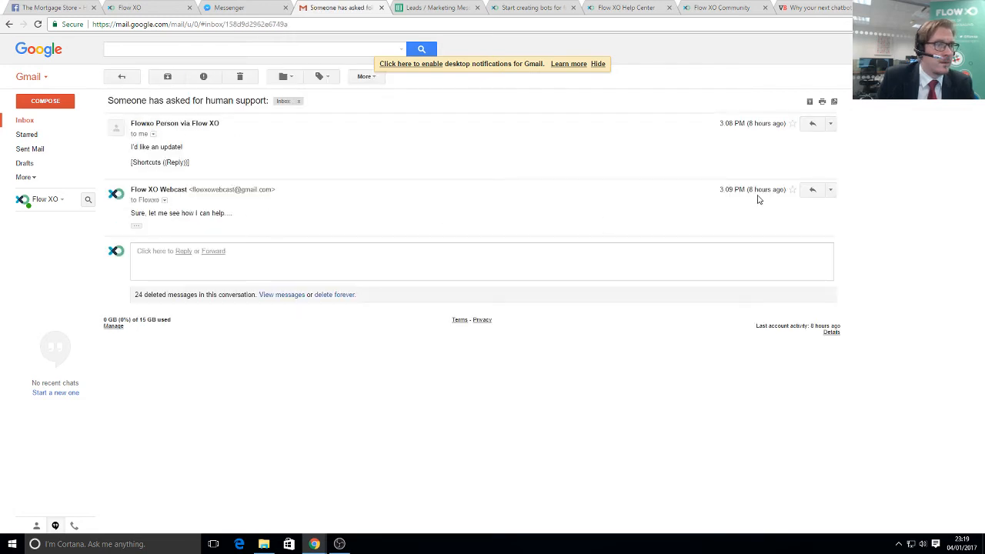
left_click(811, 190)
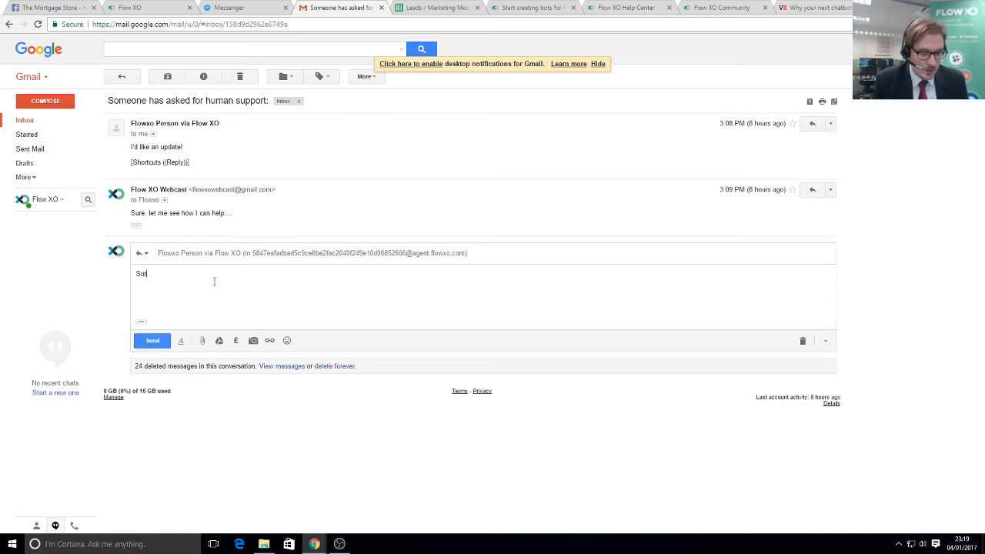
type("Sure! let me get this quote sorted out for you!")
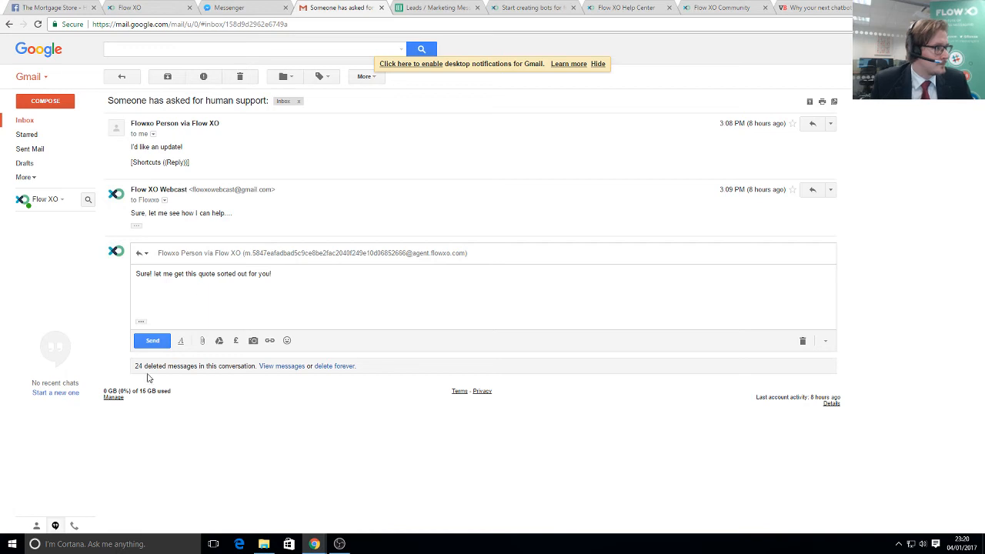
left_click(152, 340)
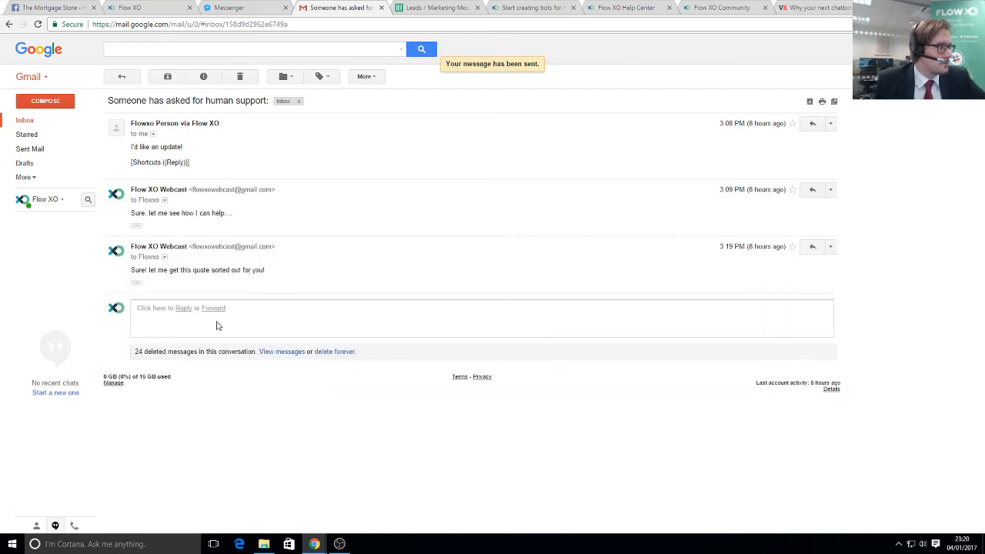
left_click(215, 9)
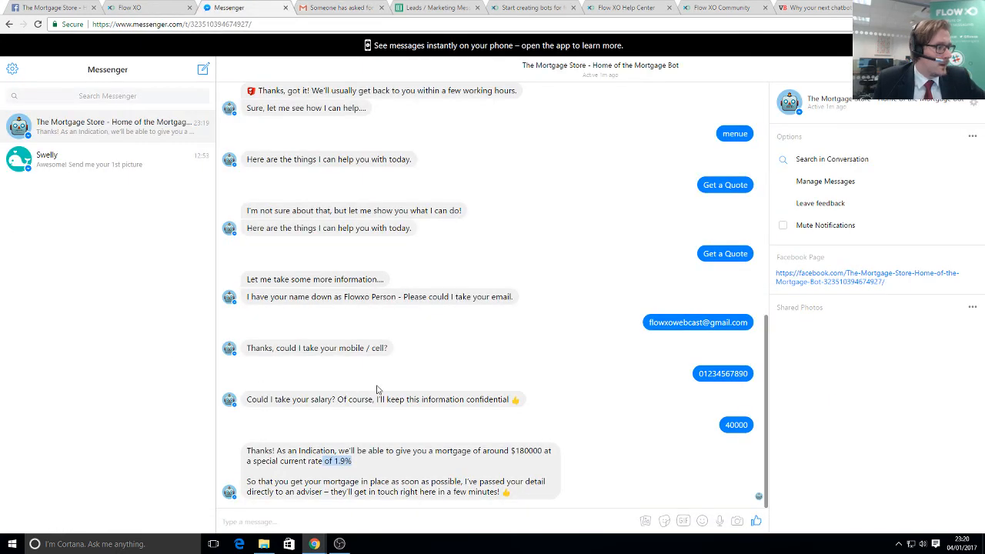
- Check the forwarded email reply in the Mortgage Store chat, then return to the Flow XO logs
left_click(529, 523)
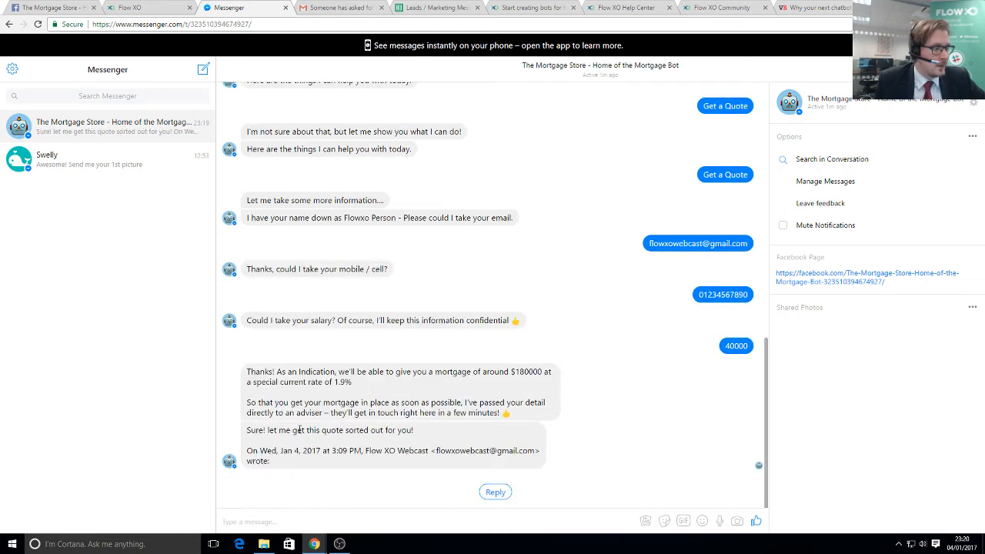
left_click_drag(383, 454, 396, 466)
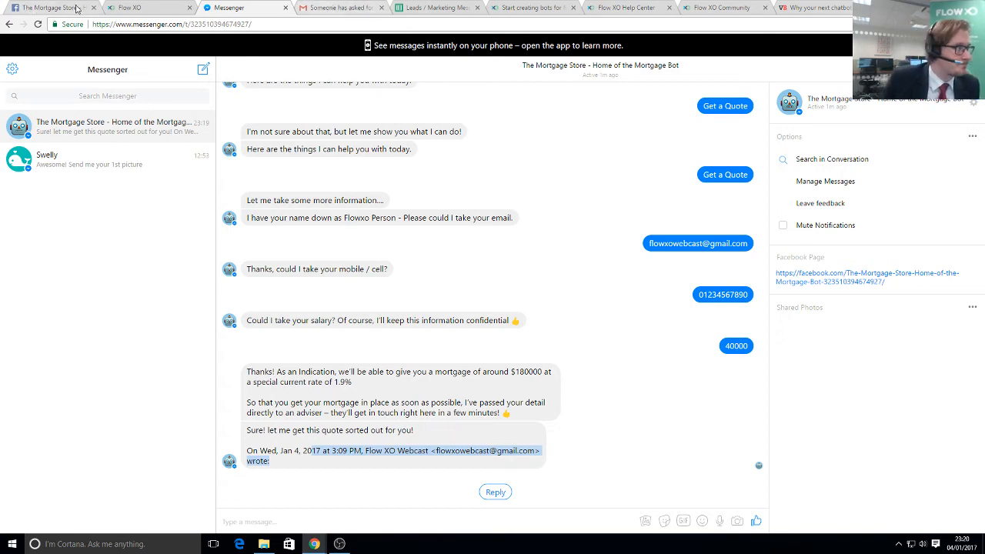
left_click(135, 8)
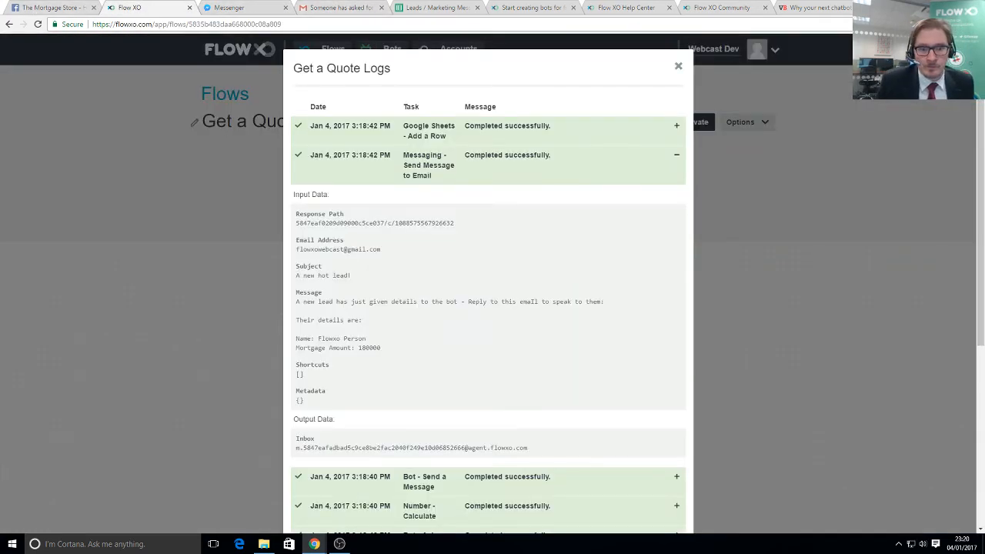
- Close the Get a Quote logs and return to the Mortgage Store bot chat in Messenger to write a message
double_click(678, 67)
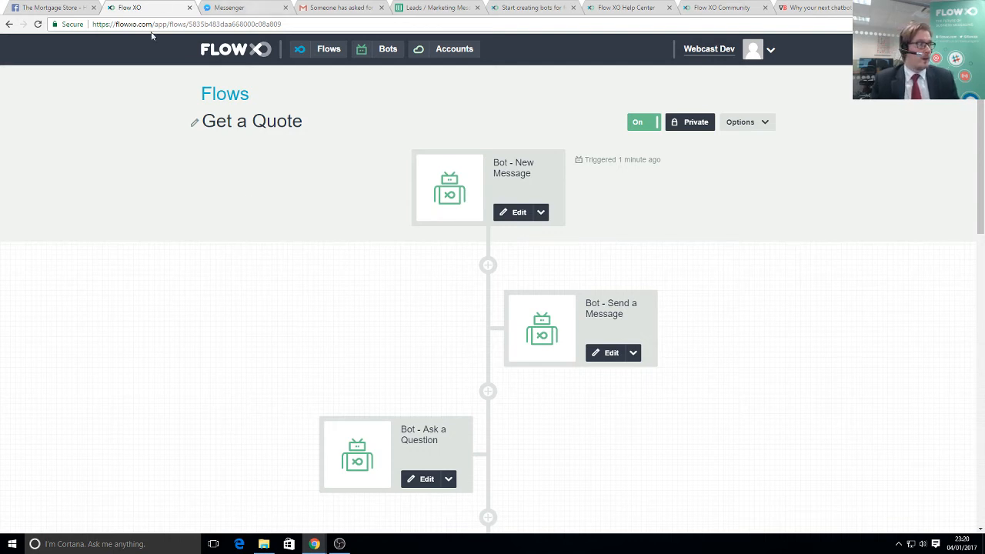
left_click(229, 8)
left_click(431, 521)
- Send 'menu' to the bot, subscribe to Remortgage offers, then return to Flow XO's Flows list
type("m")
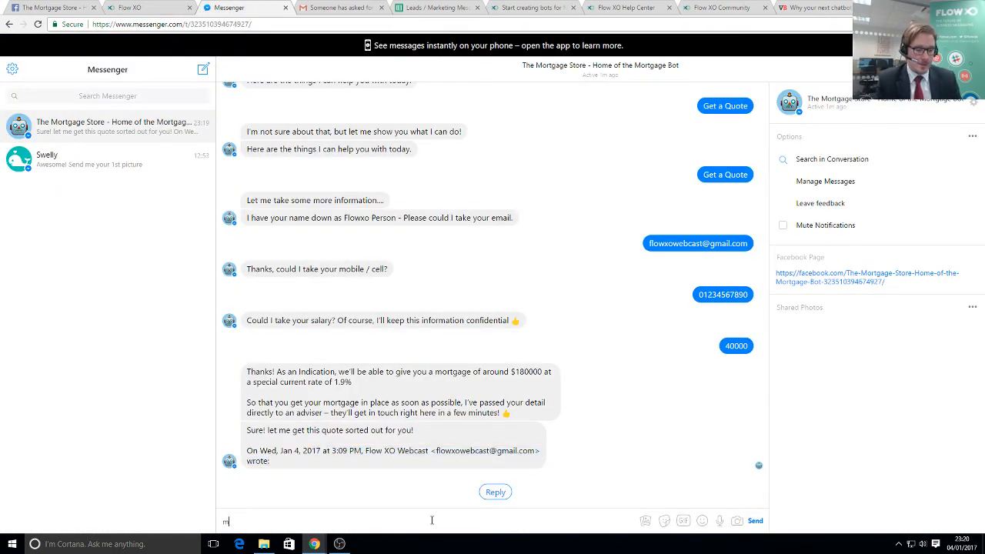
type("enu")
key("Return")
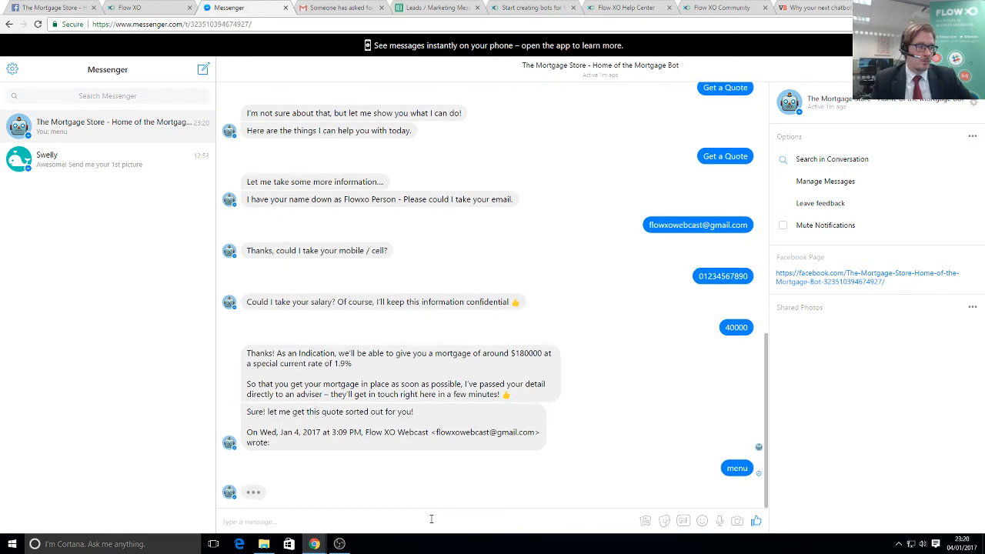
left_click(562, 496)
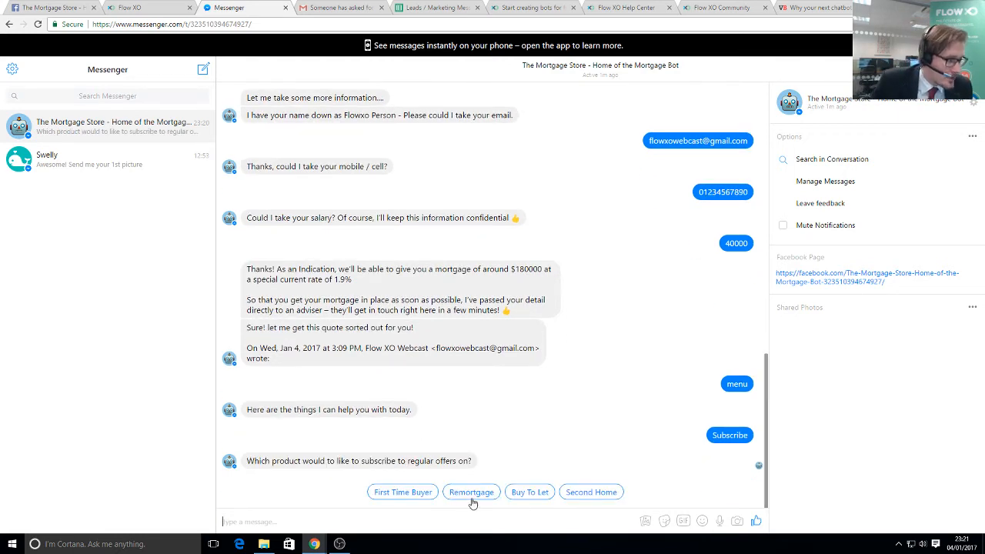
left_click(482, 498)
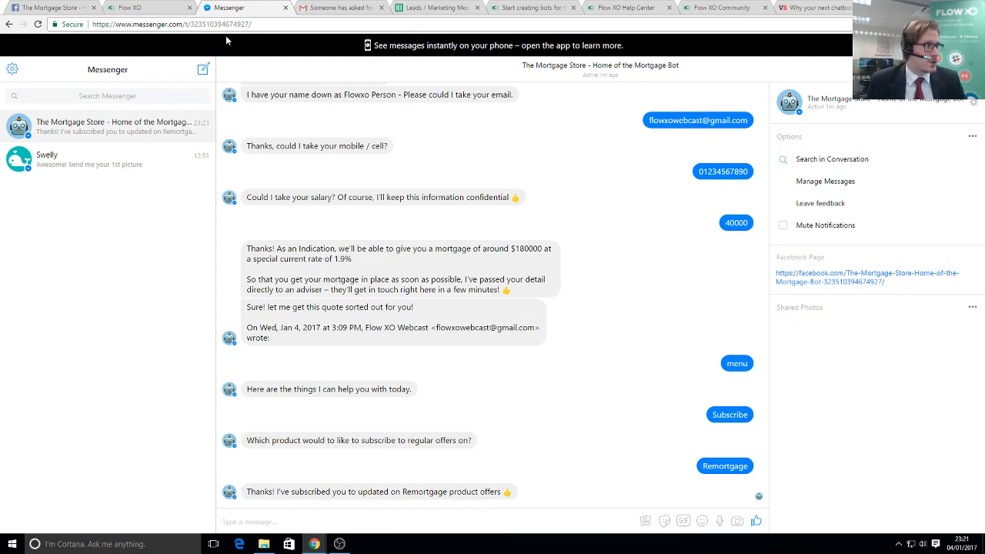
left_click(156, 6)
left_click(217, 55)
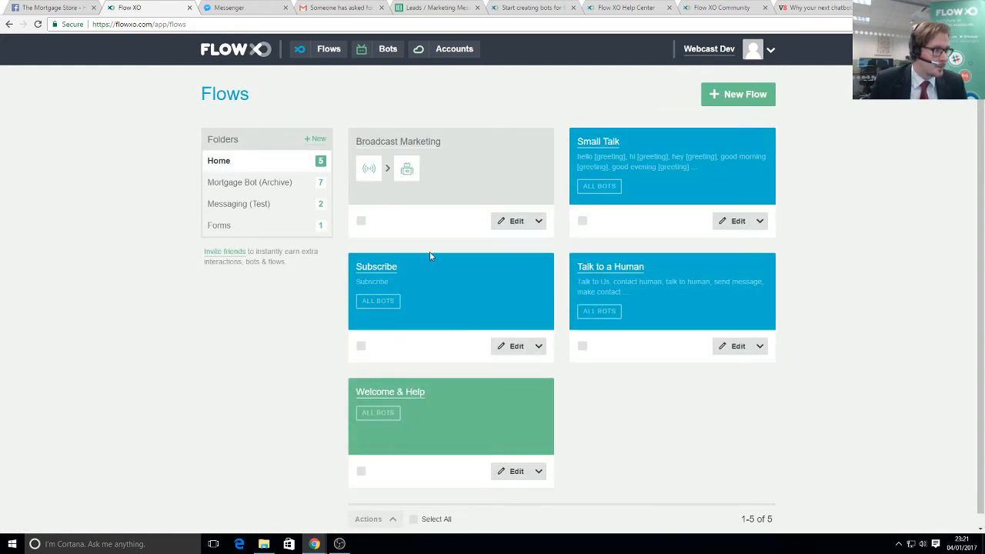
- Open the Subscribe flow and step through its trigger settings, saving them unchanged
left_click(397, 273)
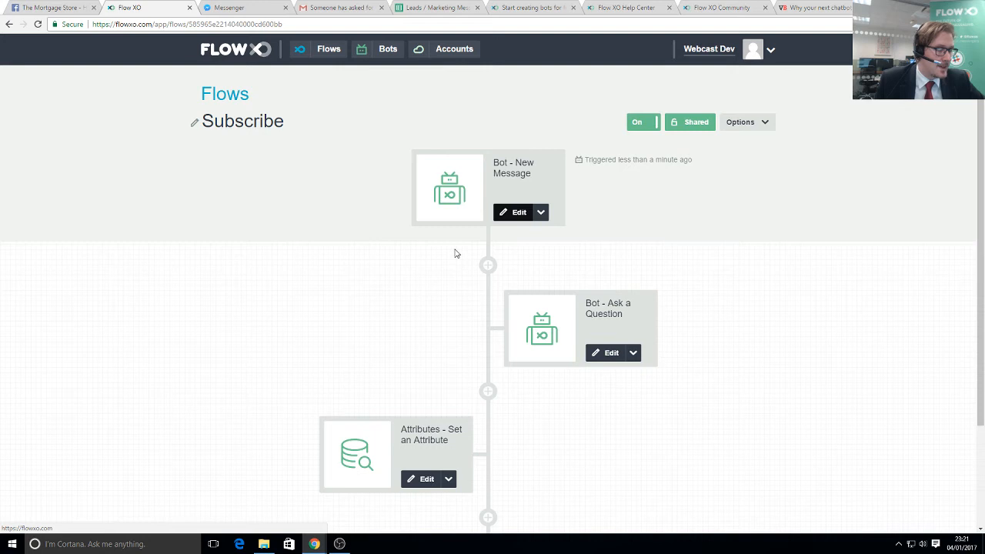
scroll(654, 484, "down", 1)
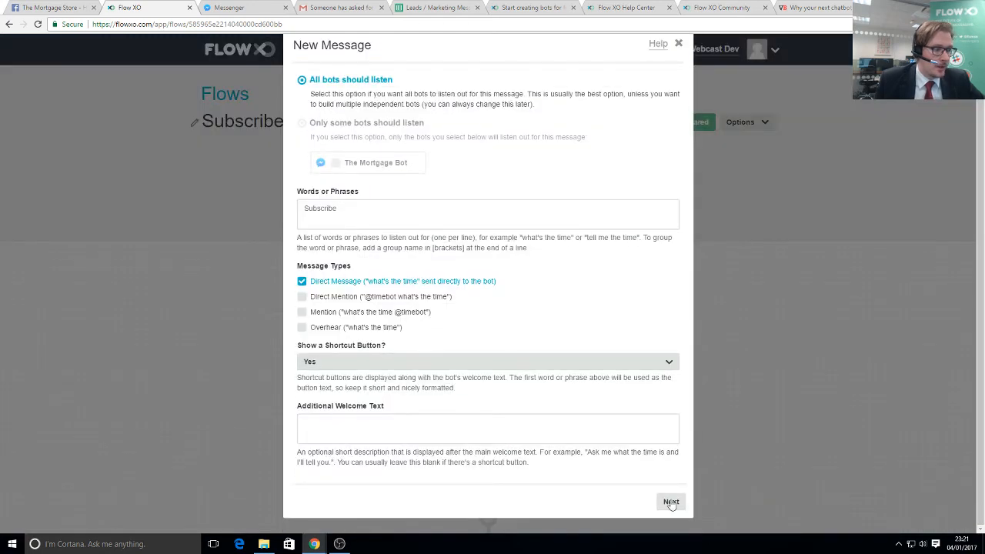
left_click(670, 503)
left_click(675, 213)
left_click(675, 213)
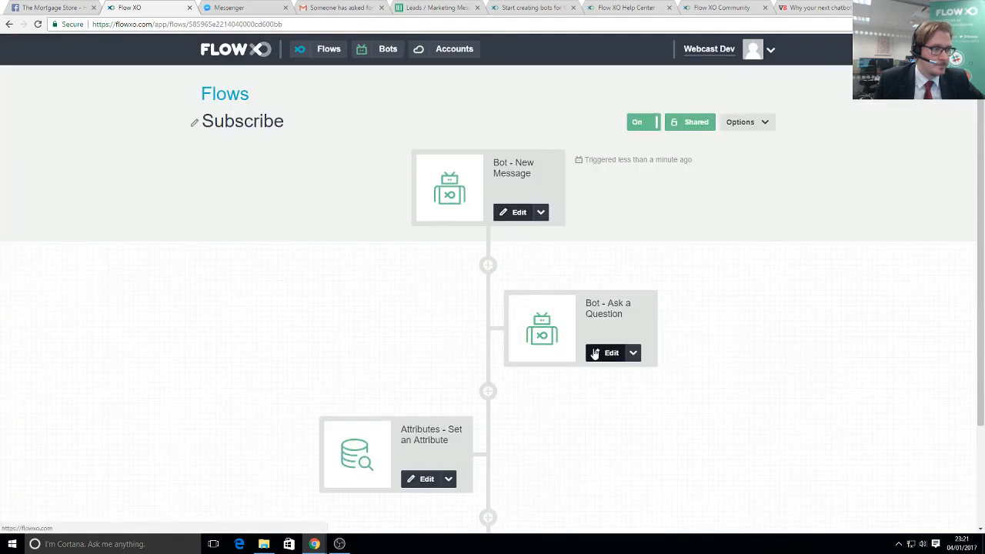
- Review the Ask a Question step's settings and save it unchanged
left_click(591, 352)
scroll(343, 238, "down", 1)
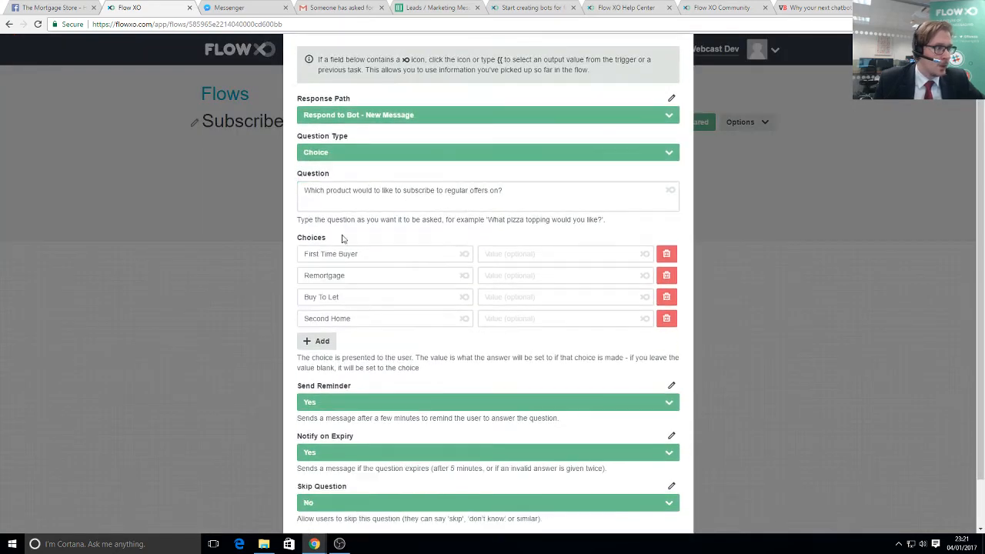
scroll(464, 349, "down", 1)
left_click(671, 503)
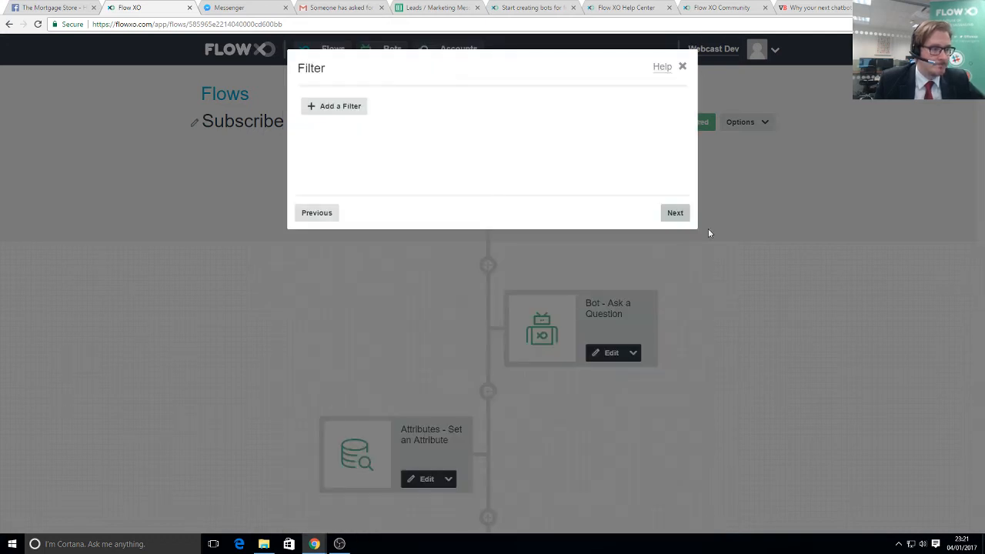
left_click(675, 215)
left_click(674, 217)
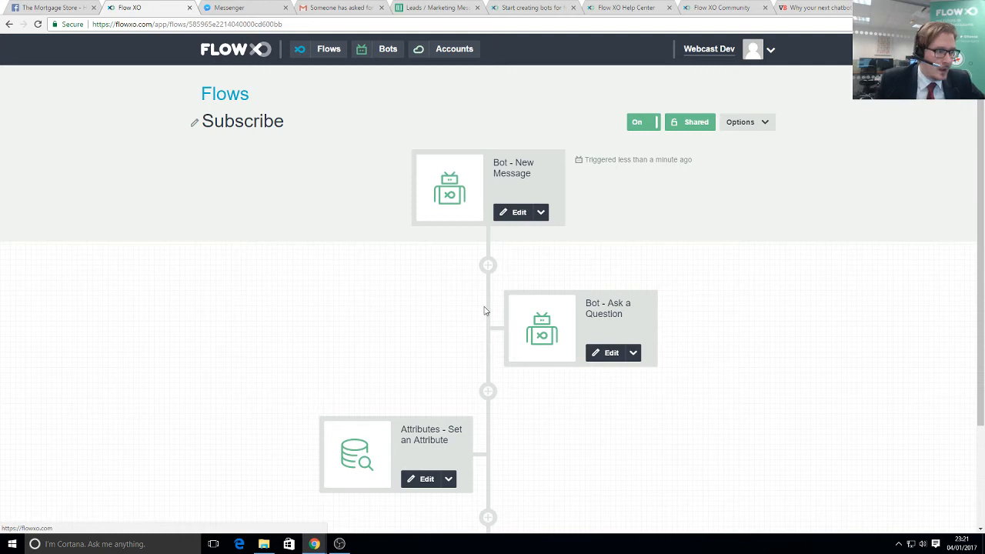
- Review the Set an Attribute step unchanged, then open the Broadcast Marketing flow from the flows list
scroll(416, 396, "down", 1)
scroll(444, 407, "down", 1)
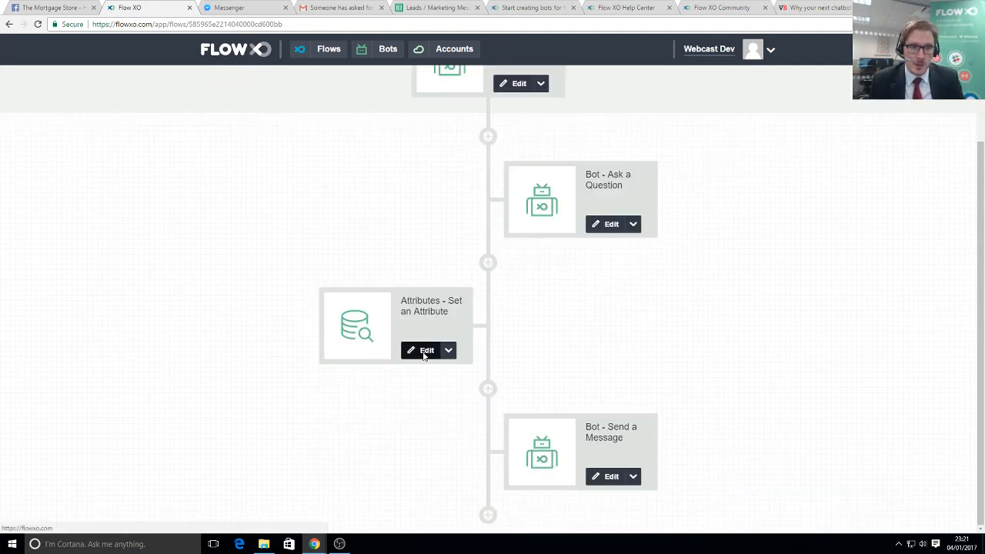
left_click(423, 351)
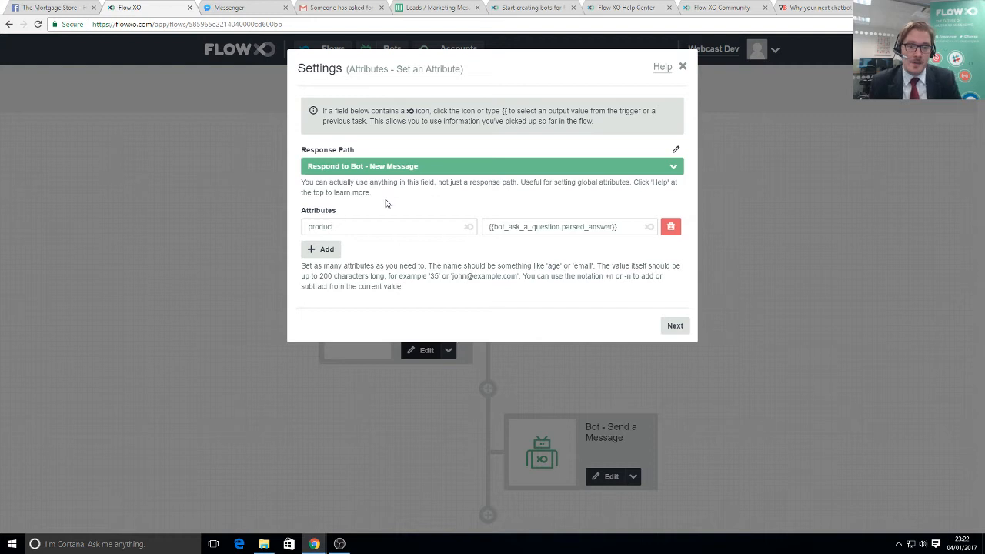
left_click(681, 326)
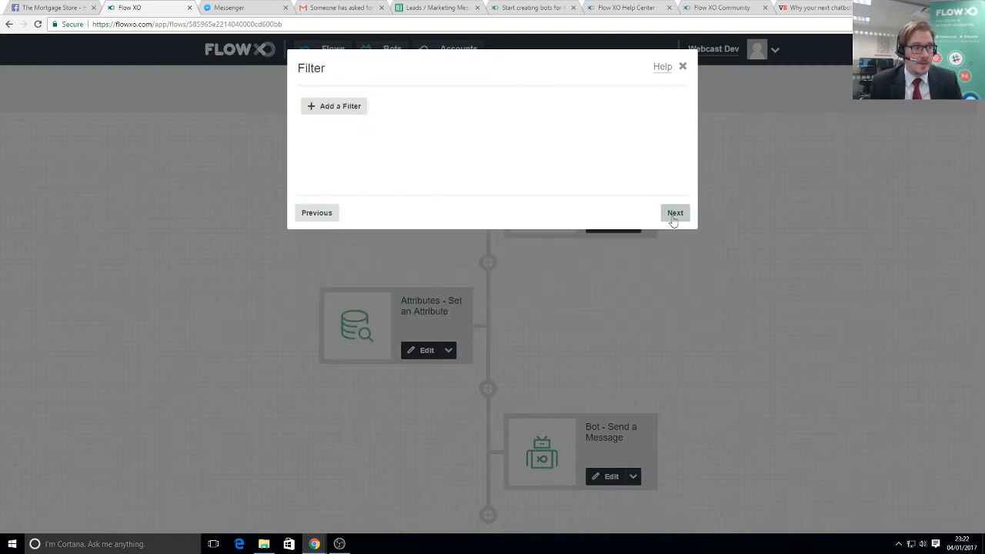
left_click(675, 214)
left_click(675, 213)
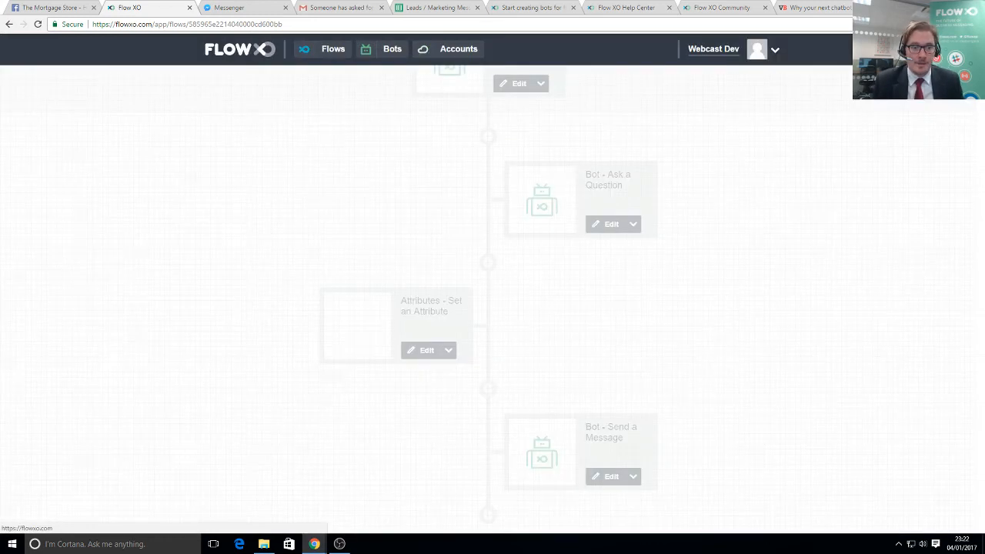
left_click(251, 60)
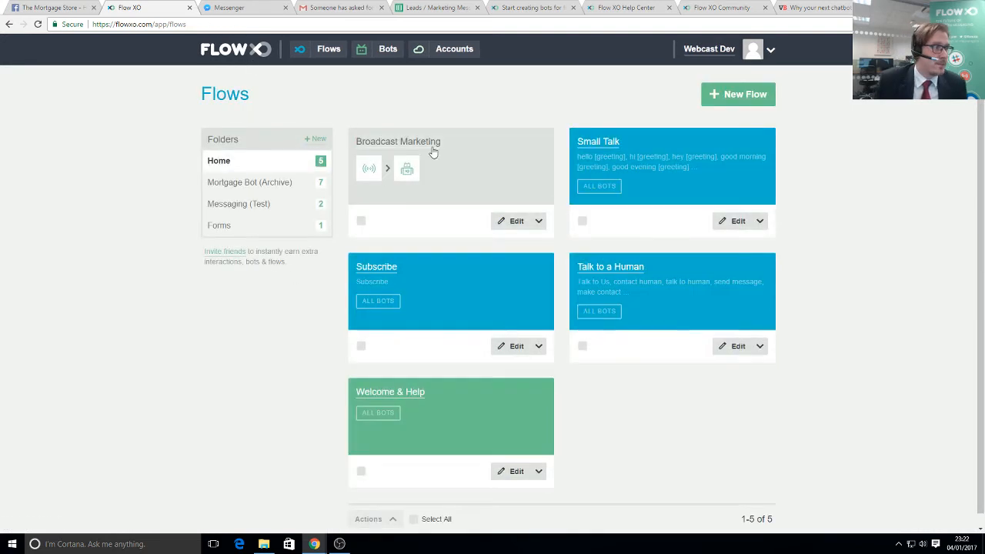
left_click(433, 151)
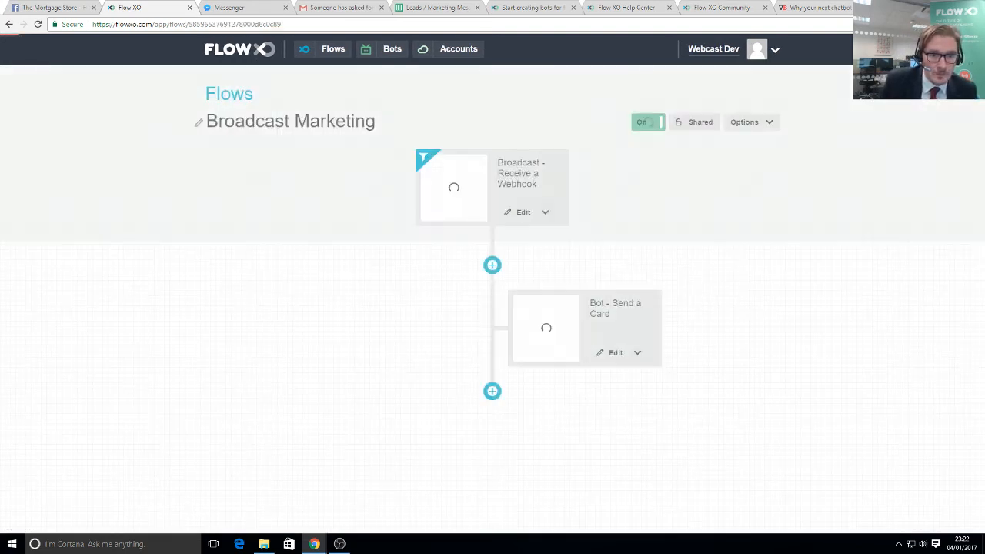
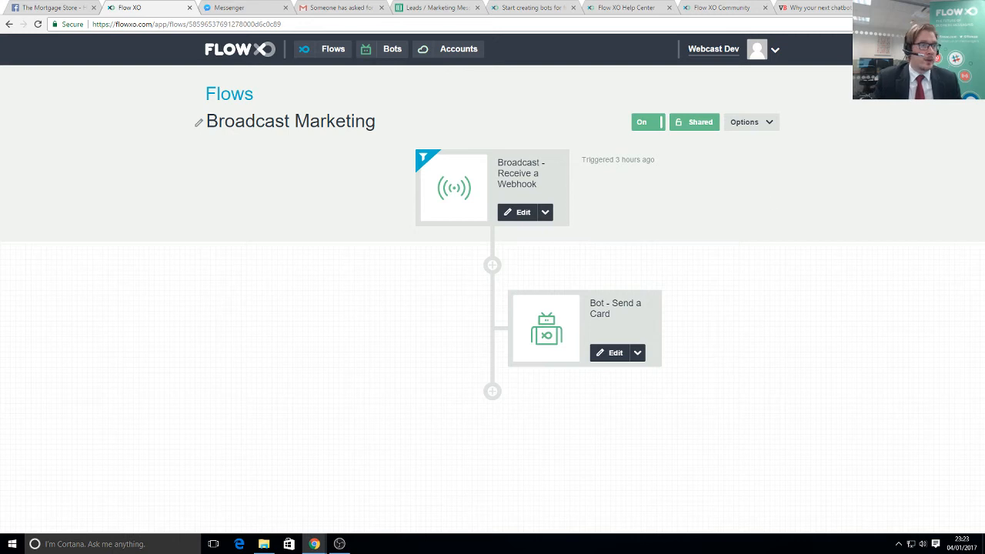
- Load the copied Broadcast Marketing webhook URL in a new Chrome tab, then return to Flow XO
key("ctrl+t")
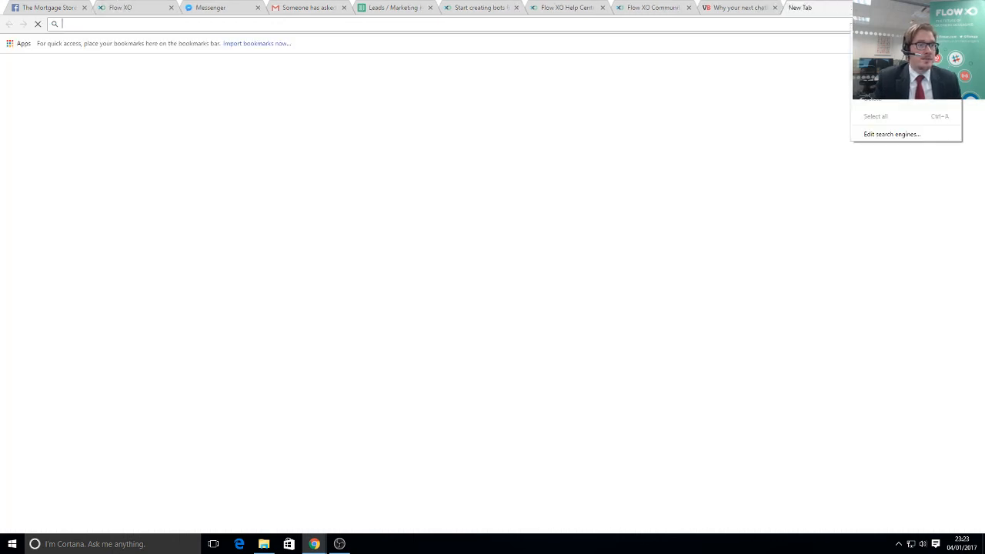
key("ctrl+v")
key("Return")
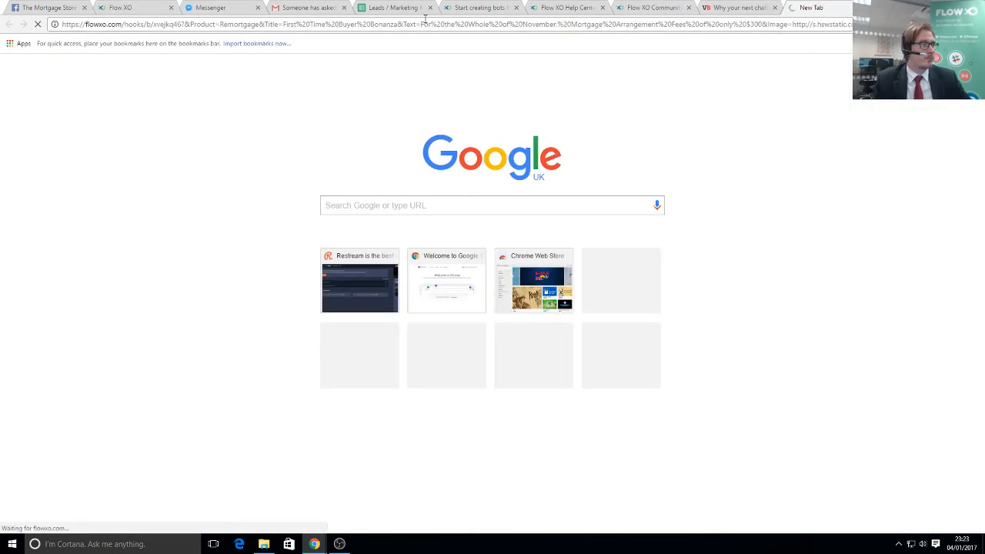
left_click(127, 7)
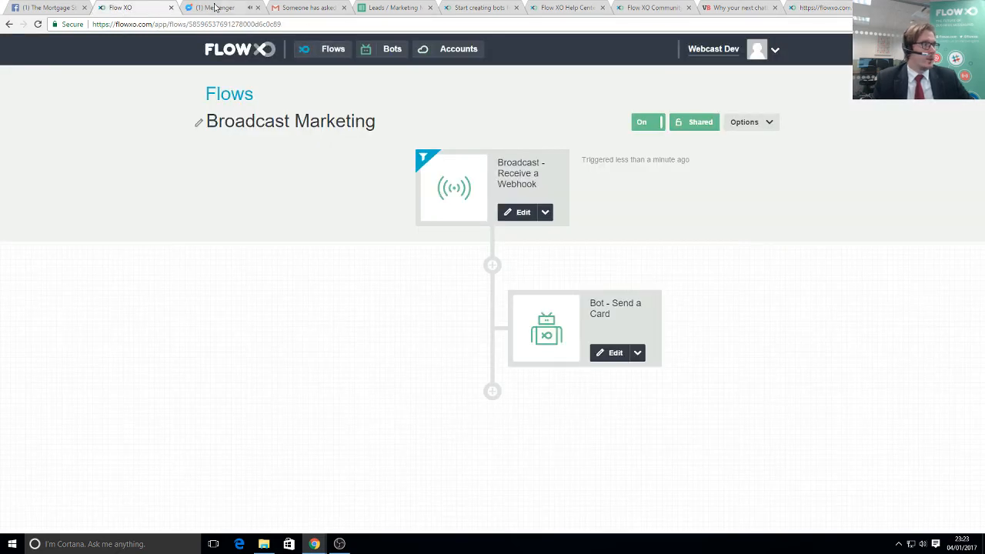
left_click(215, 8)
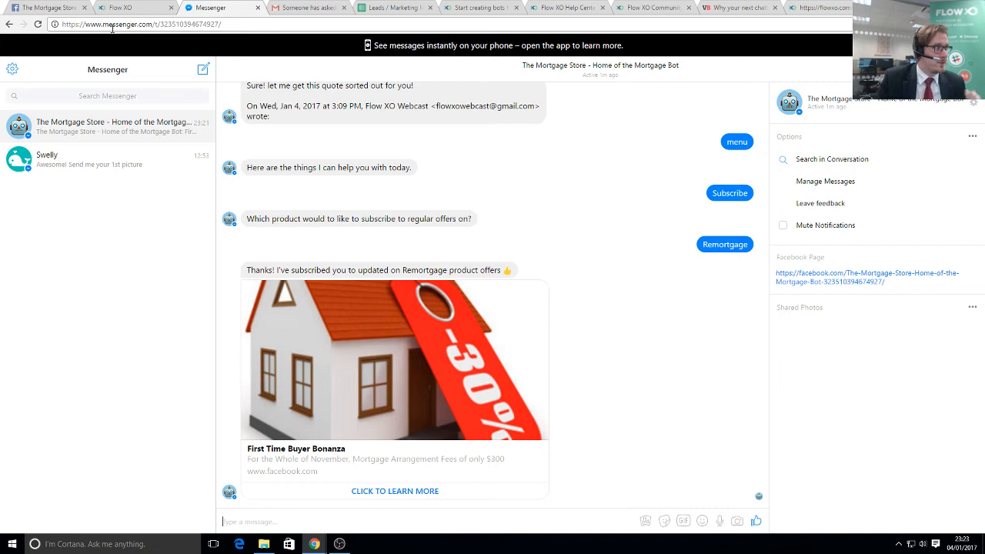
left_click(134, 10)
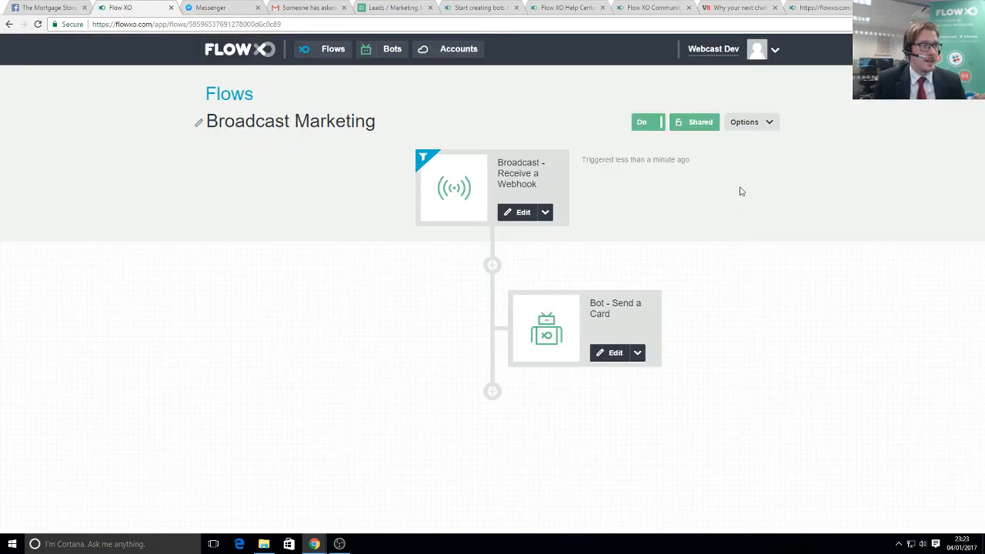
left_click(756, 125)
left_click(750, 149)
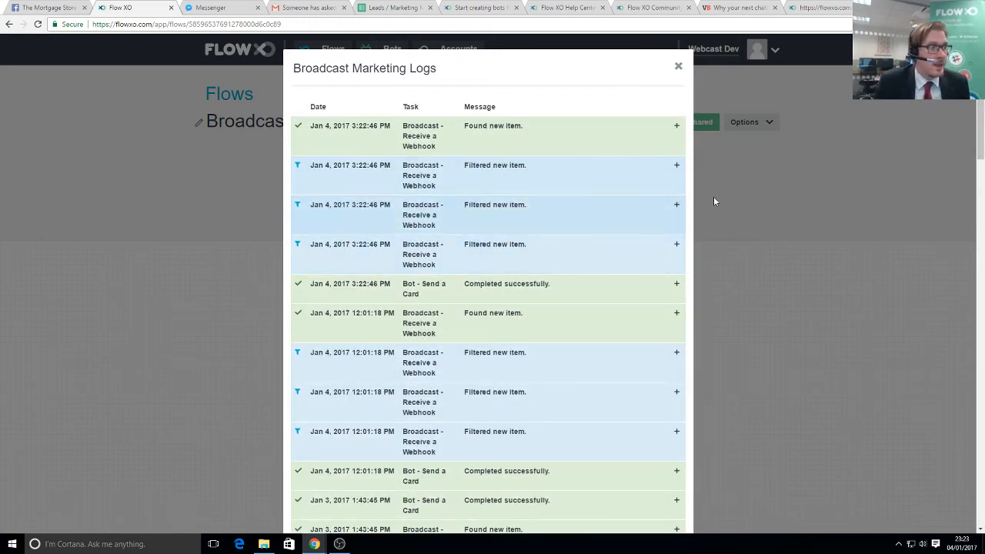
left_click(678, 67)
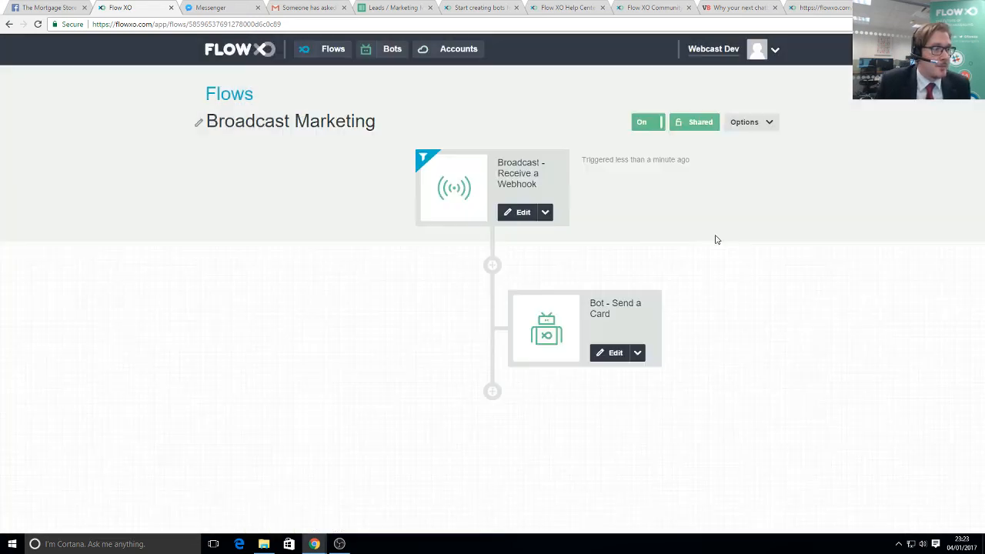
- Re-save the webhook trigger unchanged: all-bots targeting, filter Product contains Remortgage
left_click(440, 179)
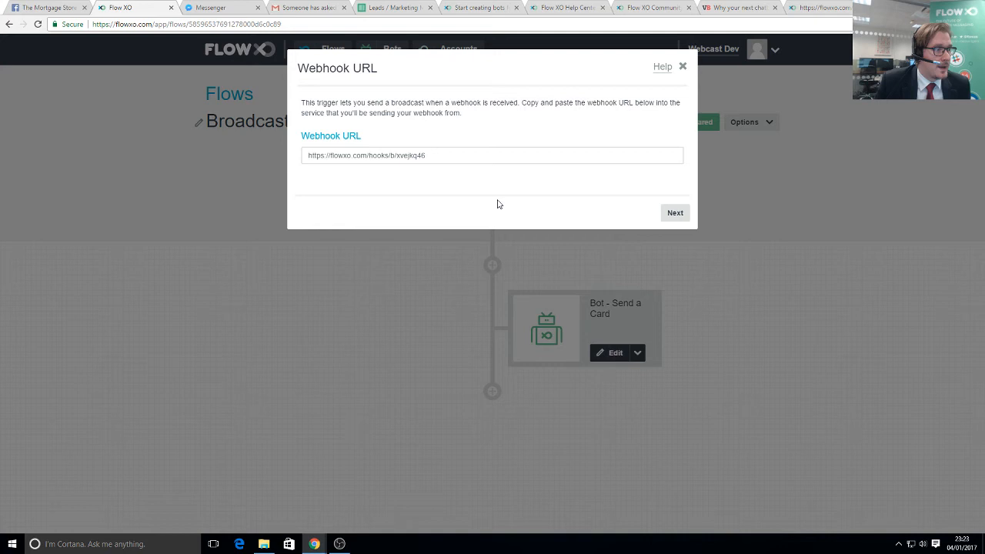
left_click(675, 212)
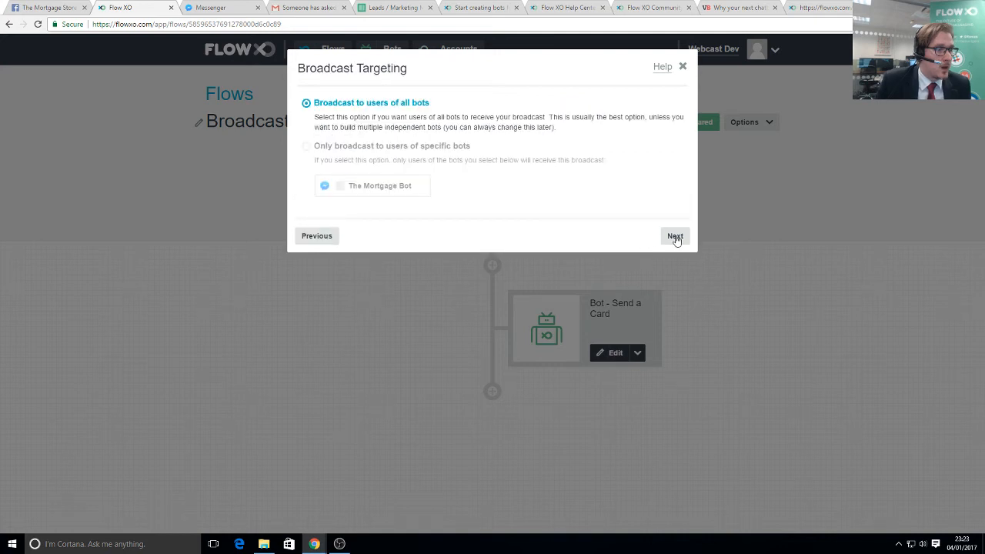
left_click(674, 237)
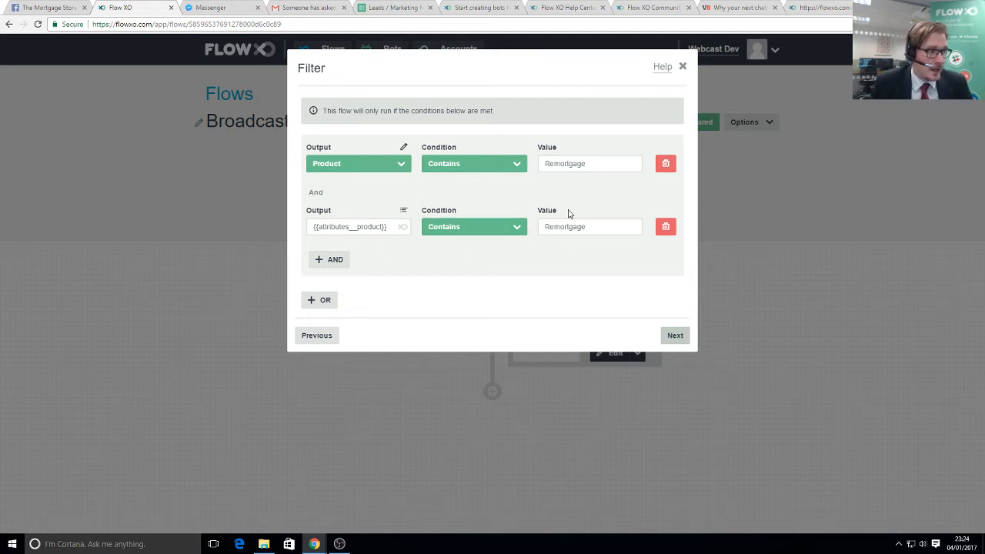
left_click(673, 336)
left_click(674, 213)
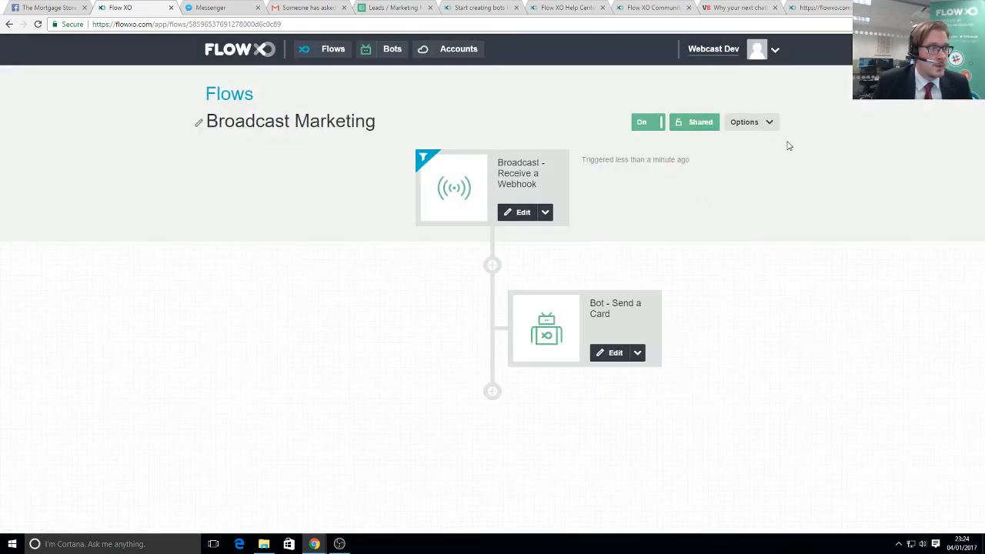
left_click(750, 121)
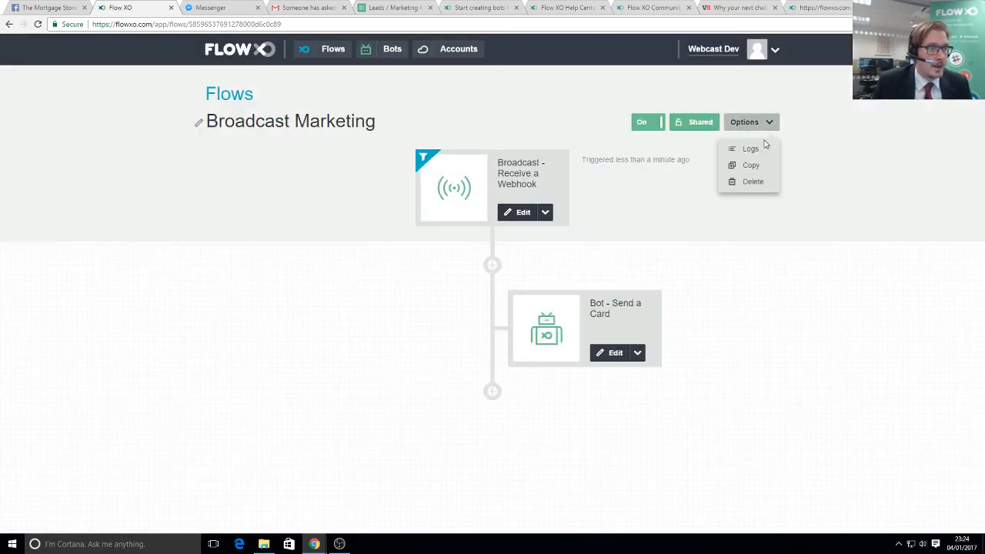
left_click(743, 146)
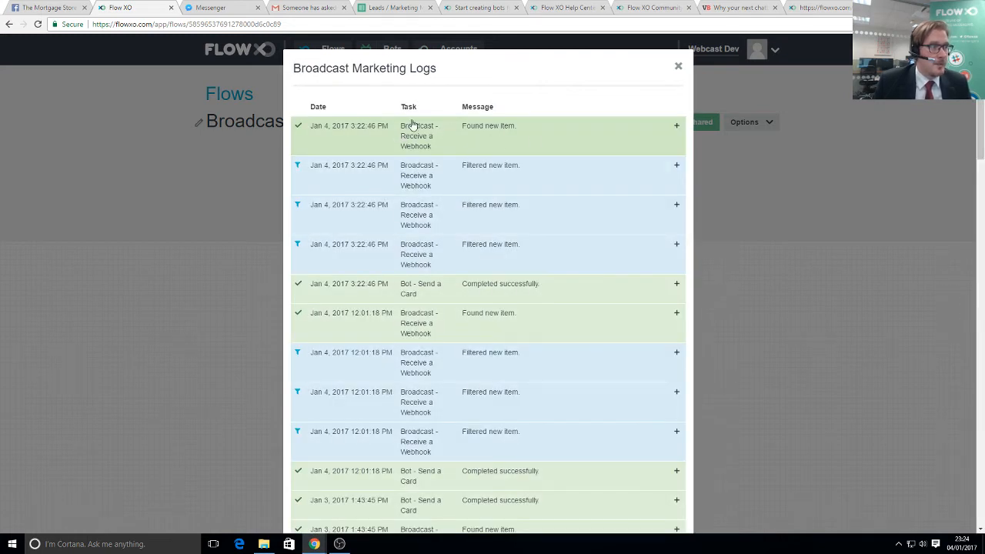
left_click(479, 137)
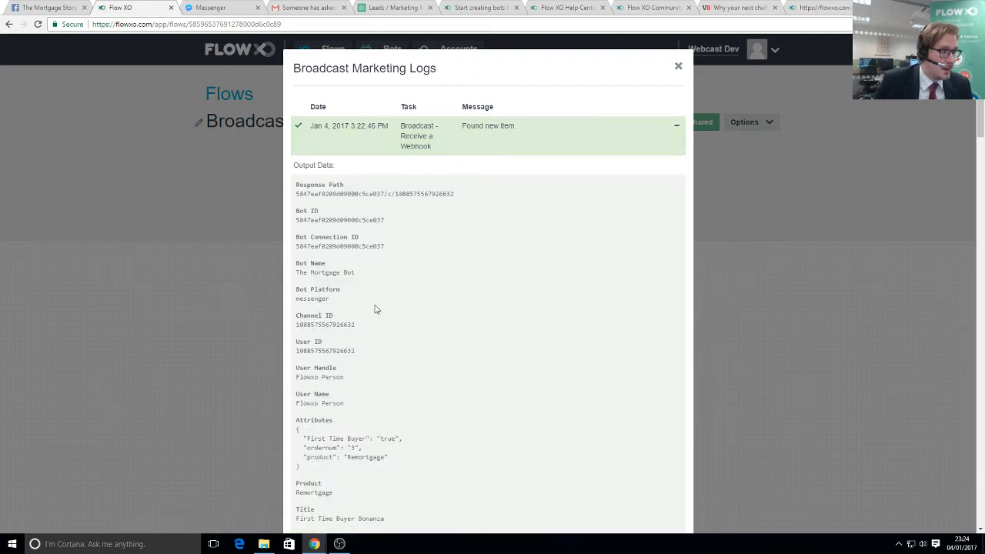
mouse_move(307, 457)
left_mouse_down()
mouse_move(378, 460)
mouse_move(298, 466)
left_mouse_up()
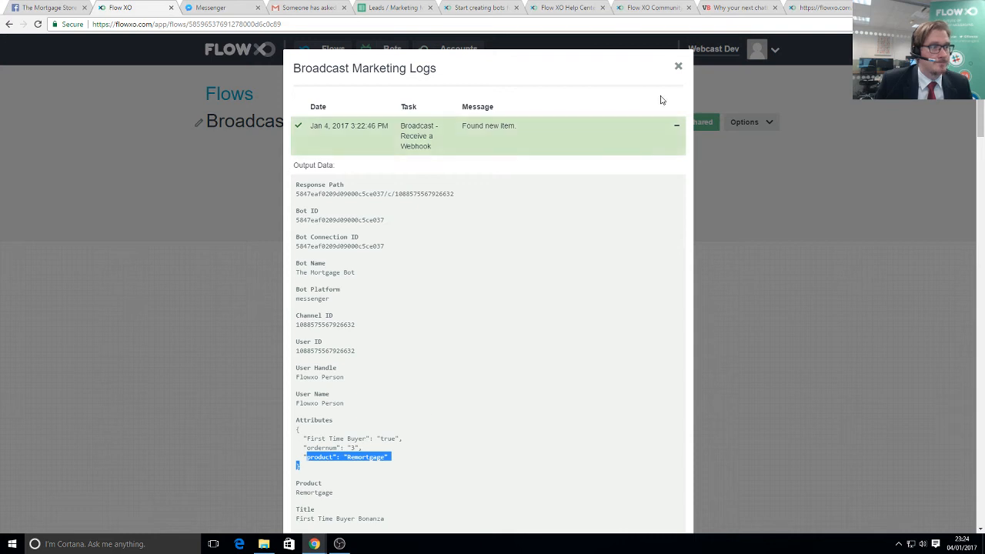
left_click(678, 68)
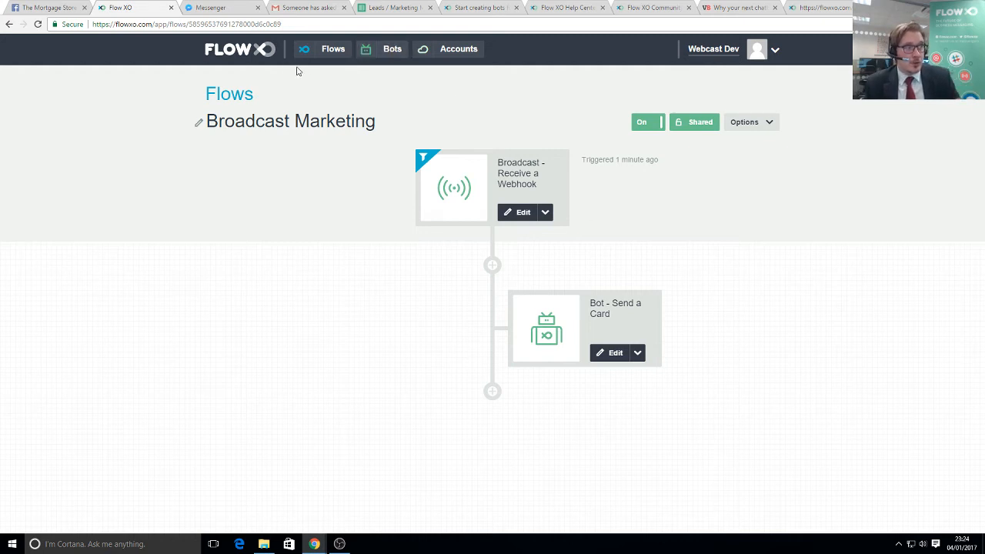
- Create a flow from the News Feed template, turn it On, and edit its RSS trigger
left_click(234, 58)
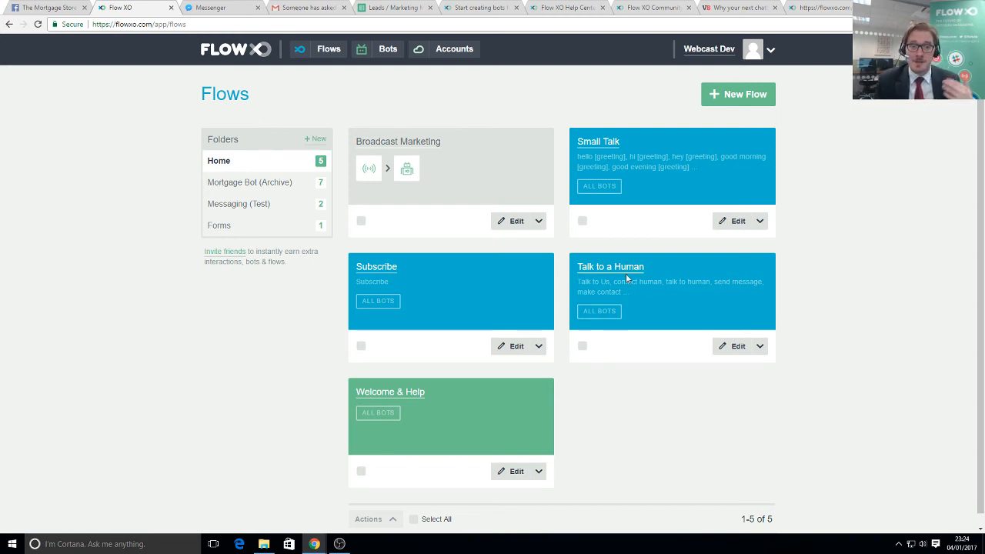
left_click(735, 99)
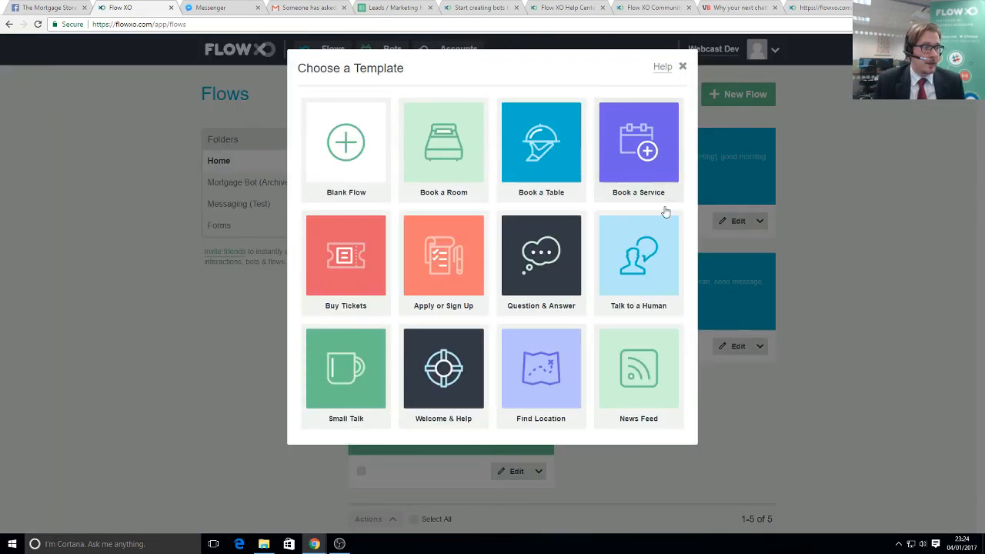
left_click(651, 385)
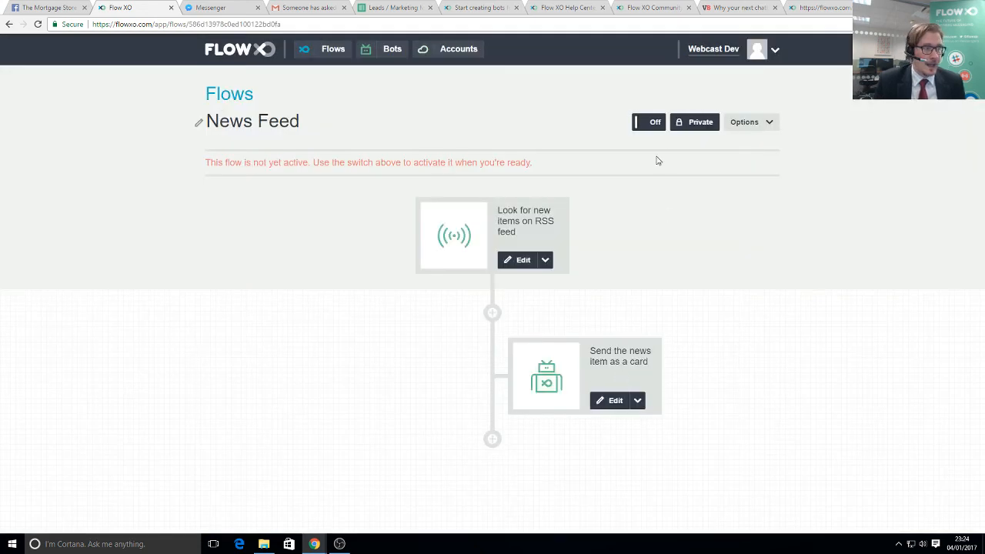
left_click(650, 125)
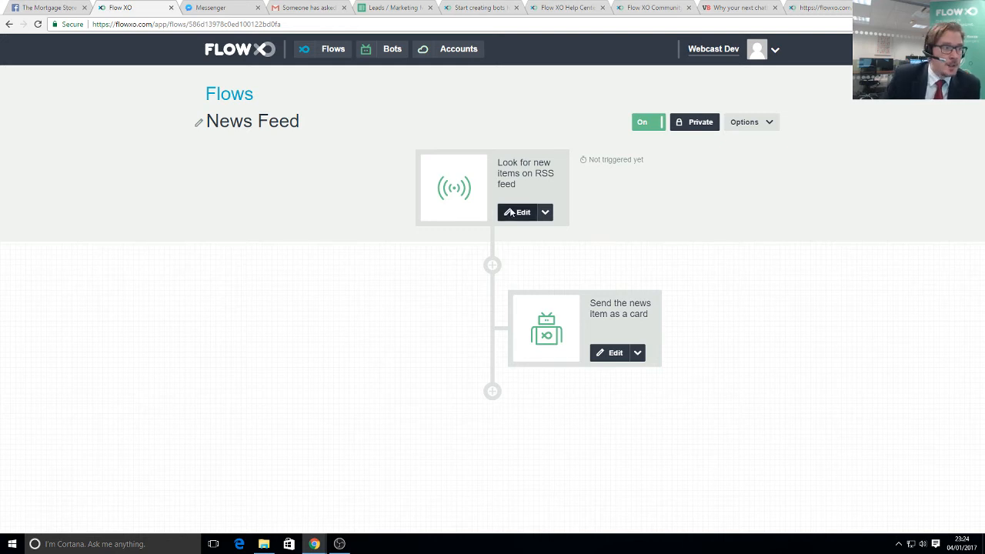
left_click(516, 217)
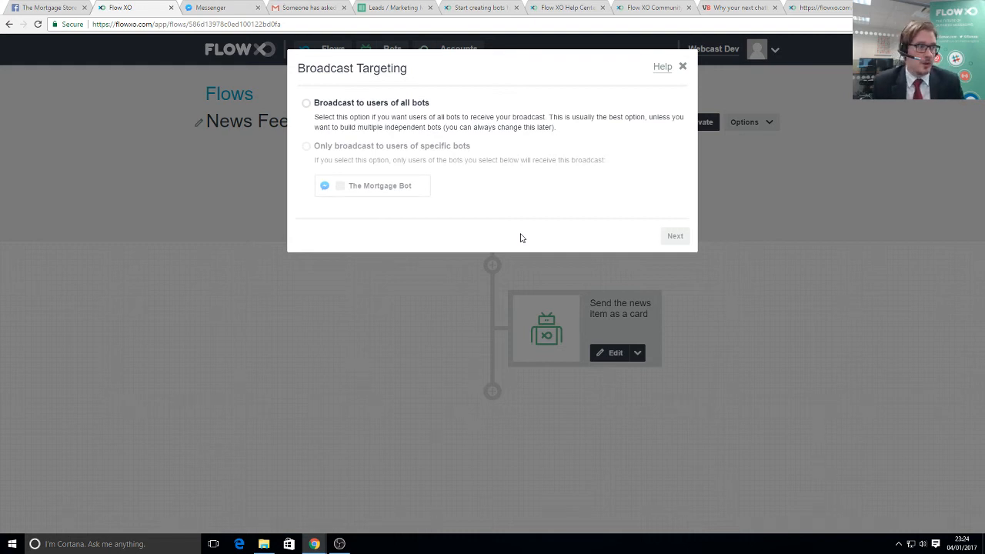
- Save the RSS trigger broadcasting to all bots with the BBC world news feed URL, then return to Flows
left_click(360, 104)
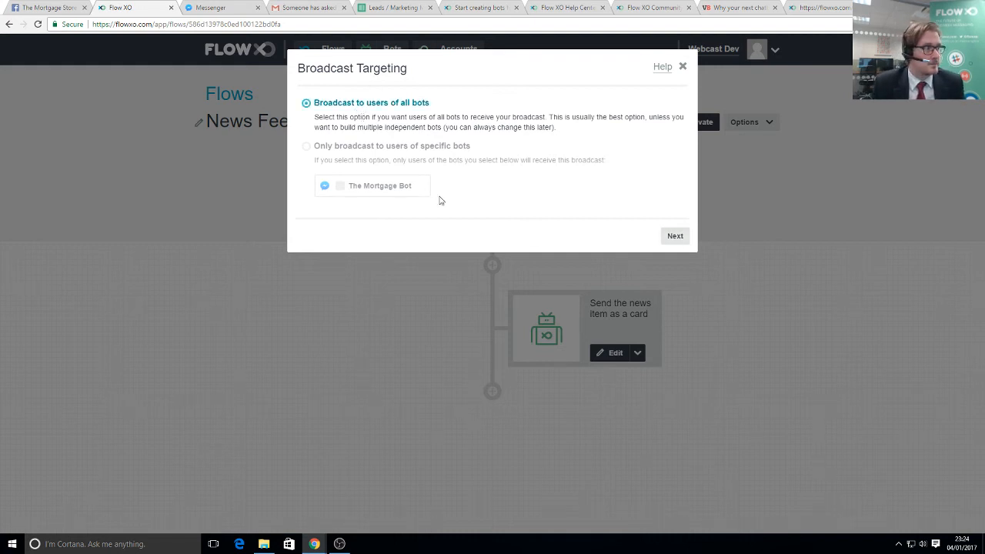
left_click(671, 237)
left_click_drag(360, 119, 429, 126)
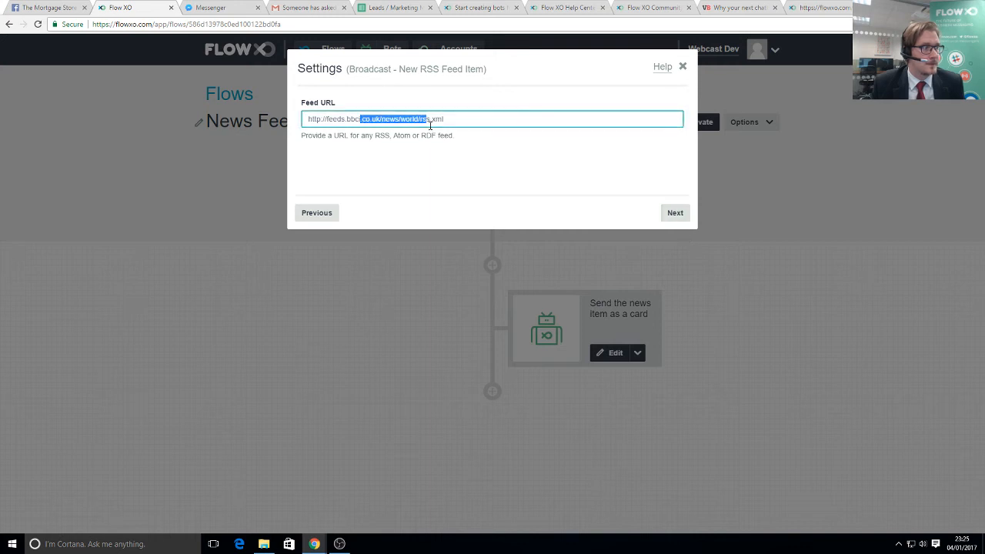
left_click_drag(309, 118, 501, 125)
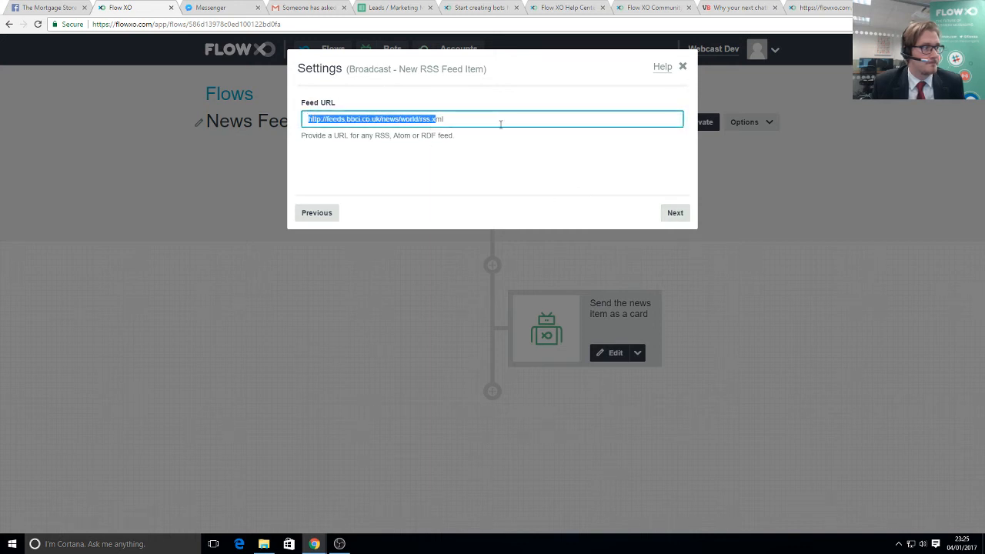
left_click(669, 213)
left_click(677, 215)
left_click(688, 215)
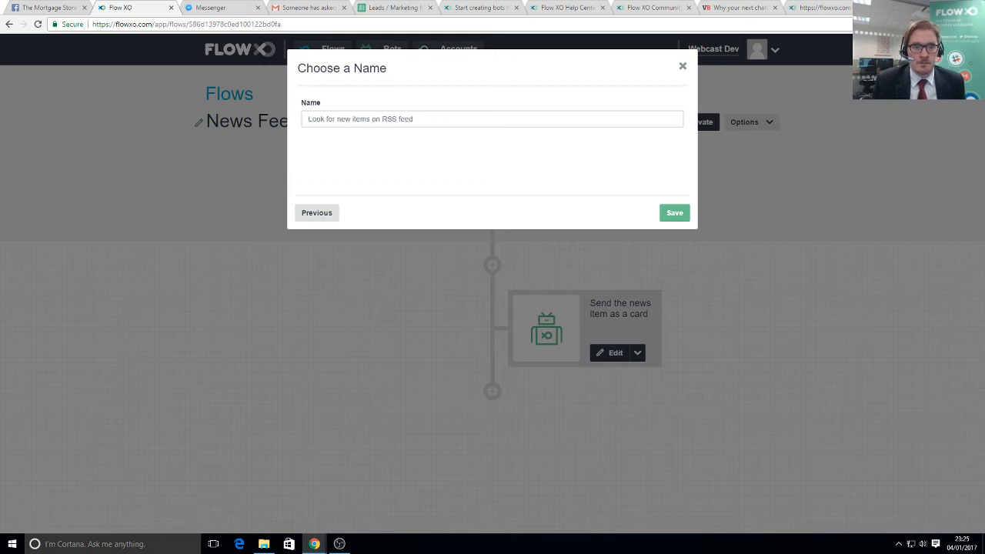
left_click(670, 215)
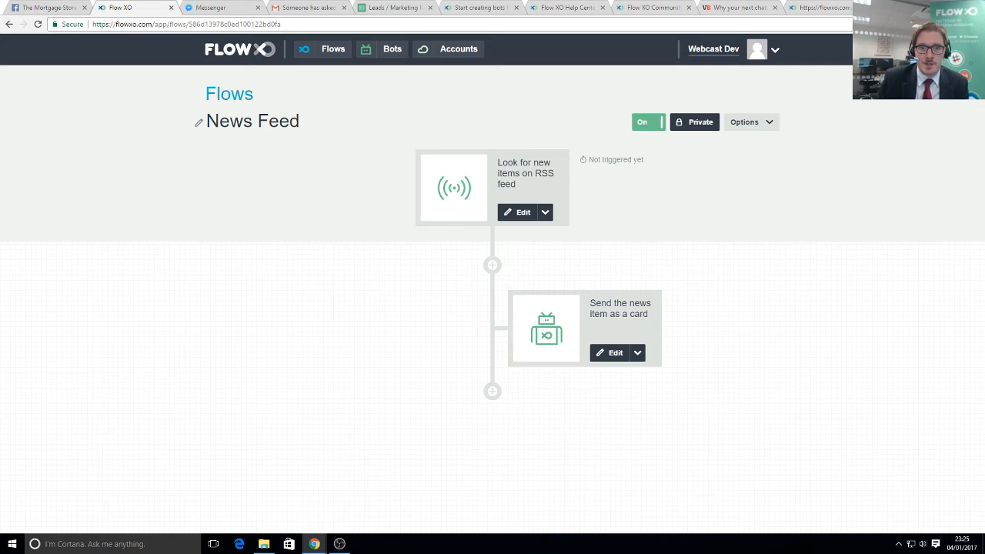
left_click(256, 52)
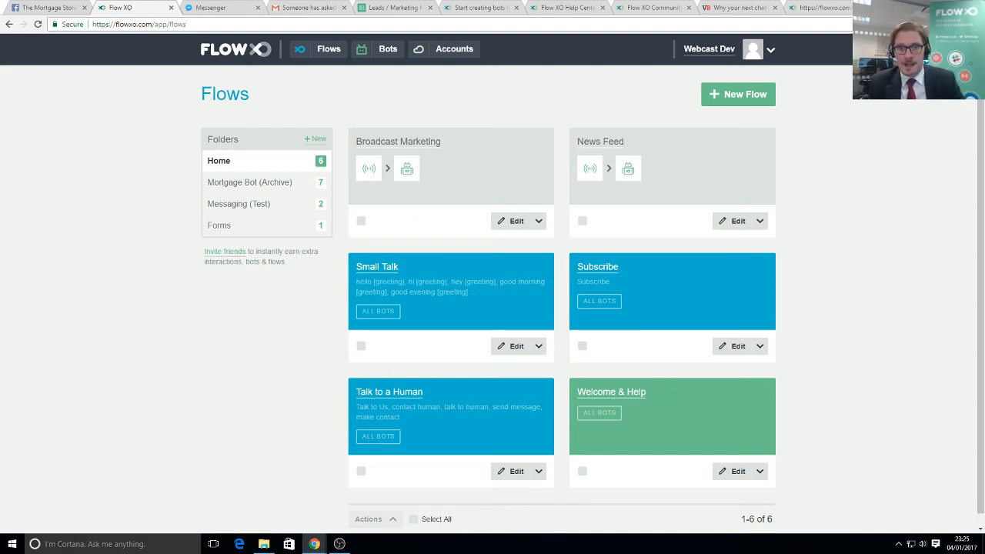
- Dismiss the template picker, open Welcome & Help, and view its catch-all trigger without changes
left_click(736, 97)
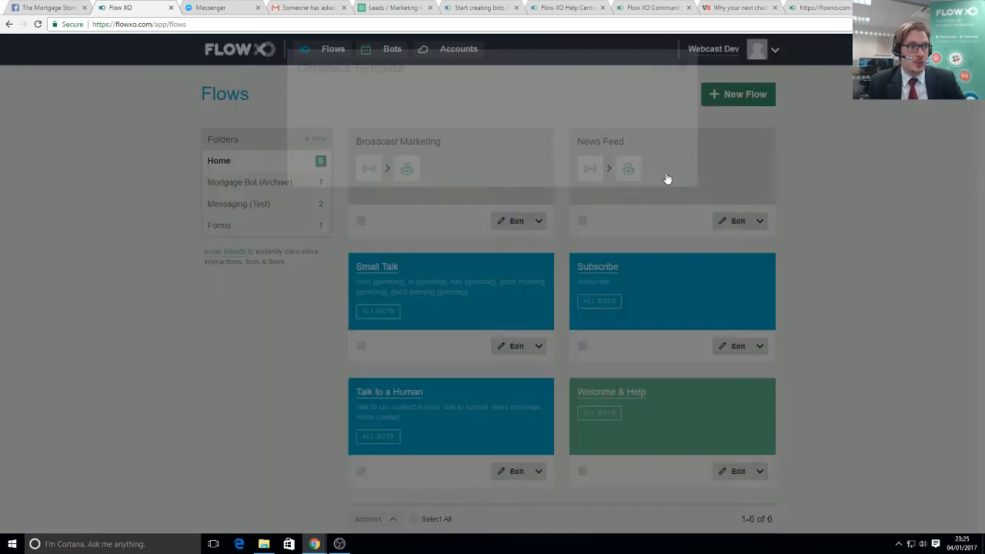
left_click(682, 68)
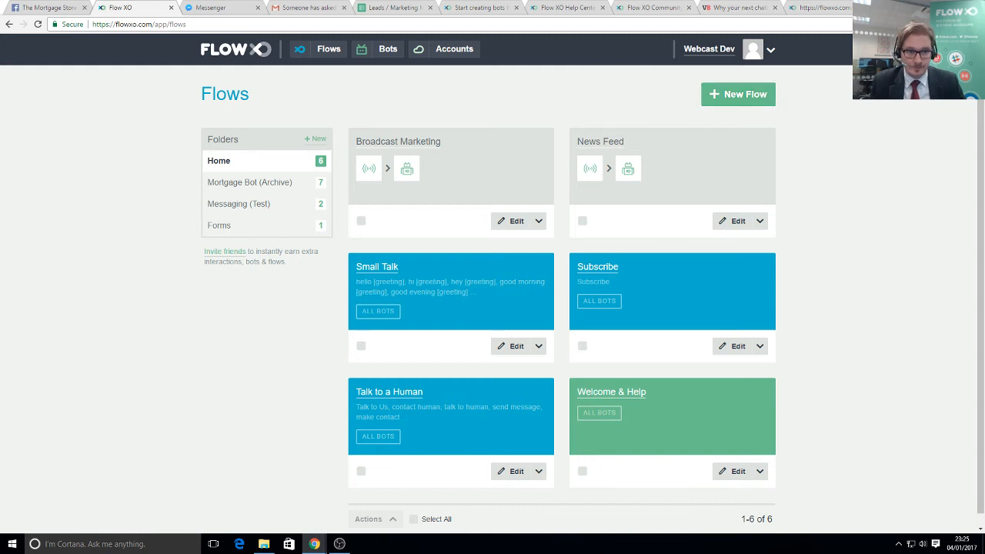
left_click(611, 394)
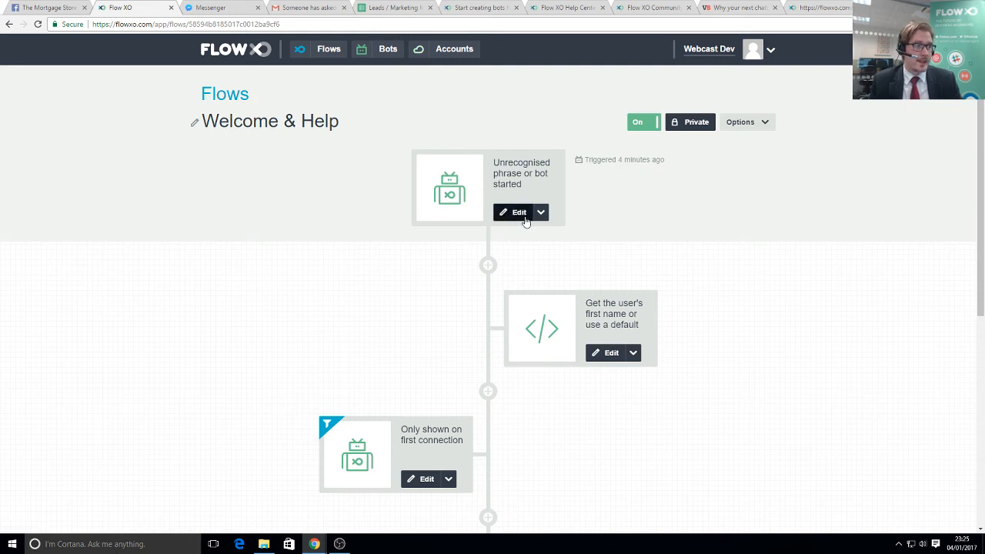
left_click(482, 214)
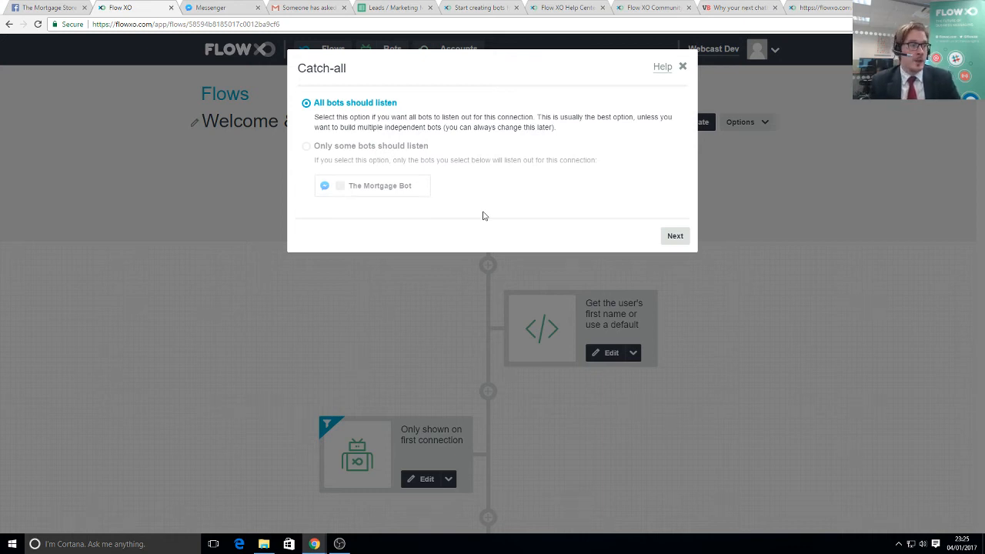
left_click(684, 68)
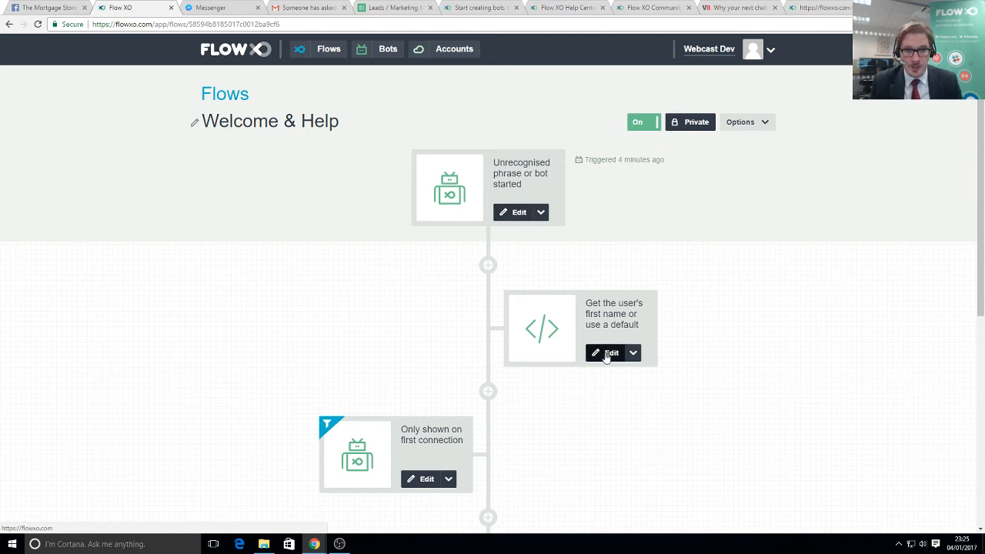
- Re-save the 'Get the user's first name' code step, defaulting to 'friend', unchanged
left_click(606, 354)
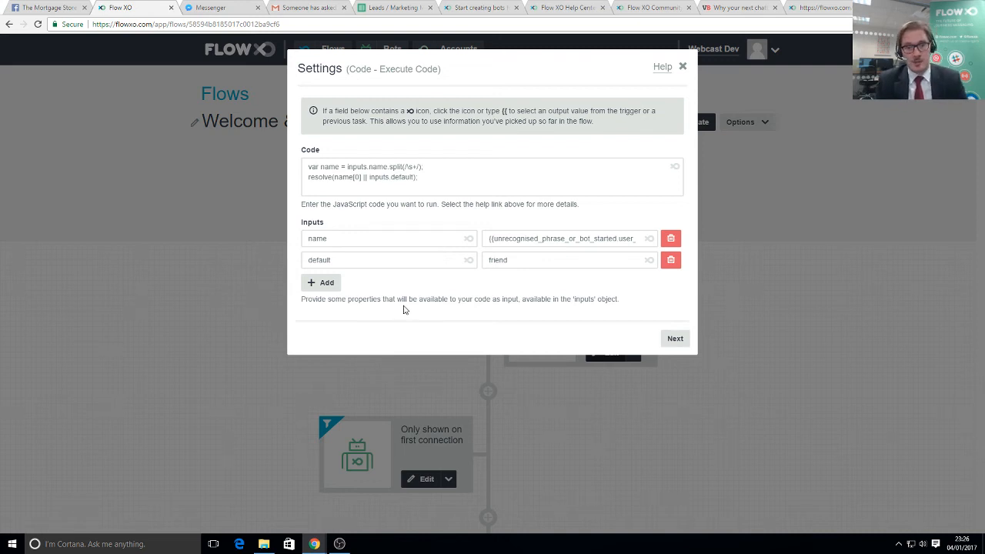
left_click(675, 339)
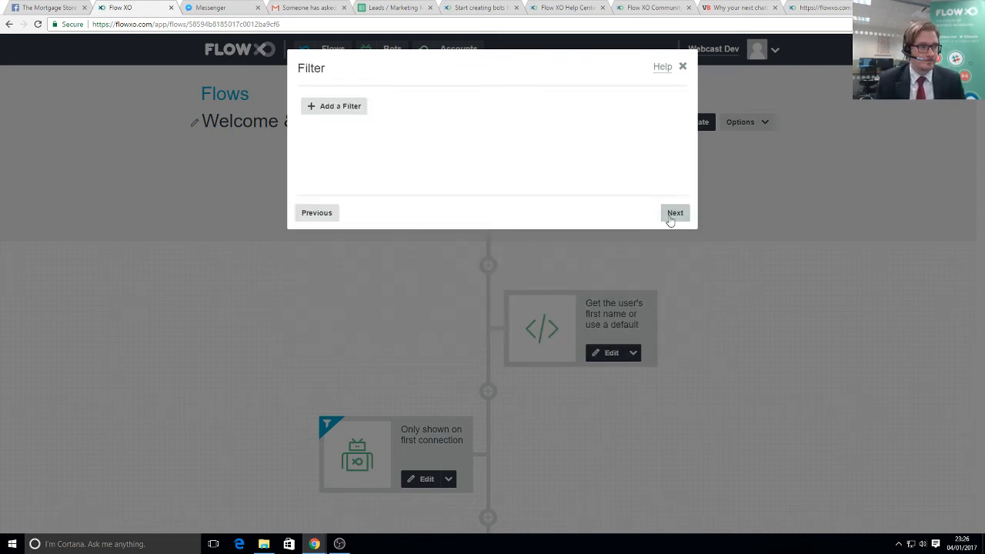
left_click(674, 213)
left_click(675, 214)
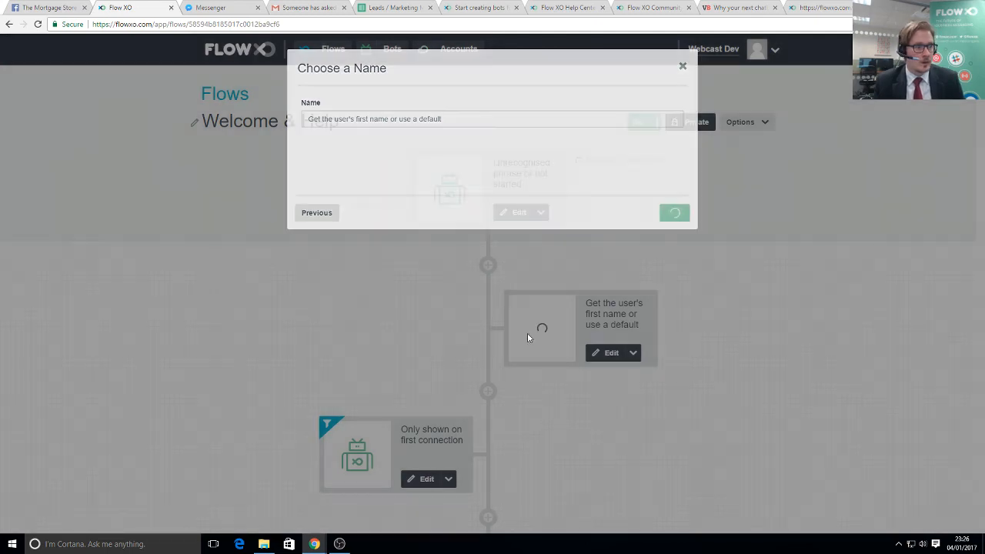
- Re-save the 'Only shown on first connection' greeting step unchanged
scroll(516, 336, "down", 2)
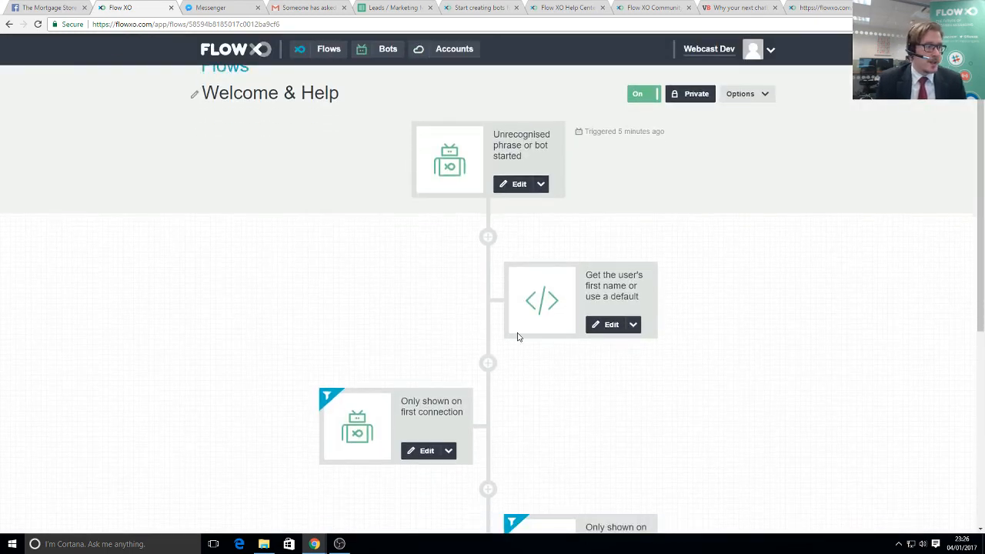
scroll(501, 317, "down", 3)
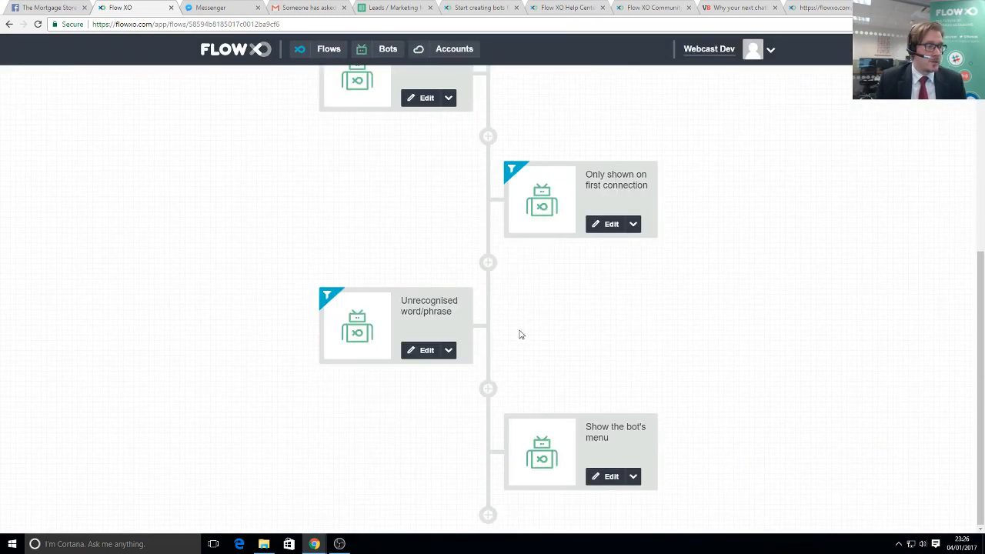
scroll(519, 335, "up", 5)
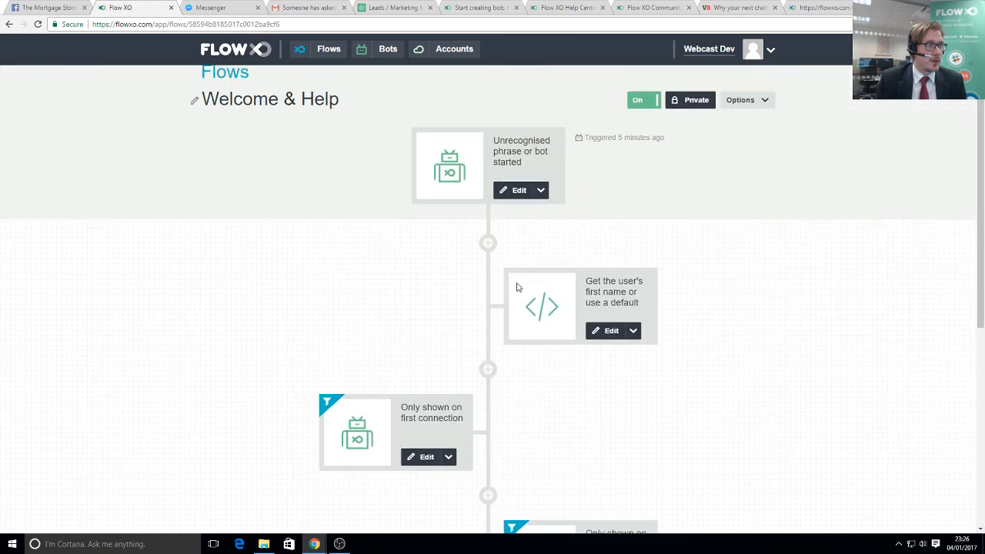
scroll(413, 339, "down", 1)
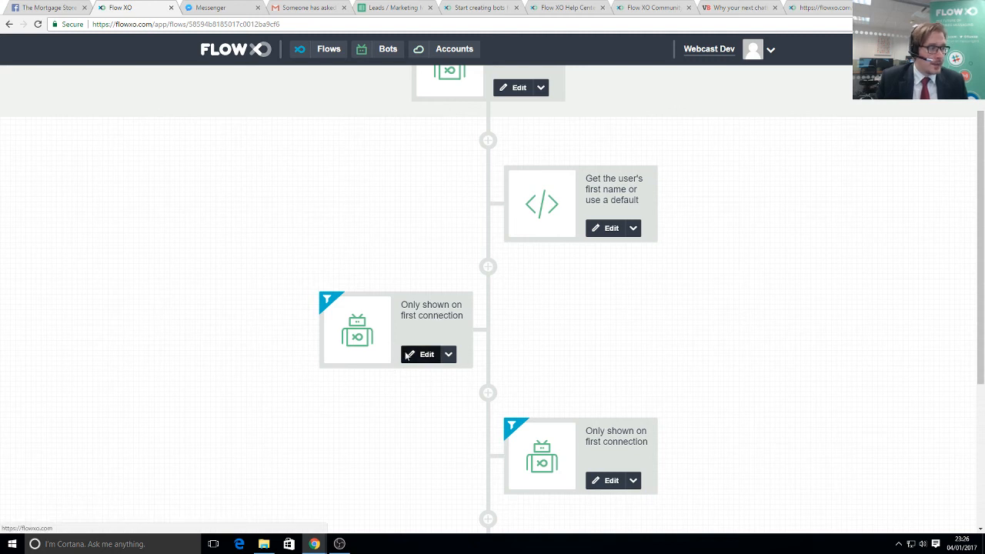
left_click(421, 355)
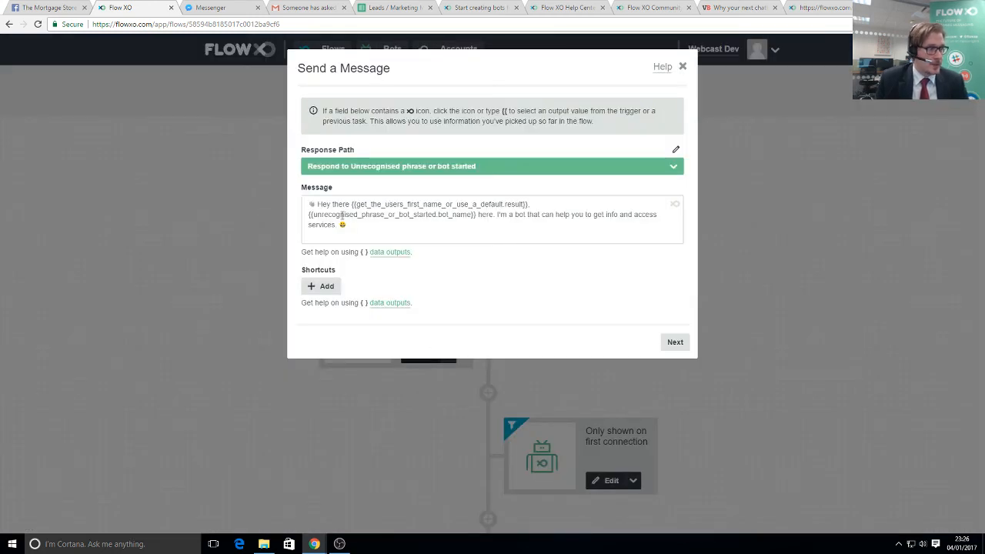
left_click(666, 343)
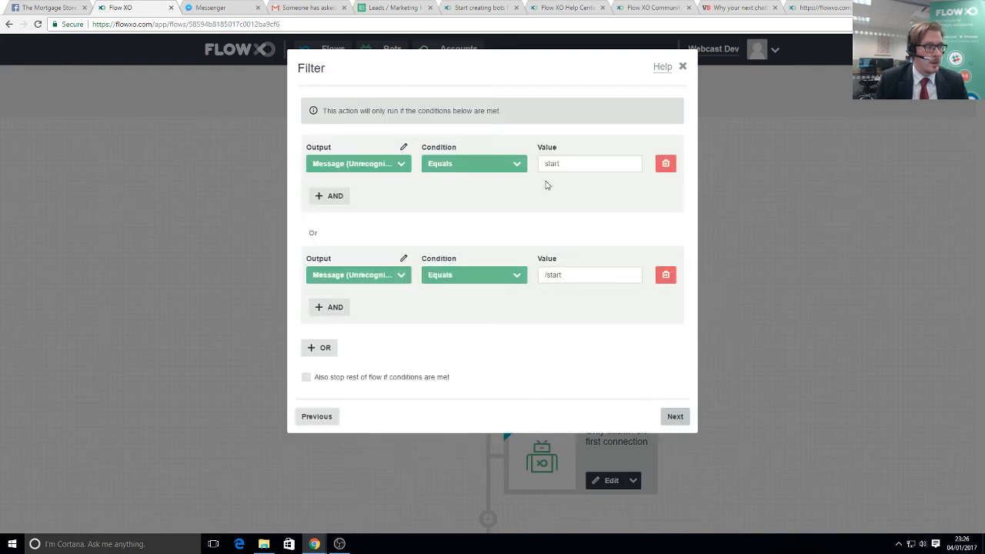
left_click(676, 420)
left_click(674, 215)
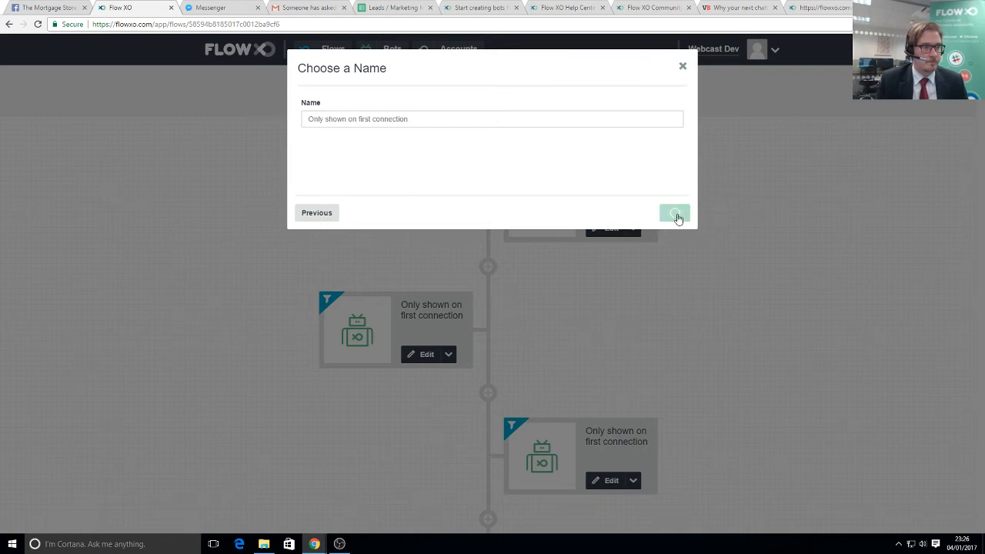
- Re-save the menu step offering Get a Quote, Talk to a Human and Subscribe, then return to Flows
scroll(572, 351, "down", 3)
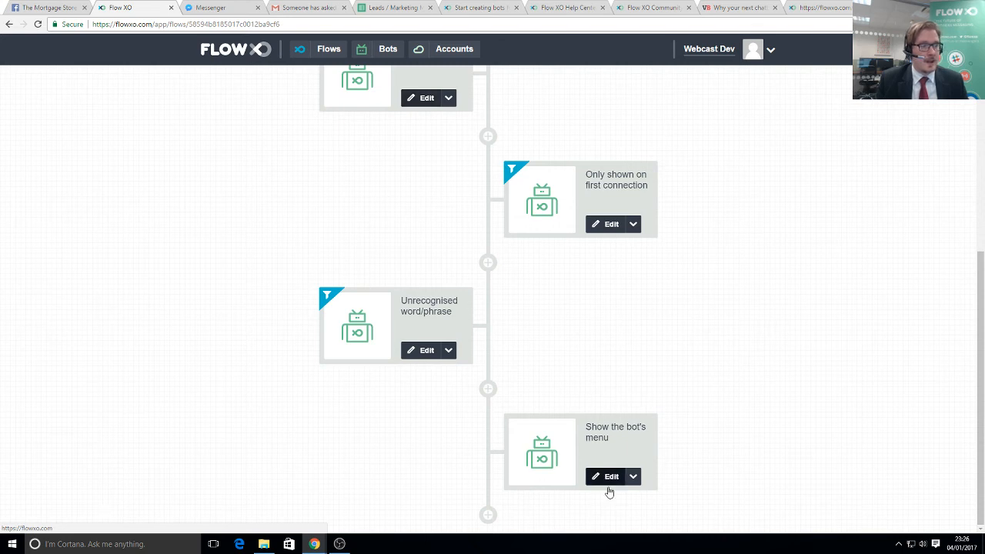
left_click(568, 455)
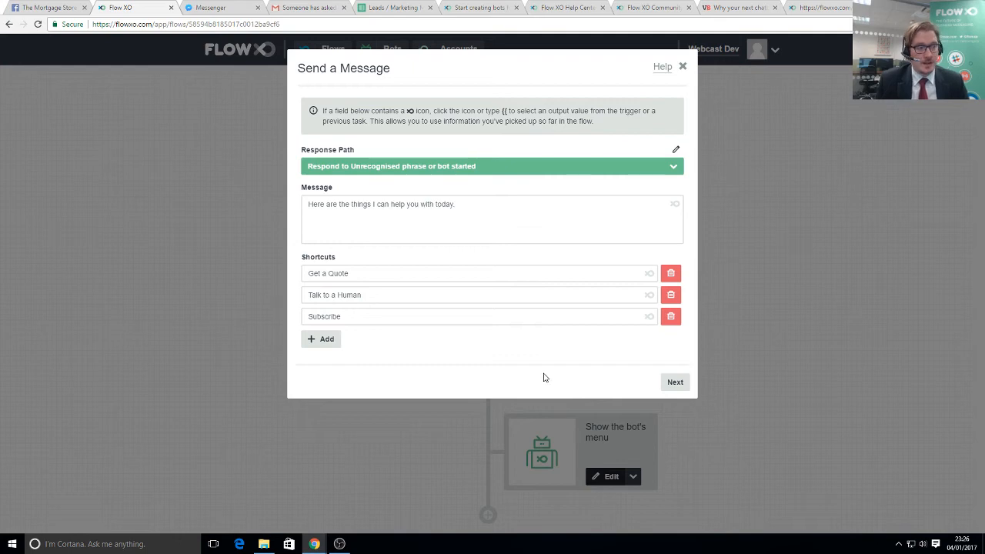
left_click(671, 382)
left_click(675, 214)
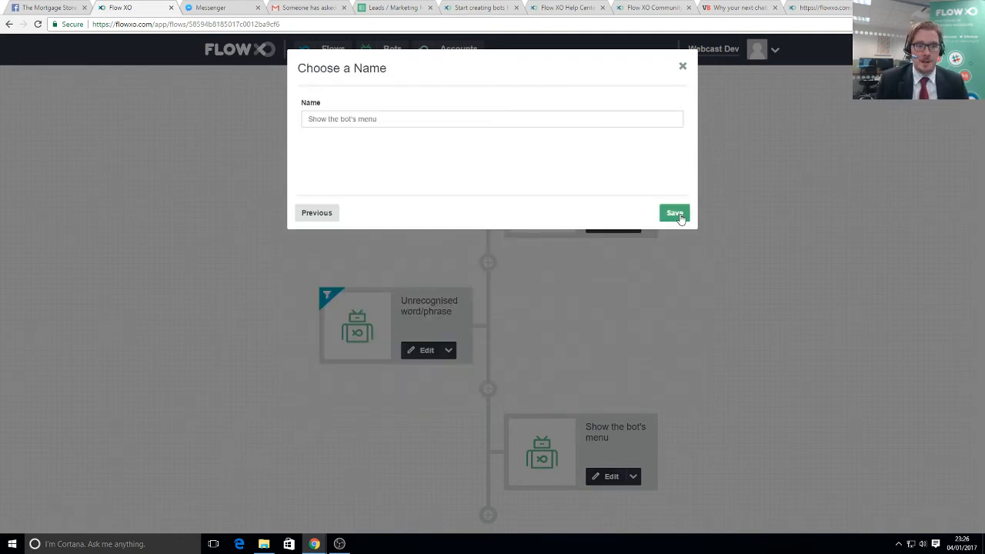
left_click(676, 214)
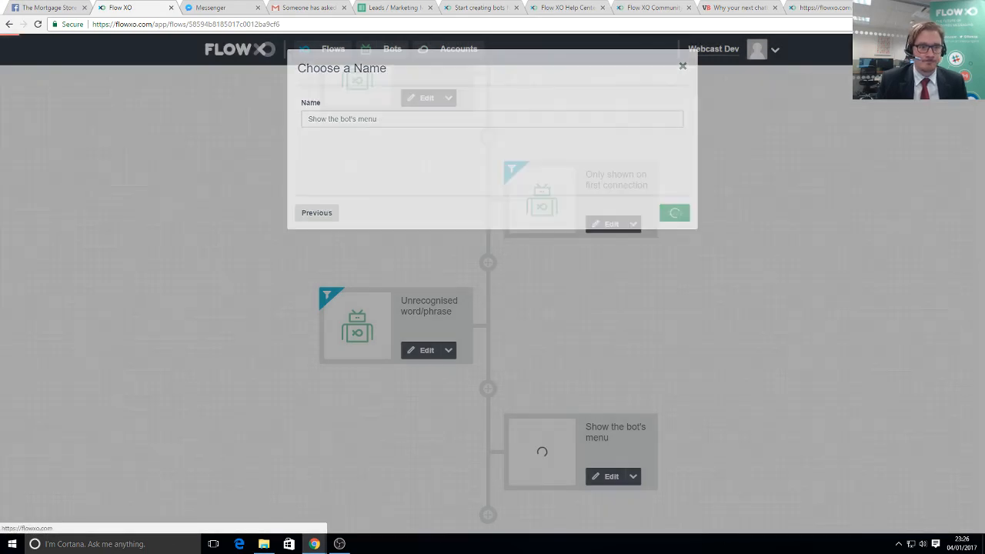
scroll(323, 161, "up", 6)
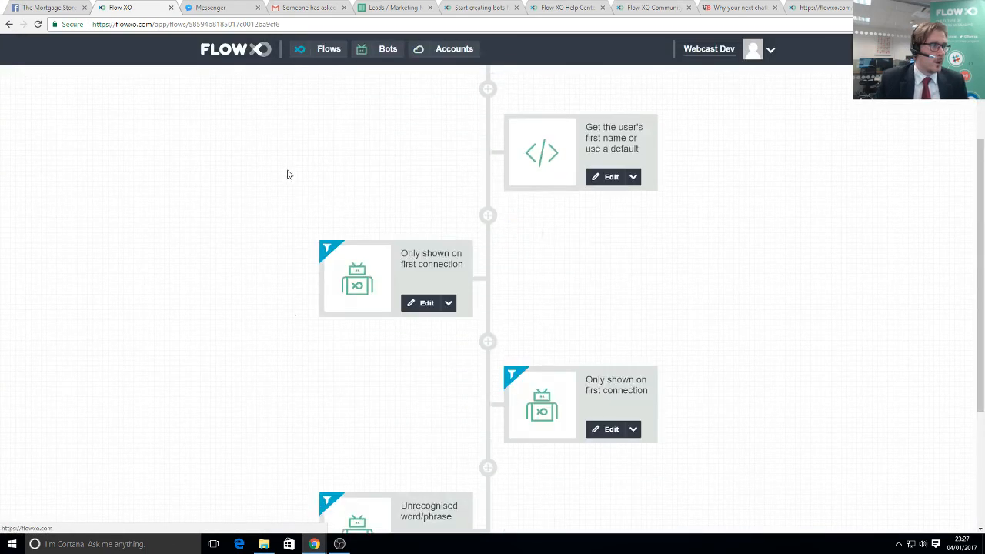
left_click(267, 51)
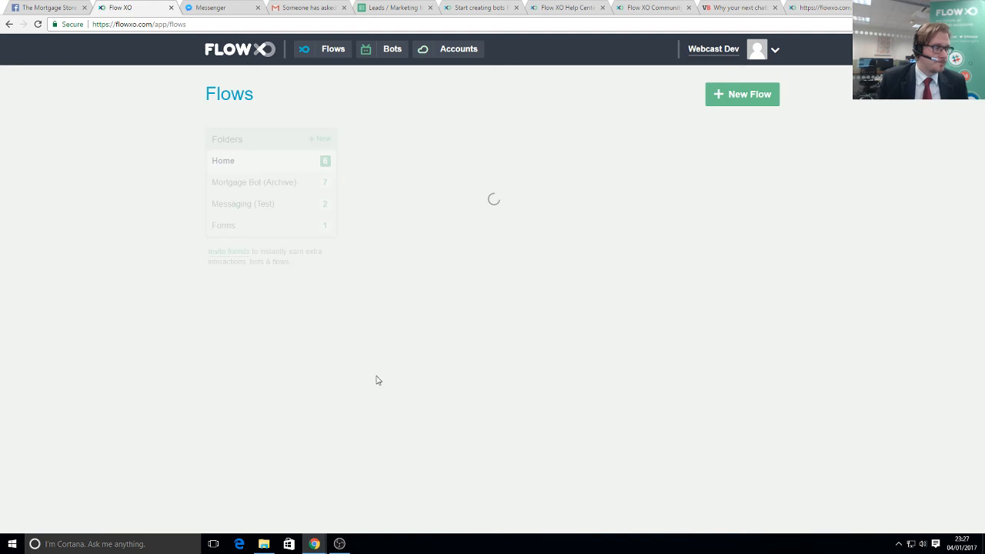
- Re-save the Small Talk trigger grouping phrases like hello [greeting] and bye [farewell]
left_click(384, 271)
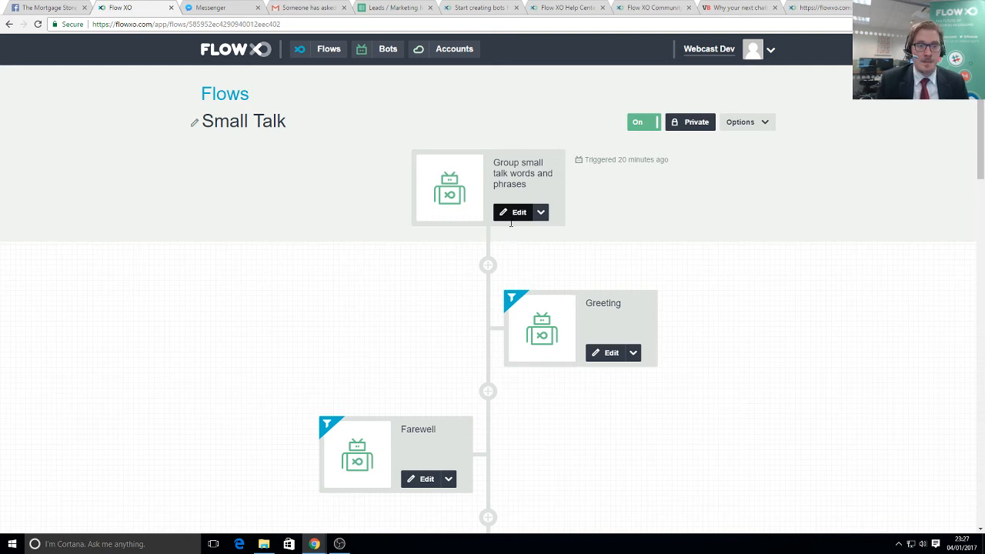
left_click(514, 219)
scroll(423, 300, "down", 1)
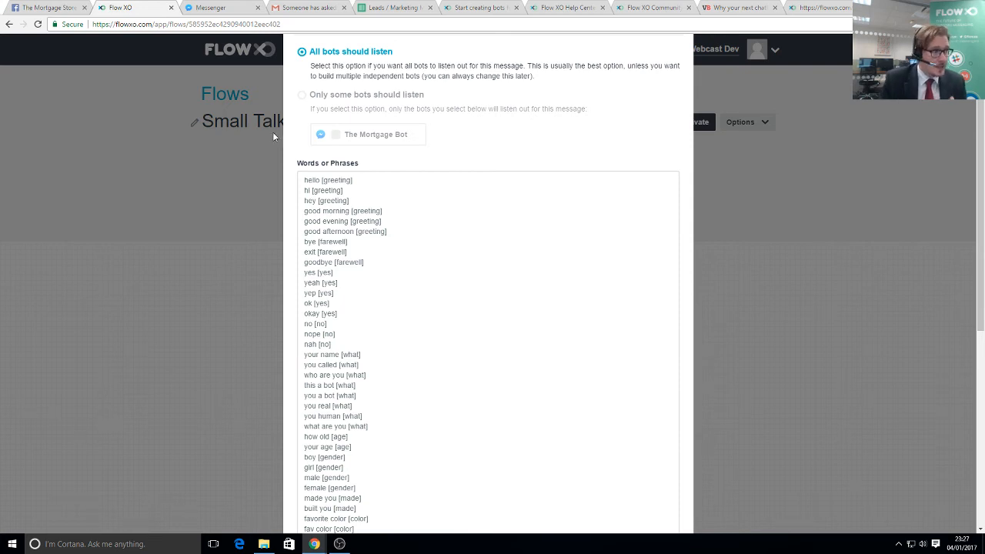
left_click_drag(308, 181, 400, 233)
left_click(400, 233)
scroll(605, 426, "down", 5)
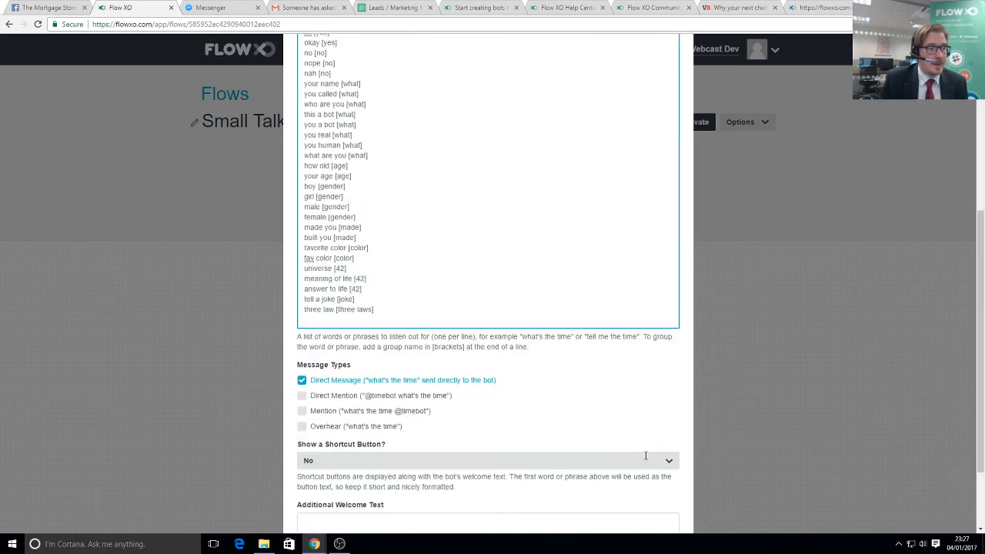
left_click(672, 502)
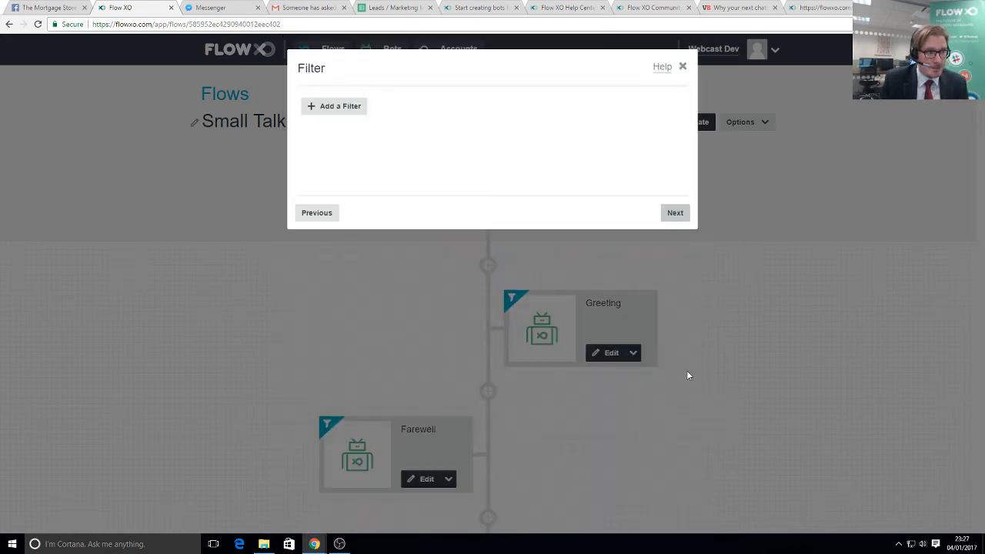
left_click(677, 215)
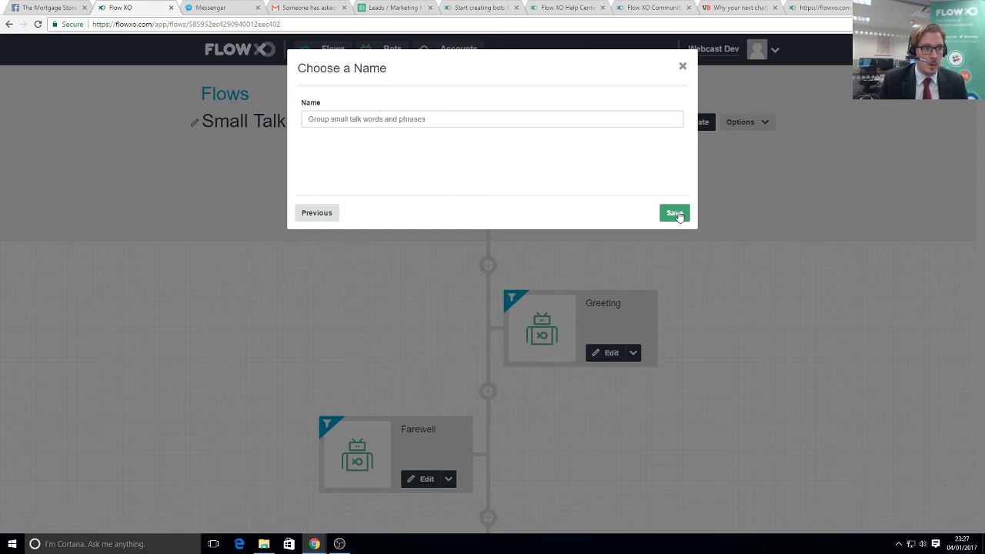
left_click(675, 214)
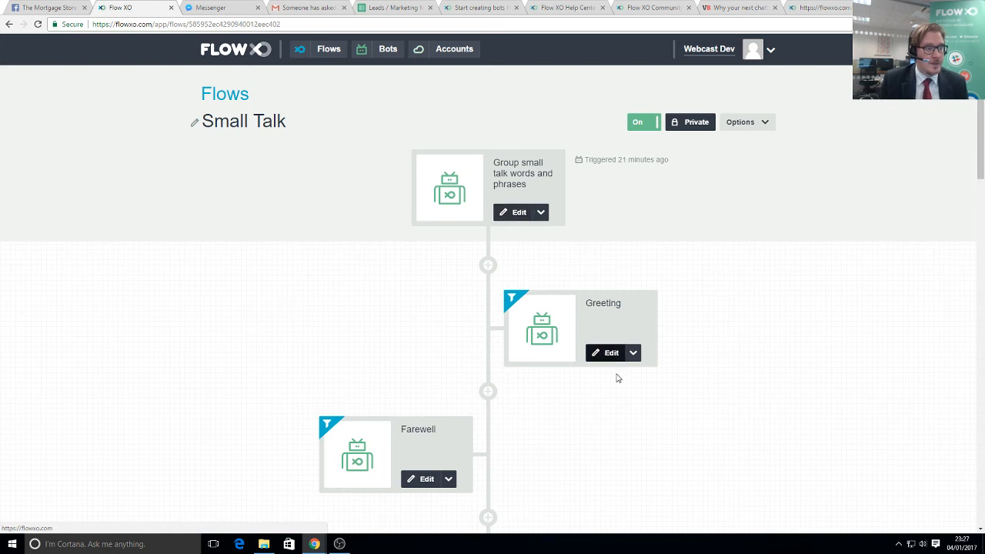
- Re-save the Greeting reply step with its emoji and menu tip unchanged
left_click(620, 353)
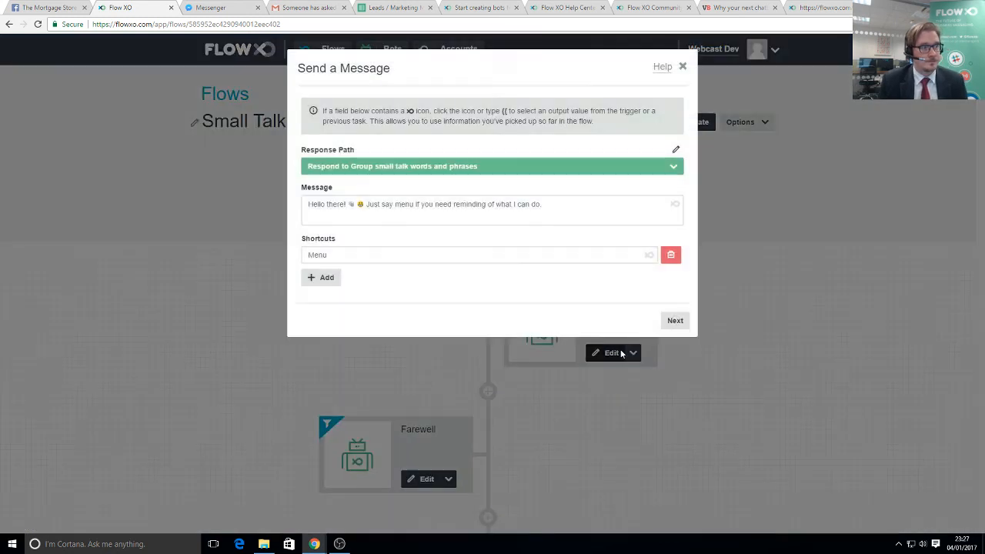
left_click_drag(350, 206, 547, 210)
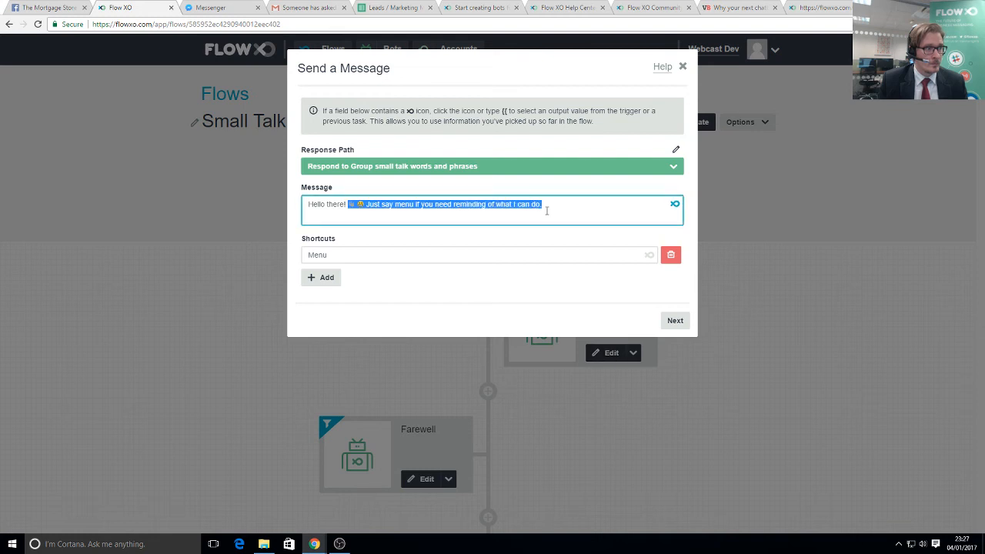
left_click(674, 321)
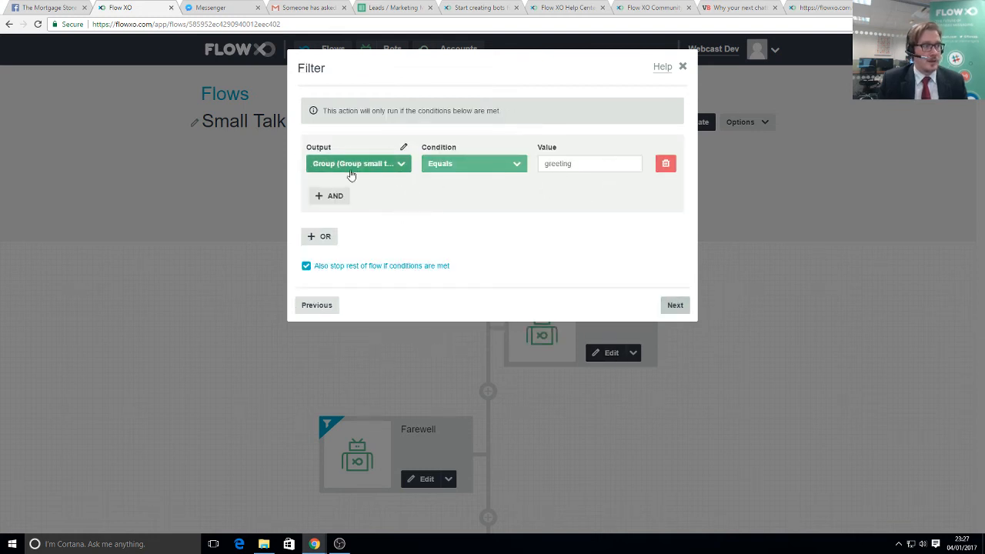
left_click(676, 304)
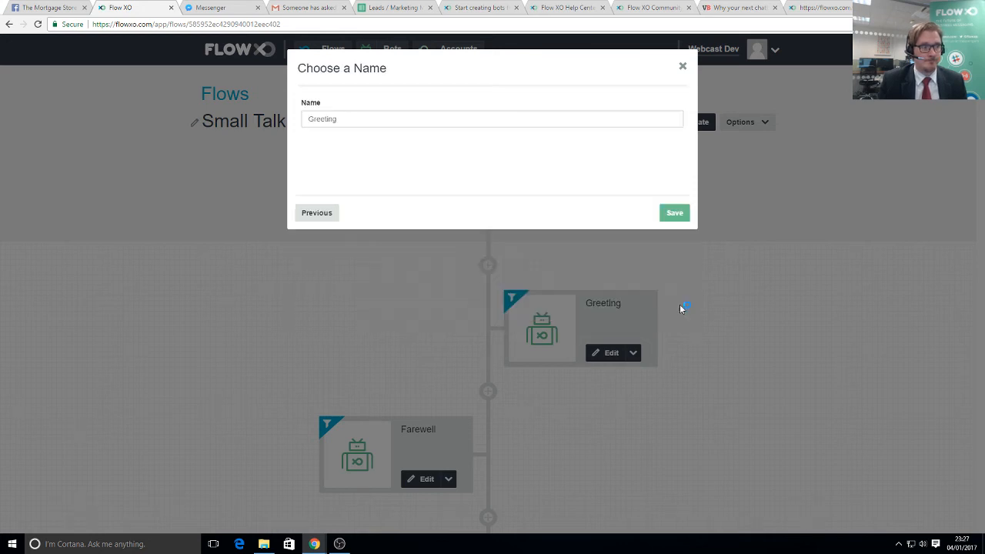
left_click(675, 213)
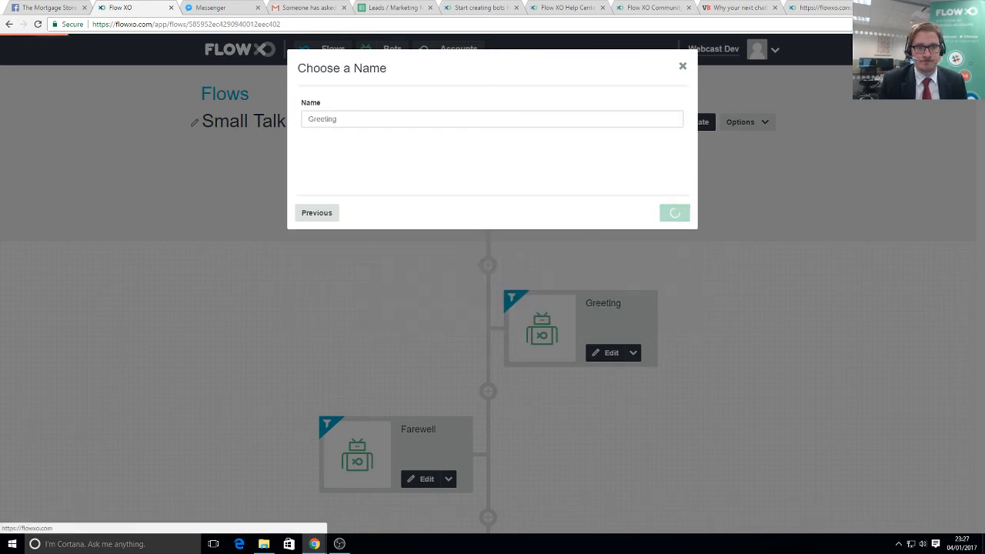
- Scroll through the rest of the Small Talk flow, then return to the flows list
scroll(704, 345, "down", 4)
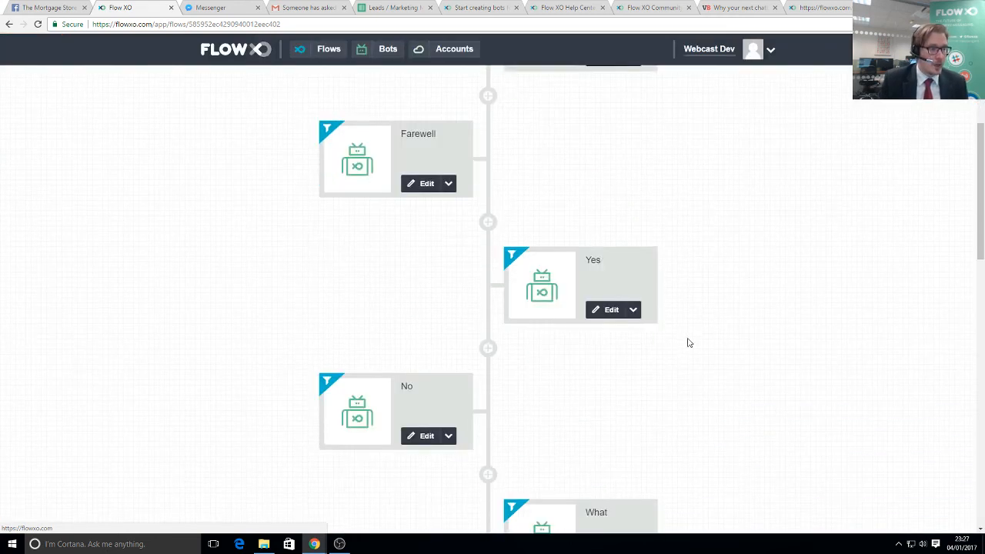
scroll(689, 342, "down", 6)
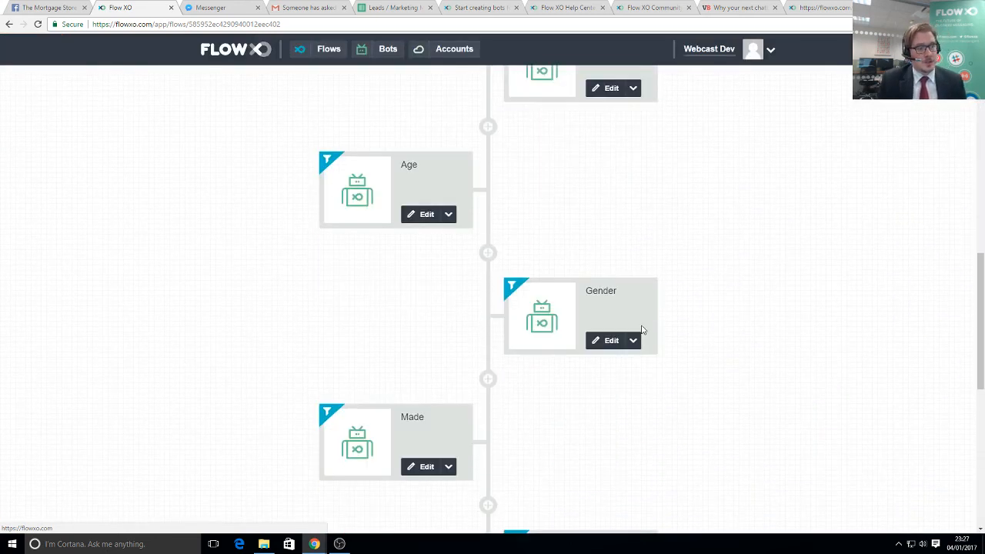
scroll(638, 334, "down", 5)
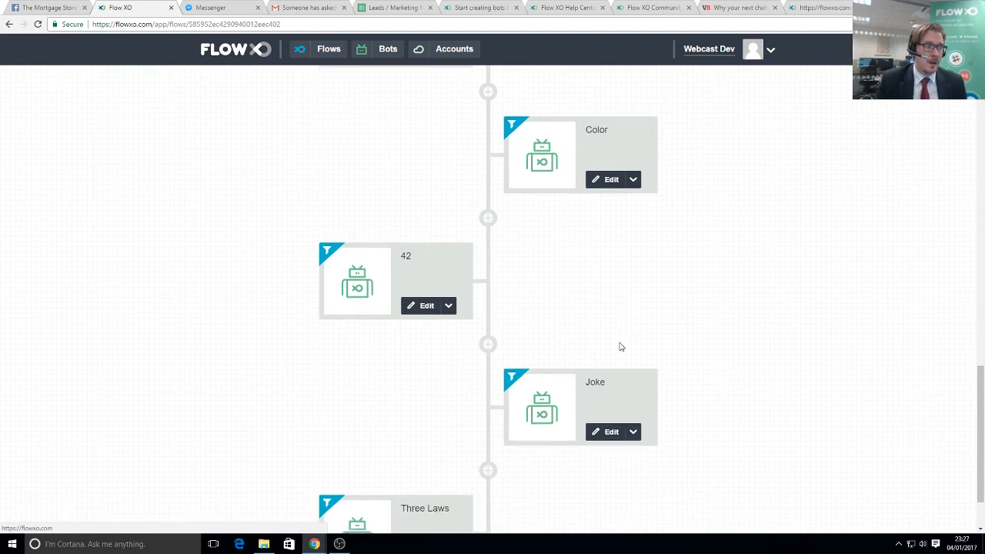
scroll(622, 346, "down", 1)
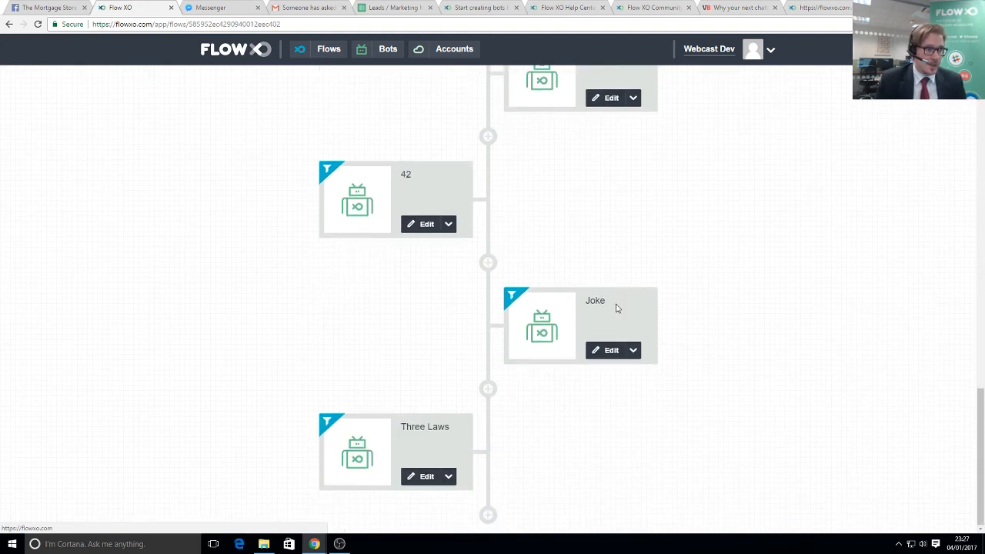
scroll(561, 412, "up", 12)
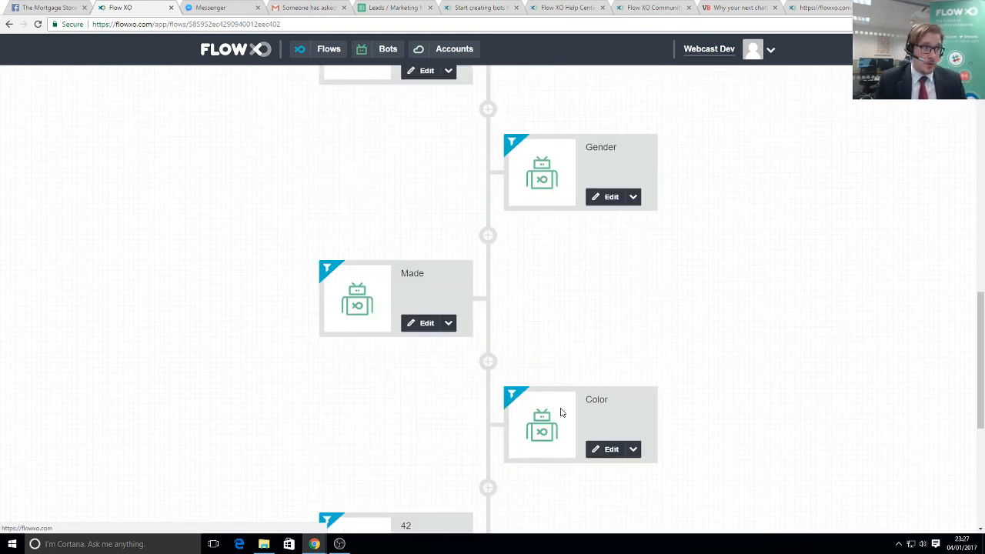
scroll(563, 414, "up", 4)
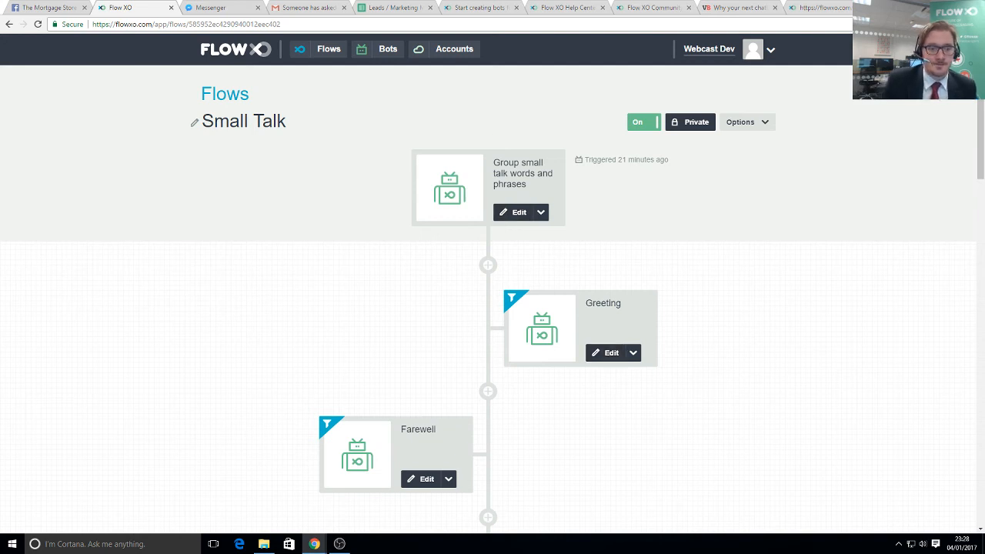
left_click(263, 51)
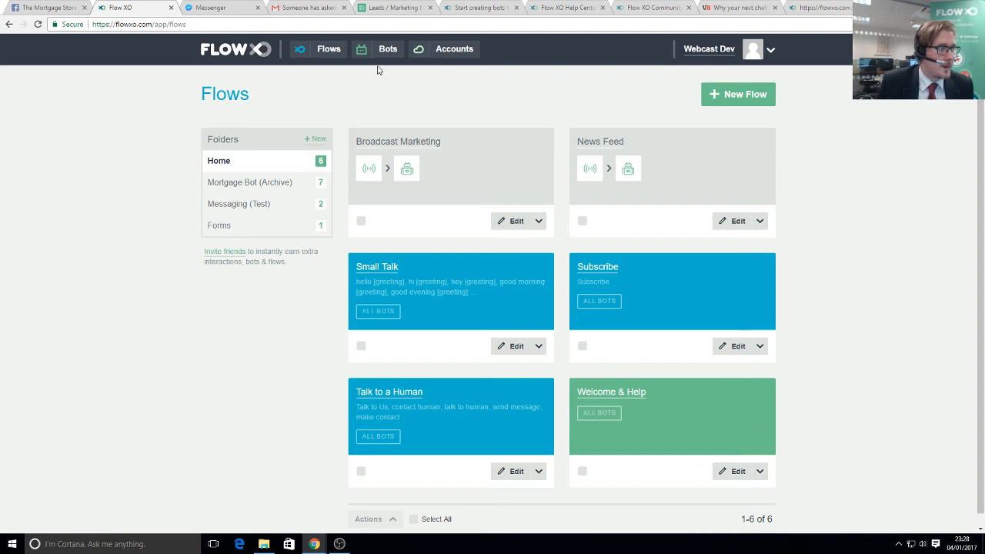
- Add a 'Get a Quote' persistent menu option sending 'Quote' to The Mortgage Bot and save it
left_click(382, 50)
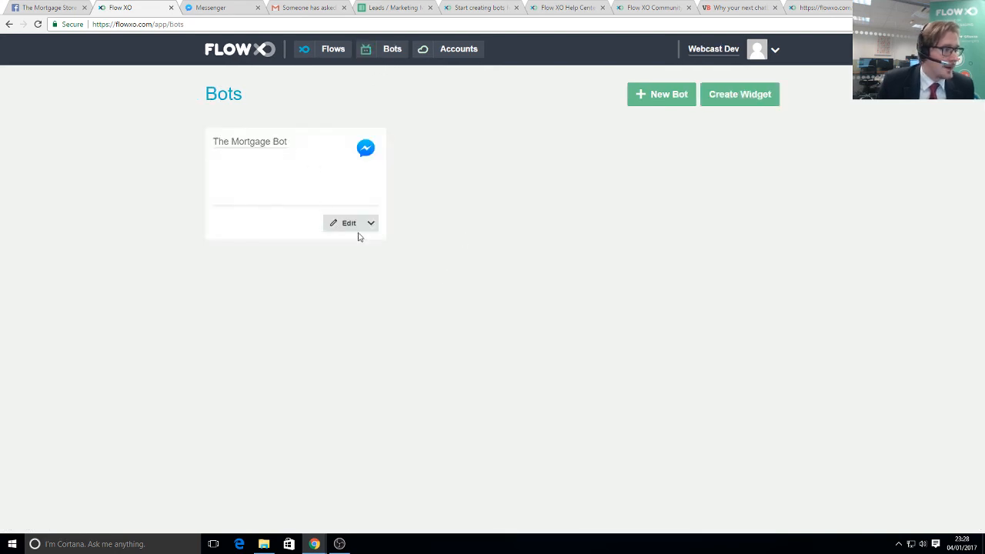
left_click(350, 223)
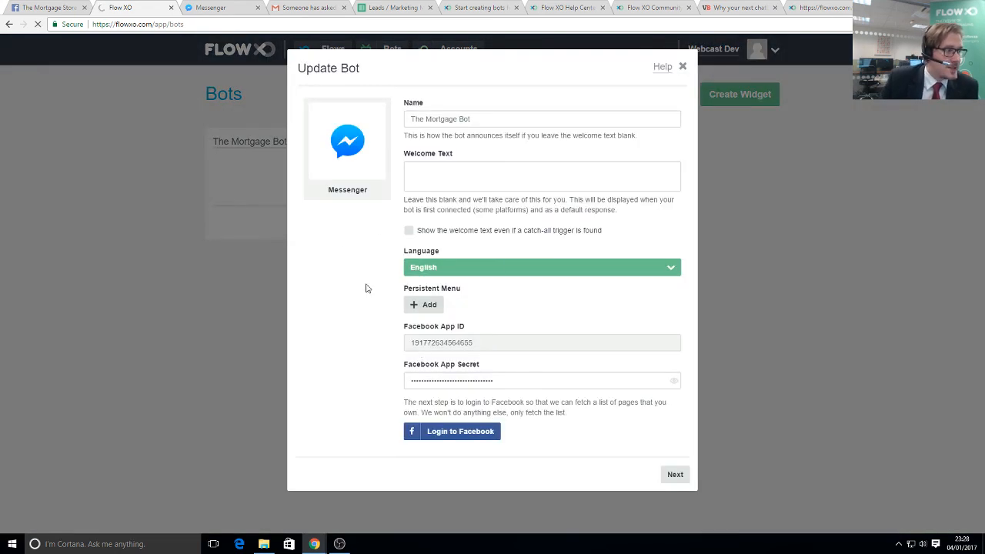
left_click_drag(413, 290, 462, 290)
left_click(424, 304)
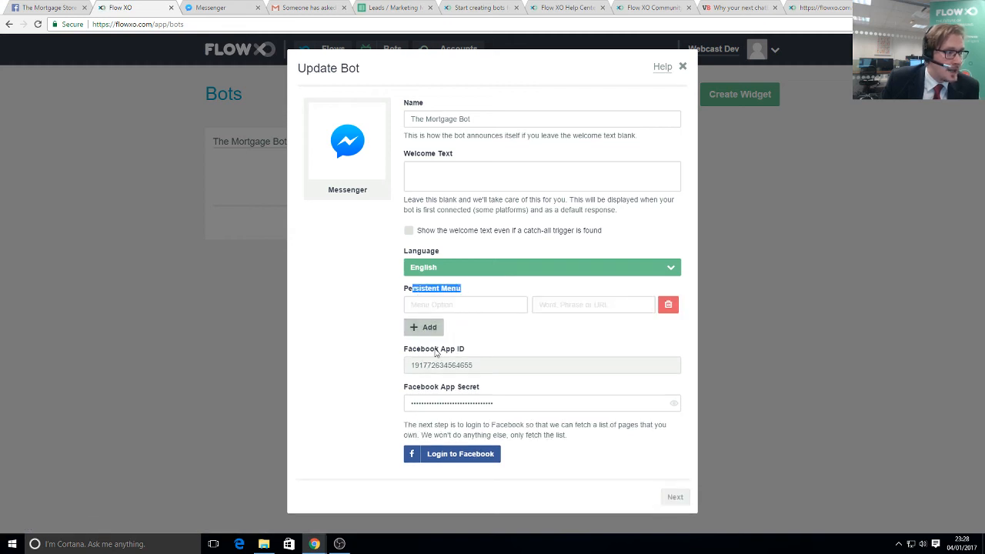
left_click(434, 307)
type("Quote")
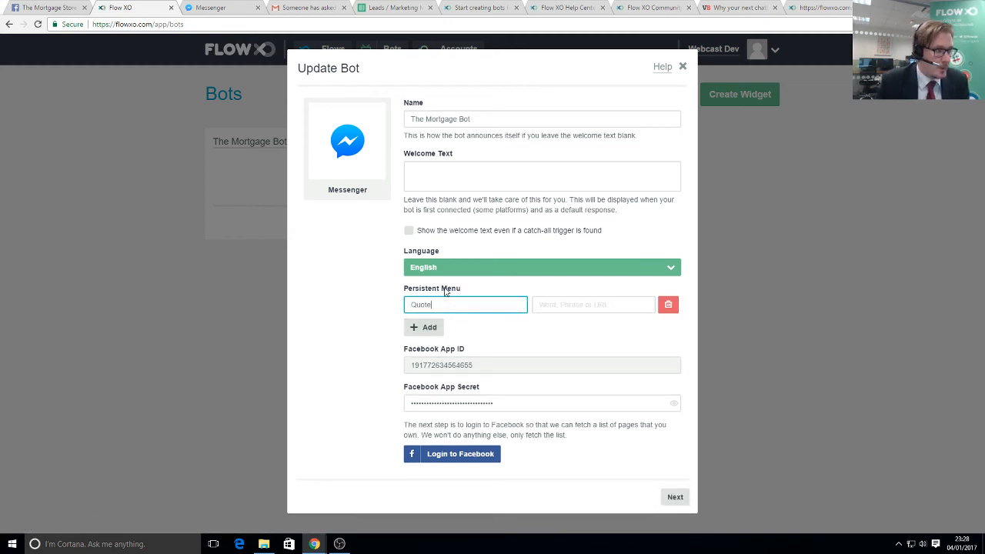
left_click(564, 304)
type("Quote")
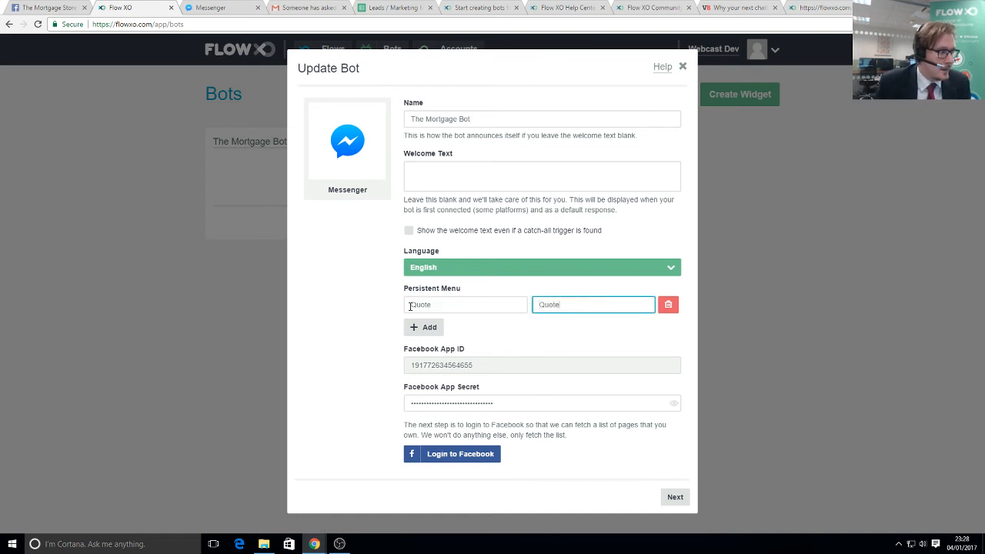
left_click(410, 306)
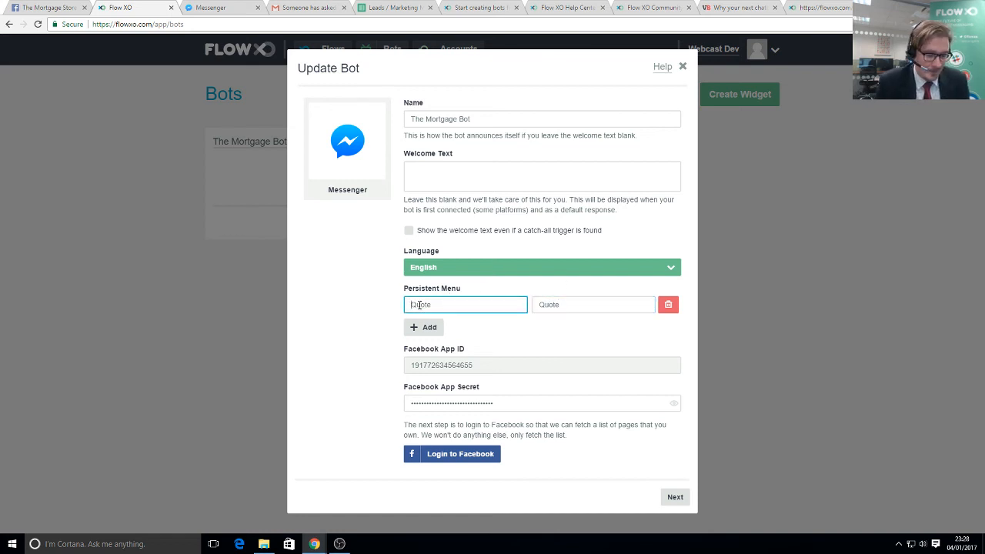
type("Get a")
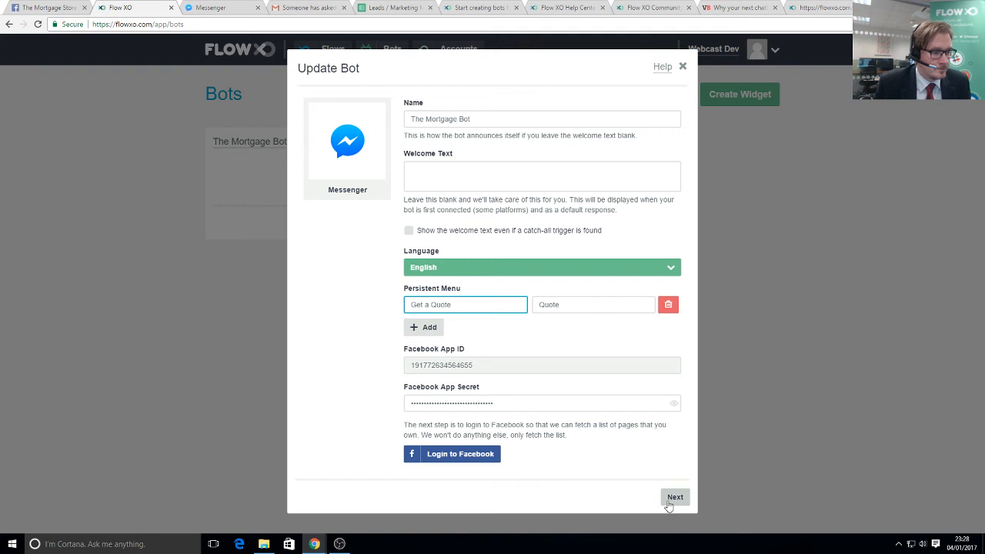
left_click(671, 498)
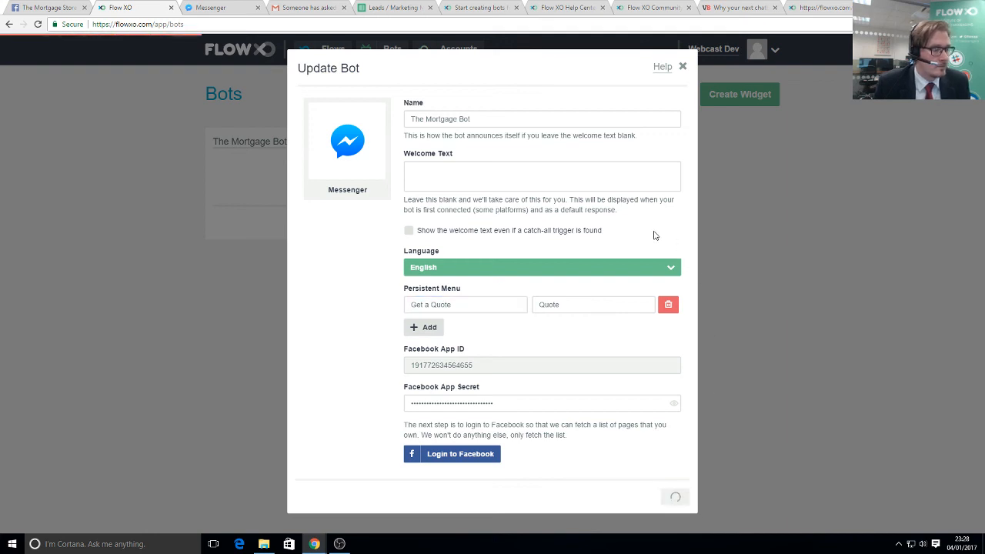
left_click(676, 300)
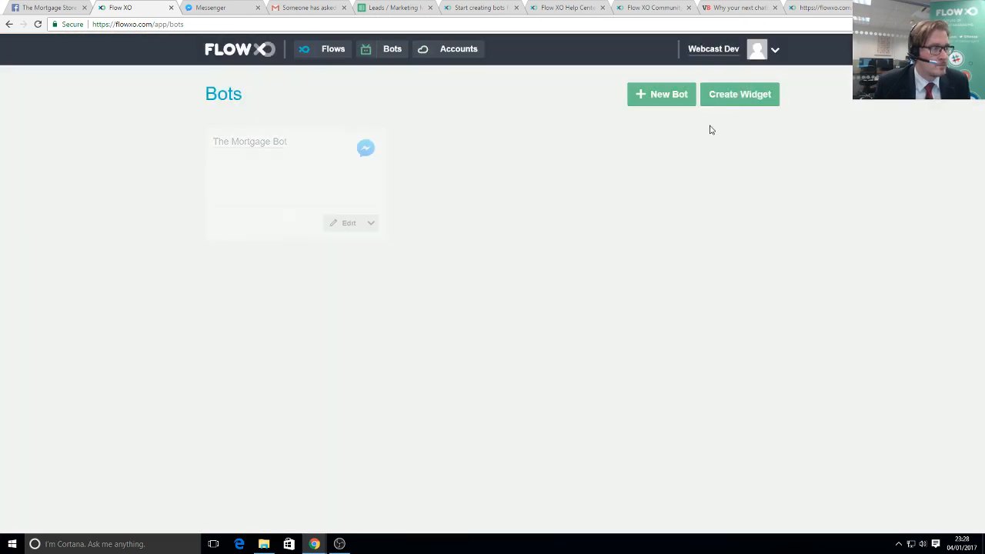
left_click(214, 7)
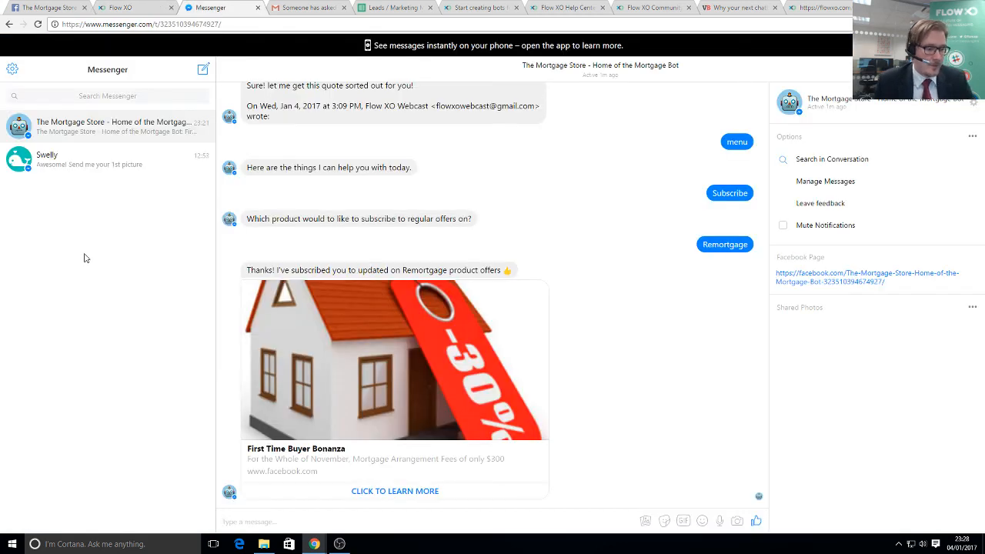
- Reload Messenger and send Get a Quote from the bot's menu; the bot asks for an email
key("F5")
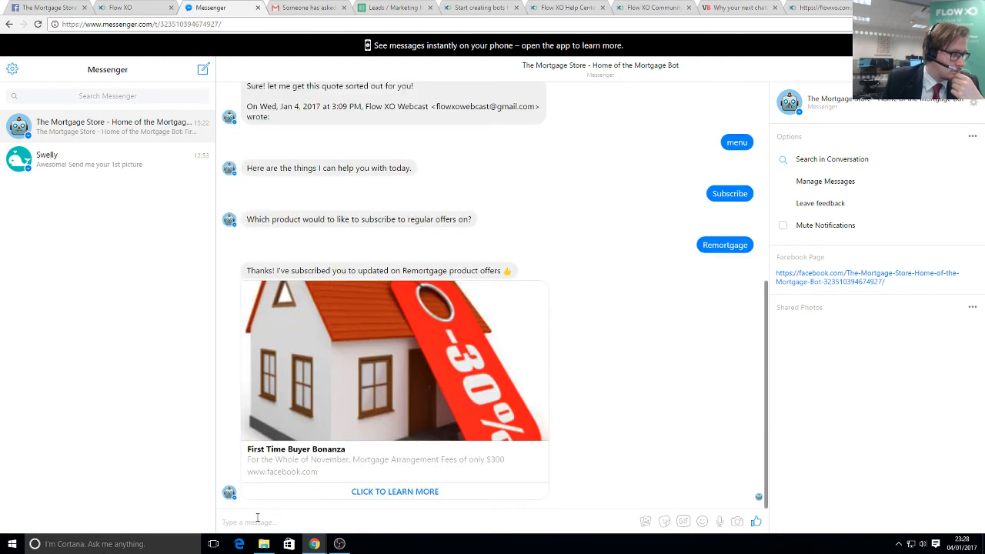
type("test")
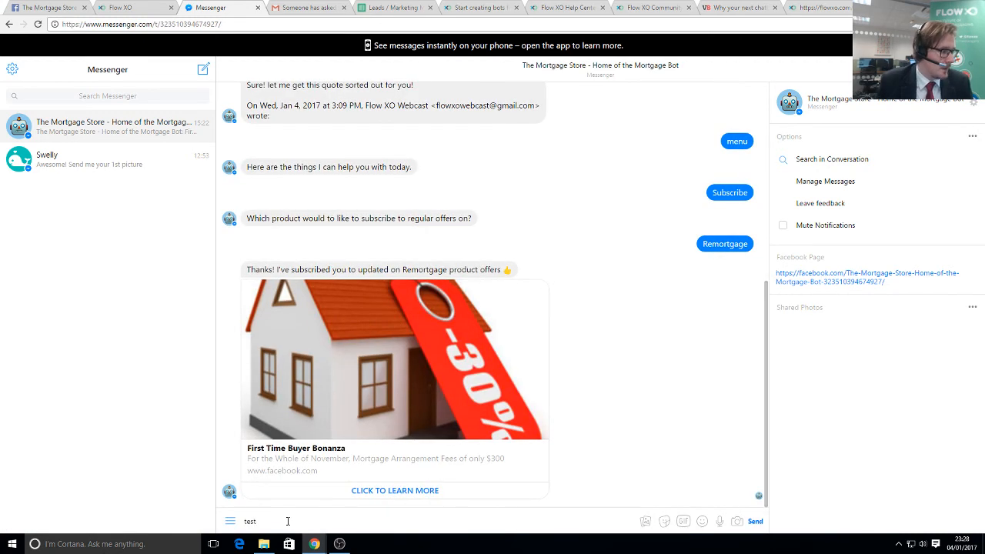
left_click(228, 523)
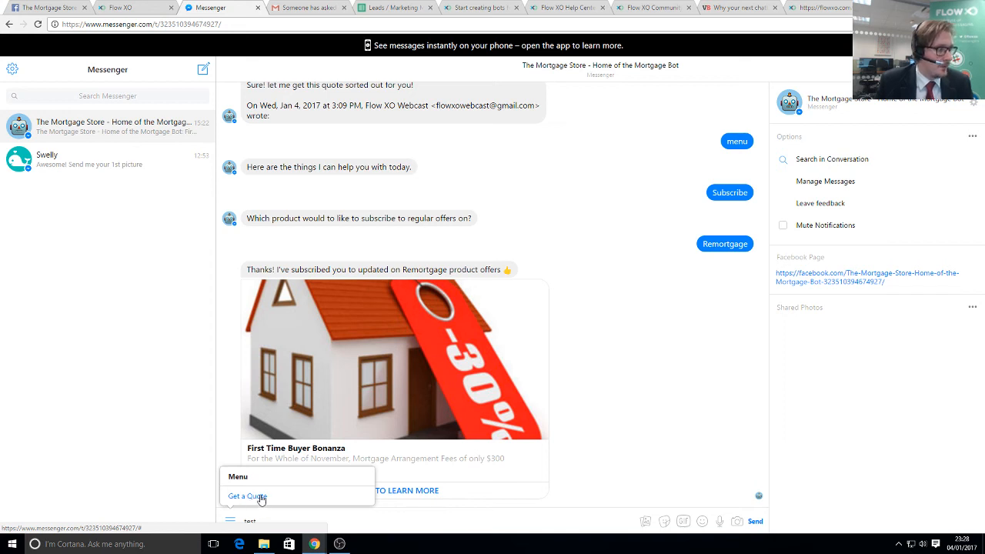
left_click(258, 497)
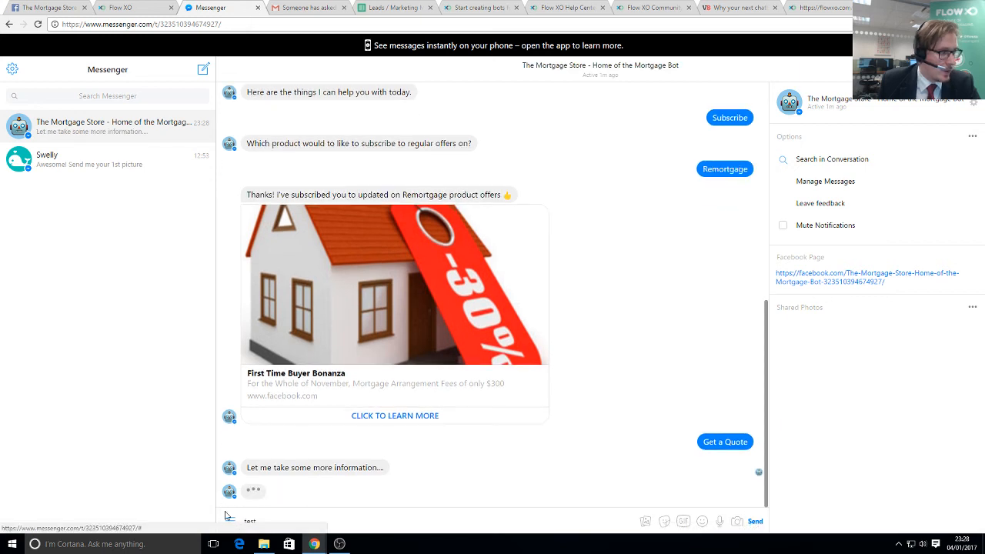
left_click_drag(274, 474, 369, 476)
left_click_drag(289, 491, 460, 505)
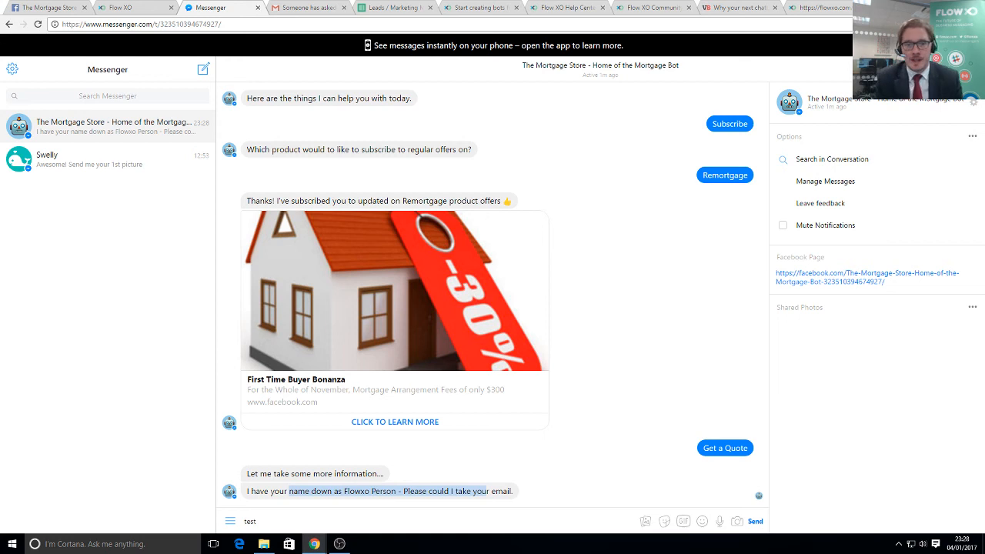
left_click(114, 6)
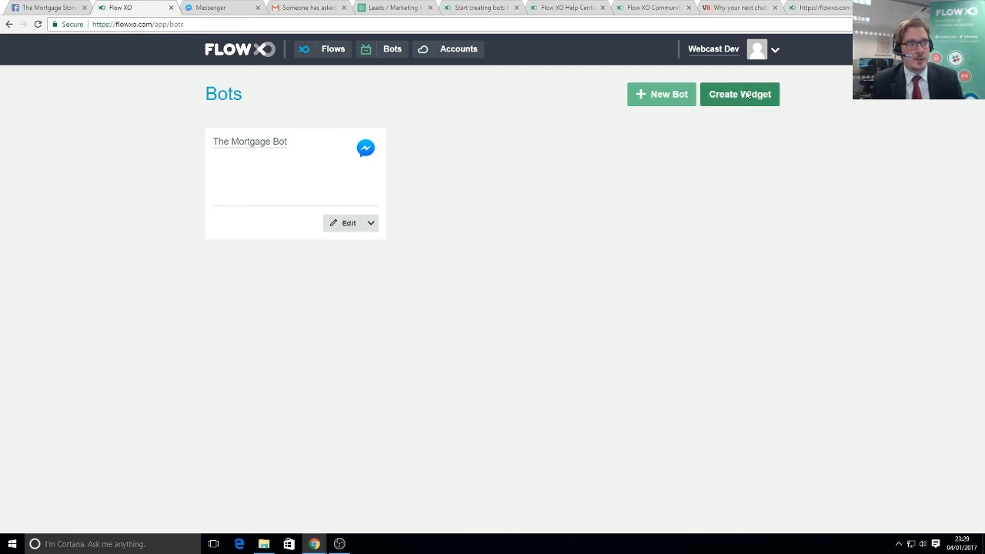
- Create a website chat widget and select its generated embed code snippet
left_click(746, 95)
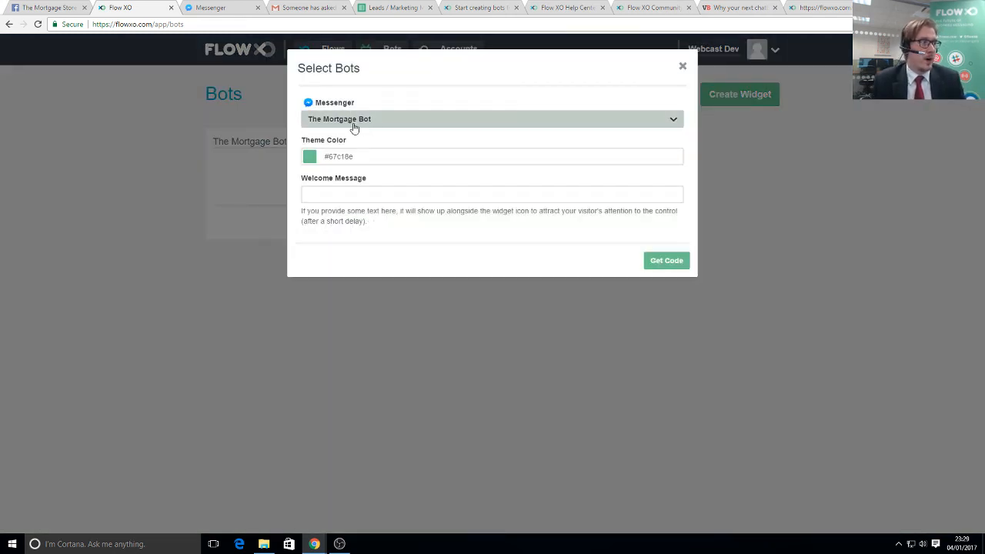
left_click(367, 193)
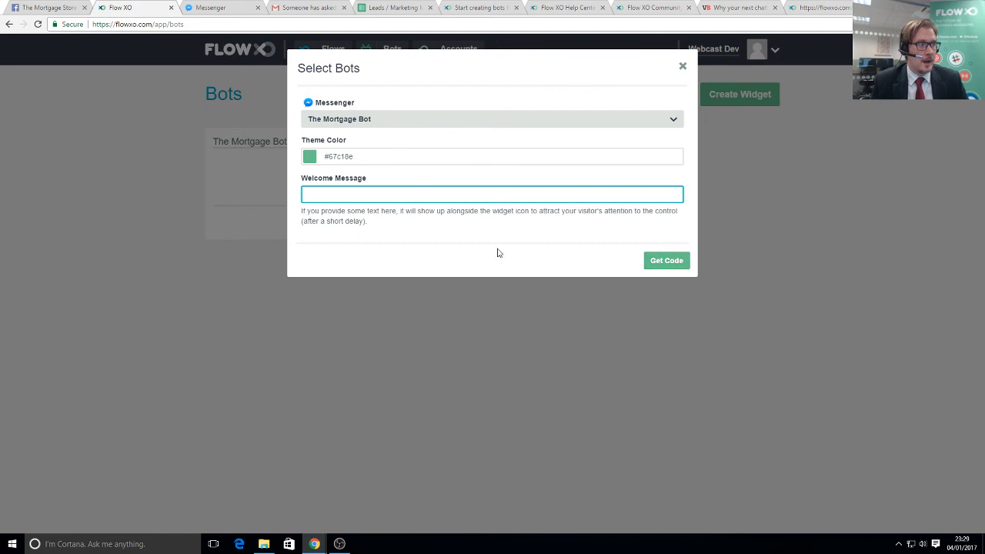
left_click(667, 264)
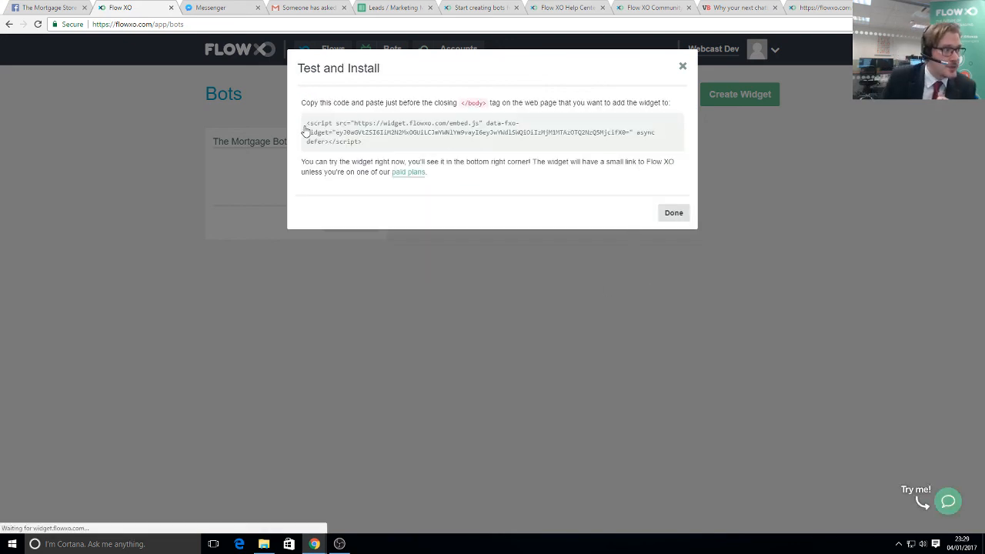
left_click_drag(305, 123, 373, 151)
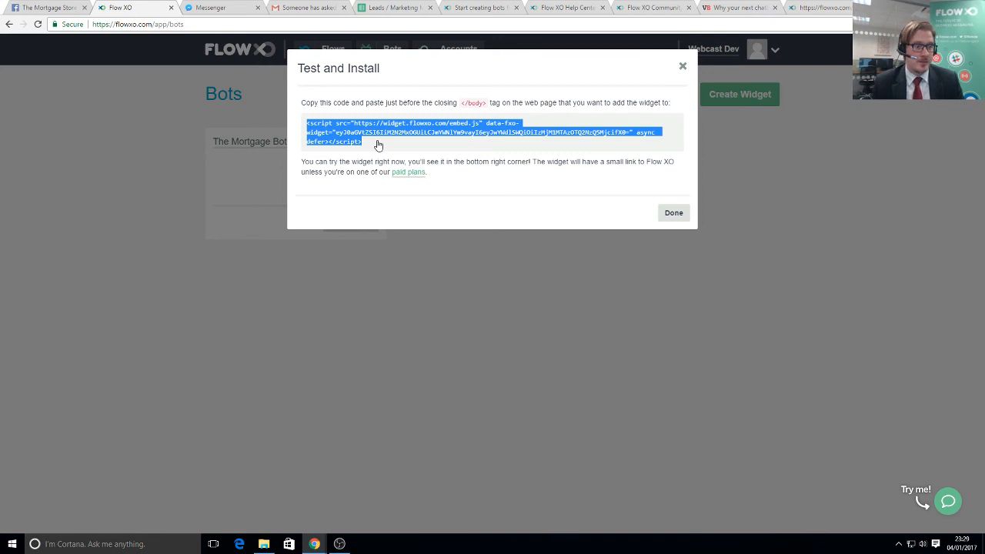
- Try the widget's Message Us link to Messenger, close that tab, and close the embed dialog
left_click(949, 507)
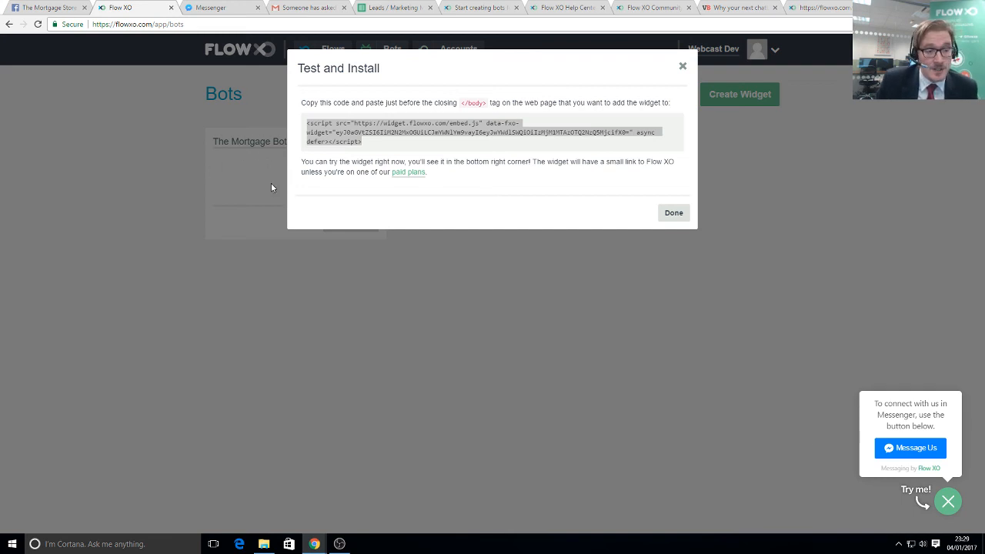
left_click(913, 449)
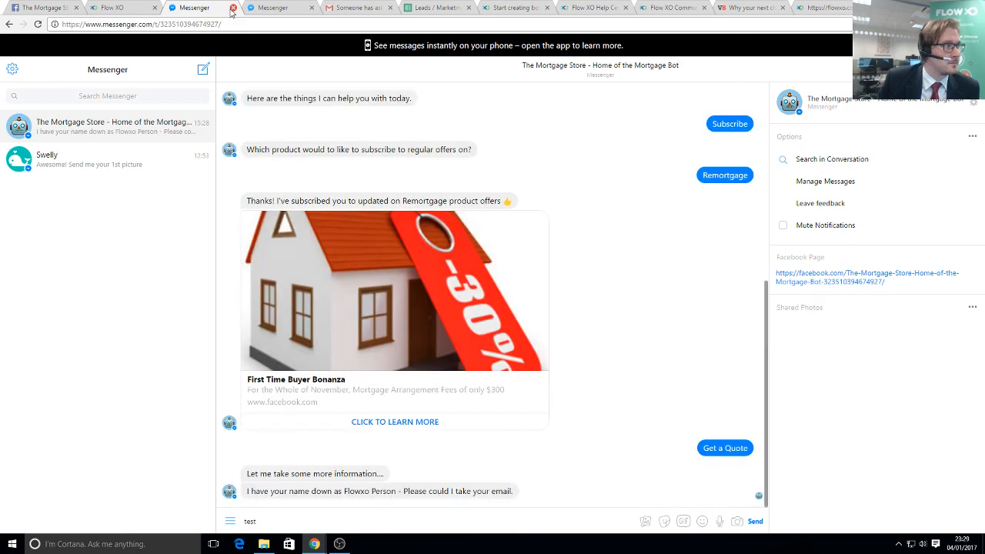
left_click(232, 8)
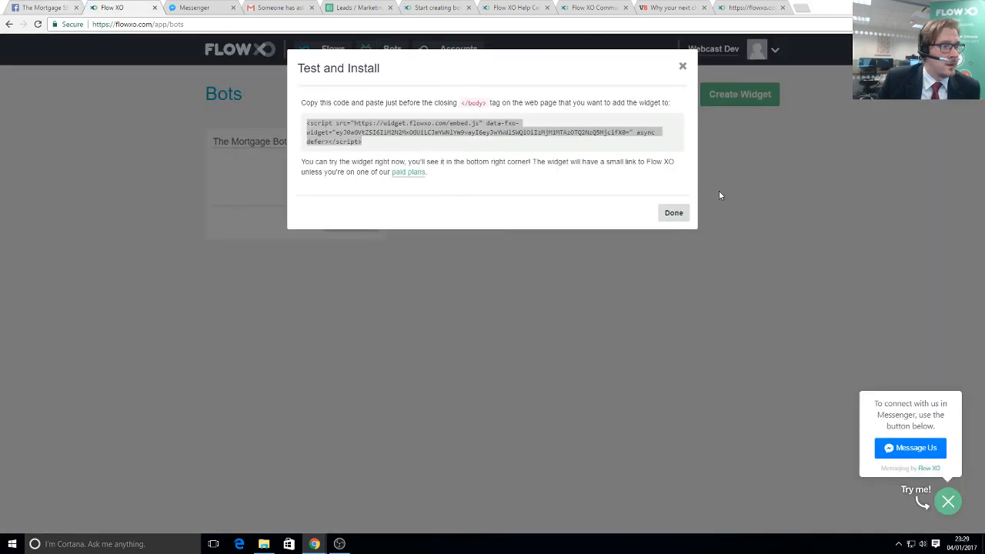
left_click(573, 354)
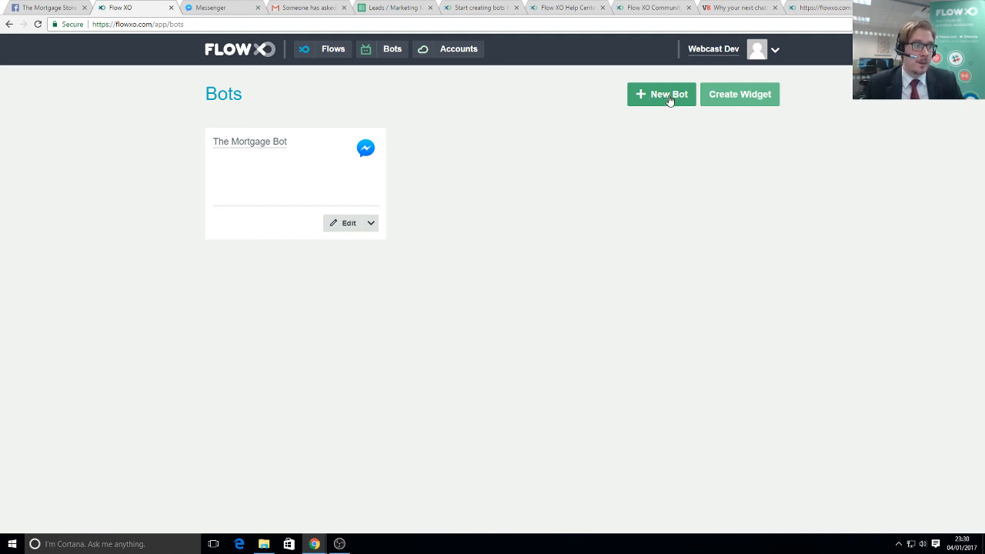
- Create a Web (Beta) bot named 'The Mortgage Bot' and open its Try me chat widget
left_click(668, 95)
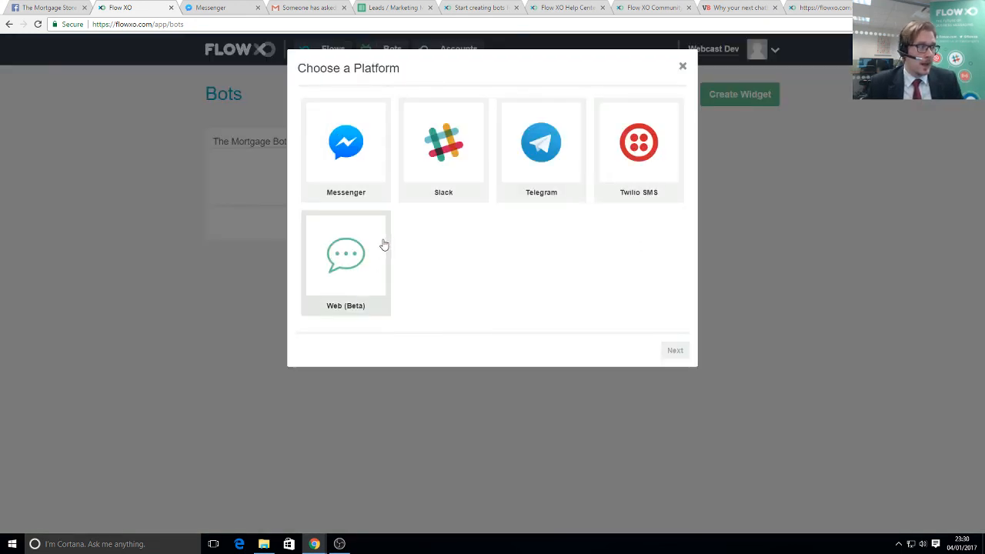
double_click(351, 264)
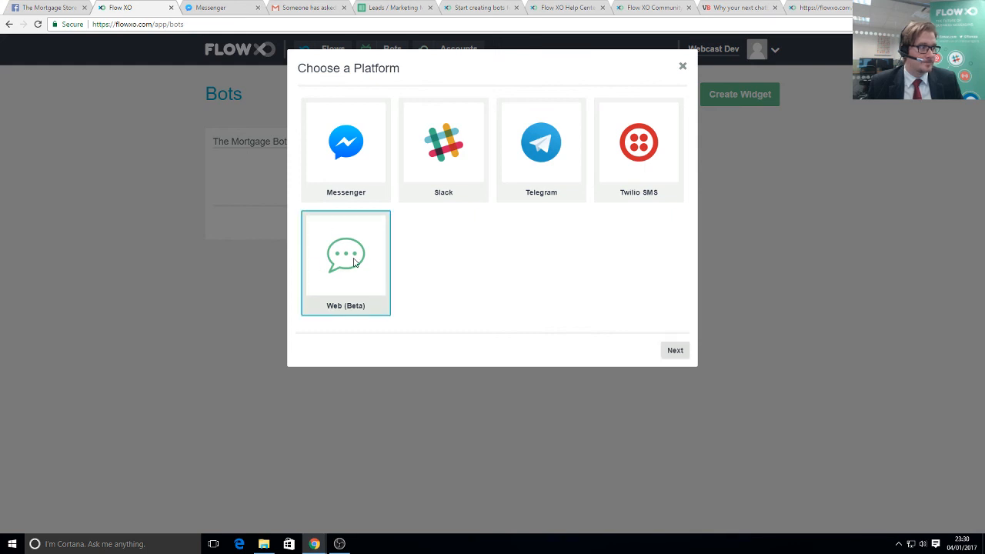
left_click(435, 165)
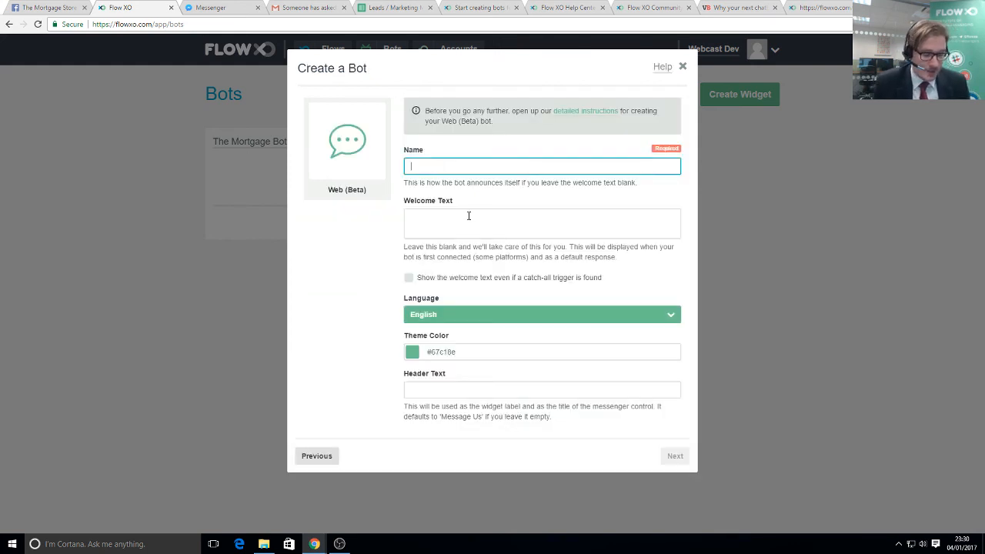
type("The Mortgage Bot")
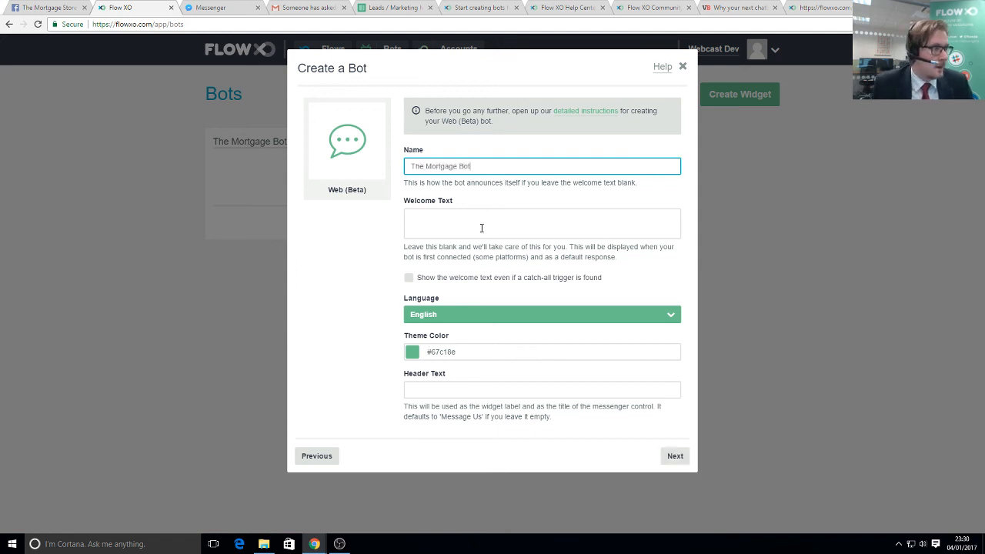
left_click(482, 226)
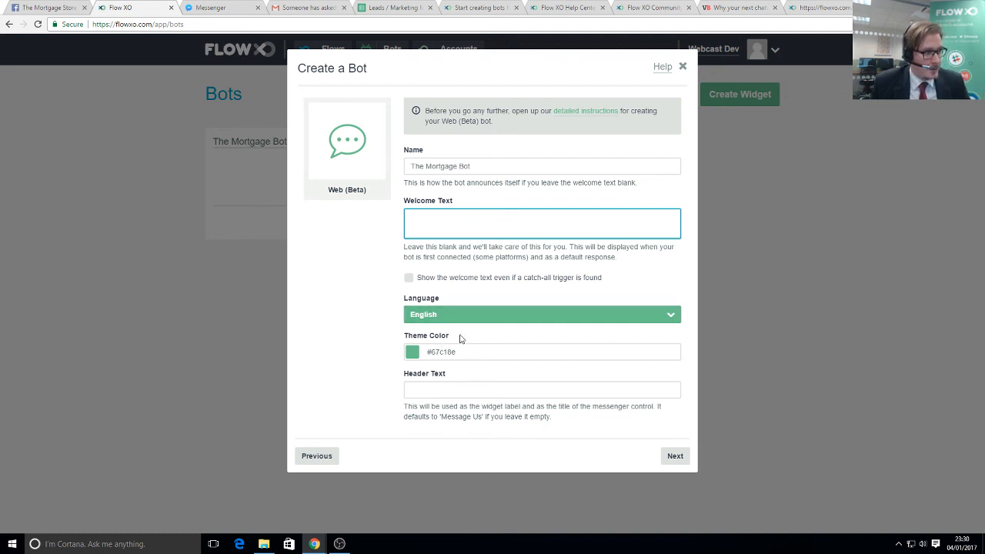
left_click(452, 390)
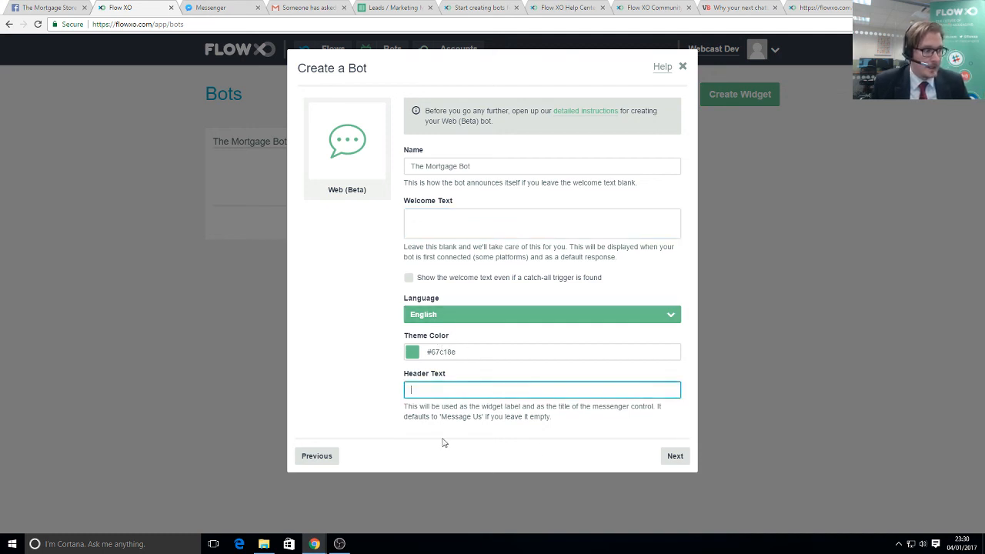
left_click(675, 457)
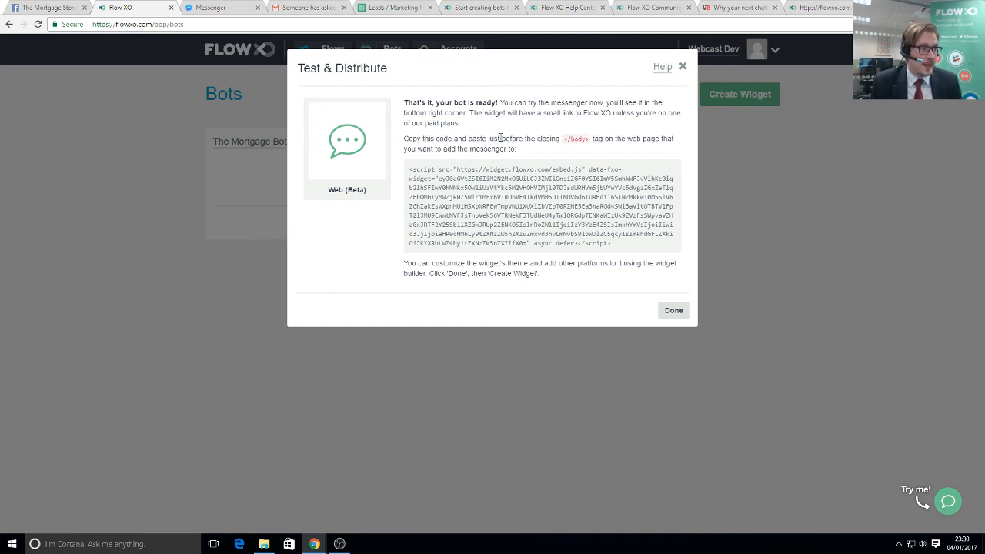
left_click_drag(510, 139, 574, 139)
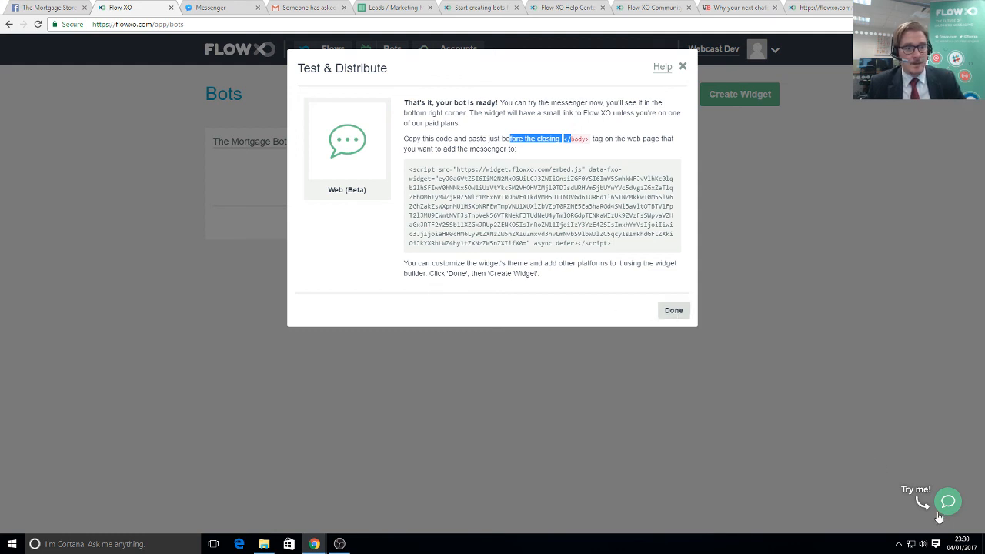
left_click(948, 505)
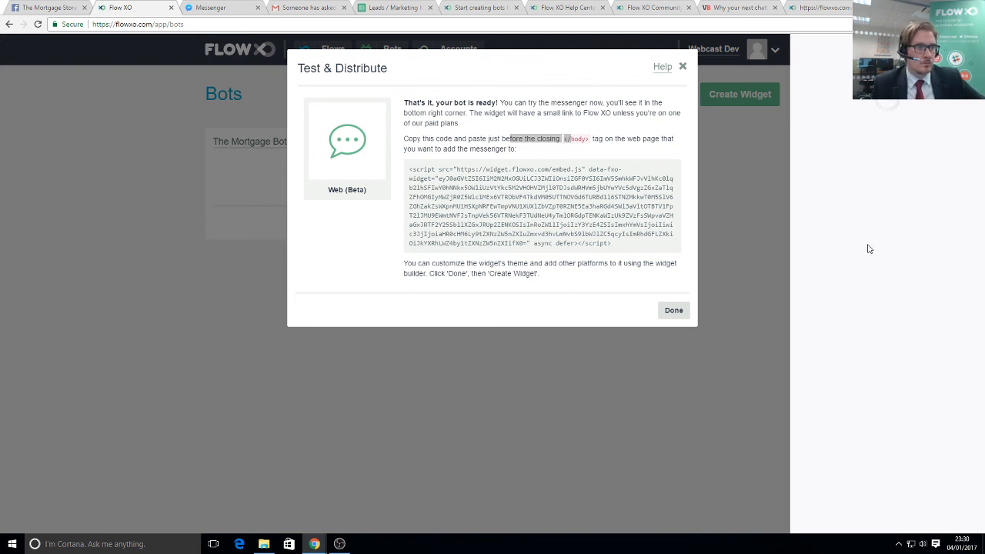
- Reopen the web bot's test and embed code page, try its chat widget, then revisit Messenger
left_click(220, 6)
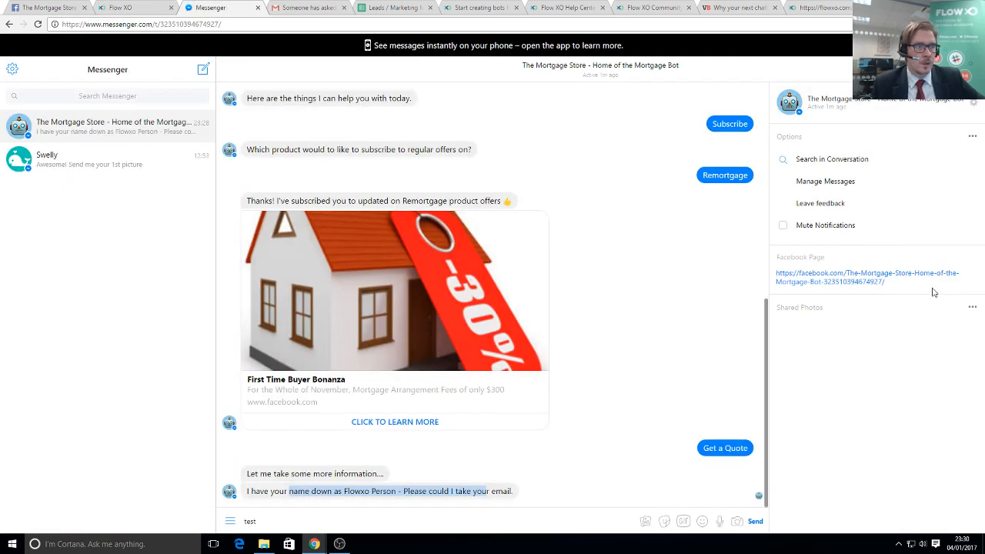
left_click(123, 7)
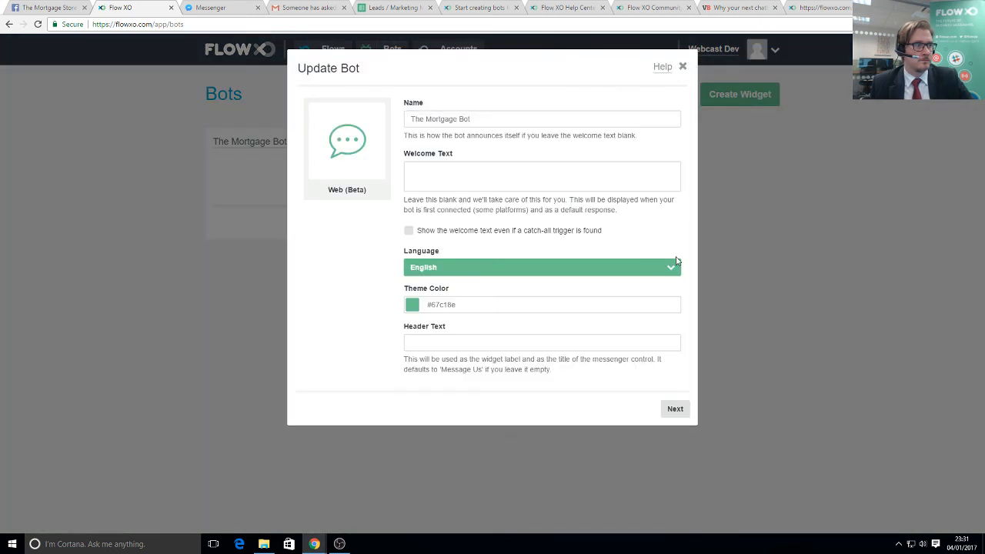
left_click(669, 406)
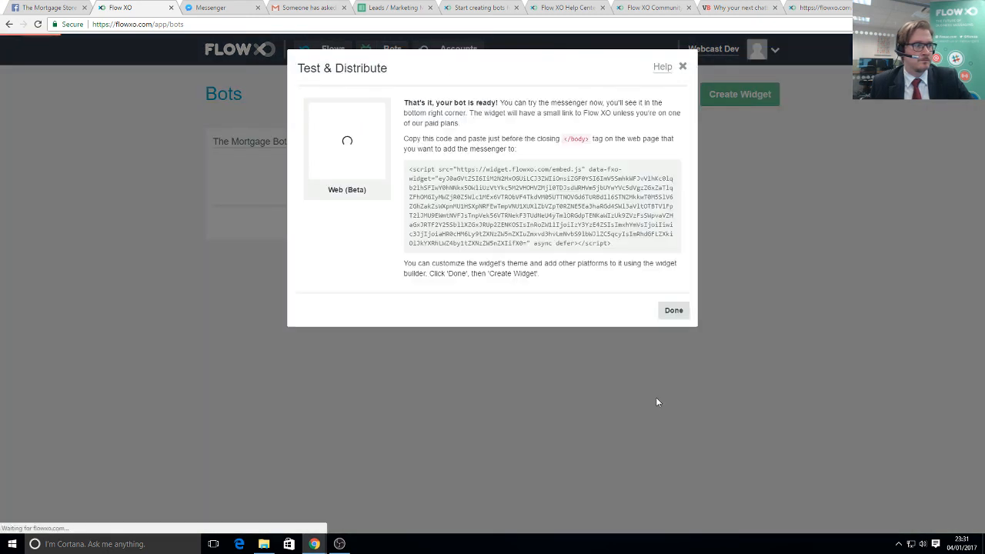
left_click(951, 503)
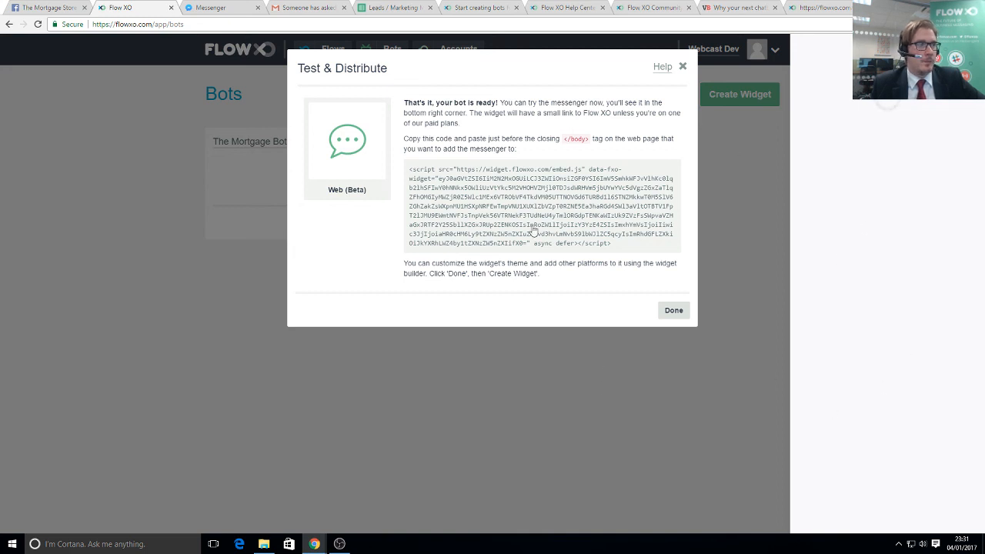
left_click(219, 7)
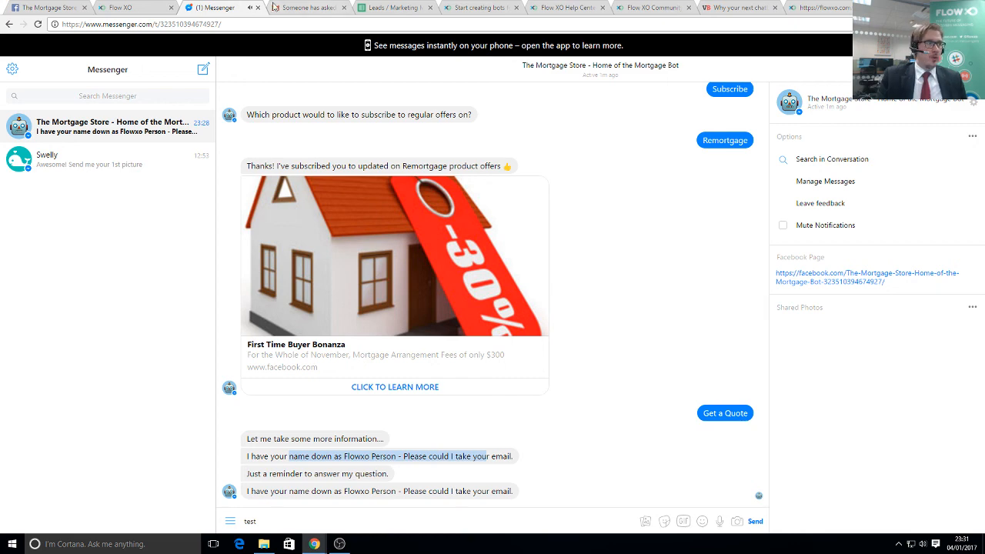
key("ctrl+Tab")
key("ctrl+shift+Tab")
key("ctrl+shift+Tab")
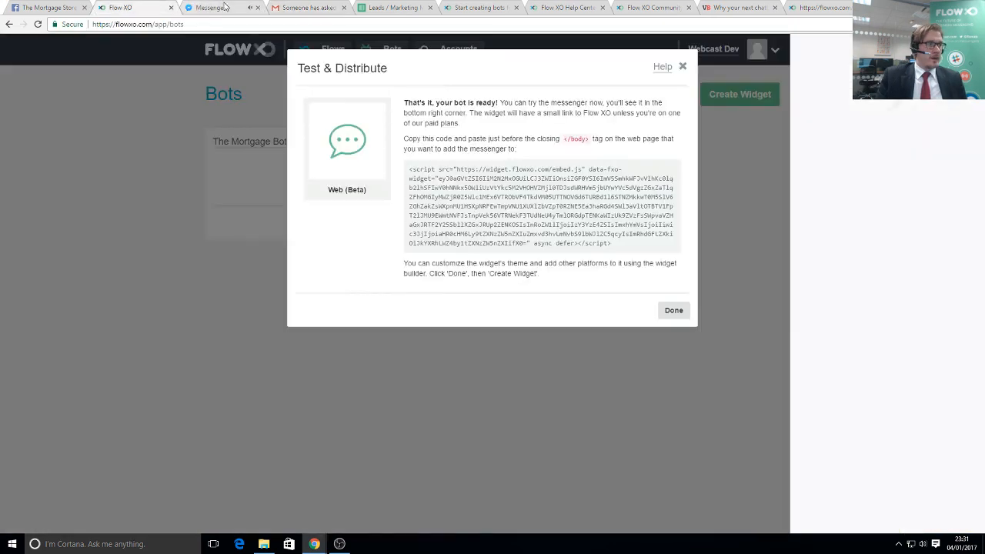
left_click(233, 7)
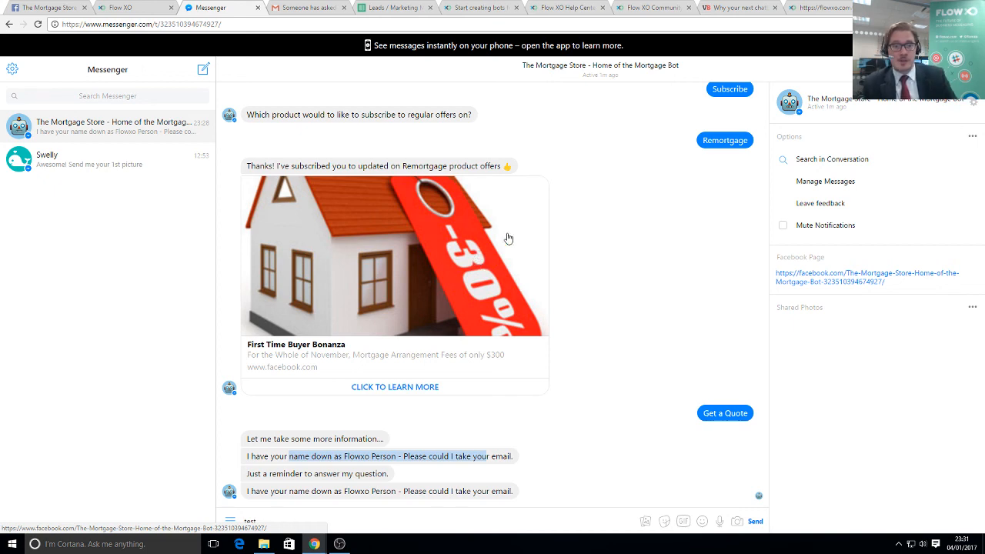
- Check the new lead's name, email, mobile, salary and mortgage amount in row 3 of the Leads sheet
left_click(391, 7)
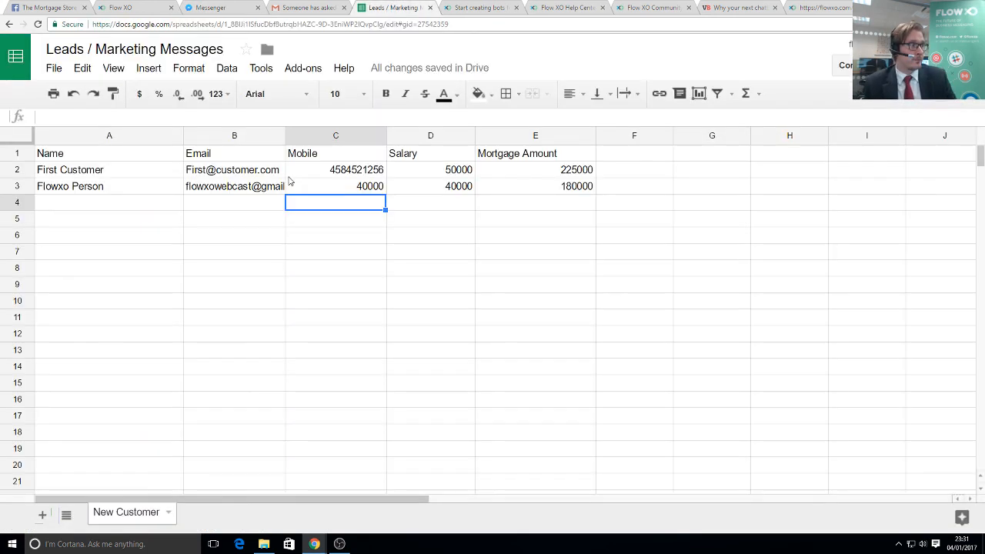
left_click(100, 187)
left_click(229, 190)
left_click(333, 191)
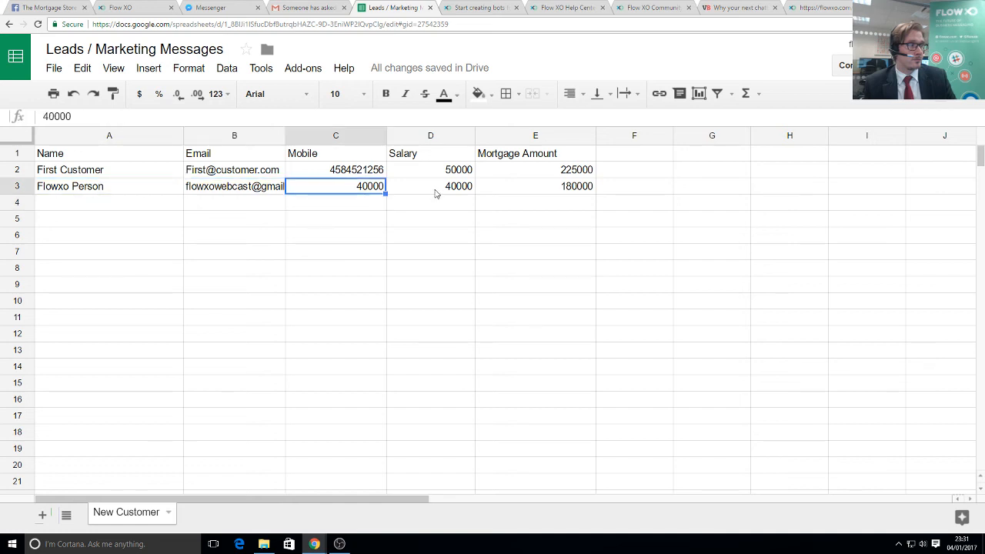
left_click(437, 192)
left_click(531, 189)
left_click(281, 7)
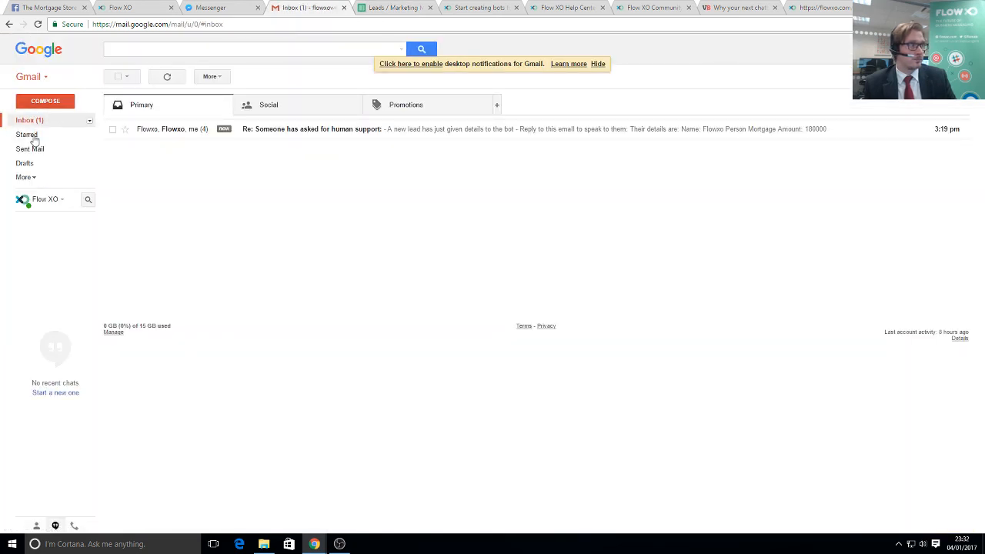
- Leave the Gmail inbox and return to the Mortgage Store bot chat in Messenger
left_click(216, 8)
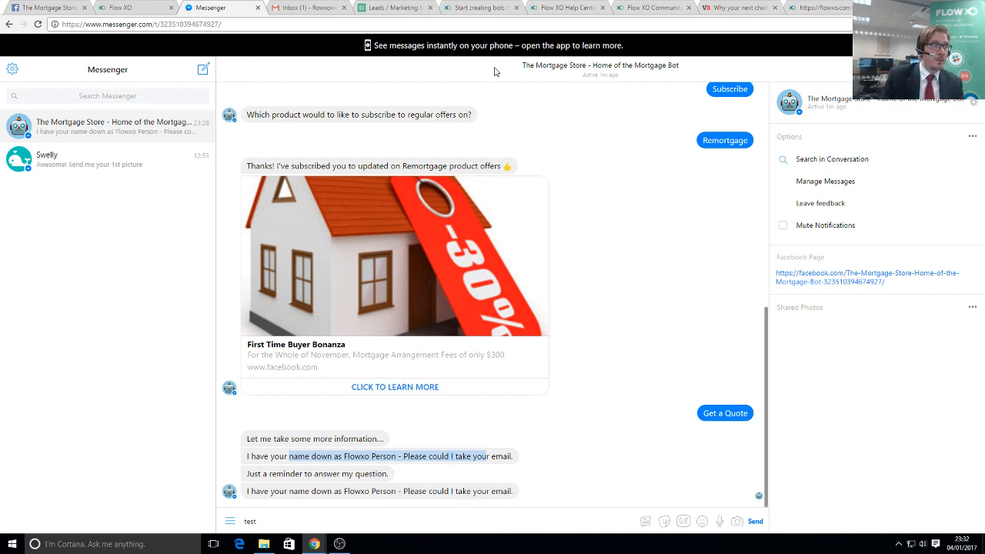
- Switch to the flowxo.com/pricing tab showing the $19/month Standard plan
left_click(478, 8)
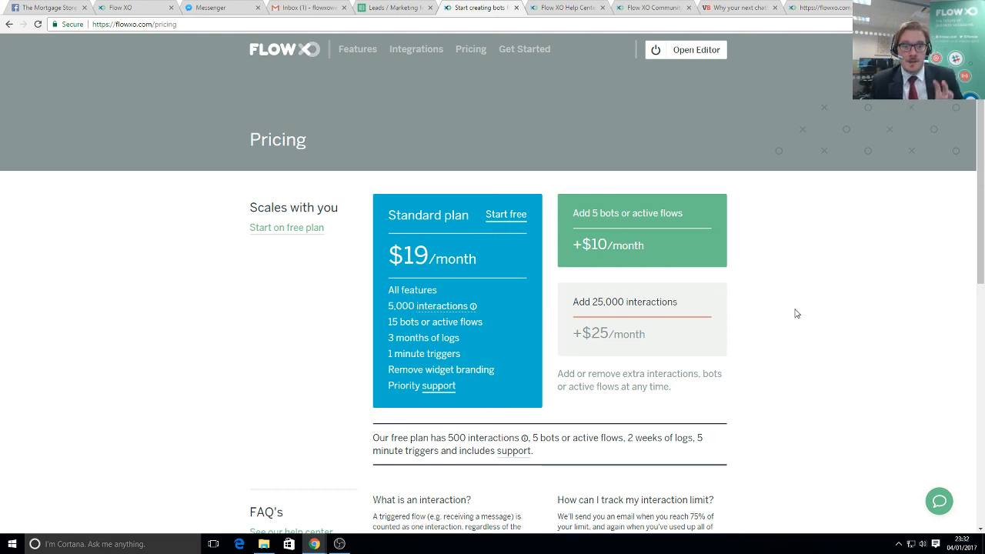
- Scroll through the Flow XO pricing plans, then minimise Chrome to show the desktop
scroll(789, 302, "down", 1)
scroll(789, 301, "down", 1)
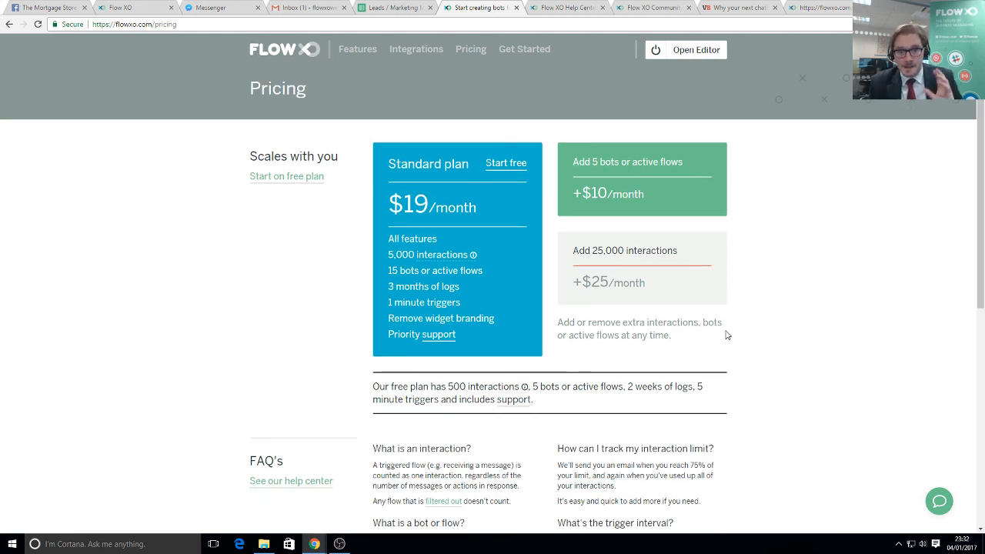
scroll(709, 343, "up", 1)
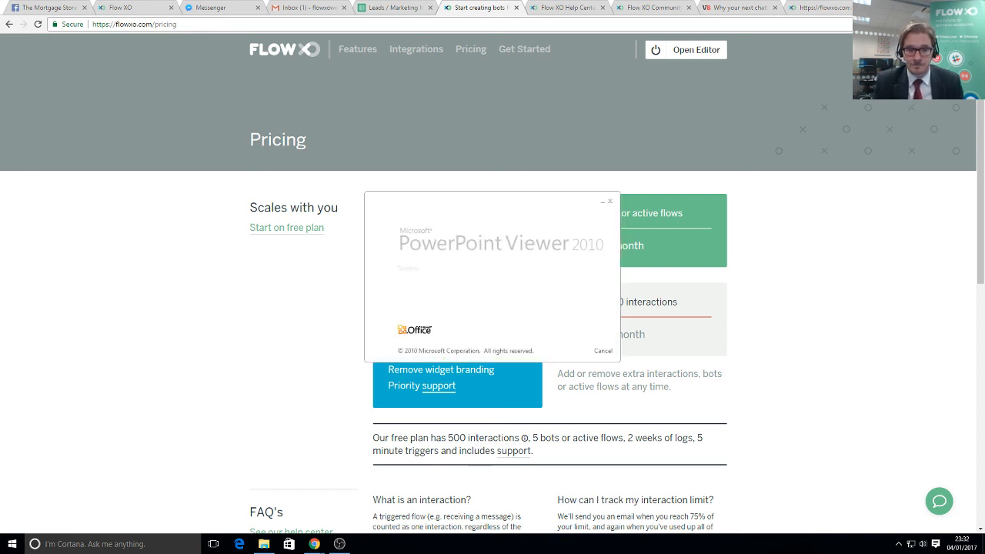
key("super+d")
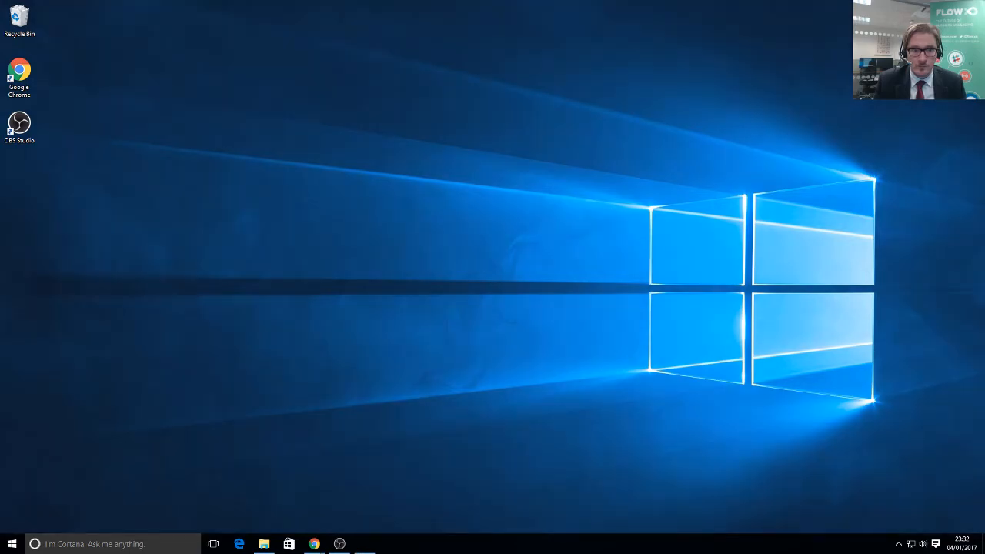